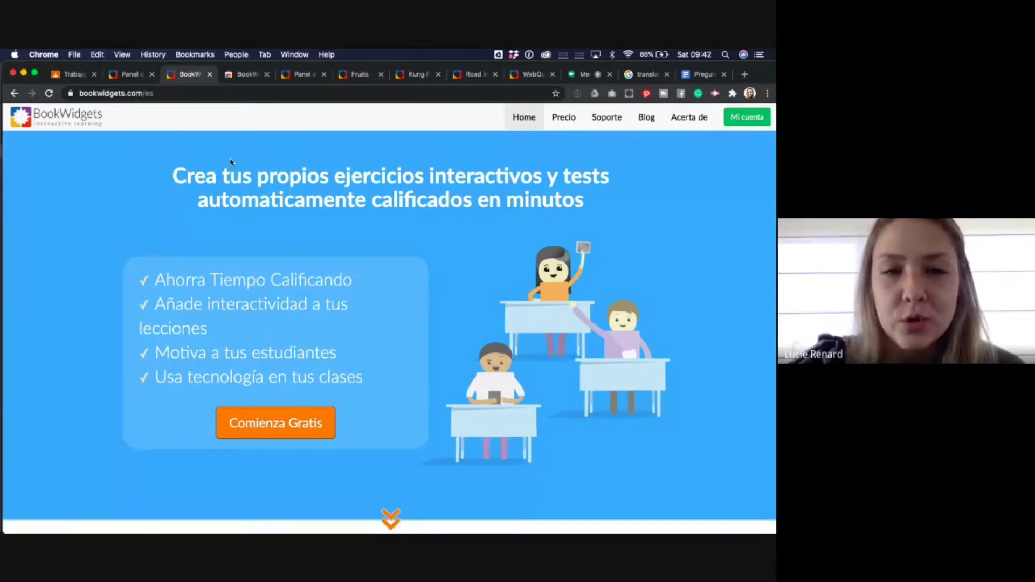
# - Show the Chrome Web Store page of the installed BookWidgets Google Classroom Integration extension
pyautogui.click(240, 78)
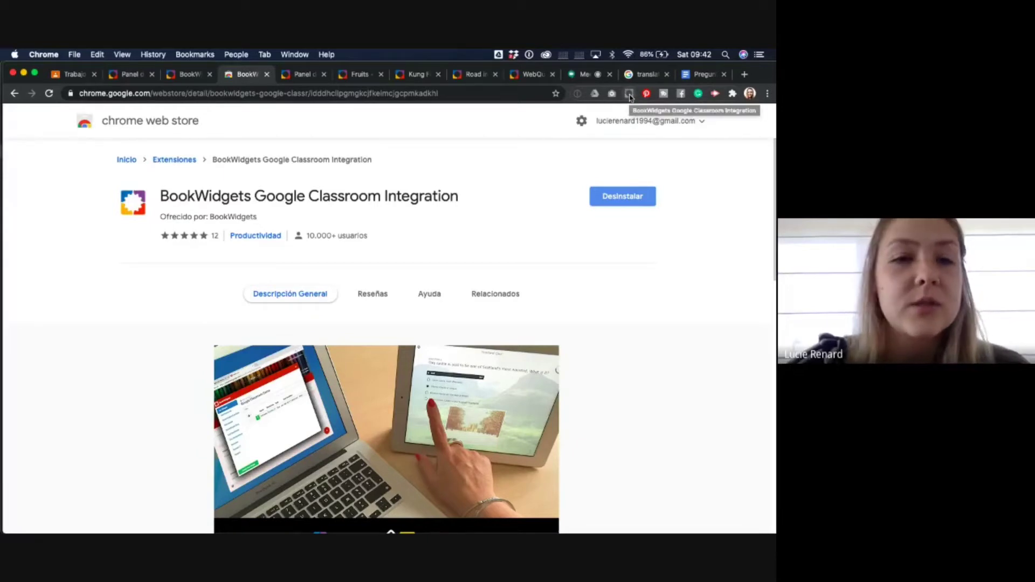
# - In Google Classroom, go to the Languages class's Trabajo de clase page and launch BookWidgets from Crear
pyautogui.click(75, 76)
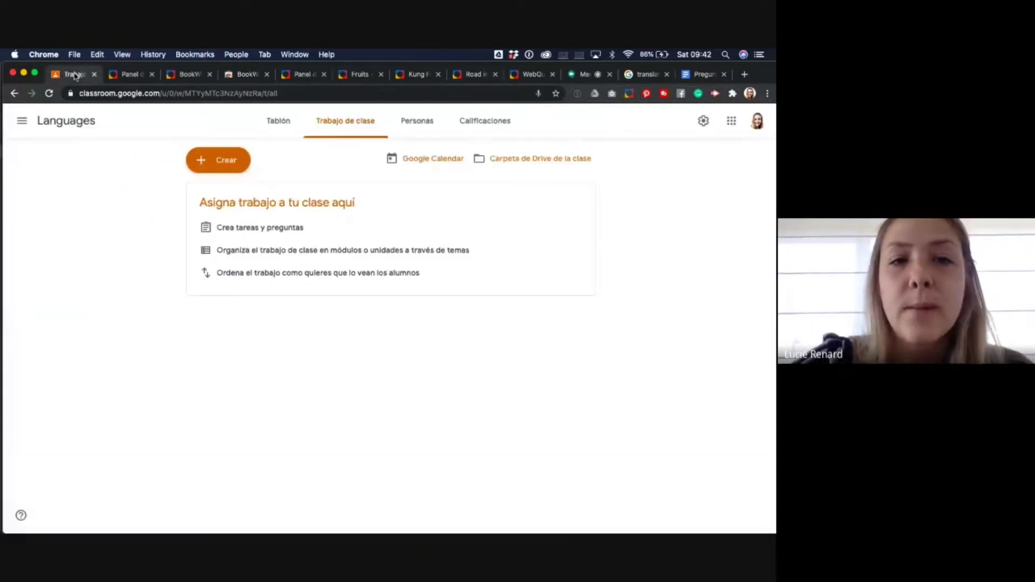
pyautogui.click(22, 121)
pyautogui.click(39, 126)
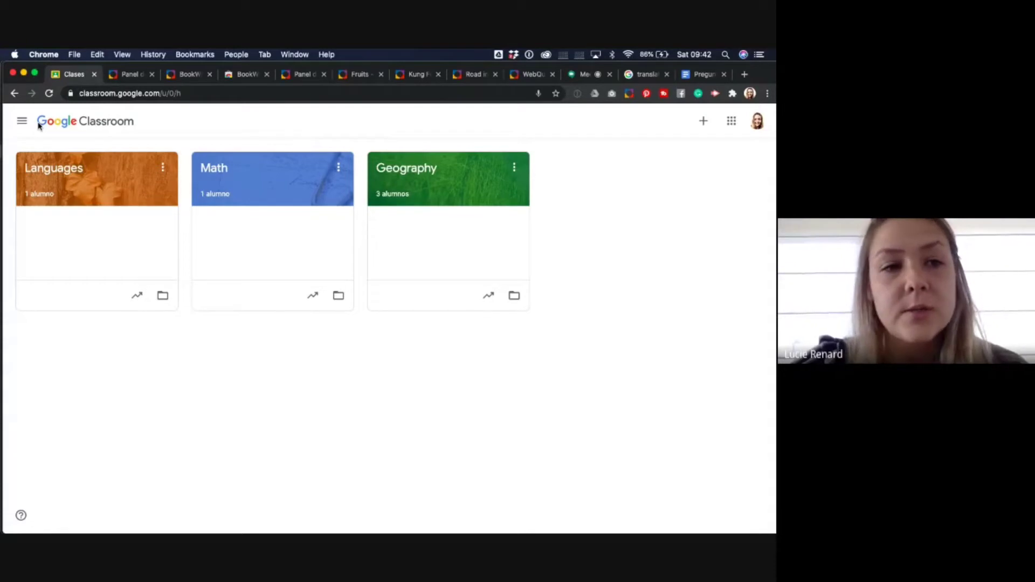
pyautogui.click(53, 175)
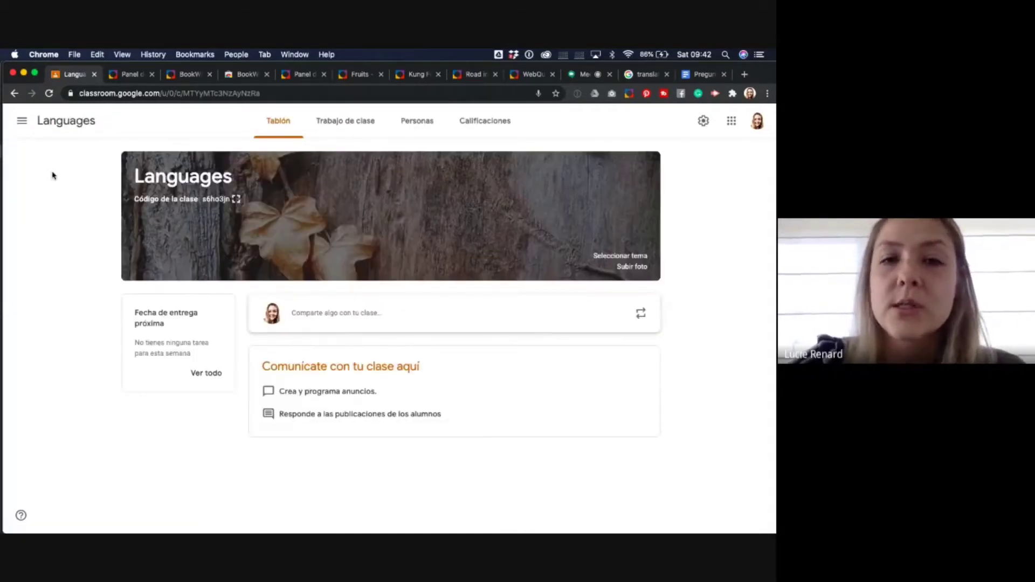
pyautogui.click(342, 123)
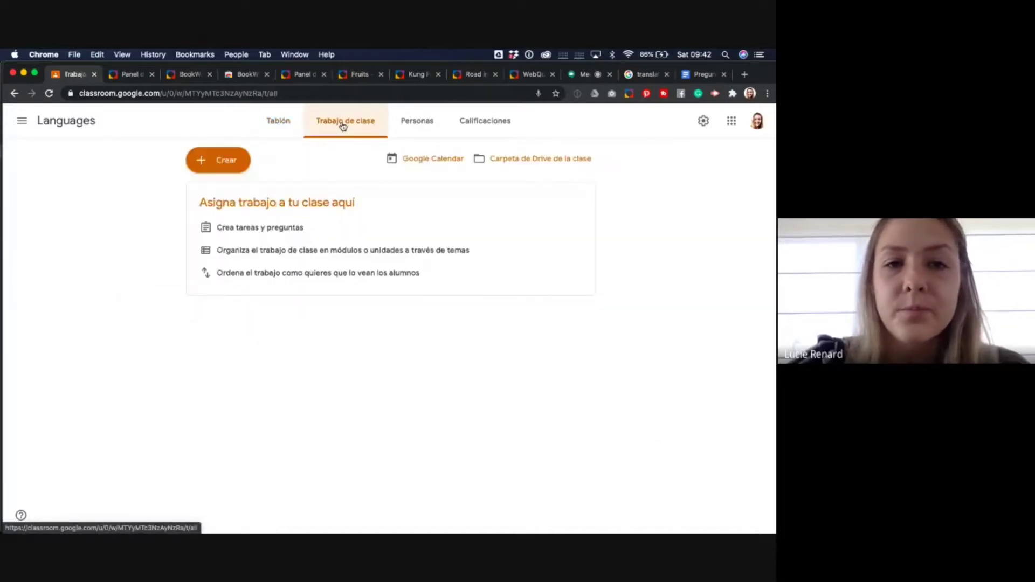
pyautogui.click(237, 162)
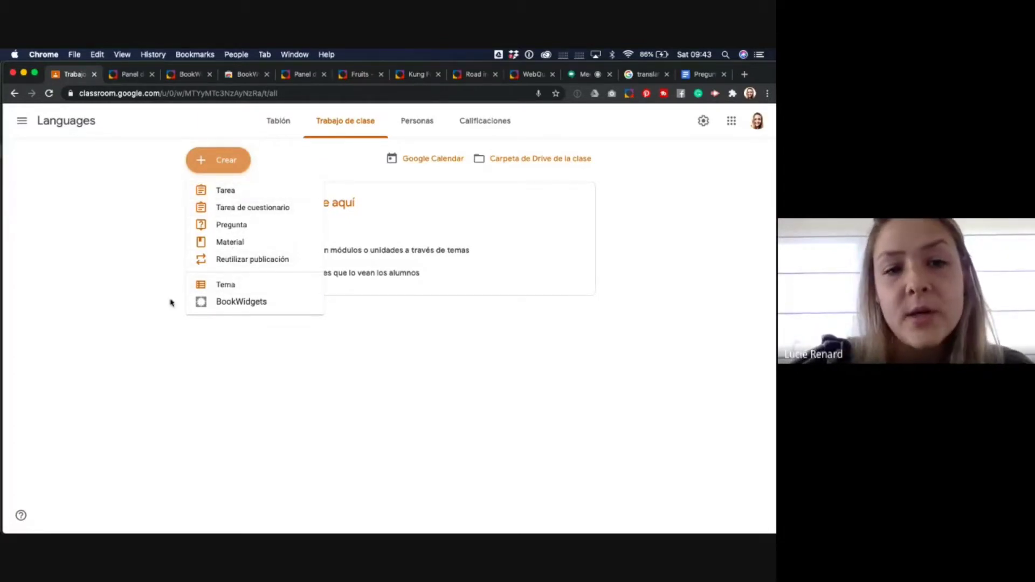
pyautogui.click(236, 303)
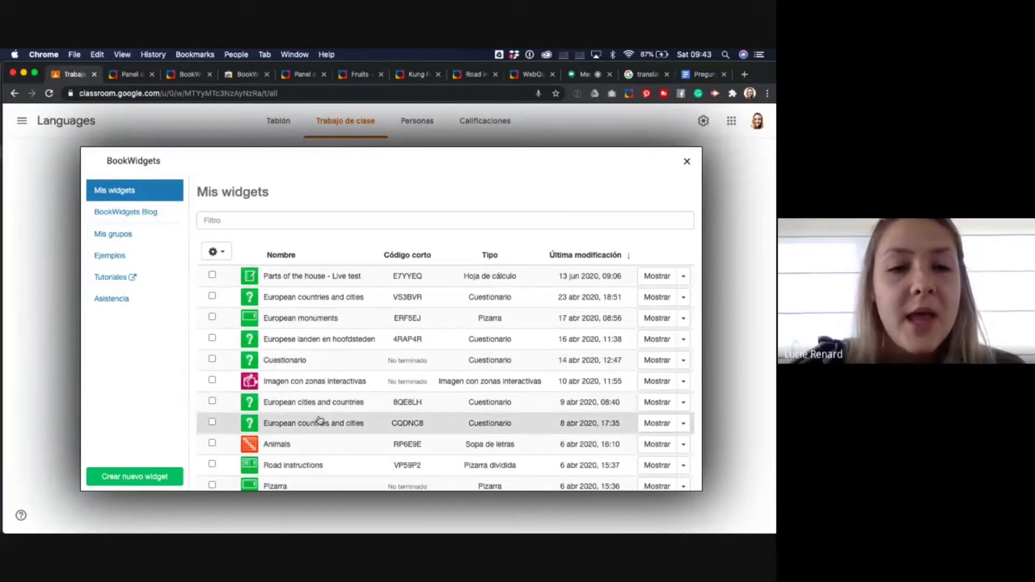
# - Start a new widget and browse the widget-type categories from Prueba y revisión down to Diversos
pyautogui.click(155, 477)
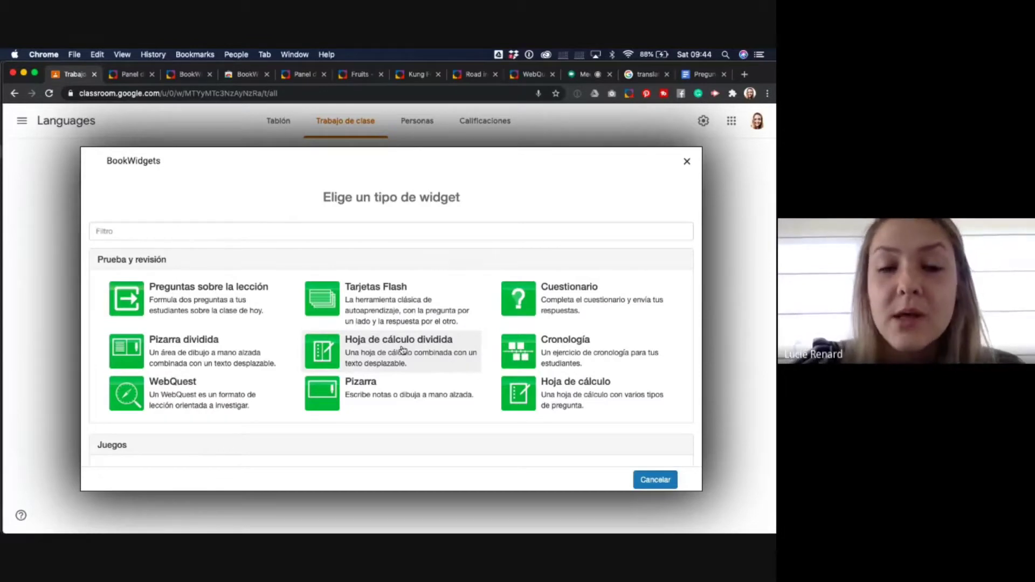
pyautogui.scroll(-5, 402, 349)
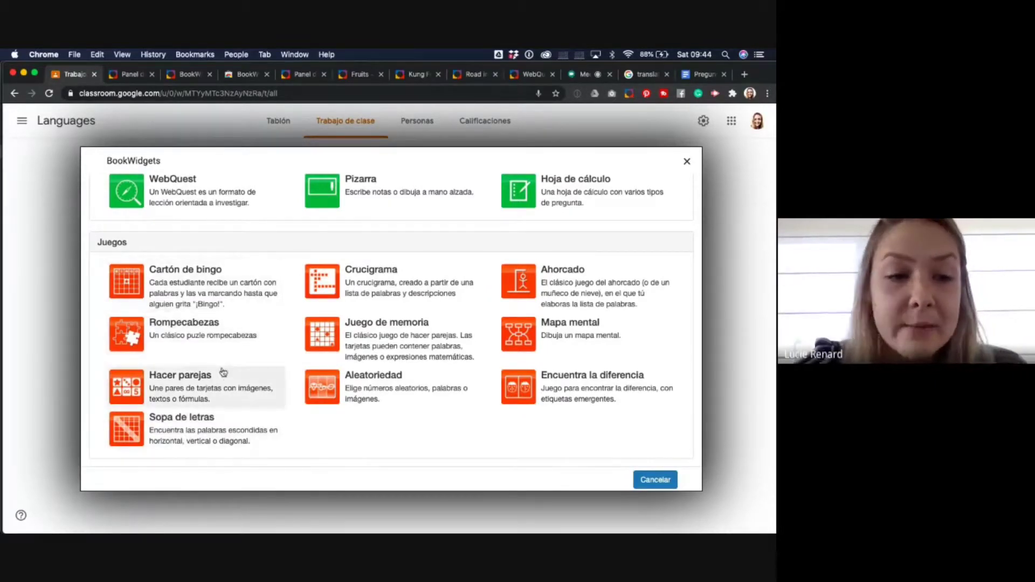
pyautogui.scroll(-5, 331, 409)
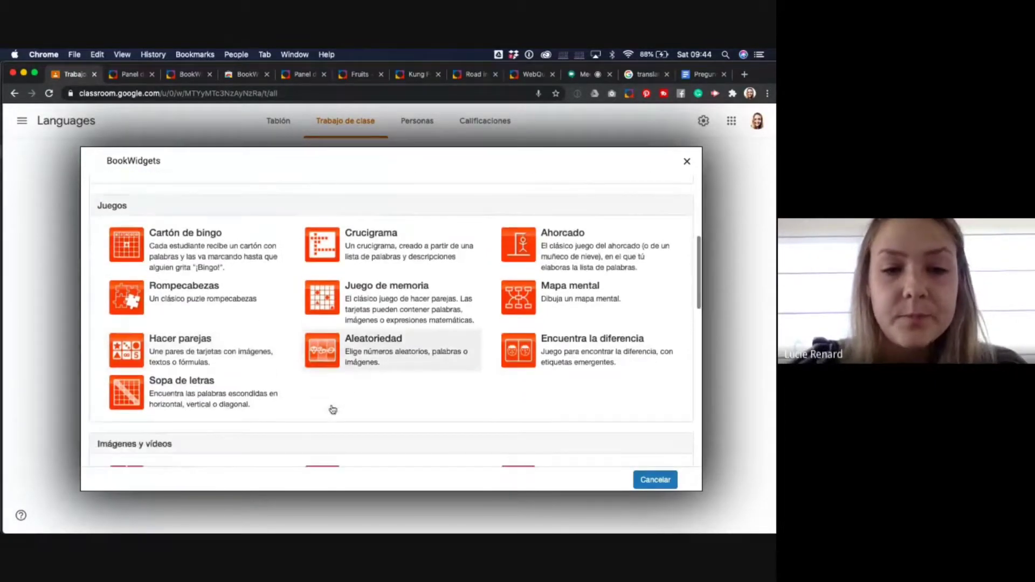
pyautogui.scroll(-1, 332, 409)
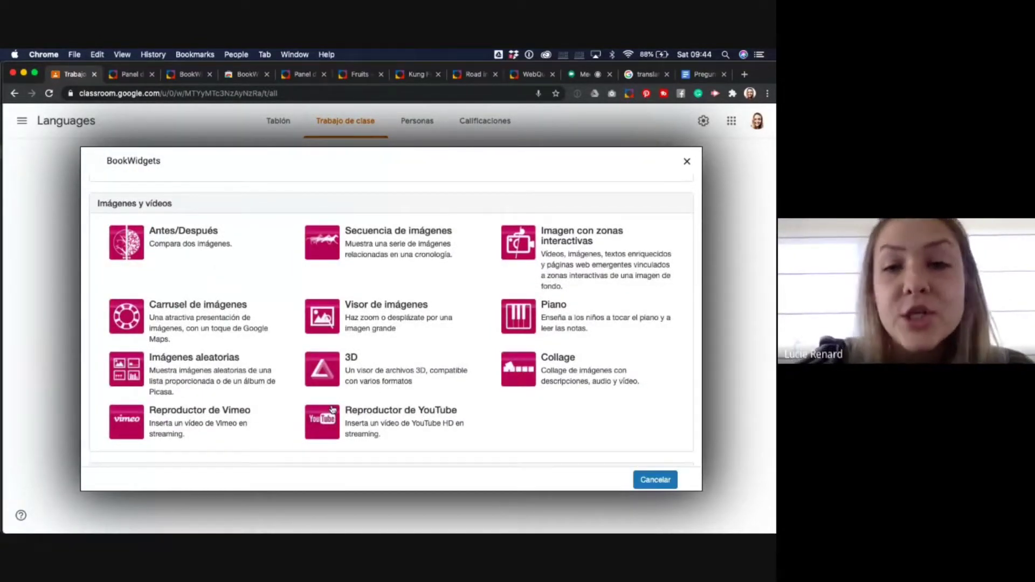
pyautogui.scroll(-10, 333, 410)
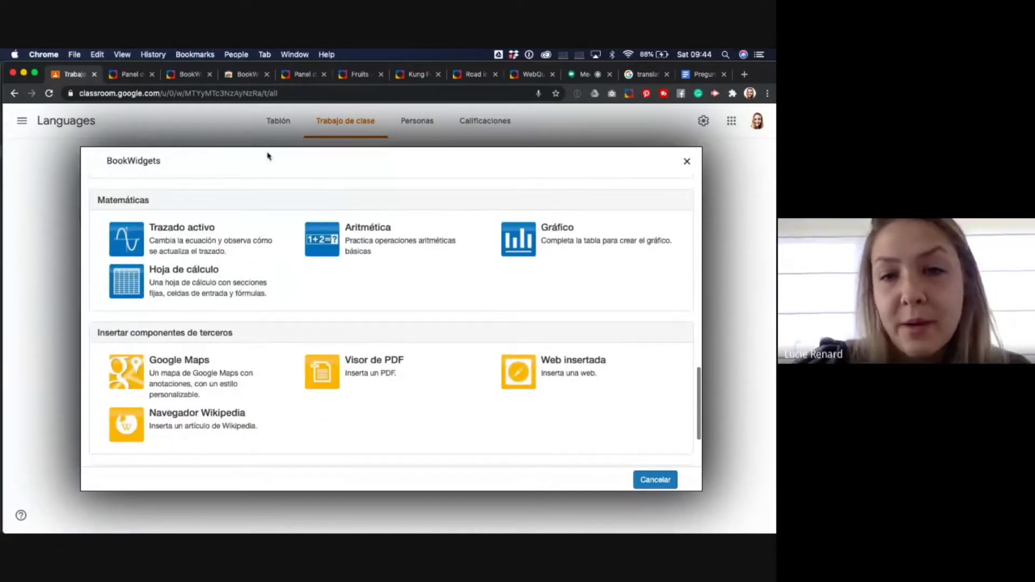
pyautogui.scroll(-5, 298, 333)
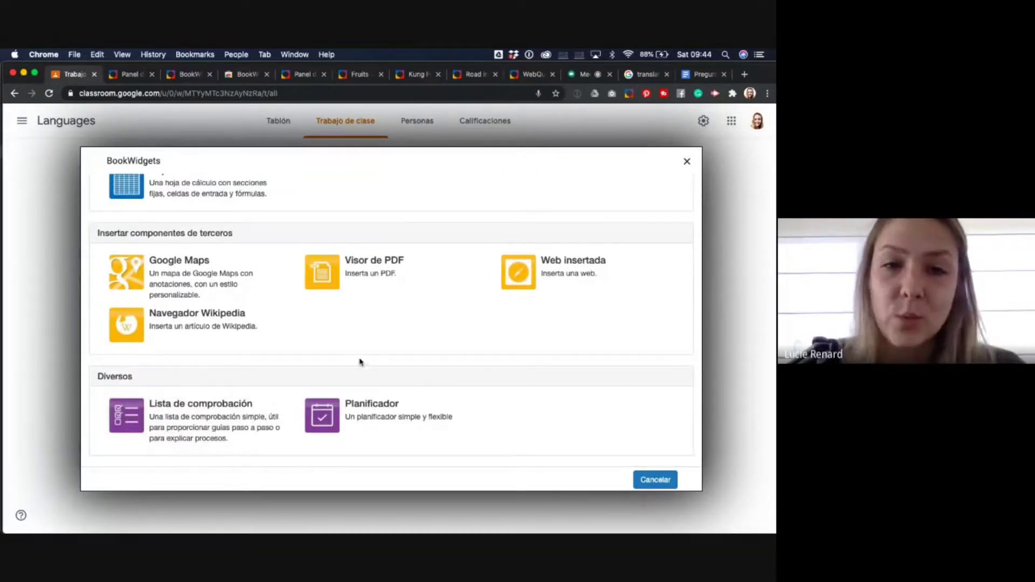
pyautogui.scroll(15, 358, 361)
pyautogui.scroll(5, 360, 361)
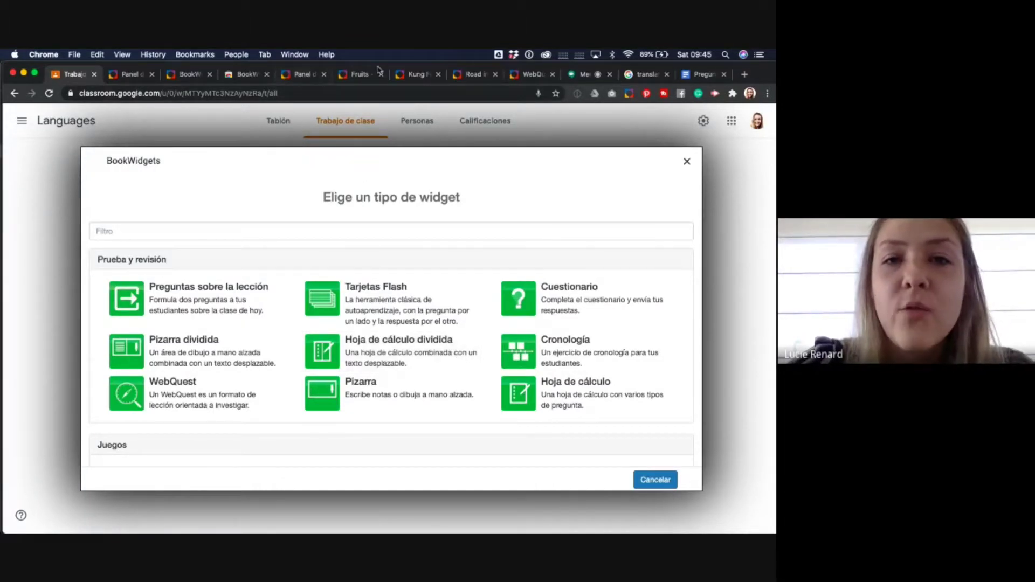
# - Show the Kung Fu Grasshoppers reading exercise and choose the singing and painting images for Question 3
pyautogui.click(415, 77)
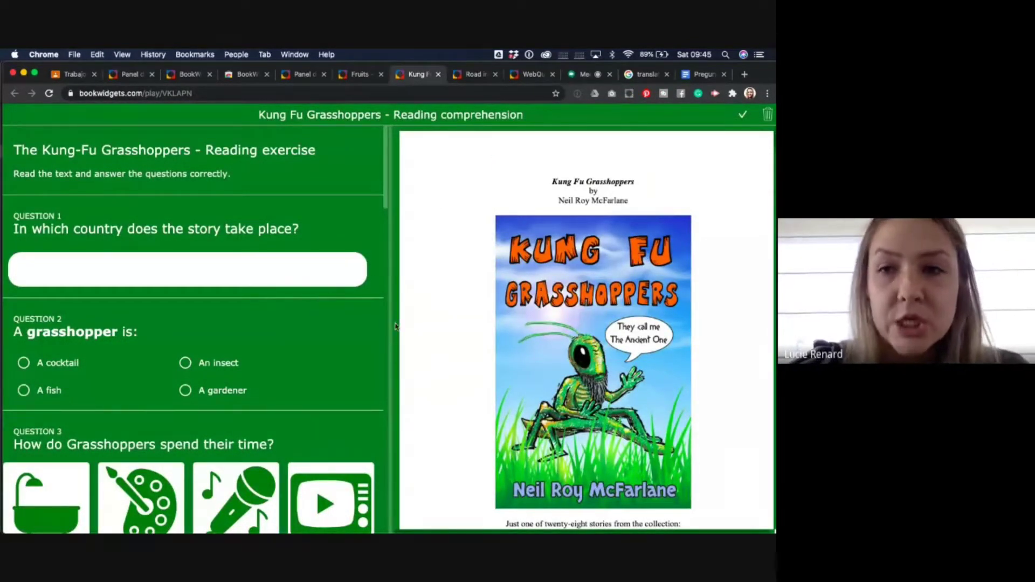
pyautogui.scroll(-10, 491, 388)
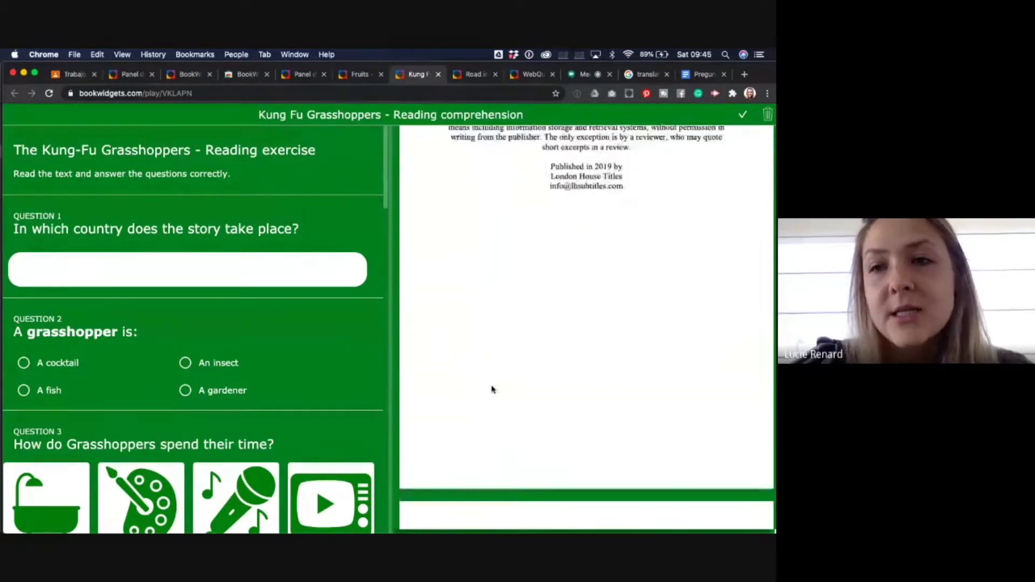
pyautogui.scroll(-4, 492, 388)
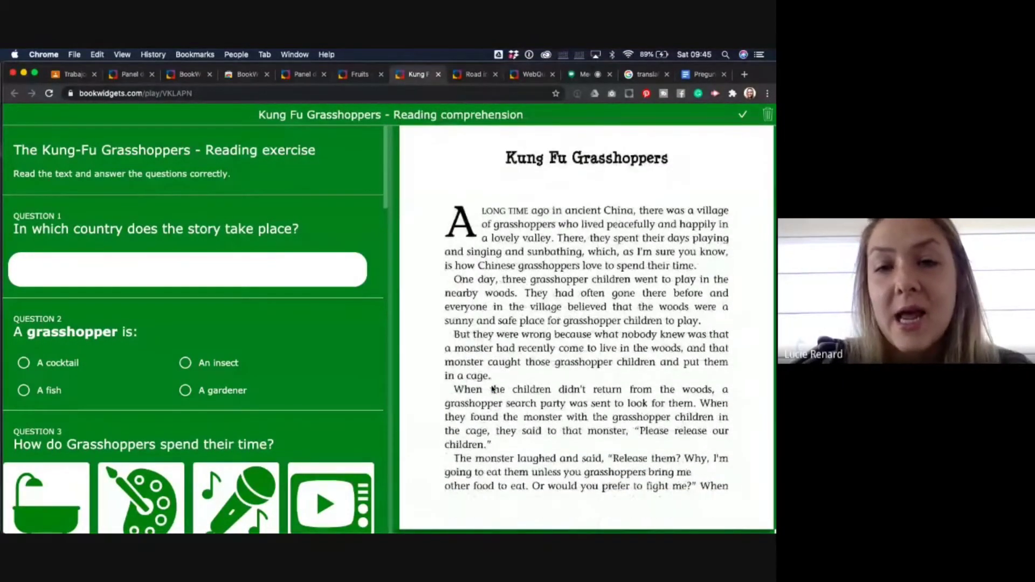
pyautogui.scroll(-15, 492, 388)
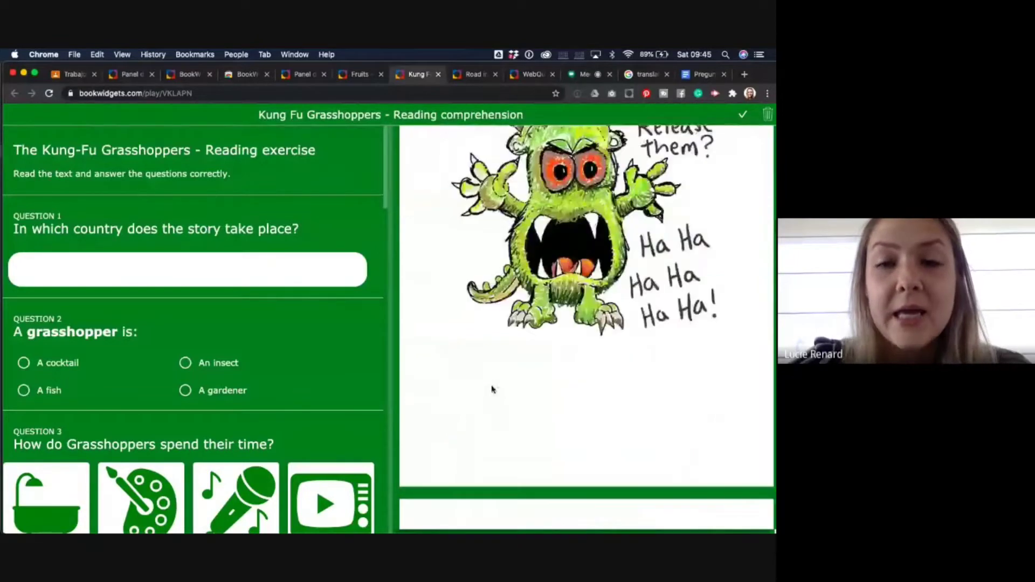
pyautogui.scroll(-10, 492, 388)
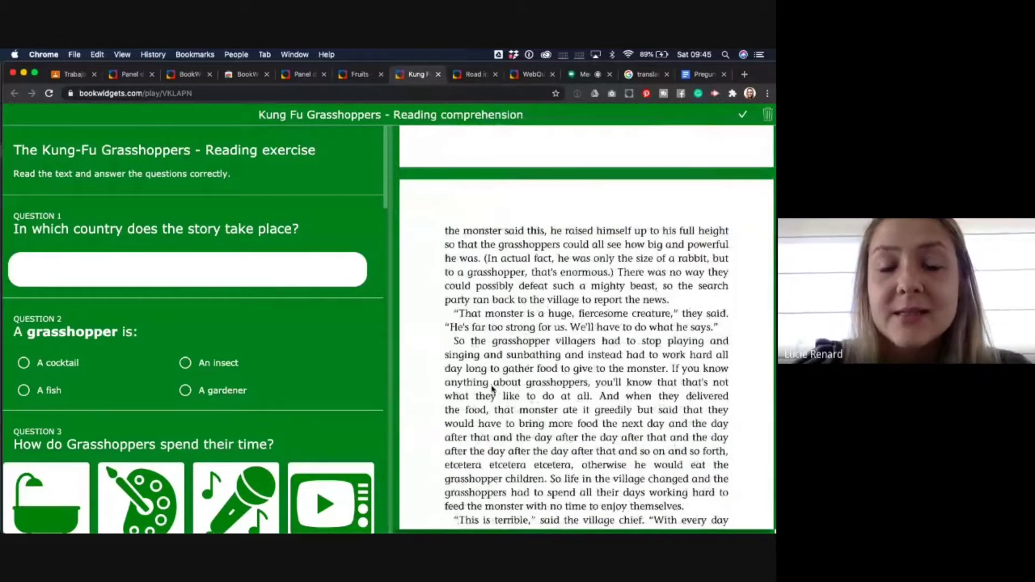
pyautogui.scroll(-8, 491, 388)
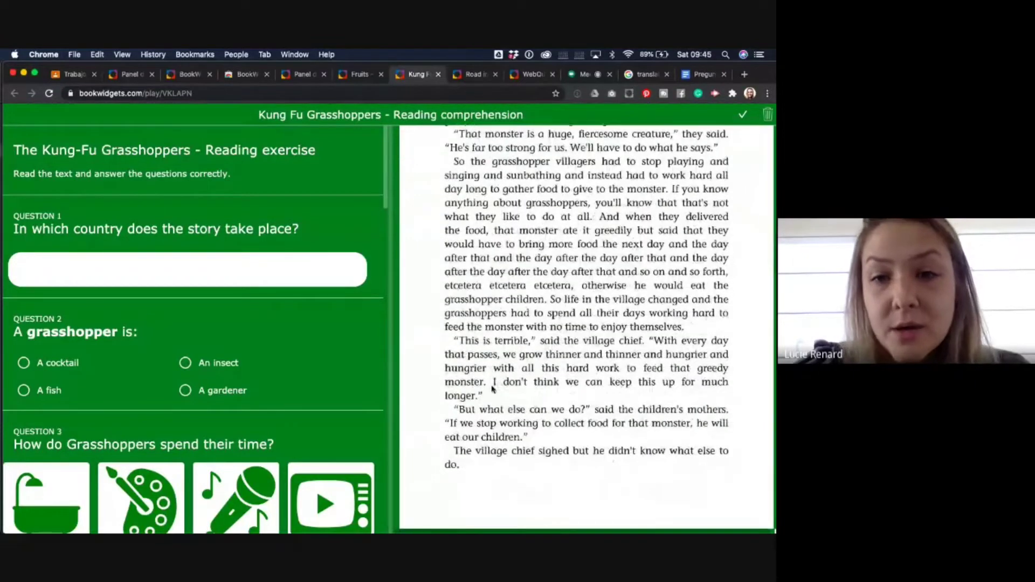
pyautogui.scroll(-20, 491, 388)
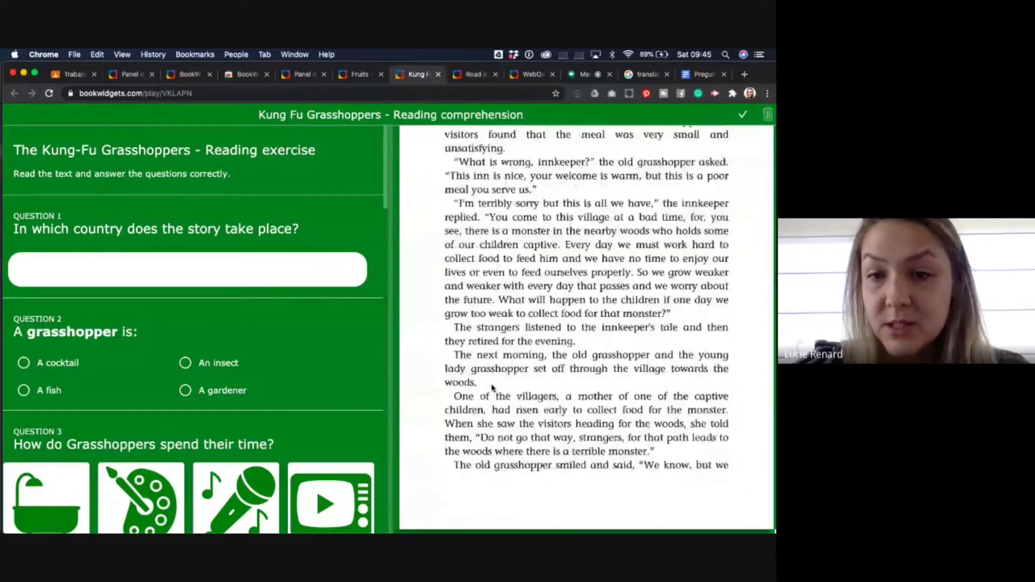
pyautogui.scroll(-18, 492, 388)
pyautogui.scroll(16, 491, 388)
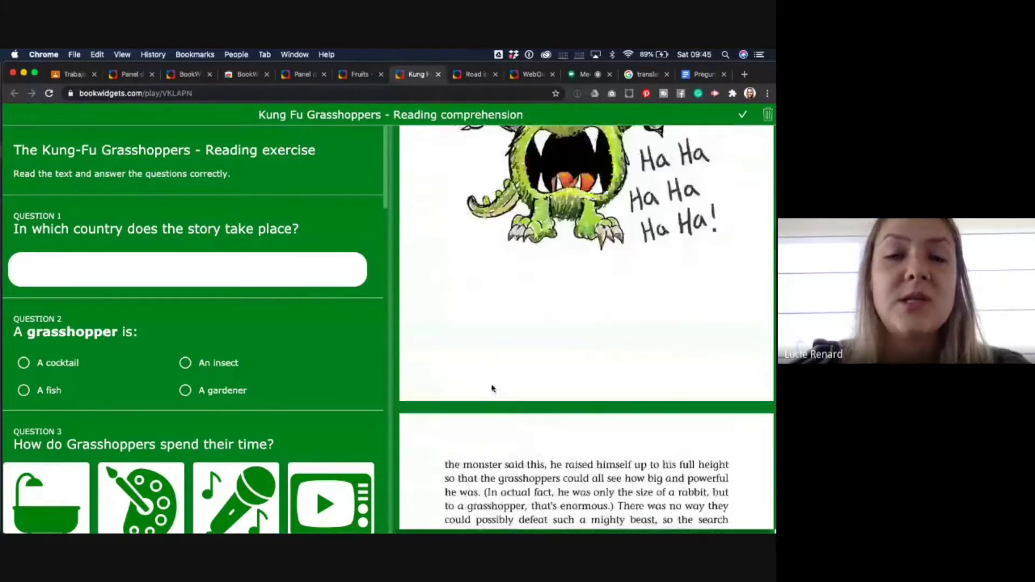
pyautogui.scroll(15, 491, 388)
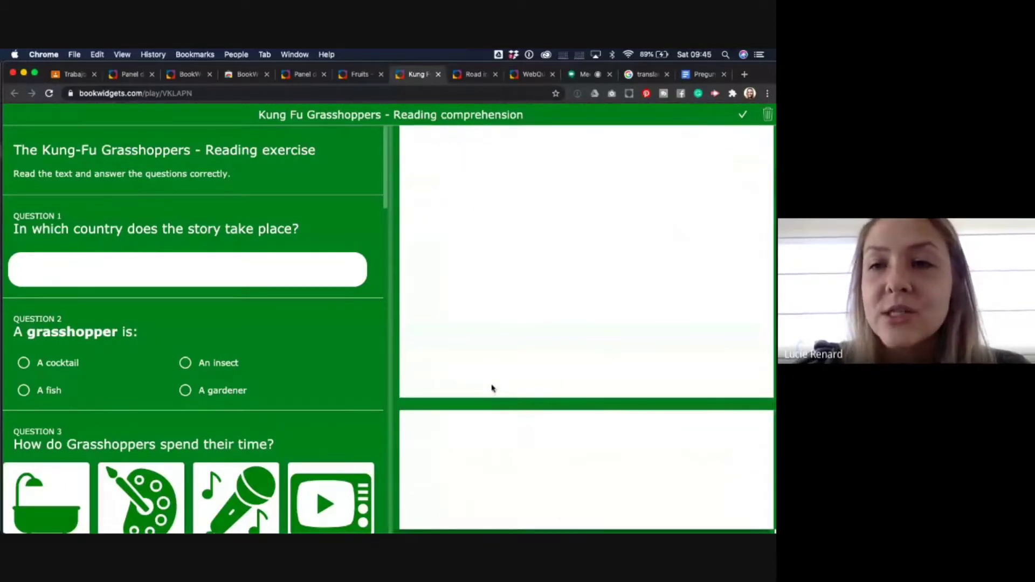
pyautogui.scroll(2, 491, 388)
pyautogui.scroll(10, 492, 388)
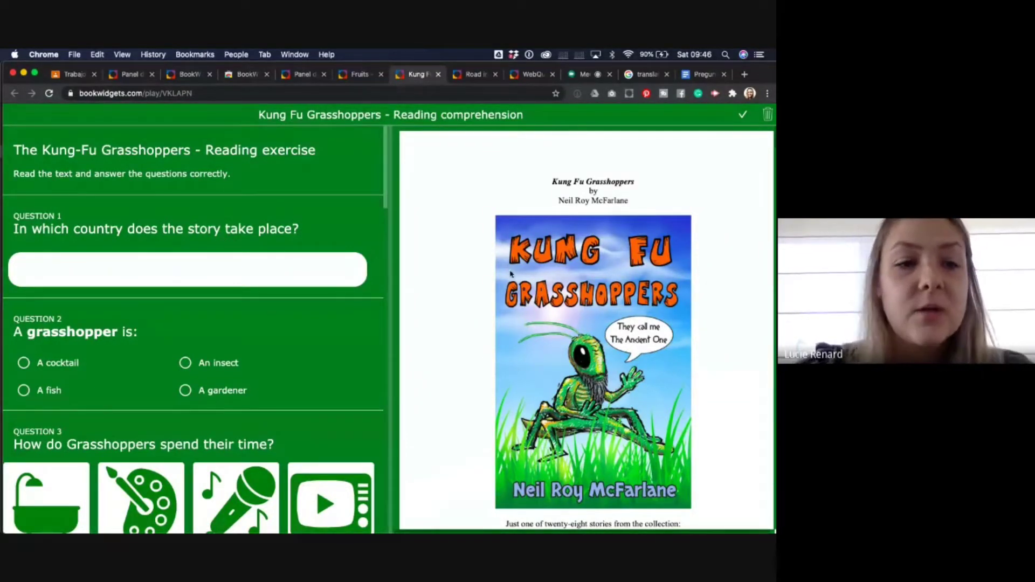
pyautogui.scroll(-3, 158, 251)
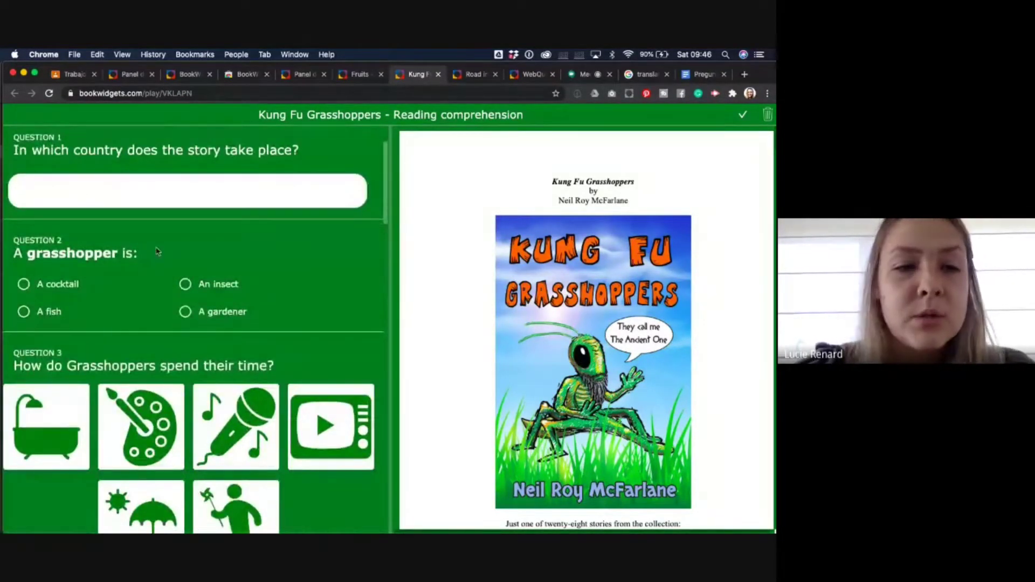
pyautogui.scroll(-4, 214, 283)
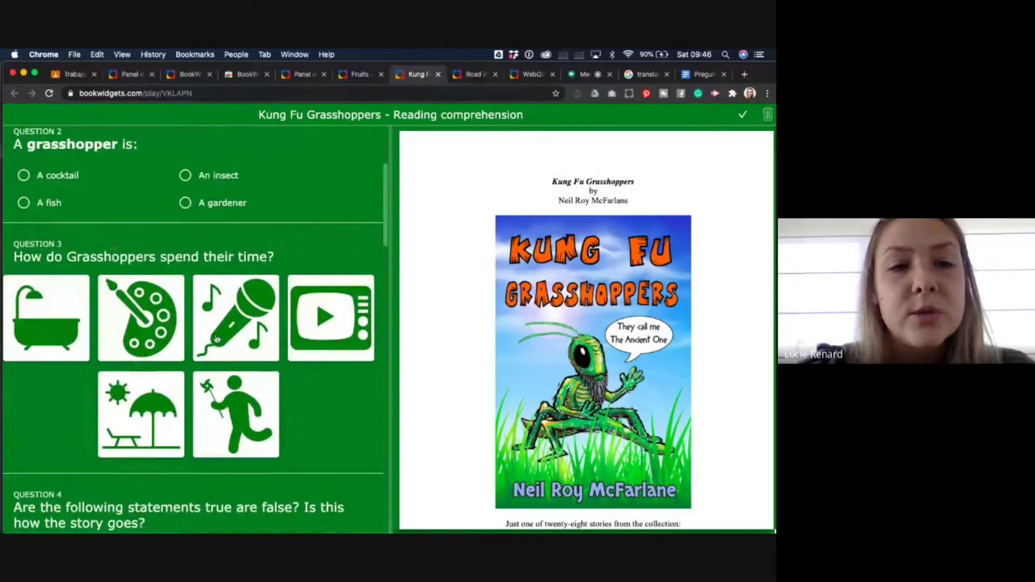
pyautogui.click(216, 339)
pyautogui.click(142, 321)
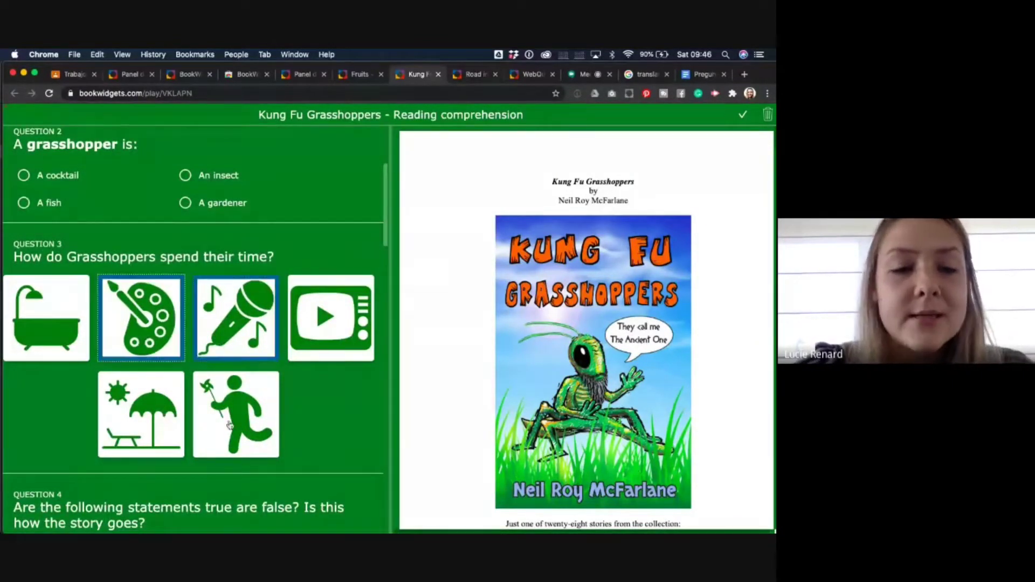
# - Mark the box statement True, the eating statement False, and the three strange grasshoppers statement True
pyautogui.scroll(-10, 229, 426)
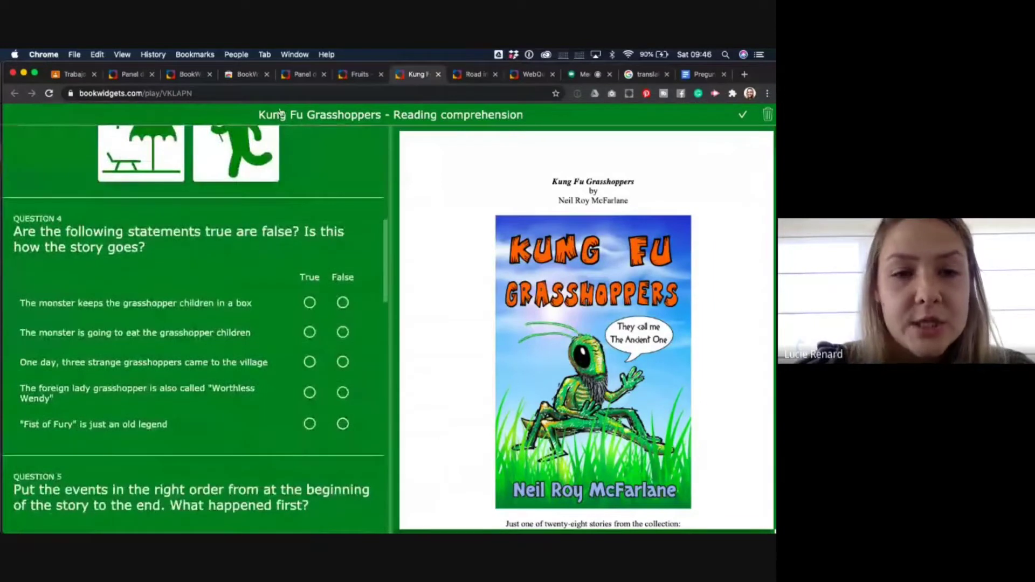
pyautogui.click(310, 302)
pyautogui.click(343, 332)
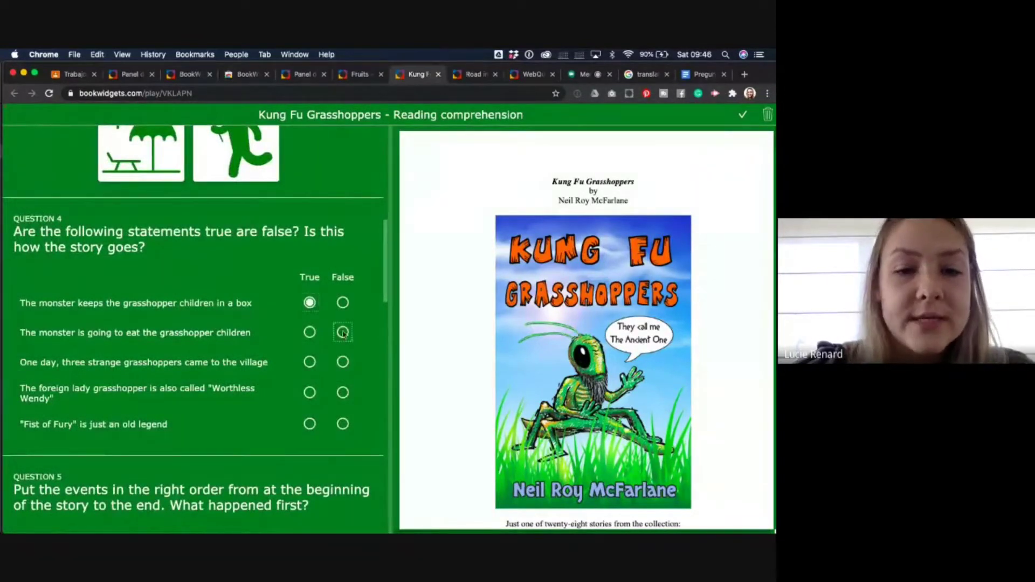
pyautogui.click(309, 362)
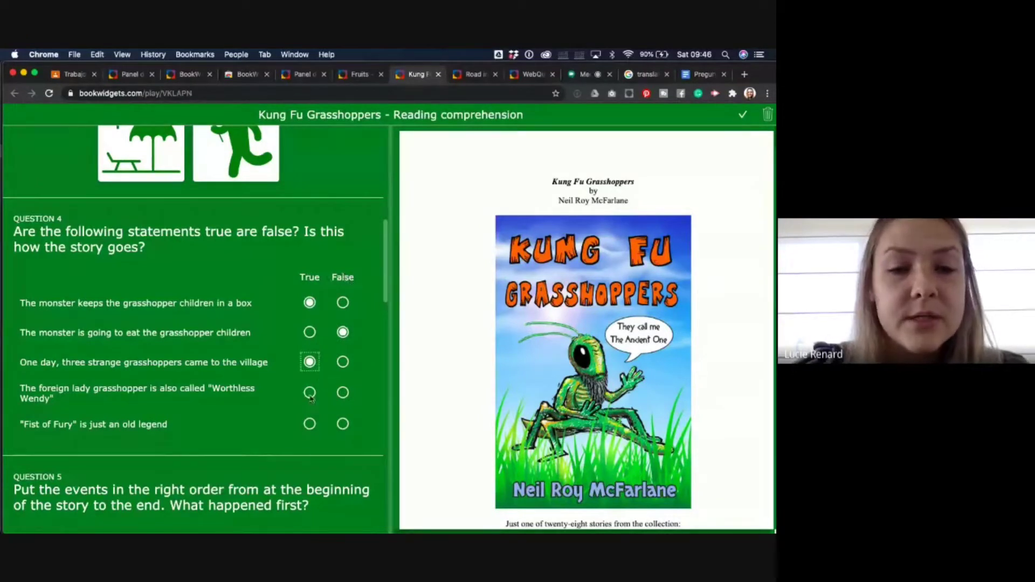
# - Reorder the Question 5 story events and choose the elephant as the monster's size in Question 6
pyautogui.scroll(-1, 311, 397)
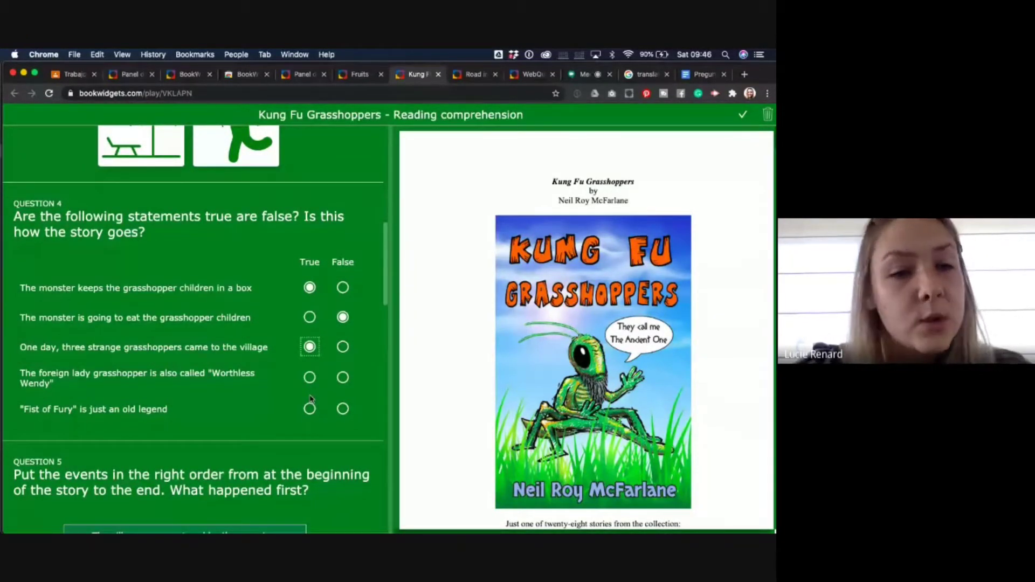
pyautogui.scroll(-3, 311, 399)
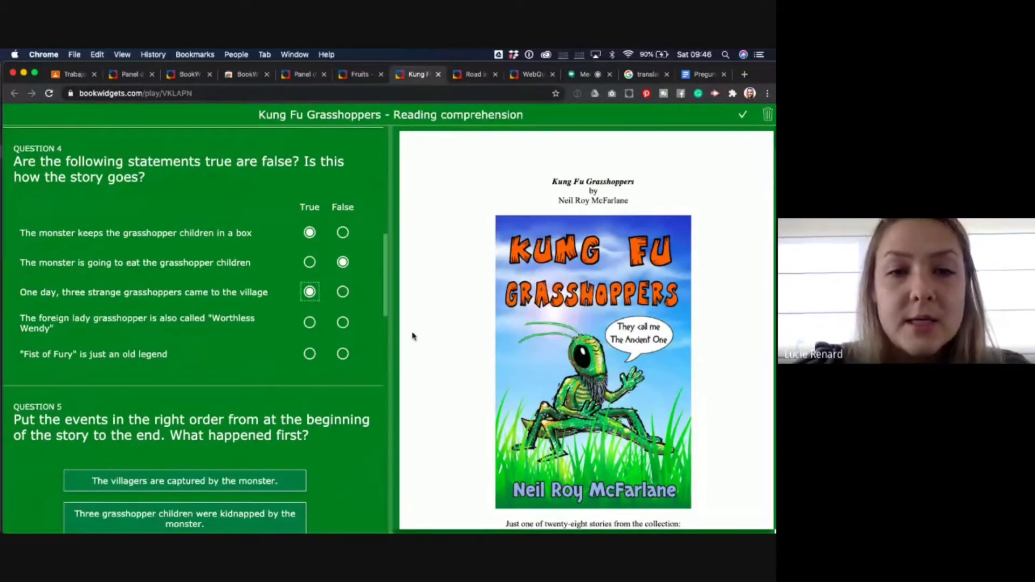
pyautogui.scroll(-12, 335, 360)
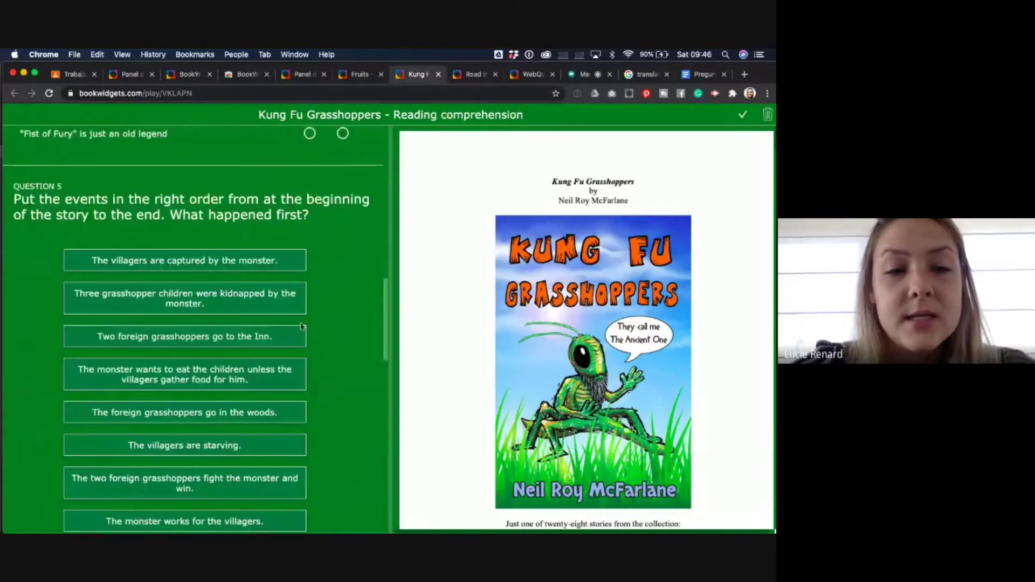
pyautogui.moveTo(241, 304); pyautogui.dragTo(236, 489)
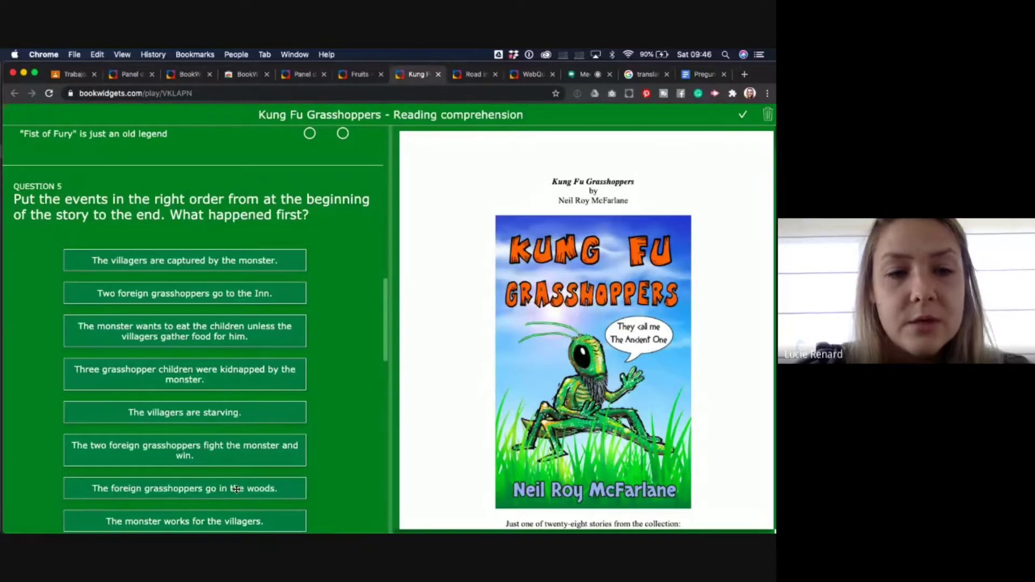
pyautogui.scroll(-12, 236, 489)
pyautogui.moveTo(203, 178); pyautogui.dragTo(204, 297)
pyautogui.scroll(-3, 204, 298)
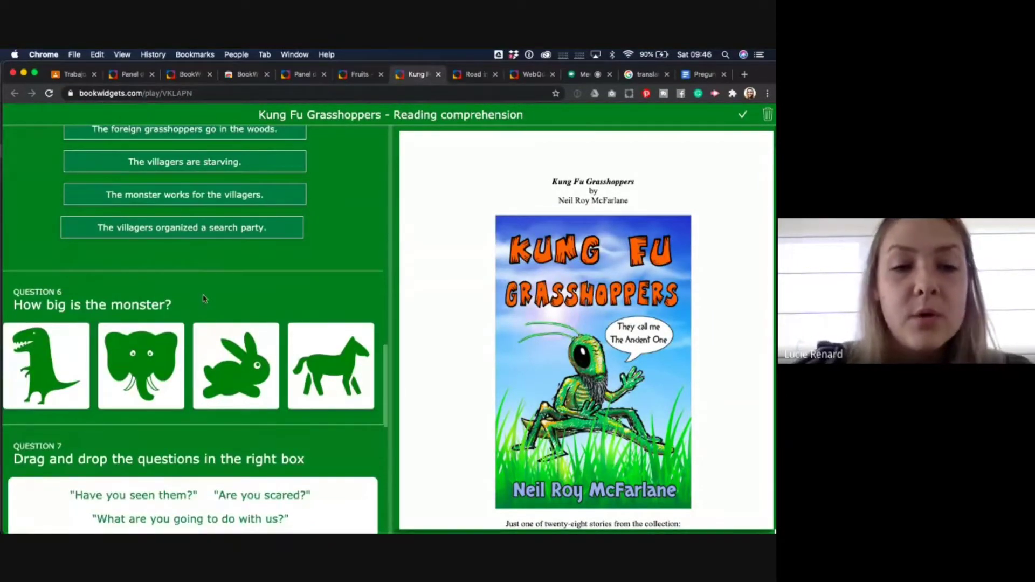
pyautogui.click(141, 365)
# - Sort Question 7 quotes: Ancient One into Closed, Innkeeper into Open, eat-them into Suggestive
pyautogui.scroll(-6, 221, 378)
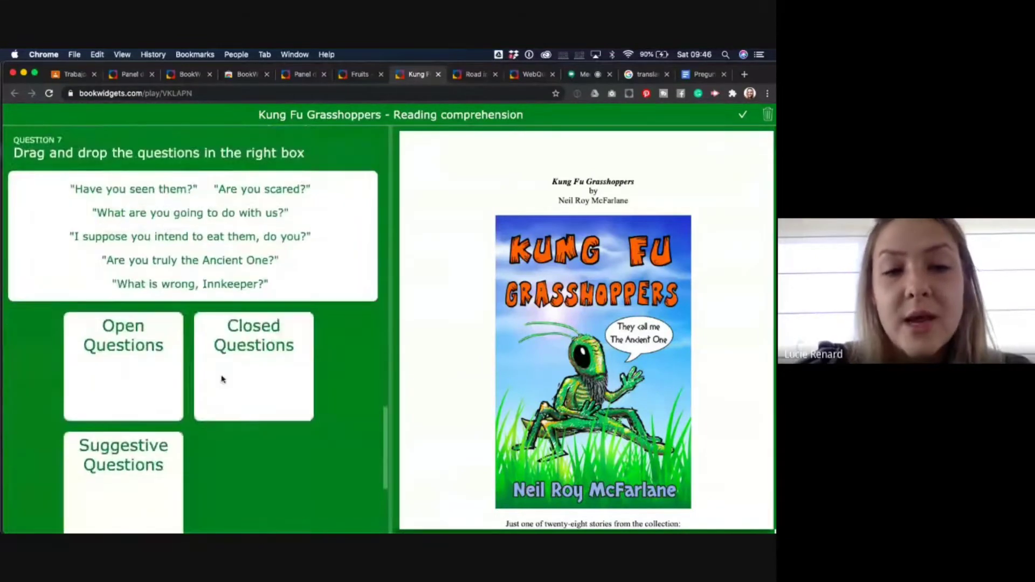
pyautogui.moveTo(210, 259); pyautogui.dragTo(254, 365)
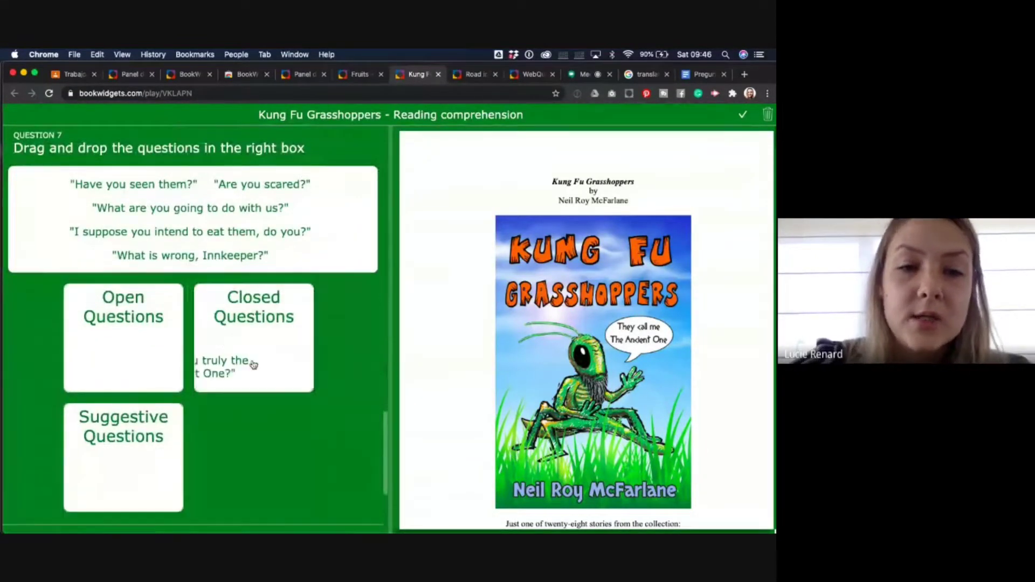
pyautogui.moveTo(232, 257); pyautogui.dragTo(159, 318)
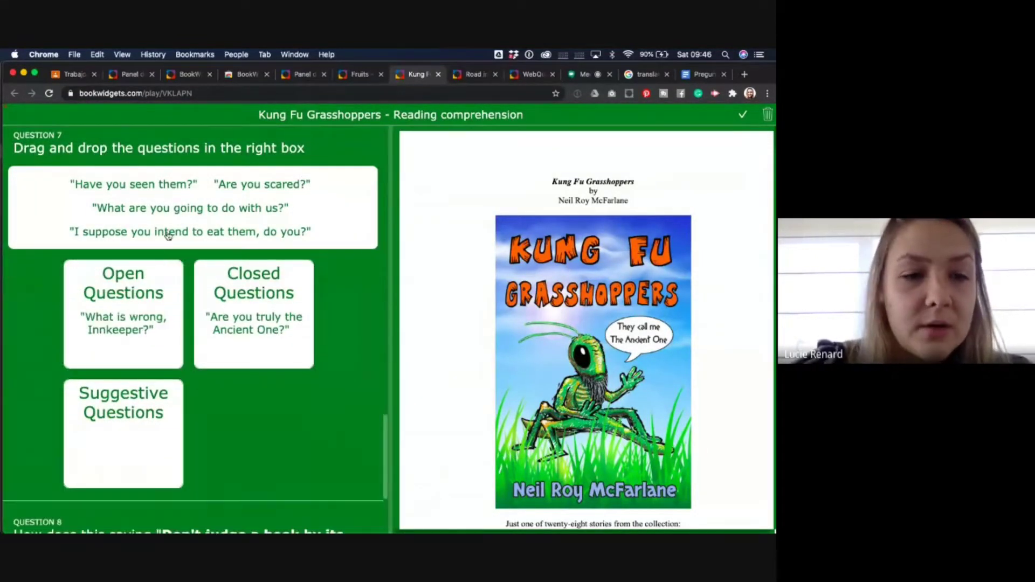
pyautogui.moveTo(168, 235); pyautogui.dragTo(139, 415)
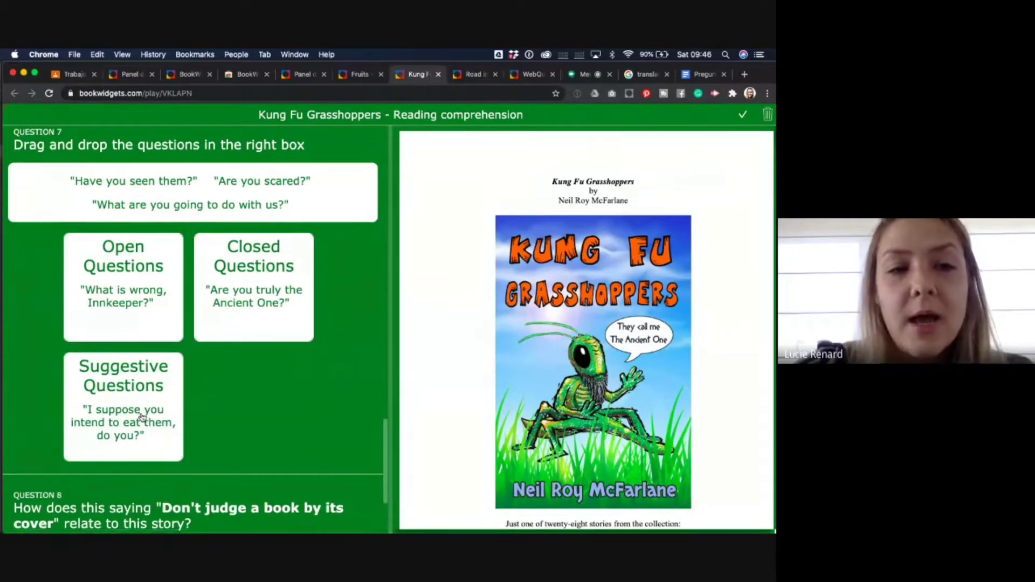
pyautogui.scroll(-3, 142, 416)
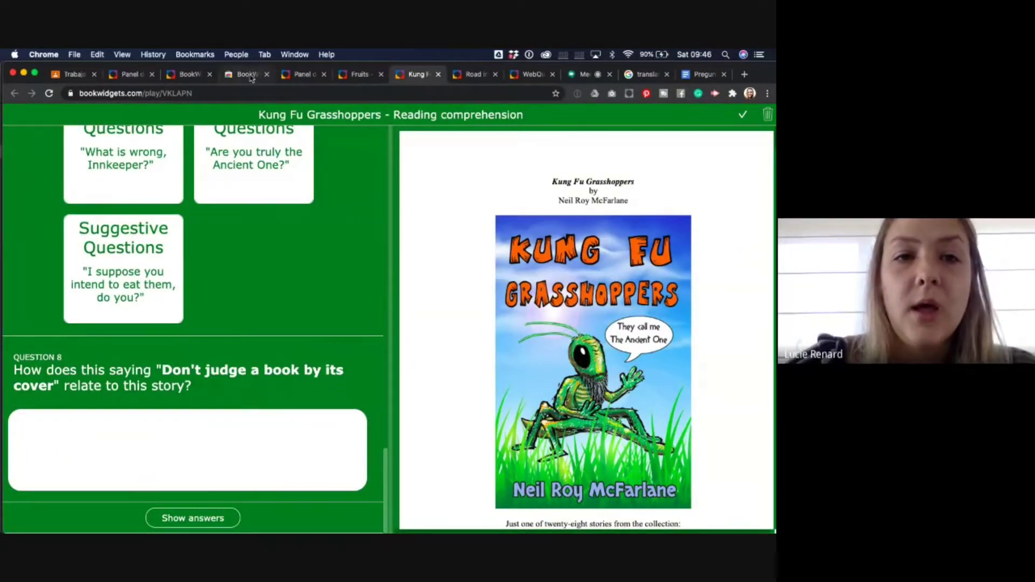
# - Return to the Google Classroom tab with the 'Elige un tipo de widget' chooser
pyautogui.click(78, 74)
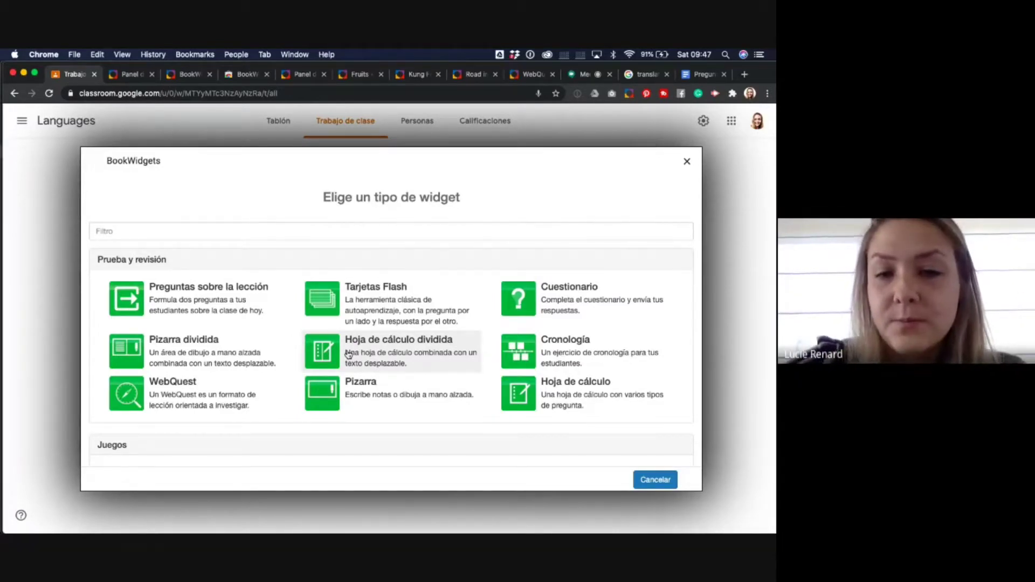
# - Create a Hoja de cálculo widget named 'Parts of the house' and start adding its first question
pyautogui.click(563, 399)
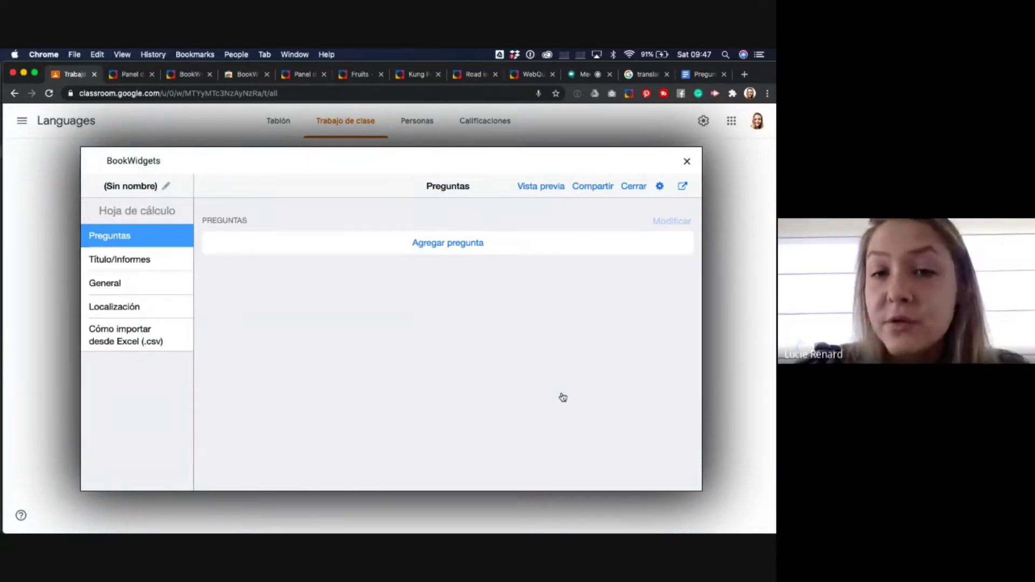
pyautogui.click(132, 184)
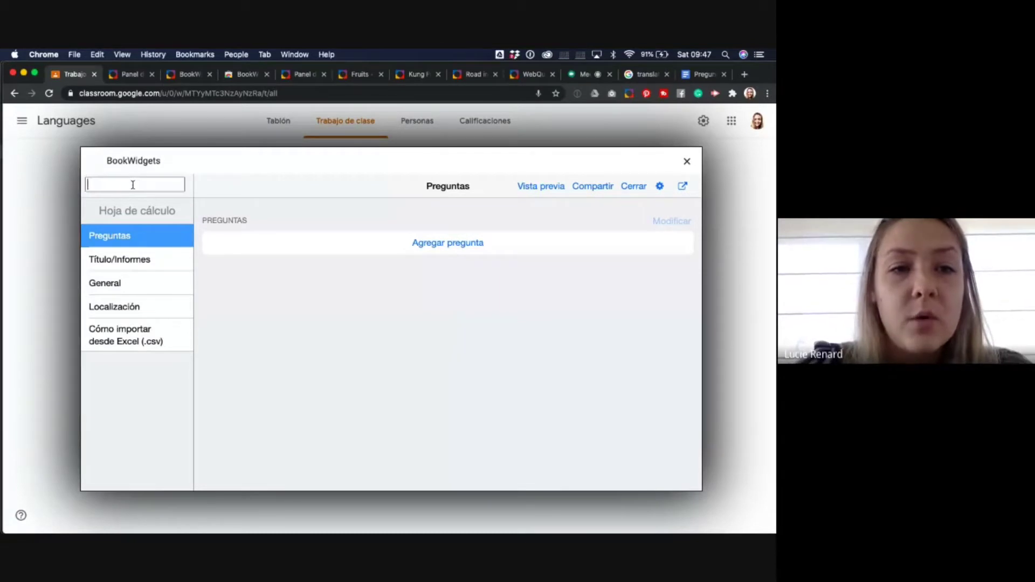
pyautogui.write('Parts of ')
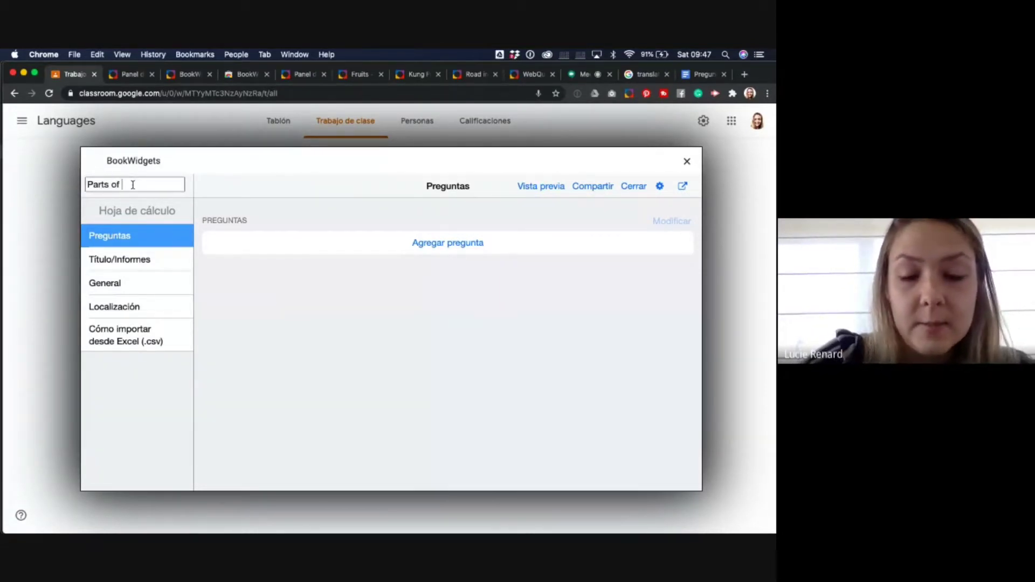
pyautogui.write('the hous')
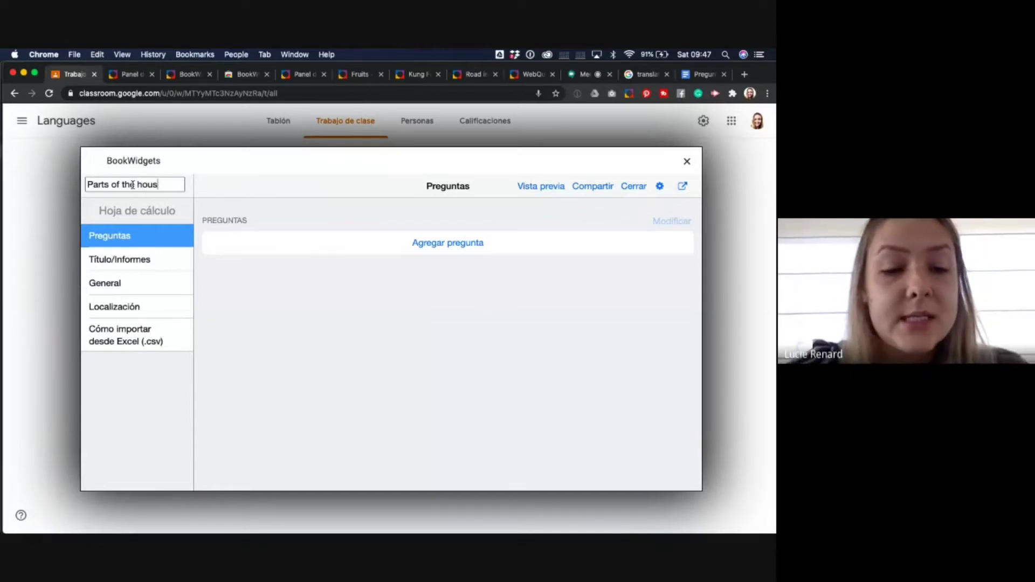
pyautogui.write('e')
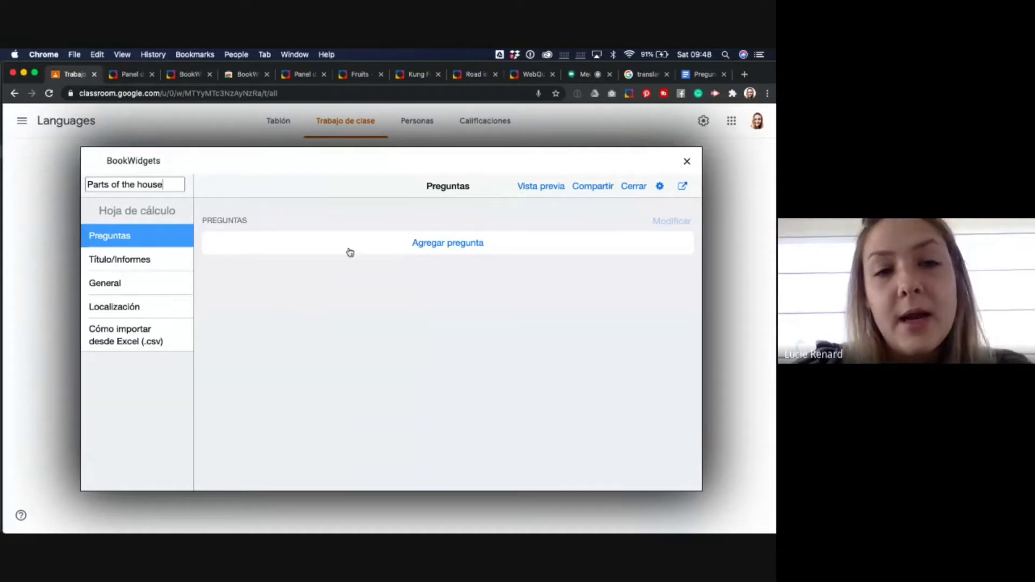
pyautogui.click(451, 245)
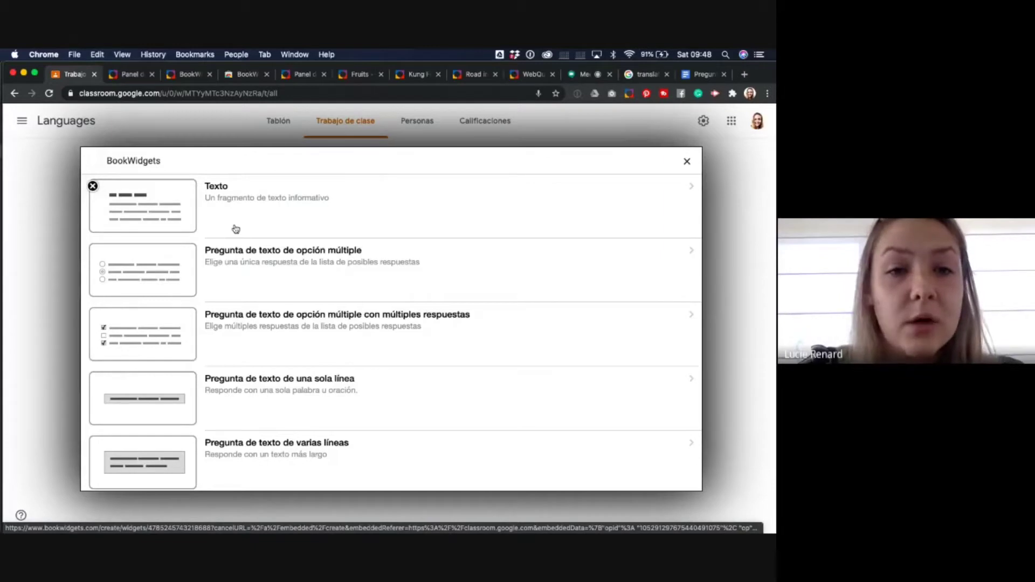
pyautogui.scroll(-2, 245, 274)
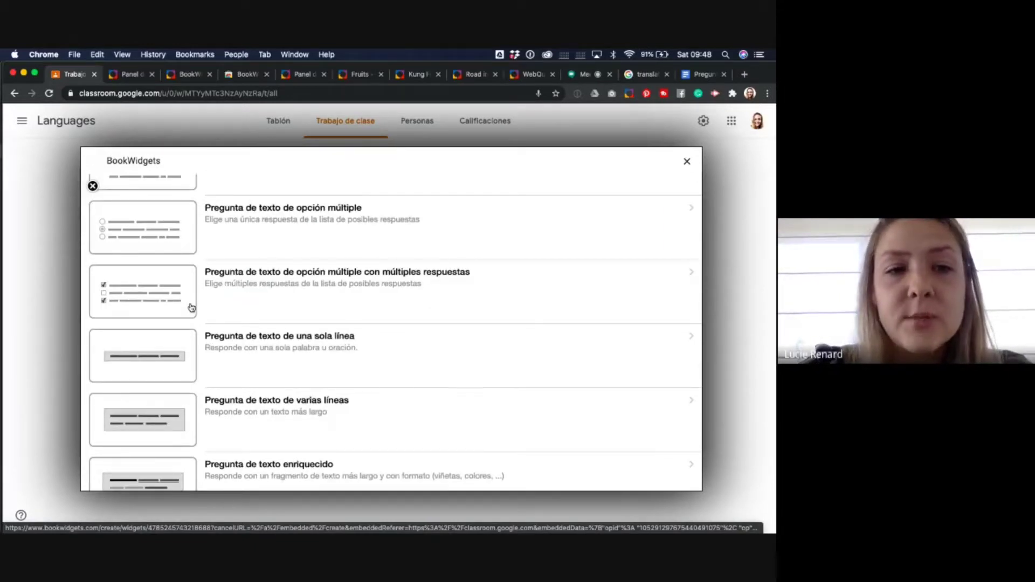
pyautogui.scroll(-1, 191, 307)
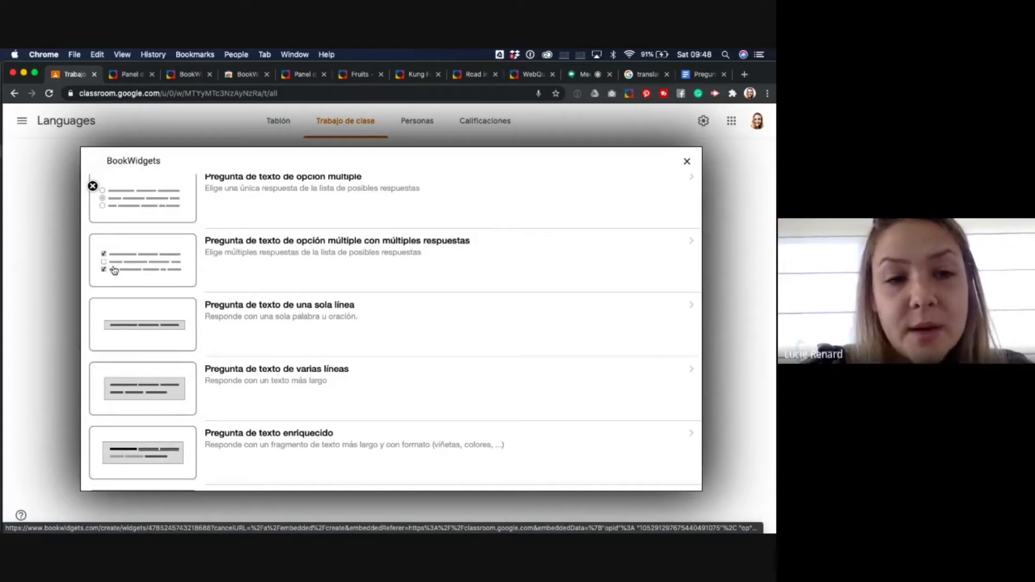
pyautogui.scroll(-2, 174, 317)
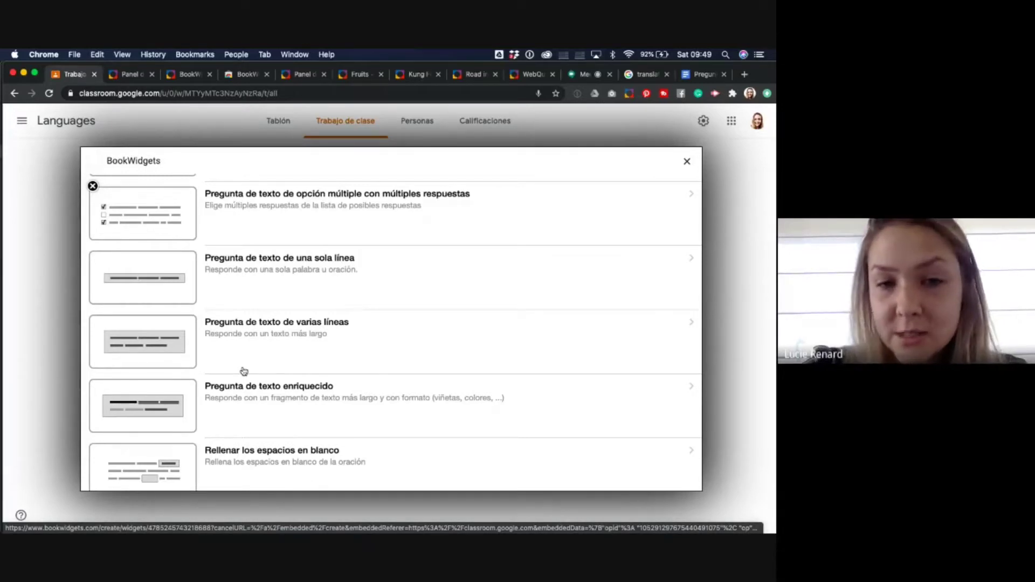
pyautogui.scroll(-4, 244, 371)
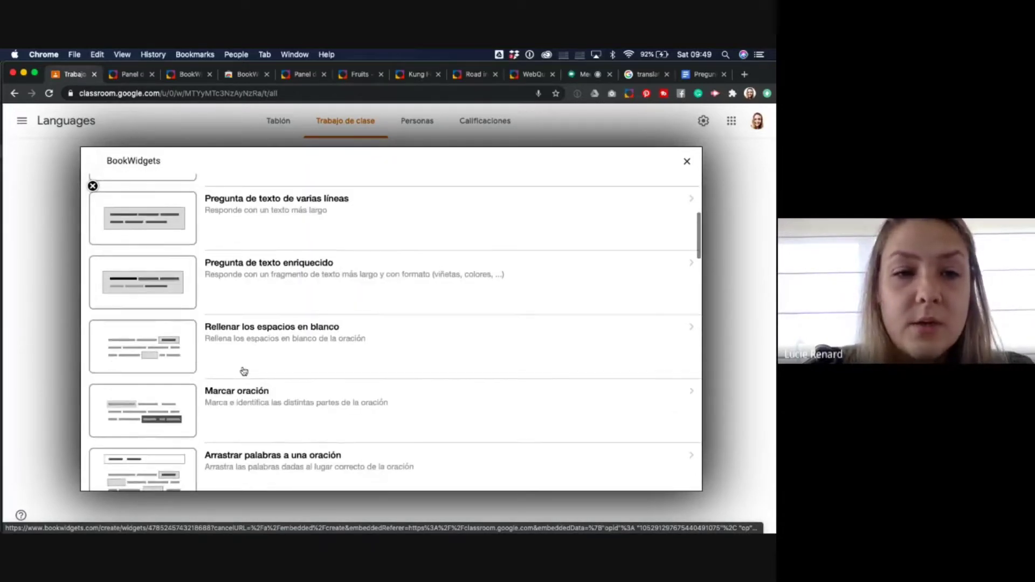
pyautogui.scroll(-1, 243, 371)
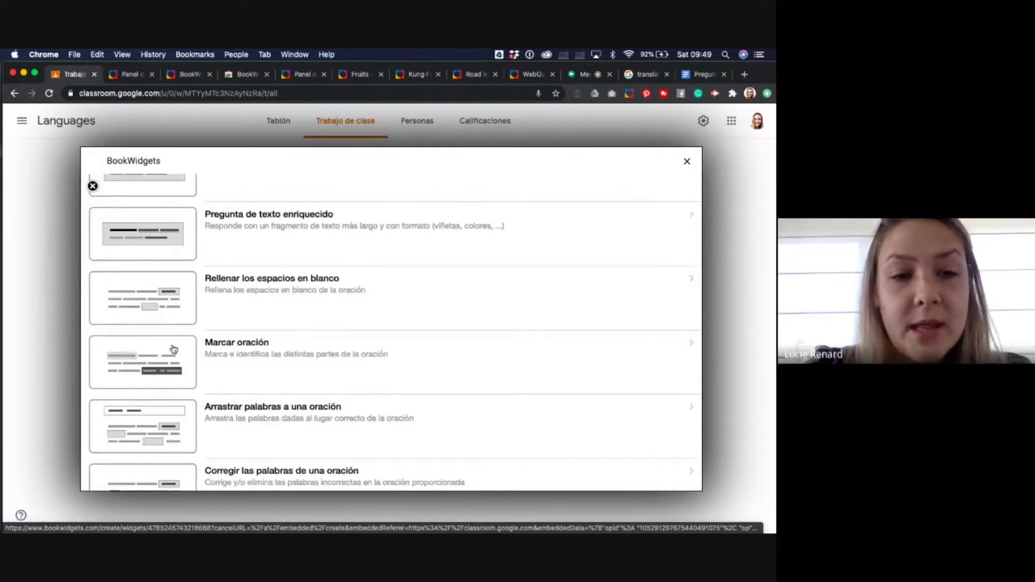
pyautogui.scroll(-2, 173, 350)
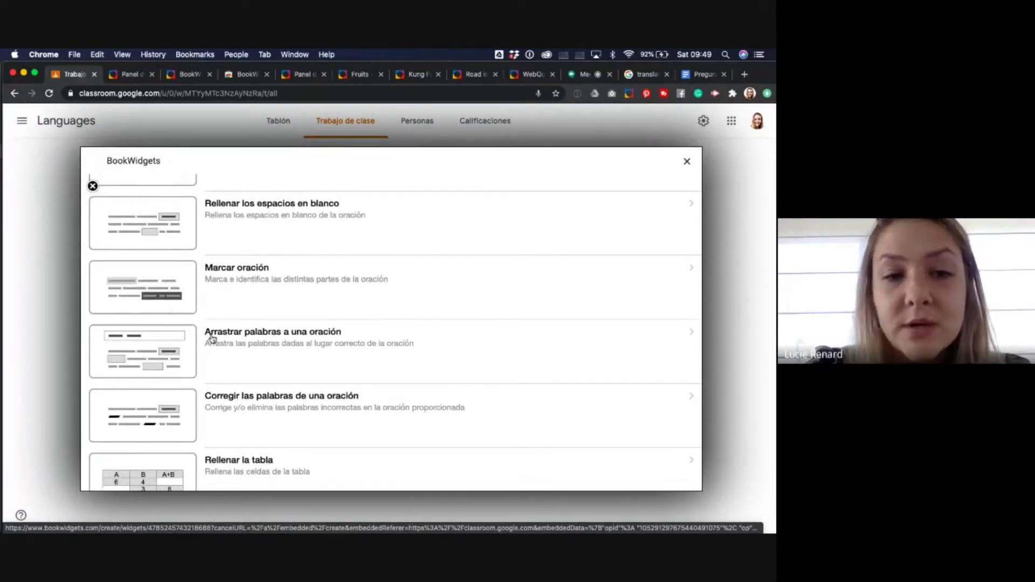
pyautogui.scroll(-2, 212, 338)
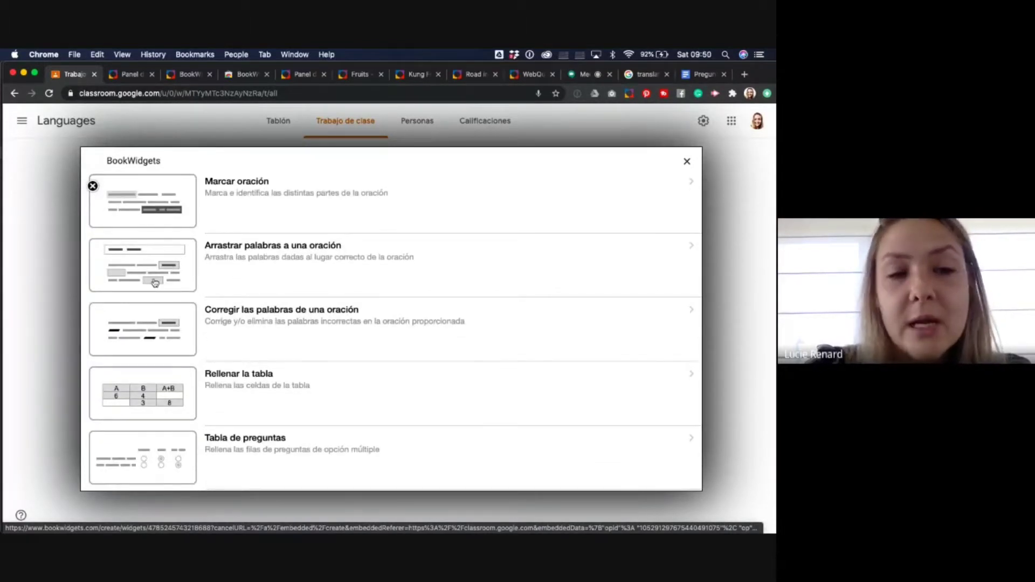
pyautogui.scroll(-2, 181, 292)
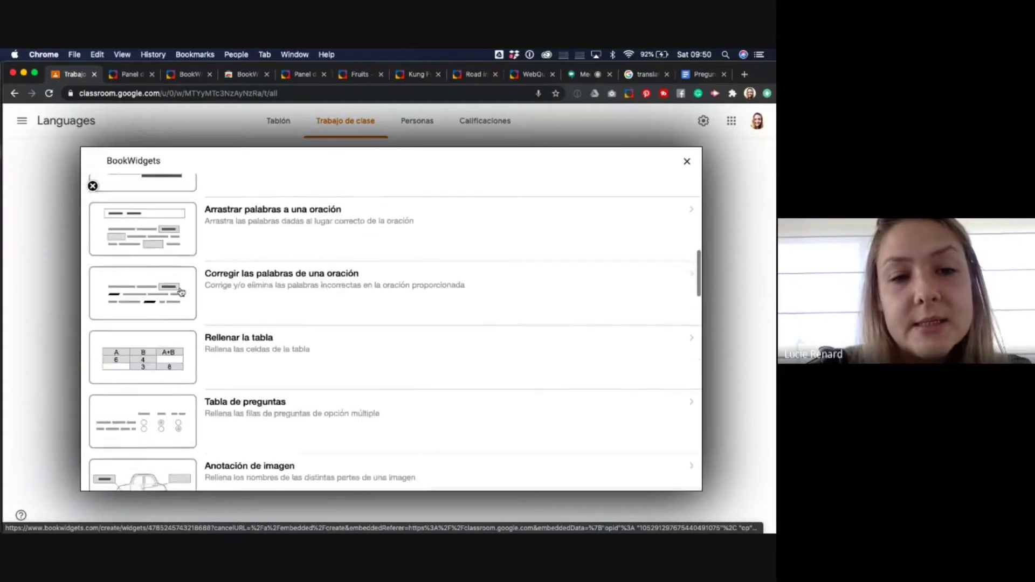
pyautogui.scroll(-1, 181, 292)
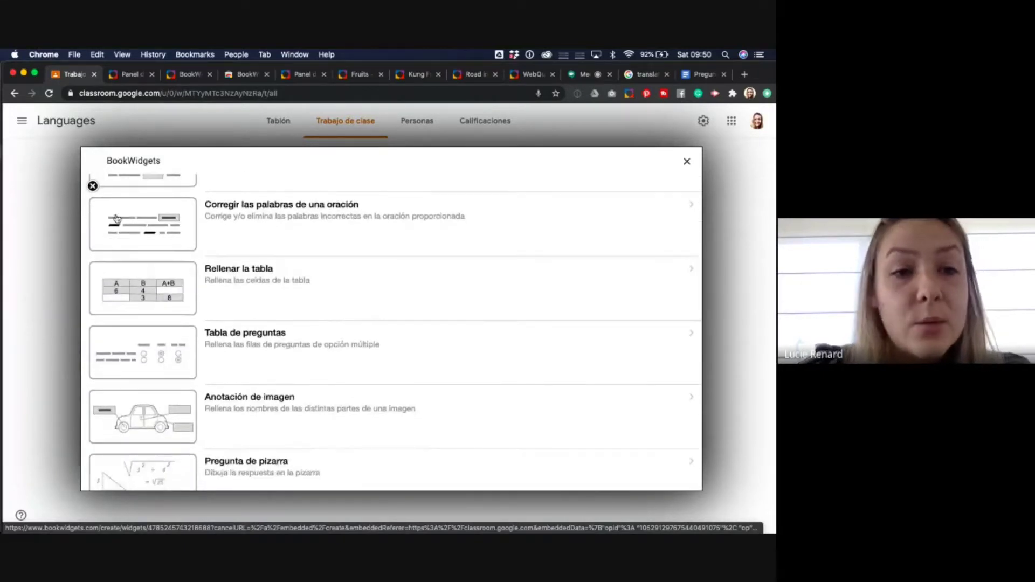
pyautogui.scroll(-1, 156, 240)
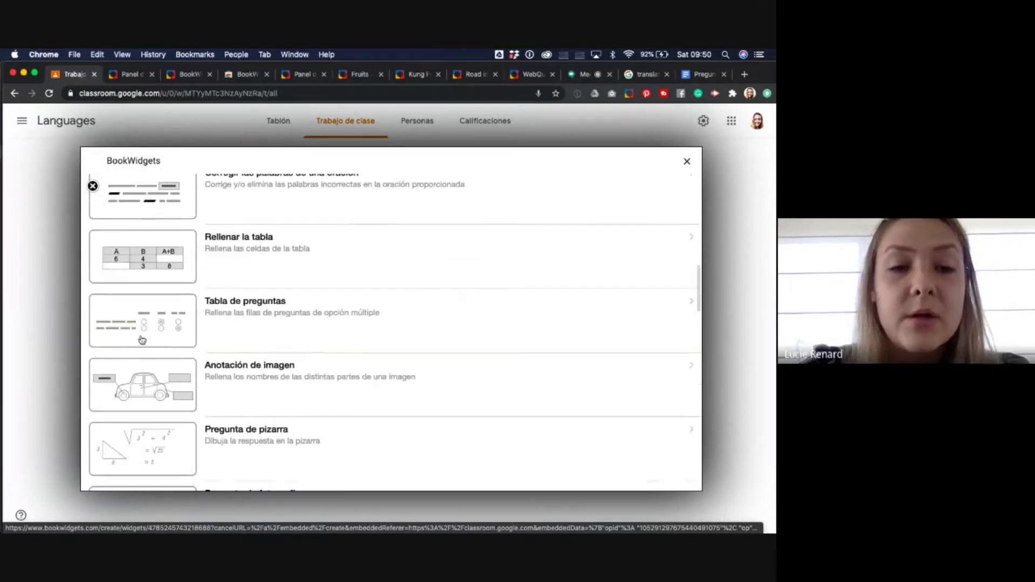
pyautogui.scroll(-2, 143, 343)
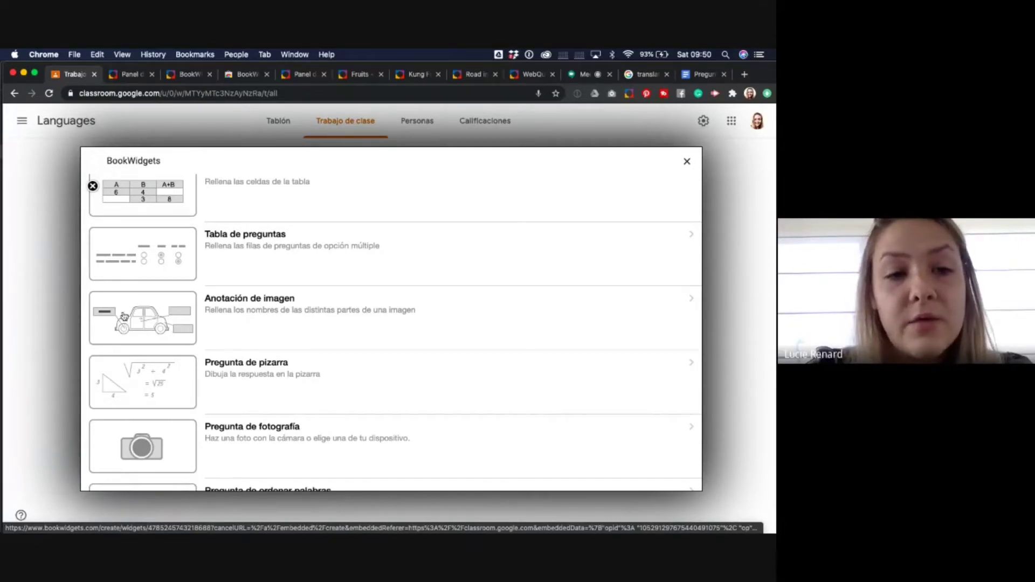
pyautogui.scroll(-1, 142, 329)
pyautogui.scroll(-2, 141, 329)
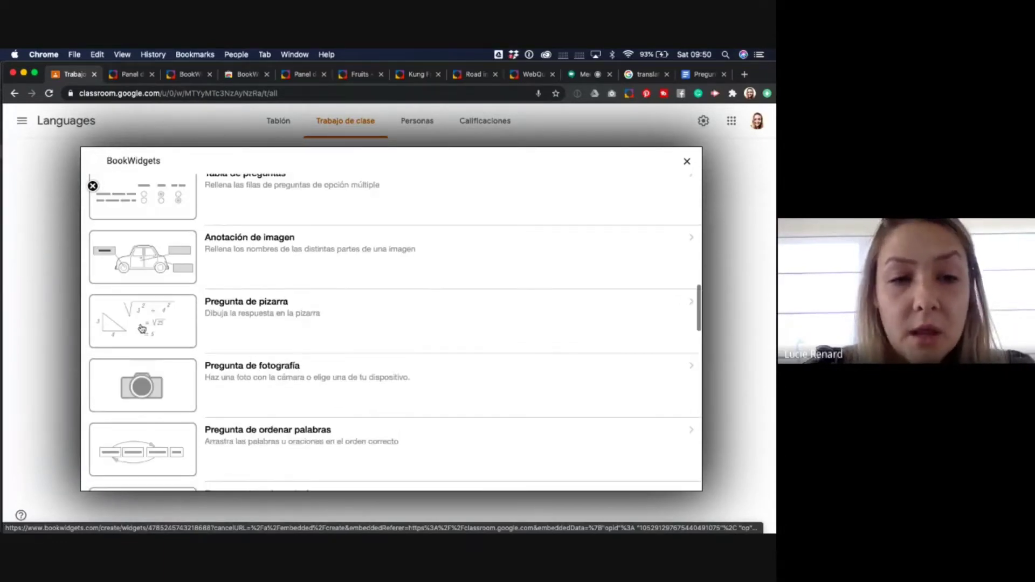
pyautogui.scroll(-1, 142, 329)
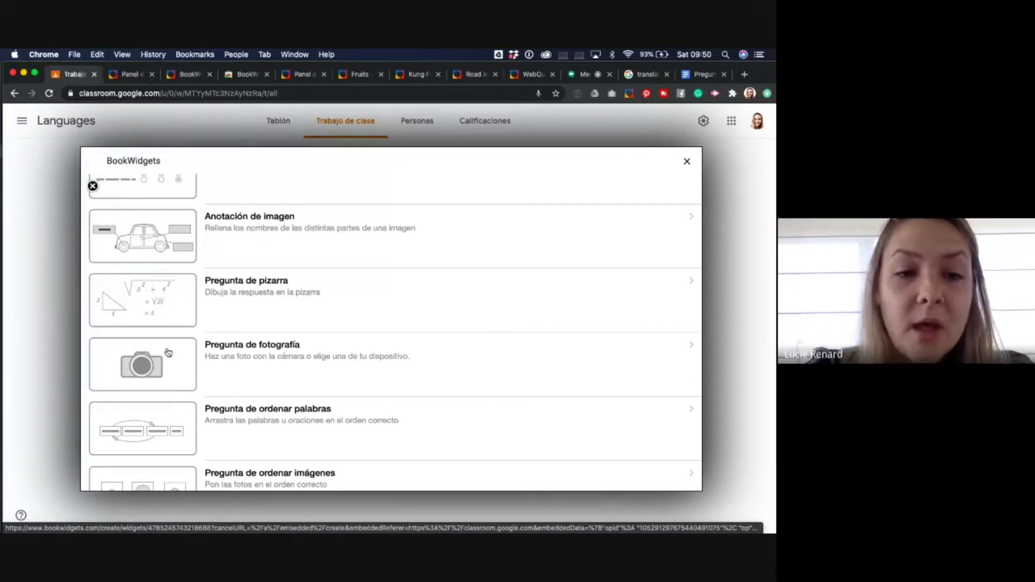
pyautogui.scroll(-2, 168, 353)
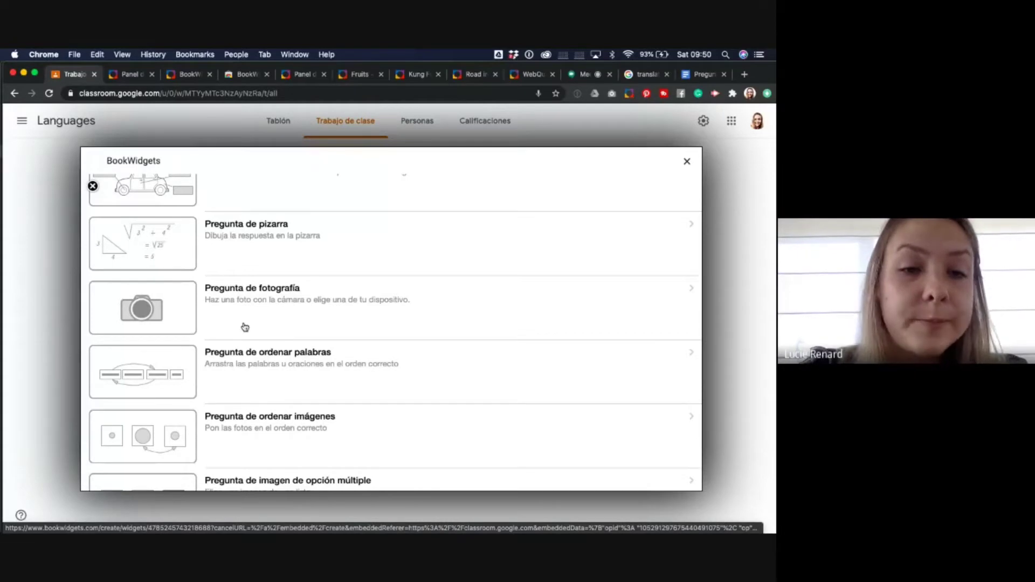
pyautogui.scroll(-3, 253, 362)
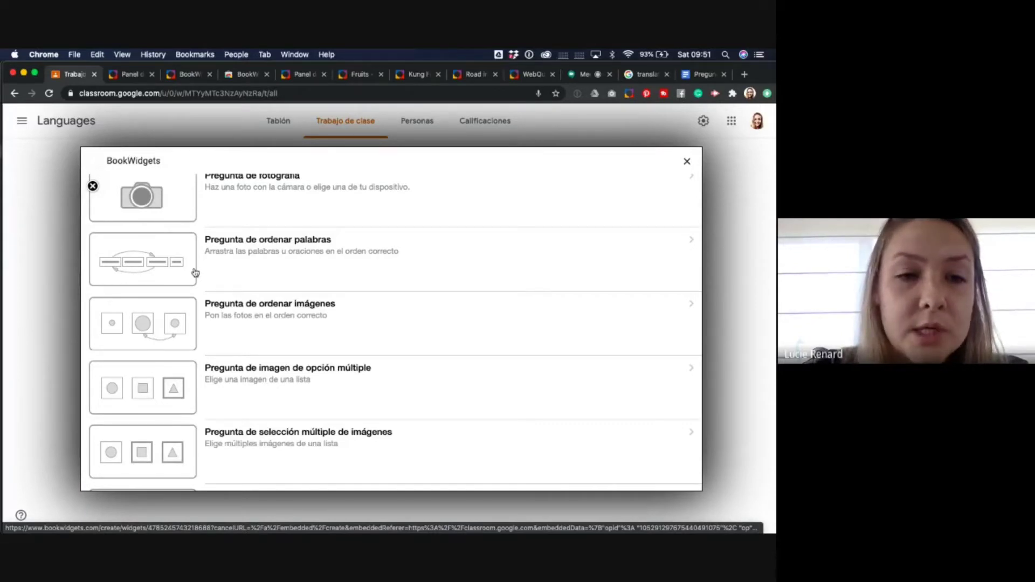
pyautogui.scroll(-3, 211, 339)
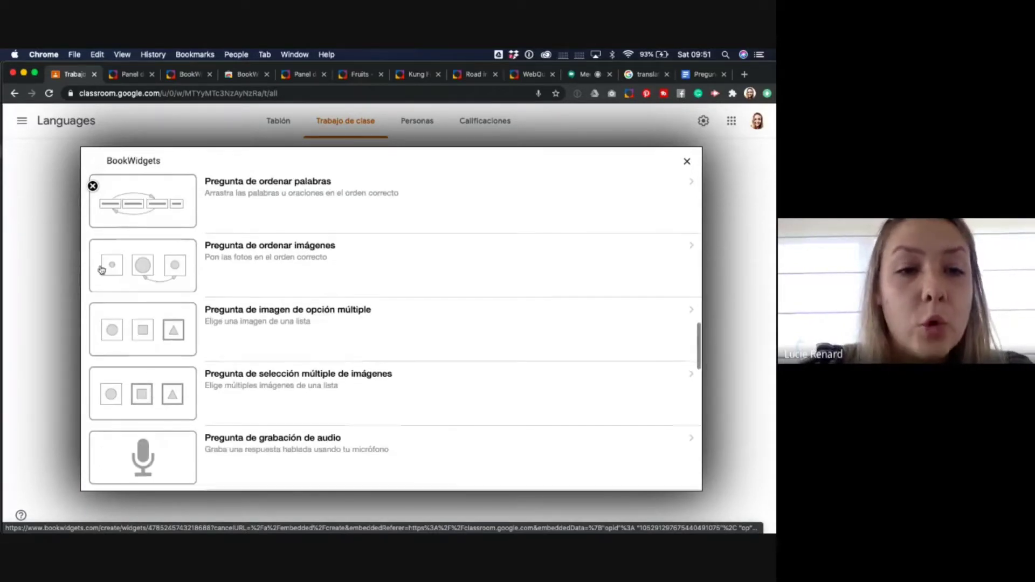
pyautogui.scroll(-2, 205, 372)
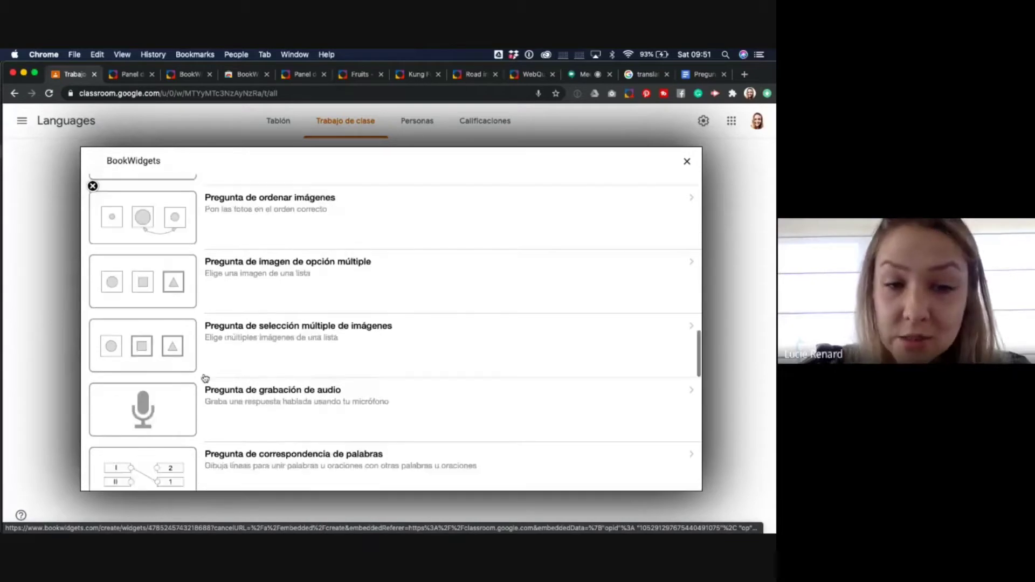
pyautogui.scroll(-2, 205, 378)
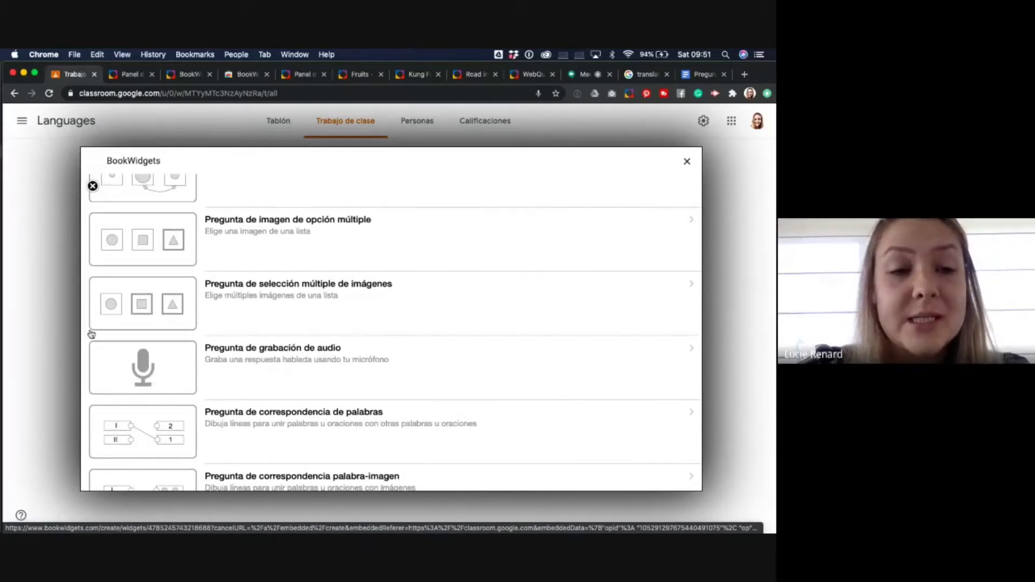
pyautogui.scroll(-3, 243, 400)
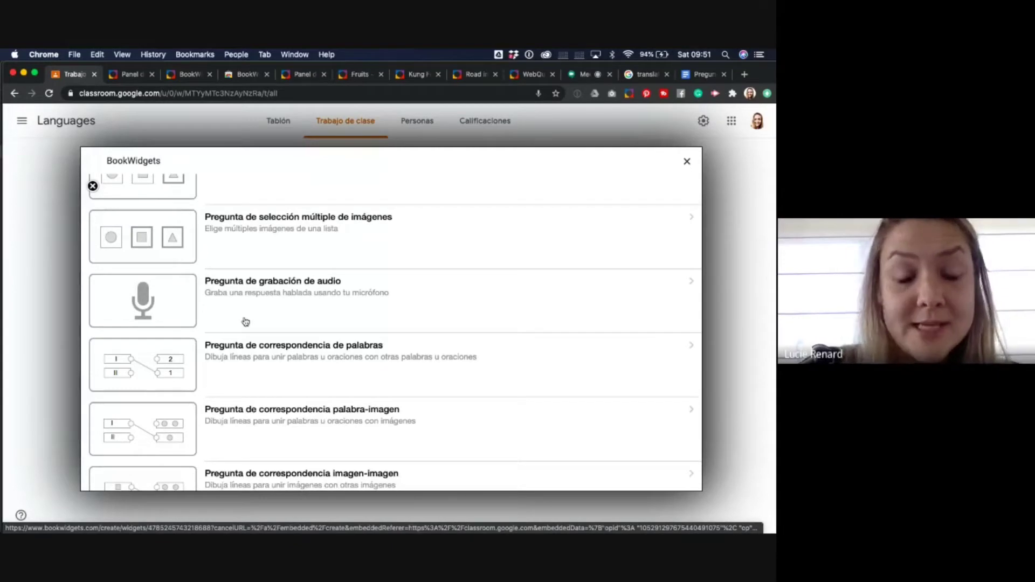
pyautogui.scroll(-3, 246, 322)
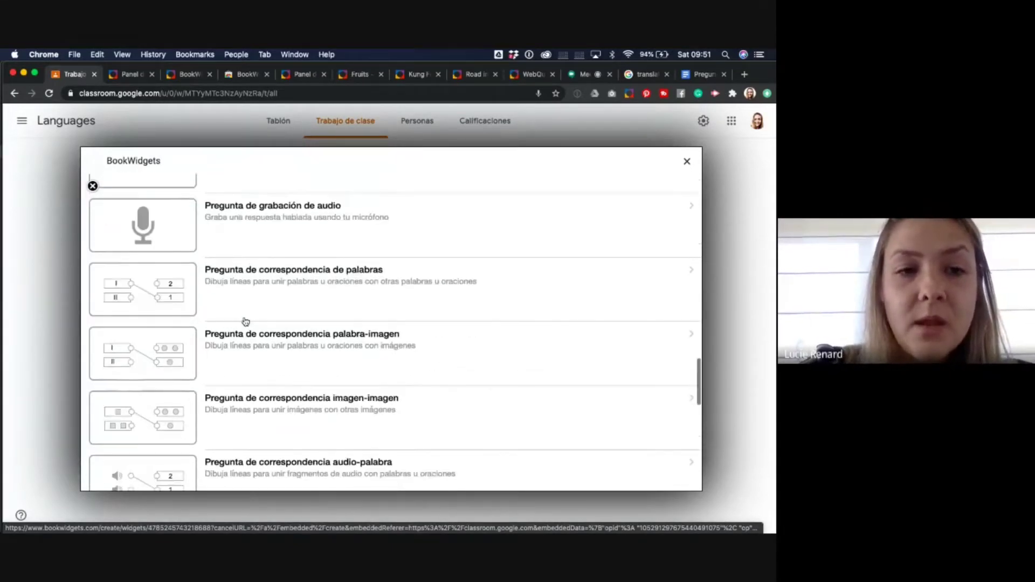
pyautogui.scroll(-2, 189, 337)
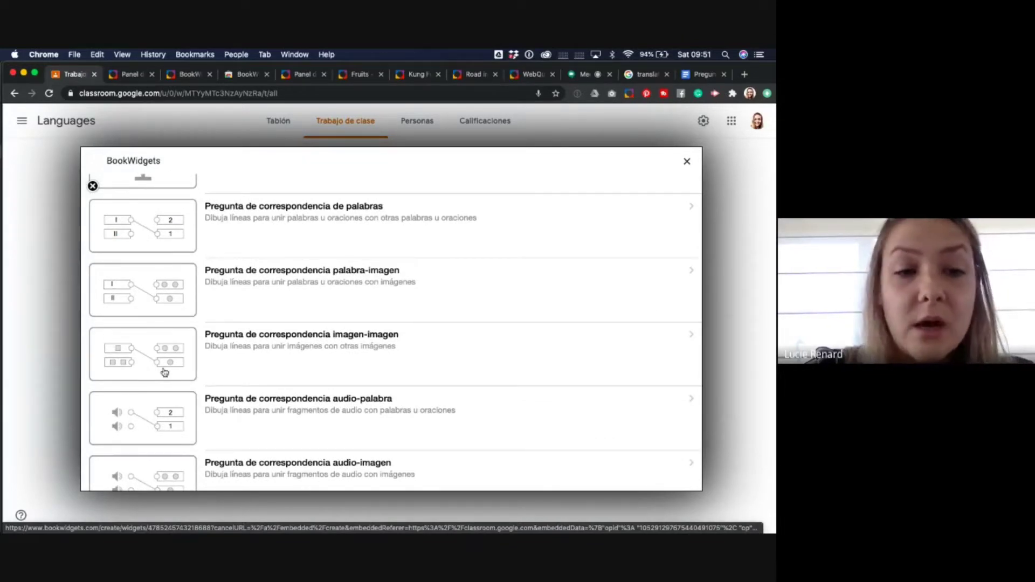
pyautogui.scroll(-3, 171, 407)
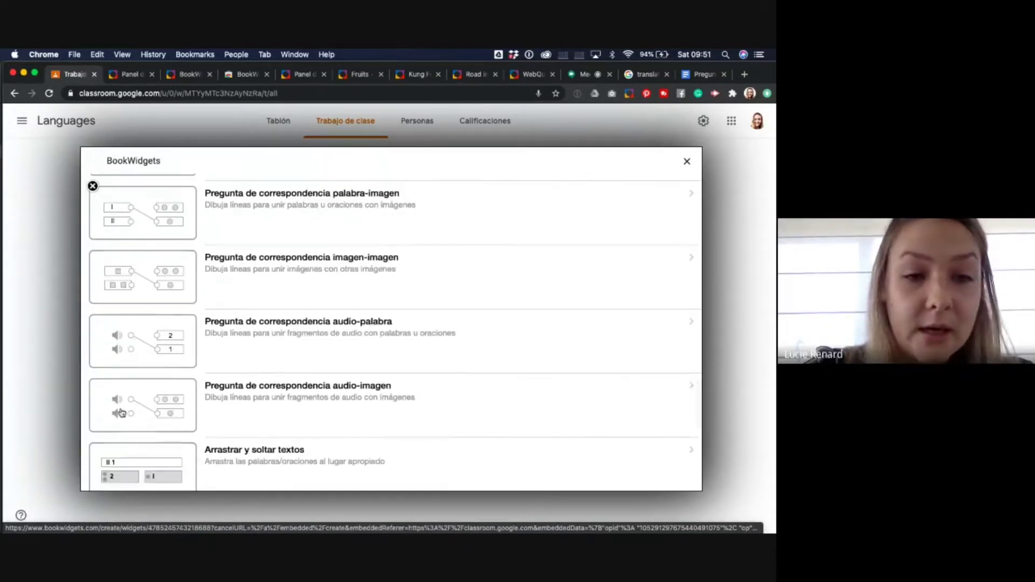
pyautogui.scroll(-6, 183, 422)
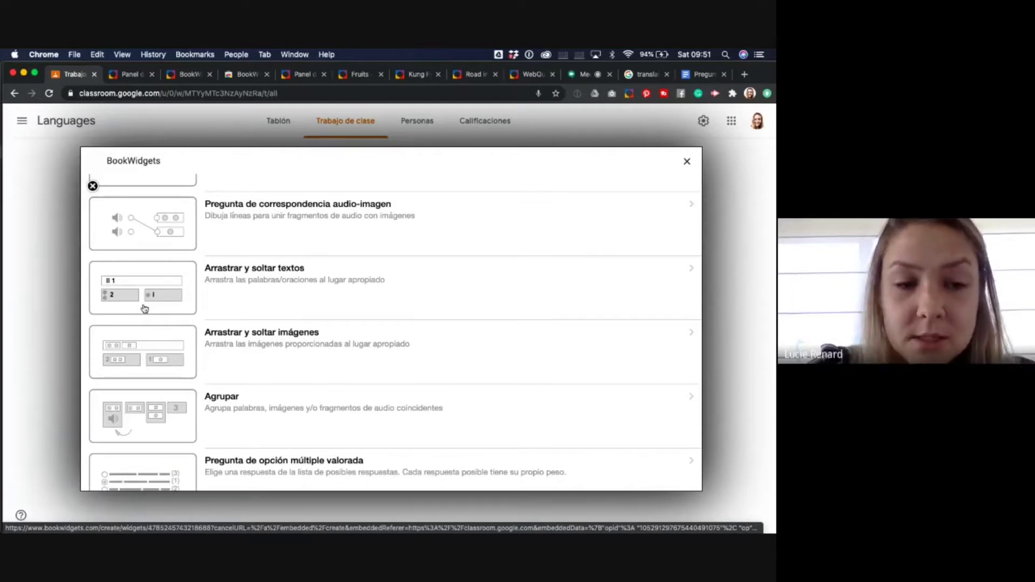
pyautogui.scroll(-2, 143, 339)
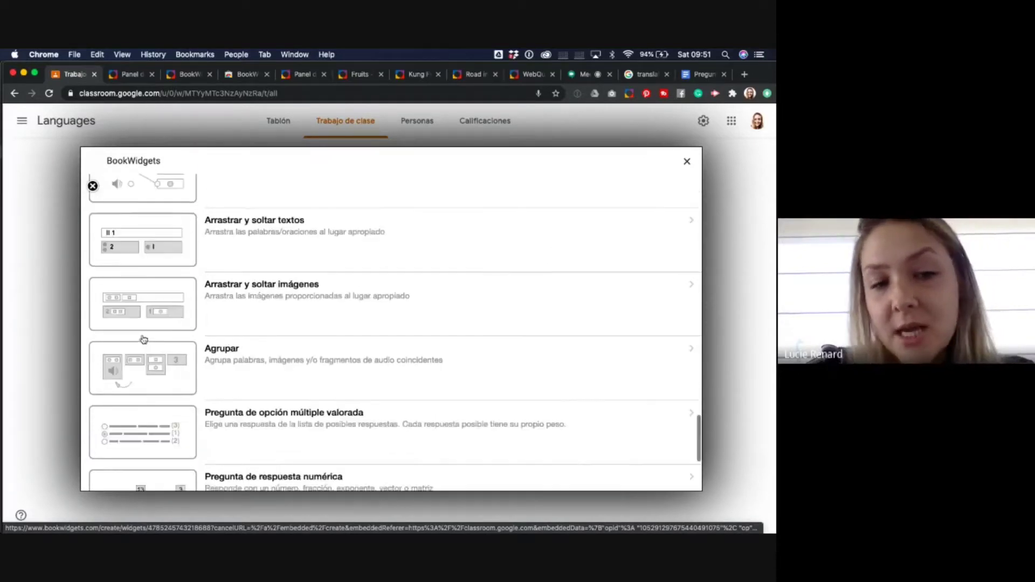
pyautogui.scroll(-1, 143, 339)
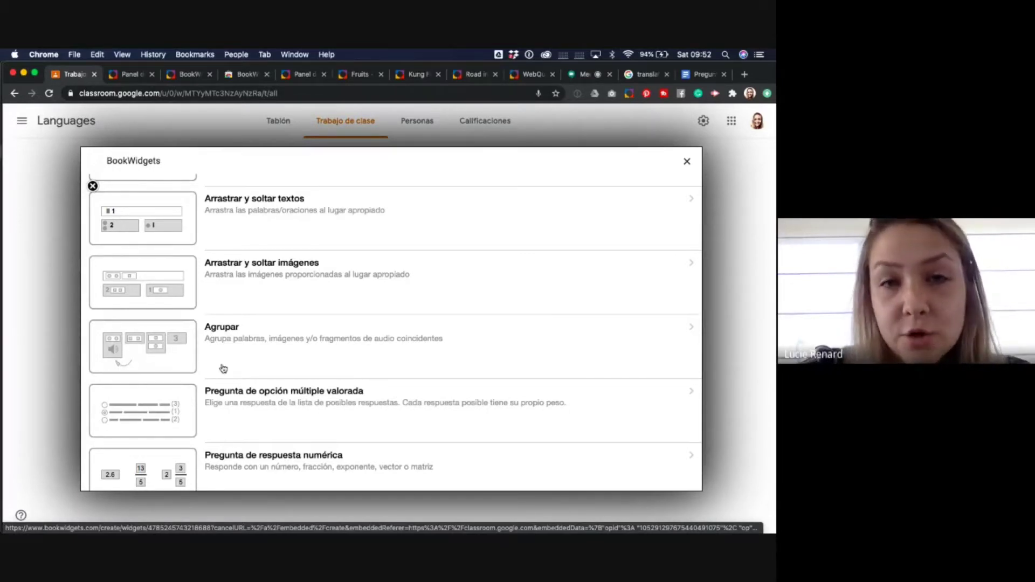
# - Switch to the 'Fruits - Les fruites' drag-and-drop exercise tab
pyautogui.click(350, 75)
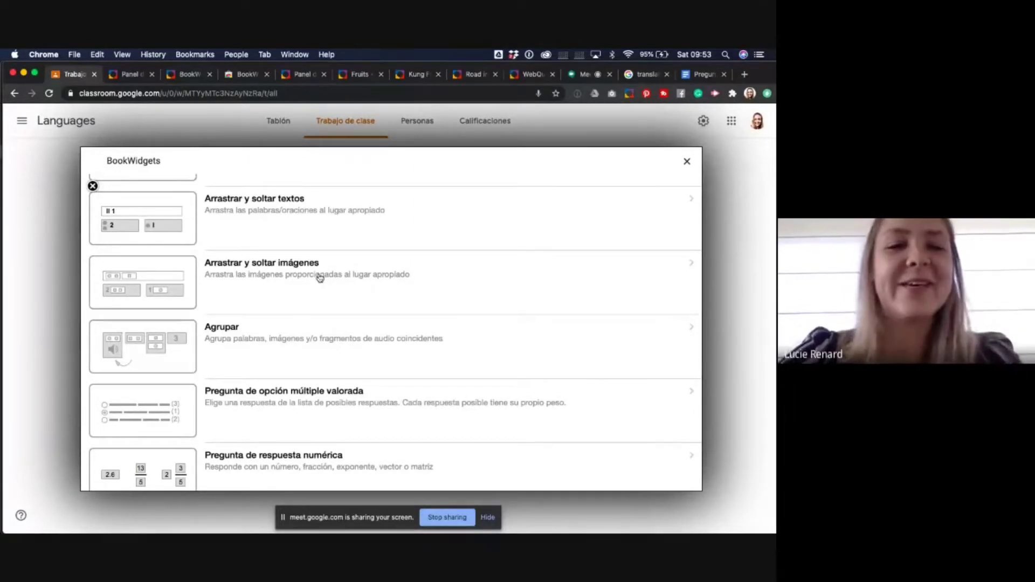
pyautogui.click(361, 75)
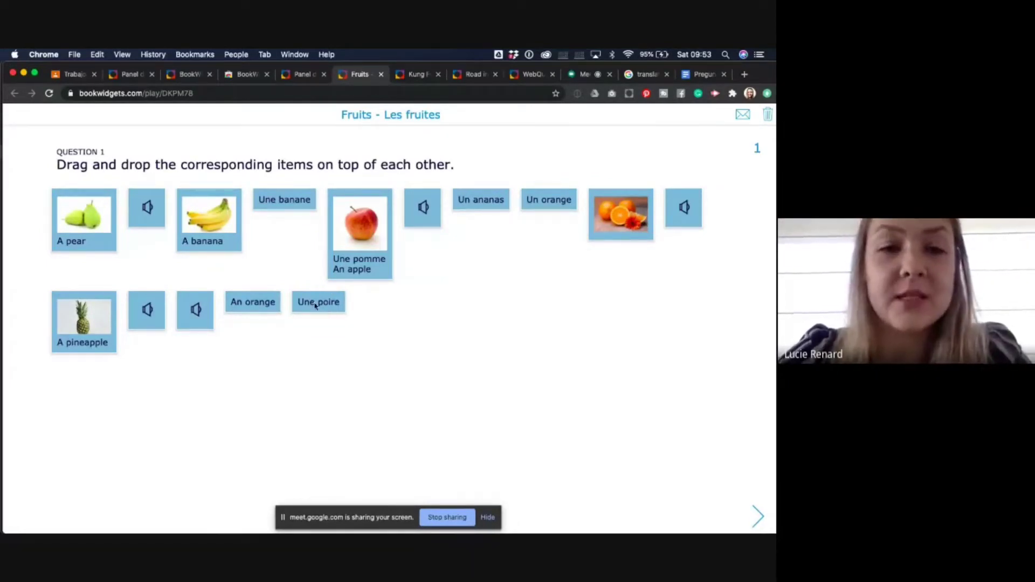
# - Match 'Une poire' to the pear card and the first audio clip to the apple card, keeping the answers
pyautogui.moveTo(316, 305); pyautogui.dragTo(97, 237)
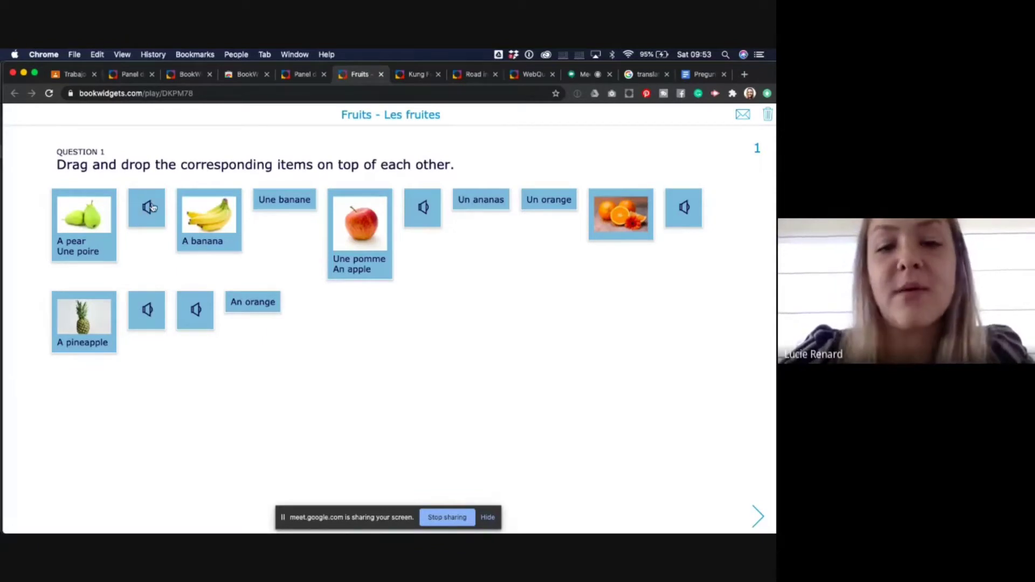
pyautogui.press('XF86AudioRaiseVolume')
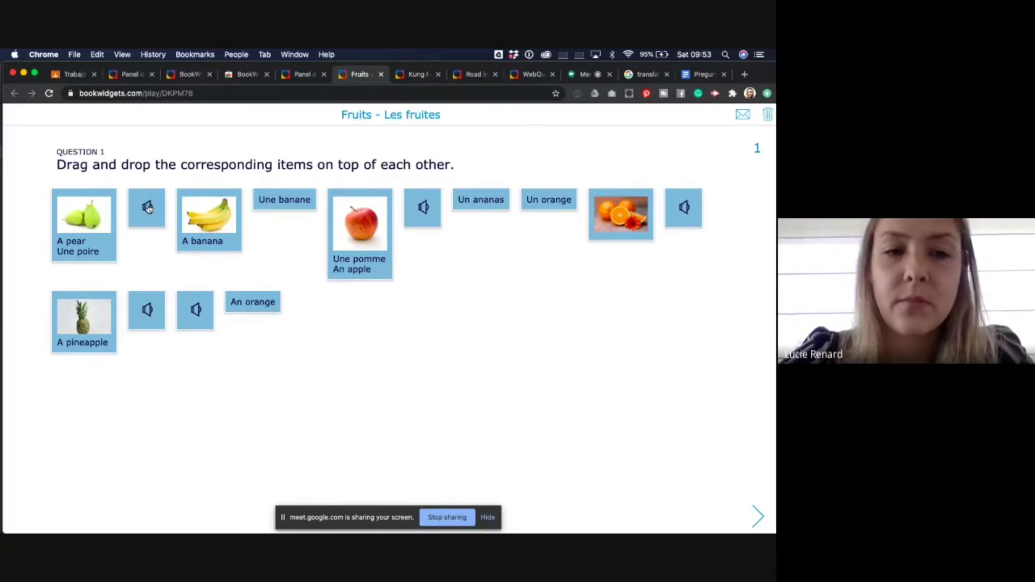
pyautogui.click(148, 207)
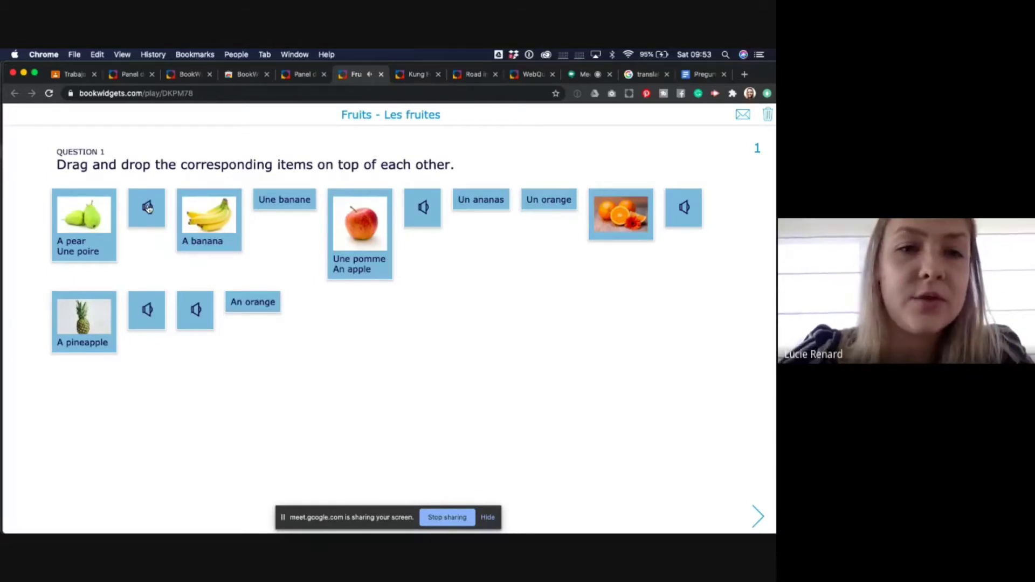
pyautogui.moveTo(148, 207); pyautogui.dragTo(354, 253)
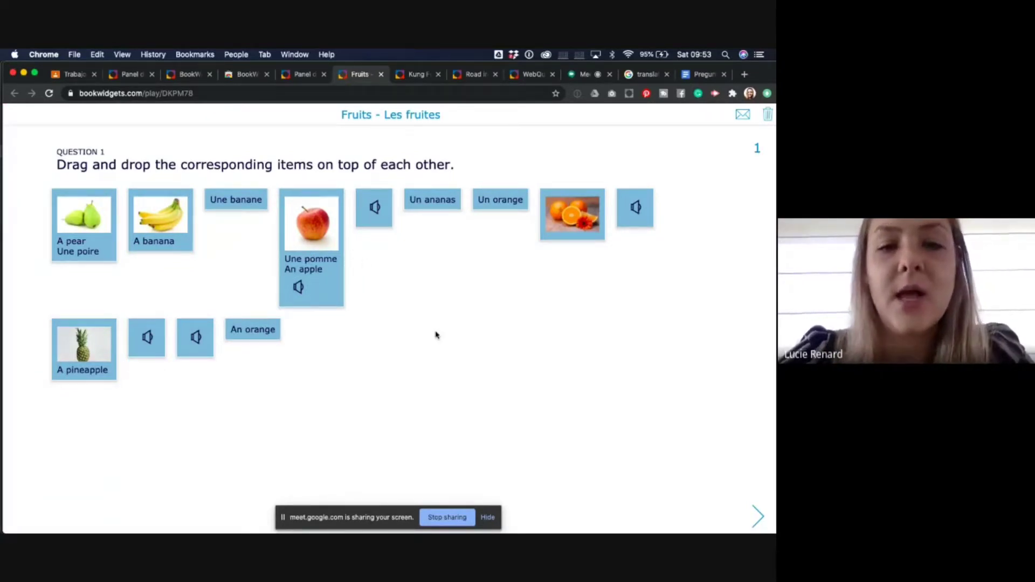
pyautogui.click(768, 115)
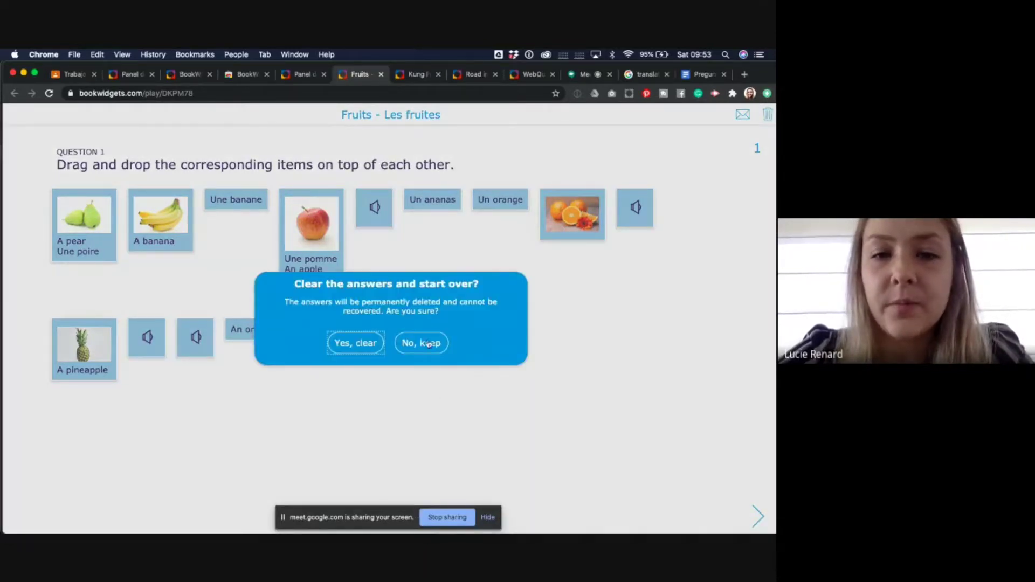
pyautogui.click(741, 145)
# - Send the answers with the student's name, student e-mail and teacher e-mail, then review the graded answer key
pyautogui.click(743, 116)
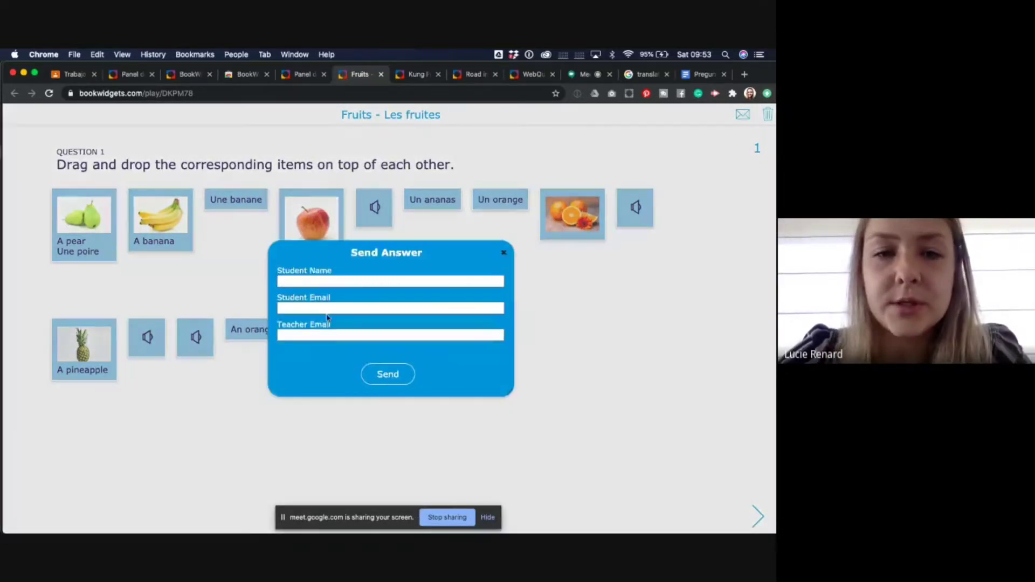
pyautogui.click(309, 281)
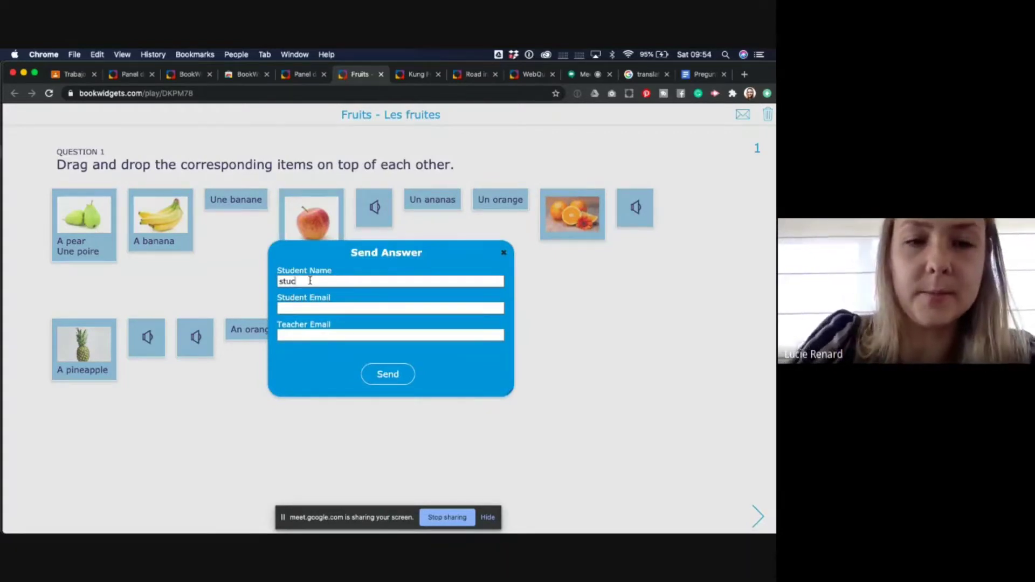
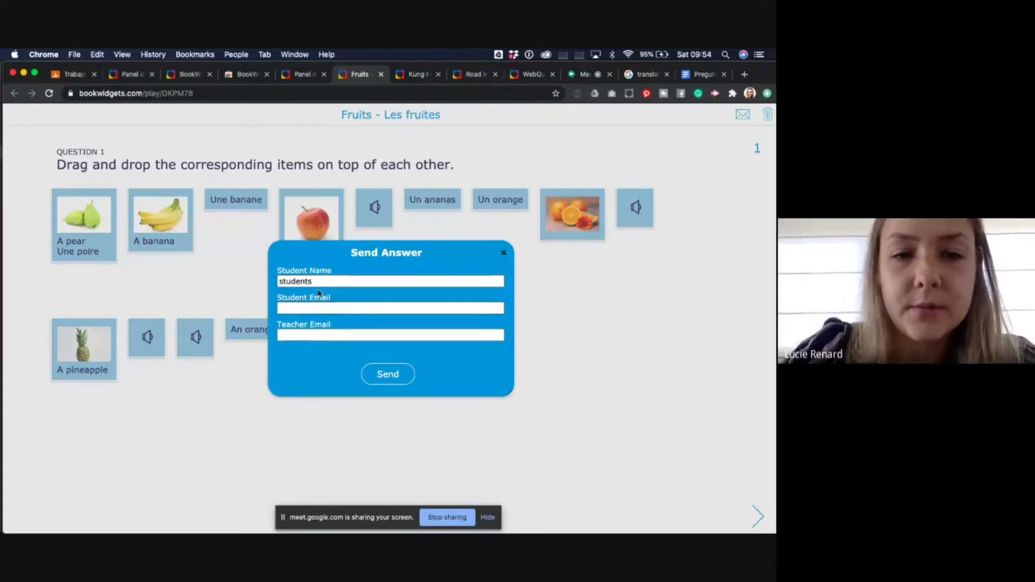
pyautogui.moveTo(321, 281); pyautogui.dragTo(256, 286)
pyautogui.write('Lucie')
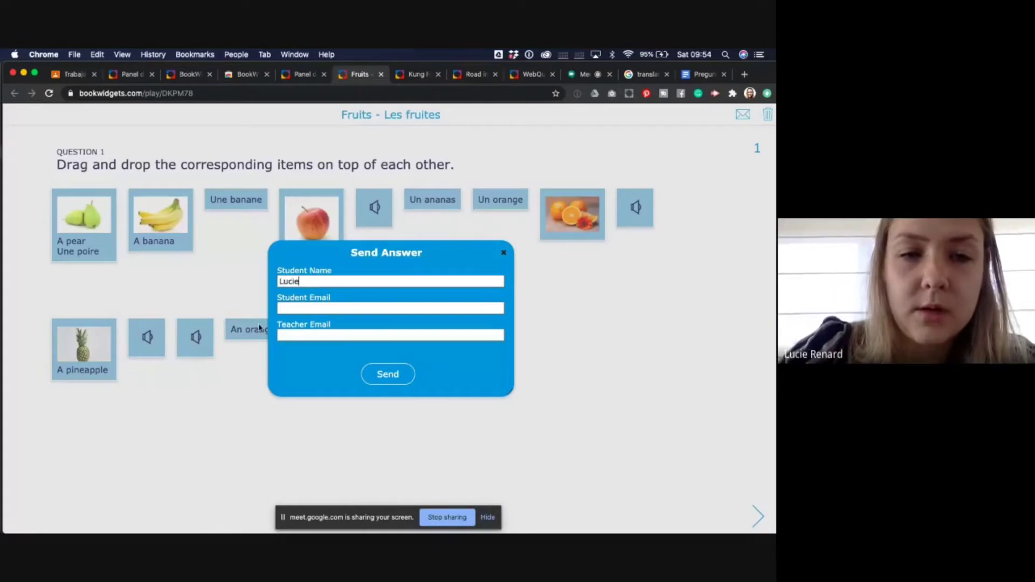
pyautogui.click(295, 308)
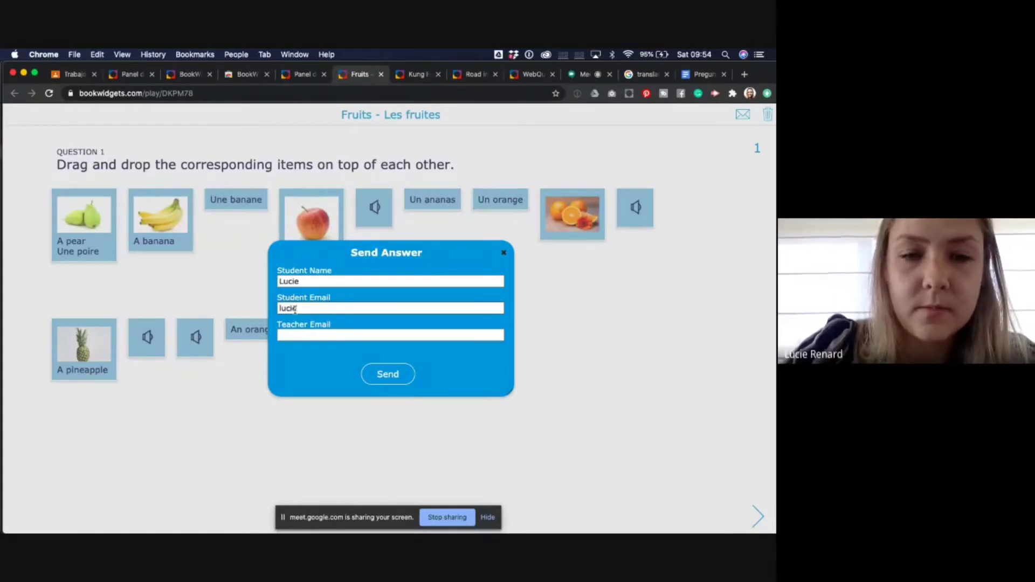
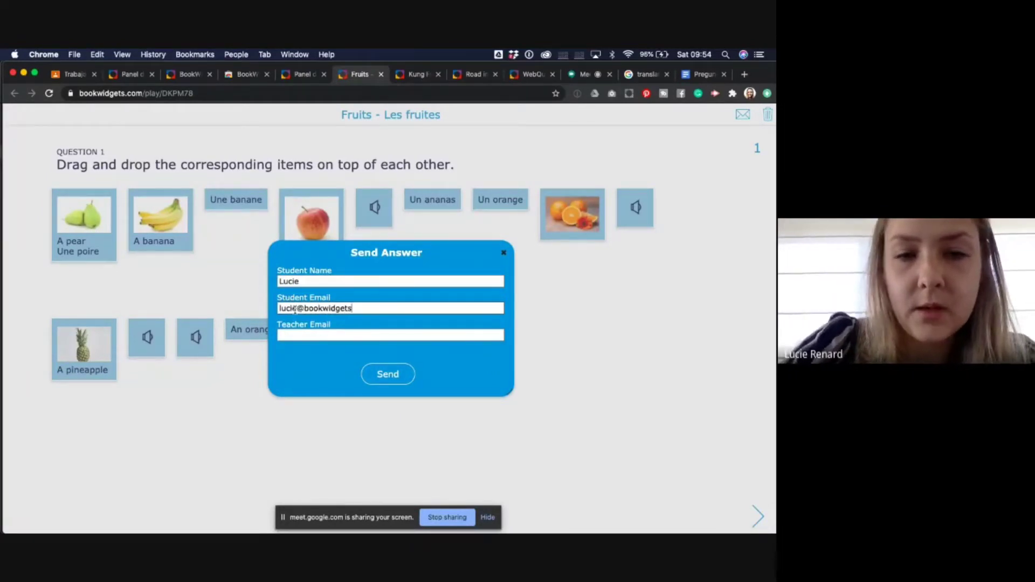
pyautogui.click(297, 334)
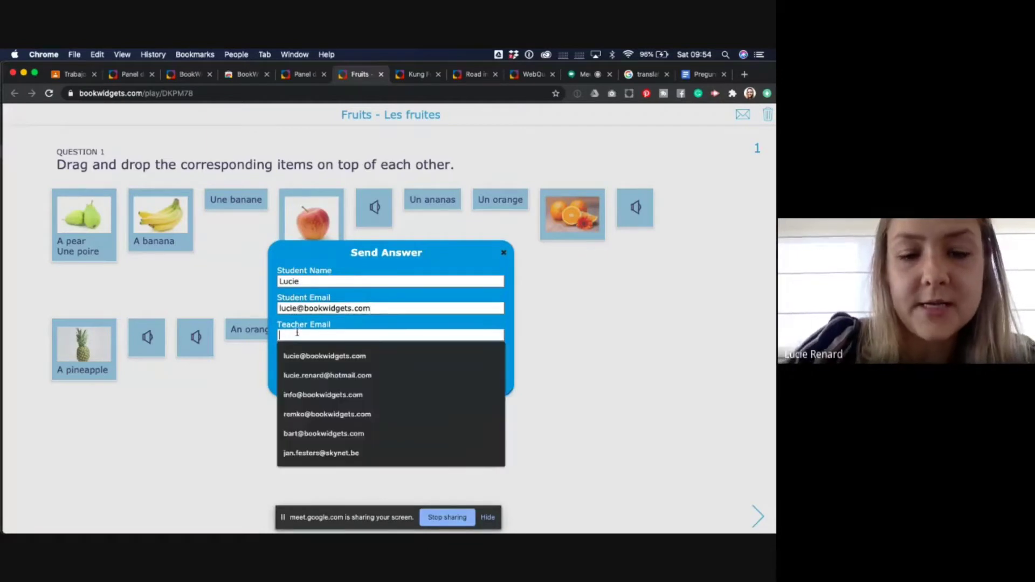
pyautogui.click(324, 355)
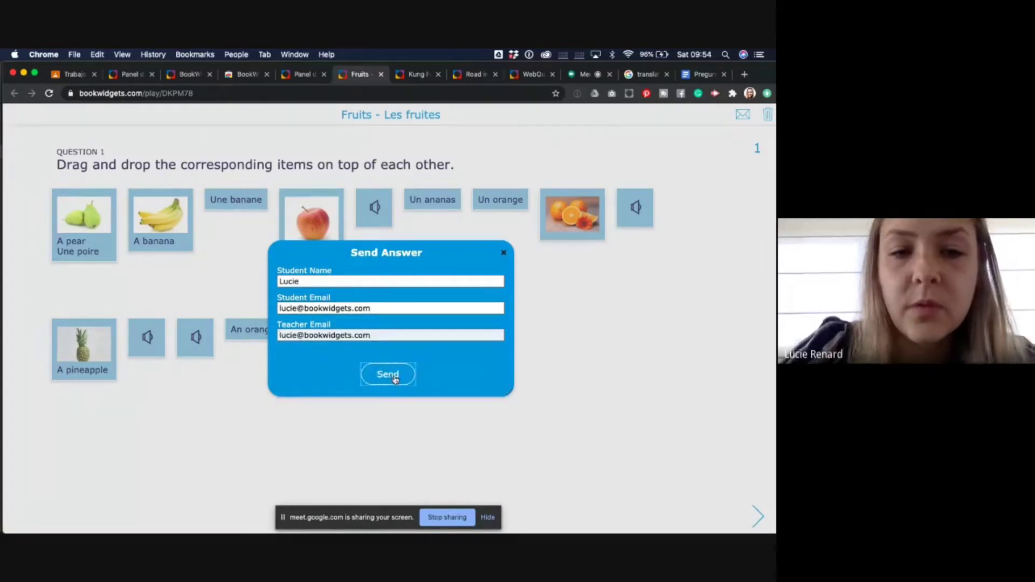
pyautogui.click(388, 373)
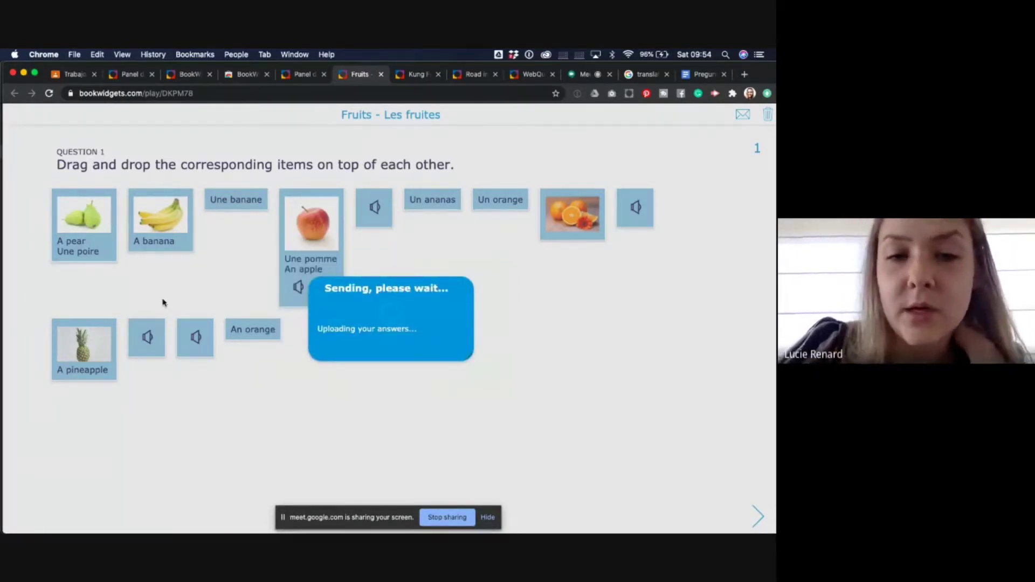
pyautogui.scroll(-5, 314, 404)
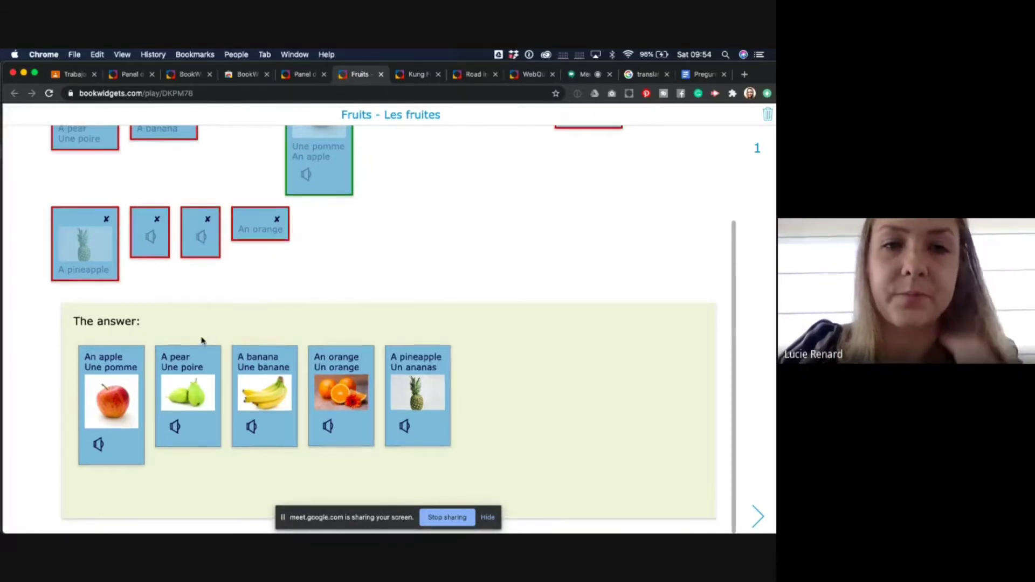
pyautogui.scroll(5, 201, 341)
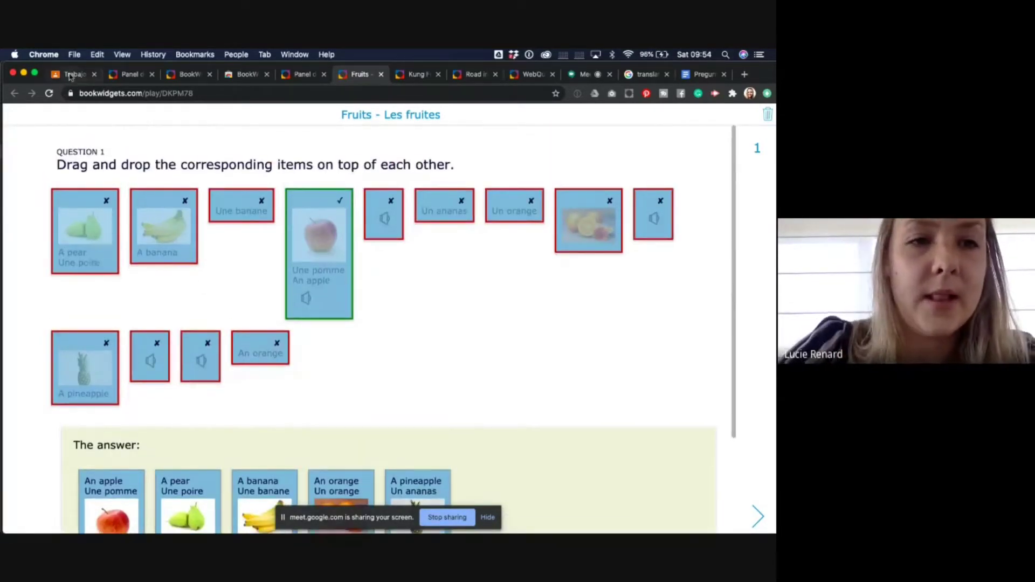
# - Back in Classroom, add an Anotación de imagen question to the Parts of the house worksheet
pyautogui.click(74, 74)
pyautogui.scroll(6, 302, 385)
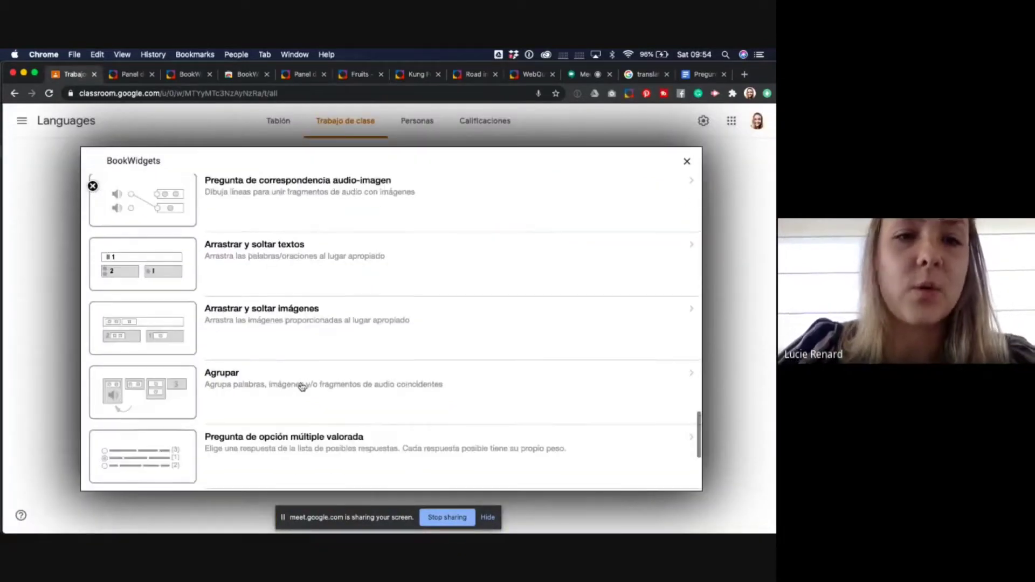
pyautogui.scroll(2, 302, 387)
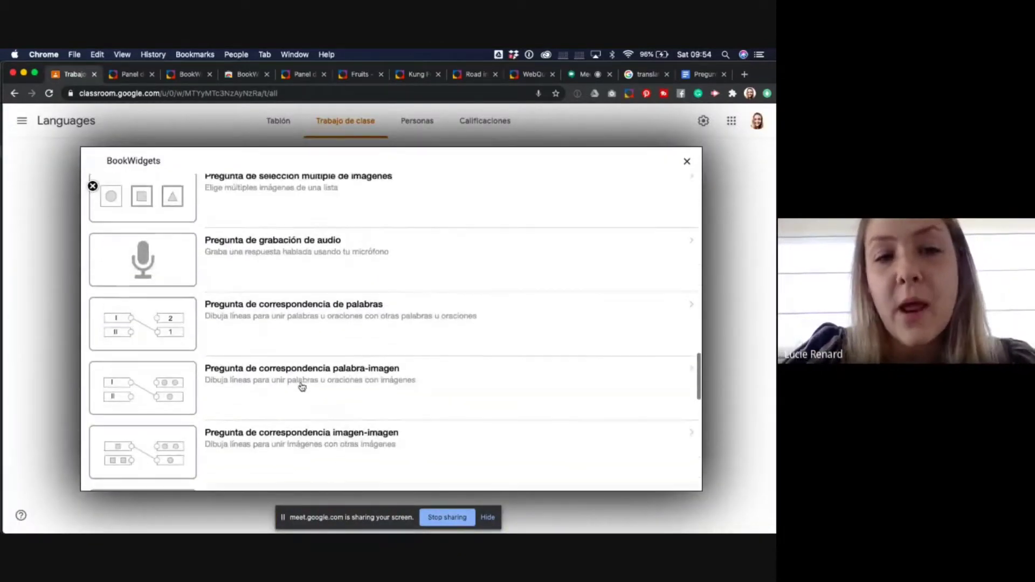
pyautogui.scroll(2, 302, 386)
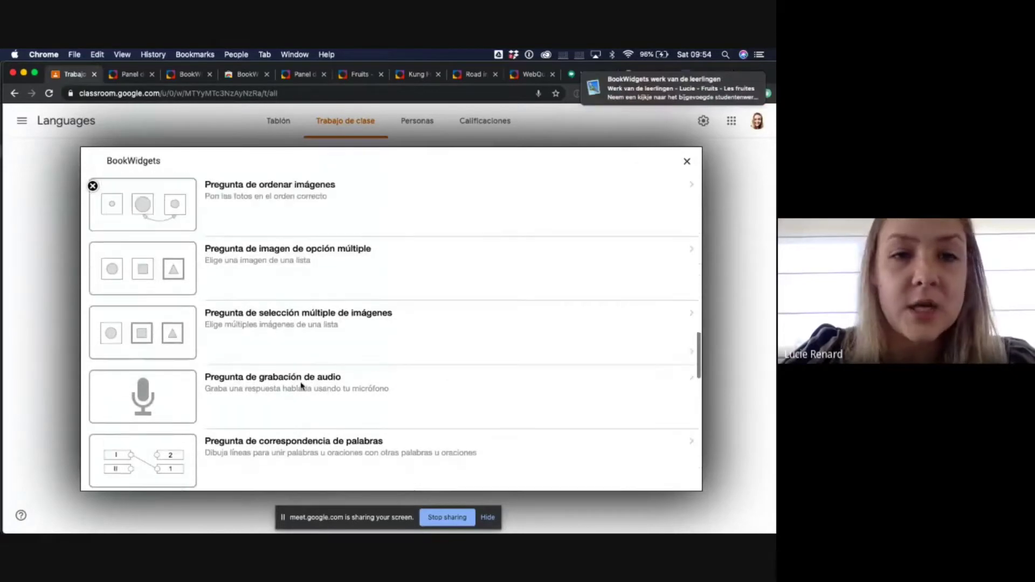
pyautogui.scroll(1, 302, 386)
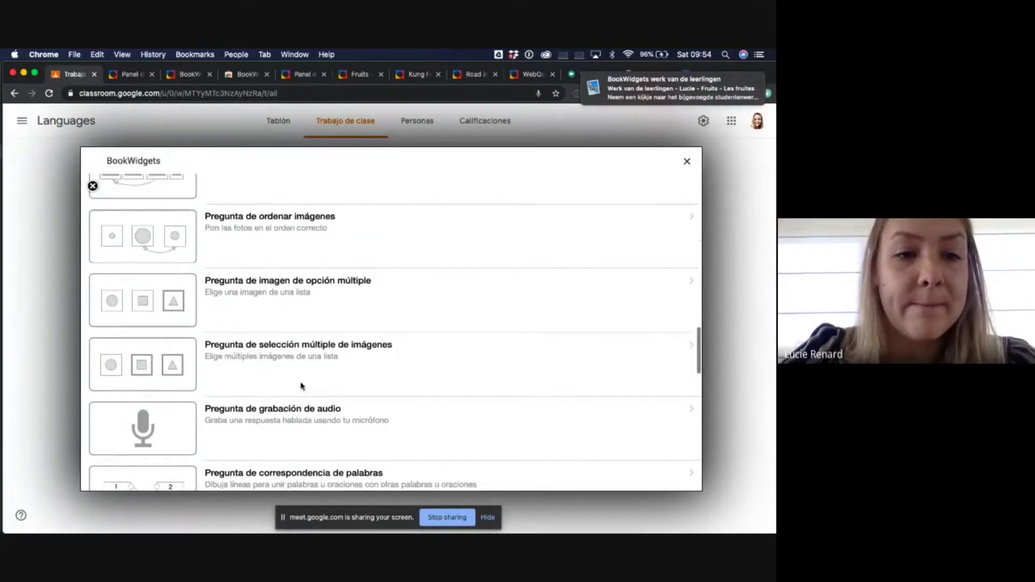
pyautogui.scroll(6, 302, 386)
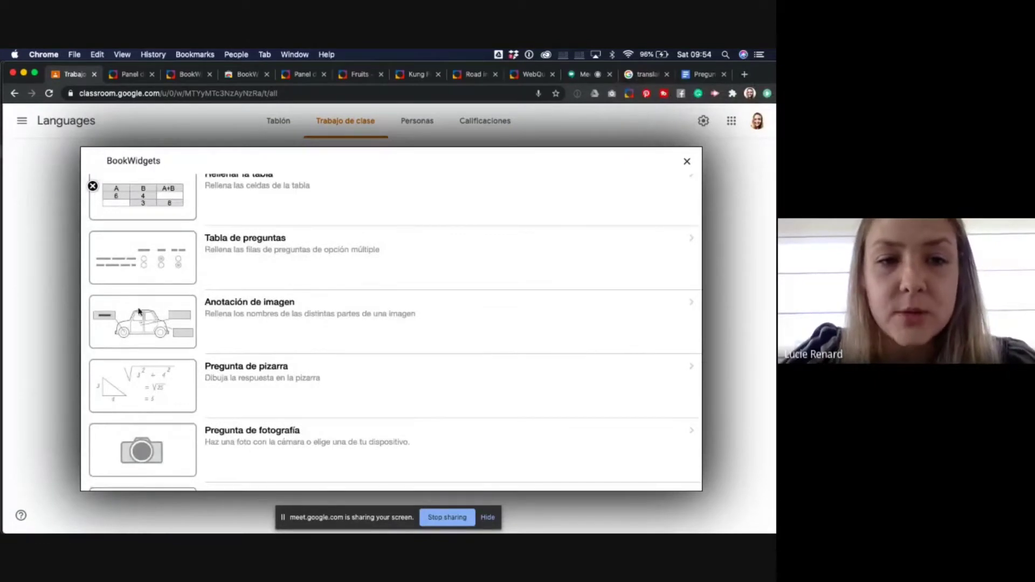
pyautogui.click(164, 319)
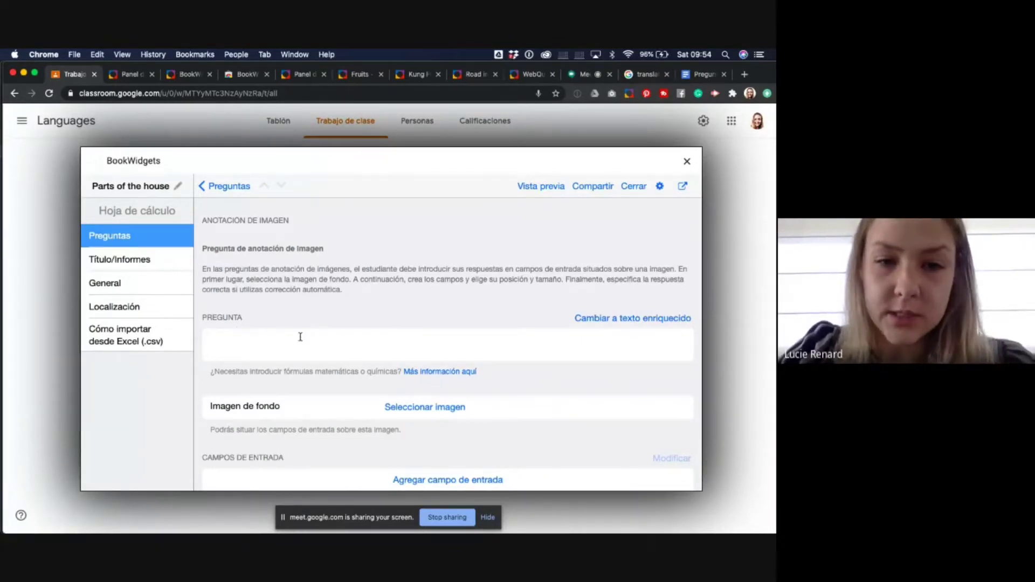
# - Enter 'Indicate the parts of the house.' as the annotation question's prompt
pyautogui.click(259, 350)
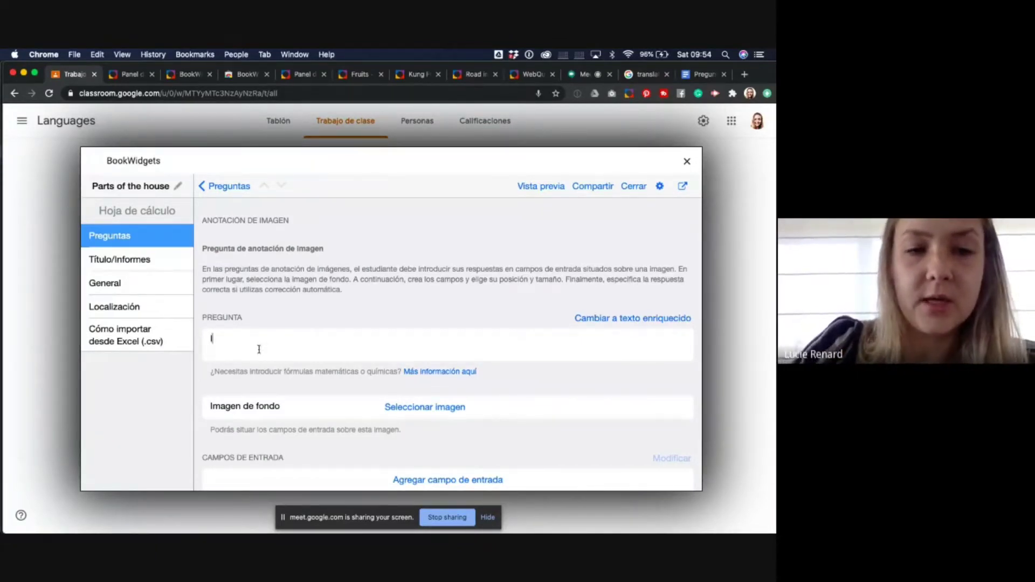
pyautogui.write('Wri')
pyautogui.press('BackSpace')
pyautogui.press('BackSpace')
pyautogui.press('BackSpace')
pyautogui.write('Indicate ')
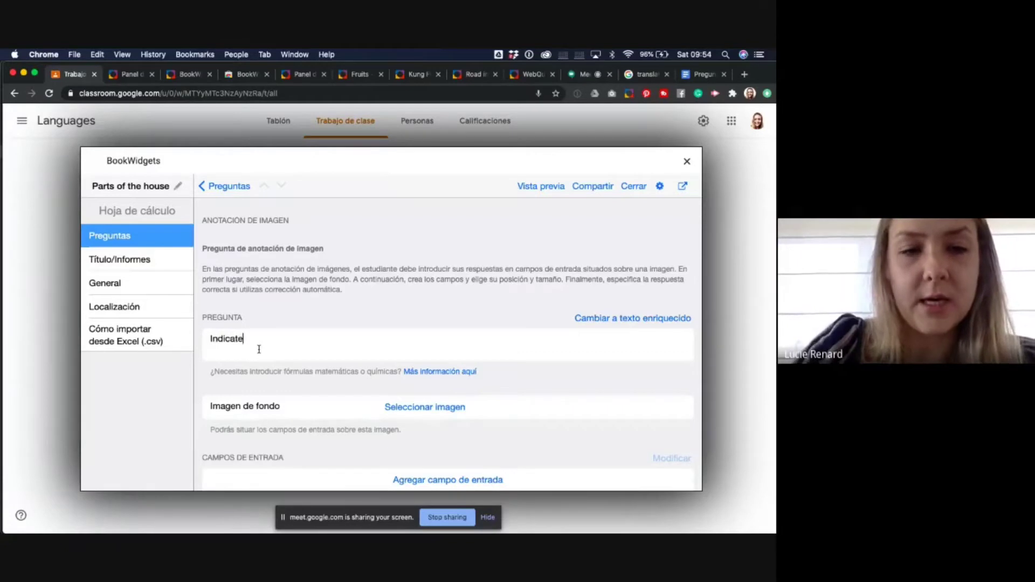
pyautogui.write('the parts o')
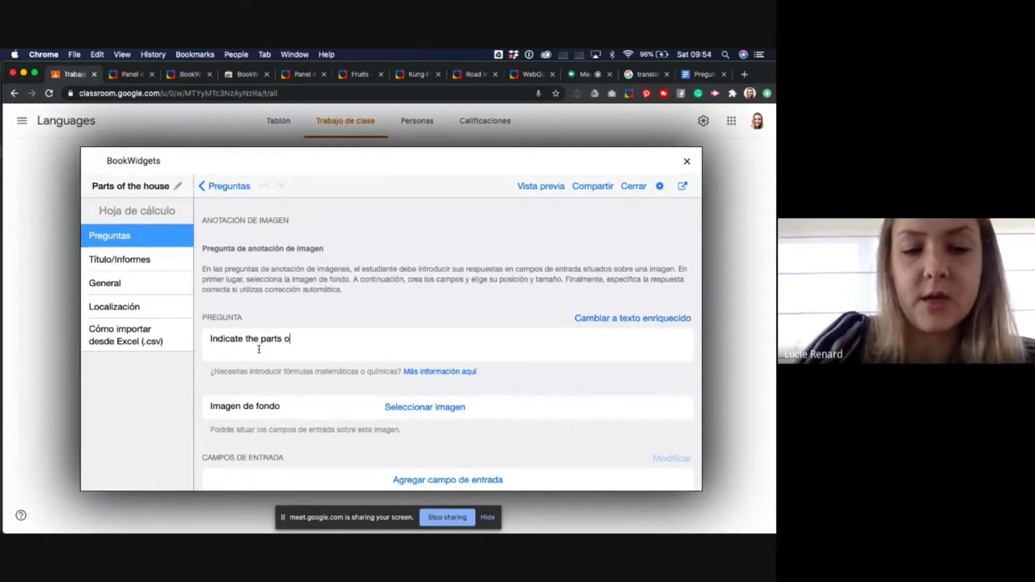
pyautogui.write('f the house.')
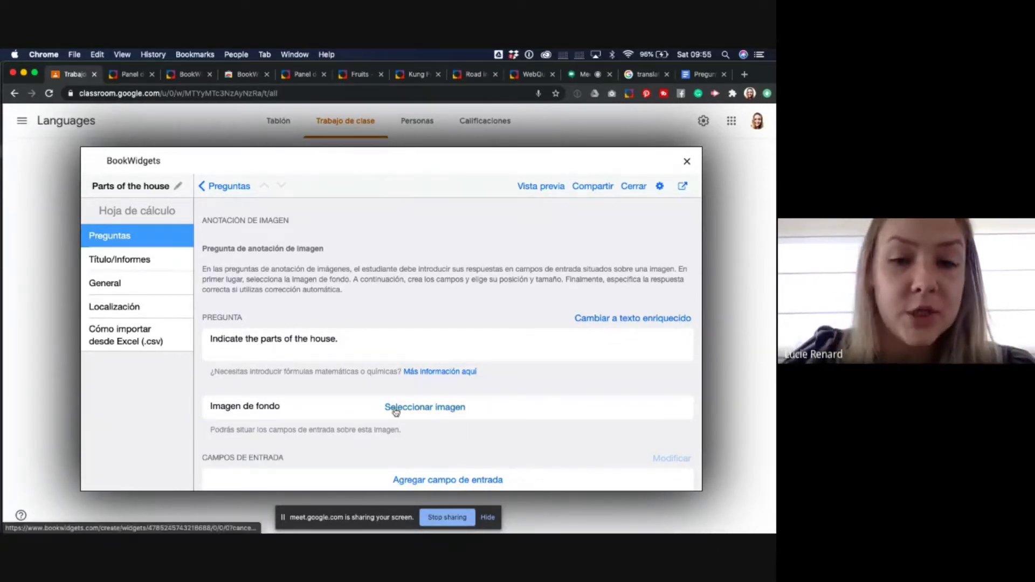
pyautogui.scroll(-1, 397, 412)
pyautogui.scroll(-3, 396, 412)
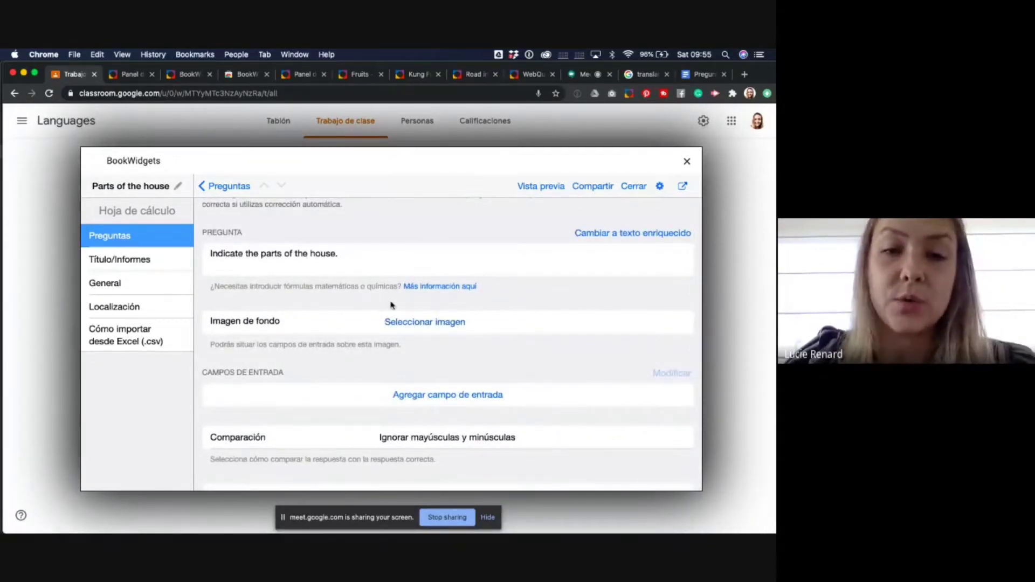
# - Upload House.jpg from the Demo folder as the annotation question's background image
pyautogui.click(414, 324)
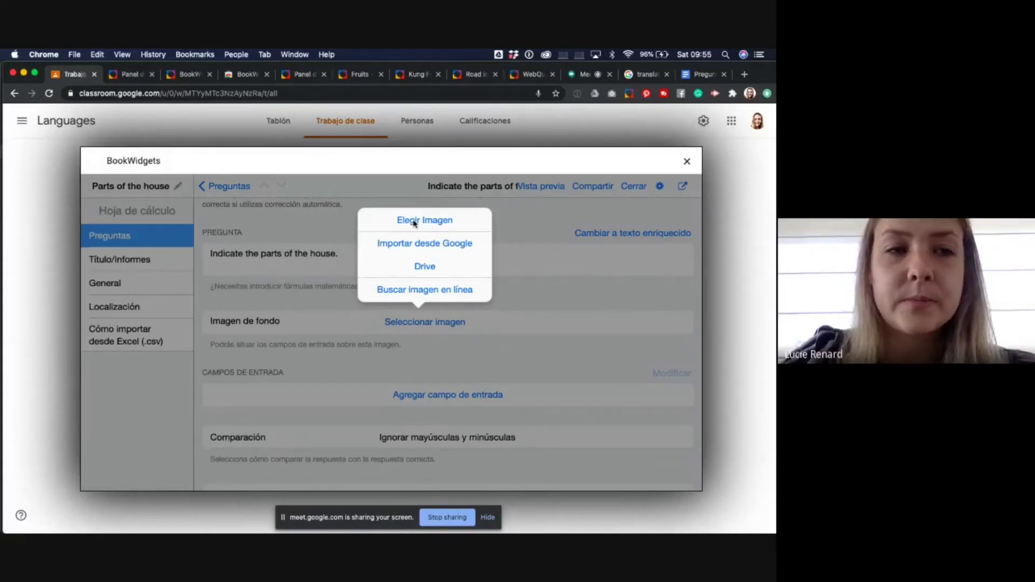
pyautogui.click(414, 223)
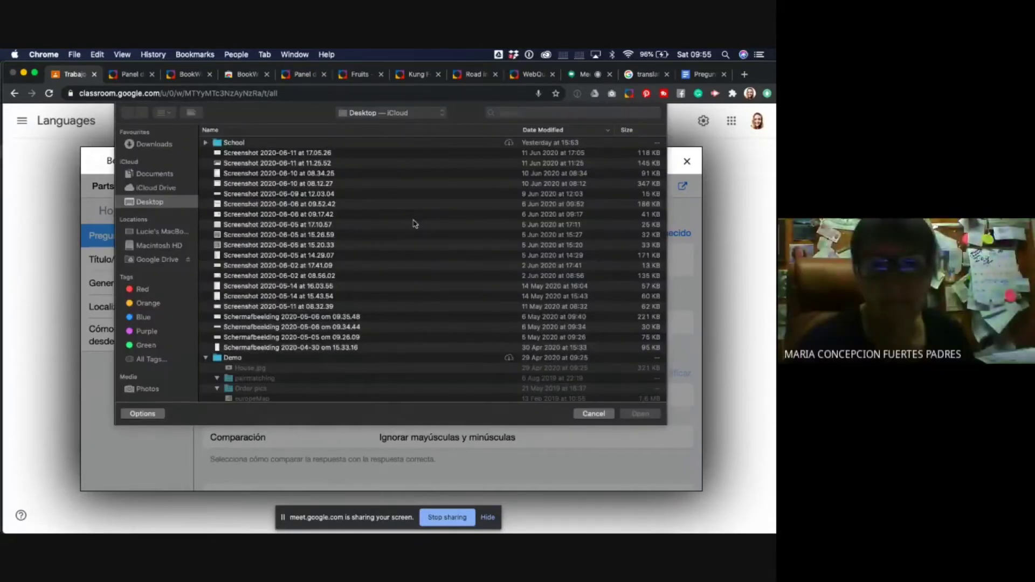
pyautogui.click(241, 143)
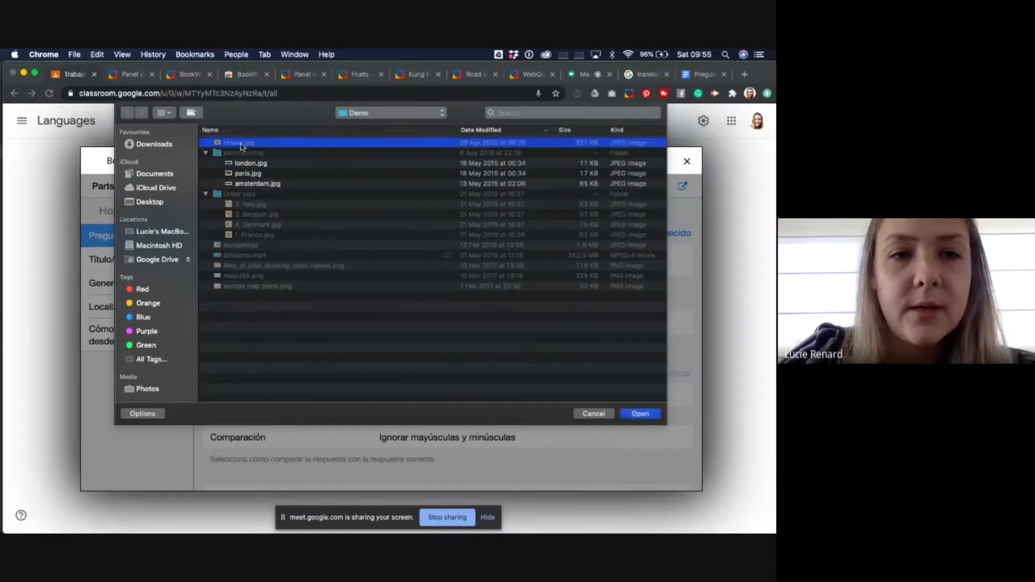
pyautogui.click(640, 413)
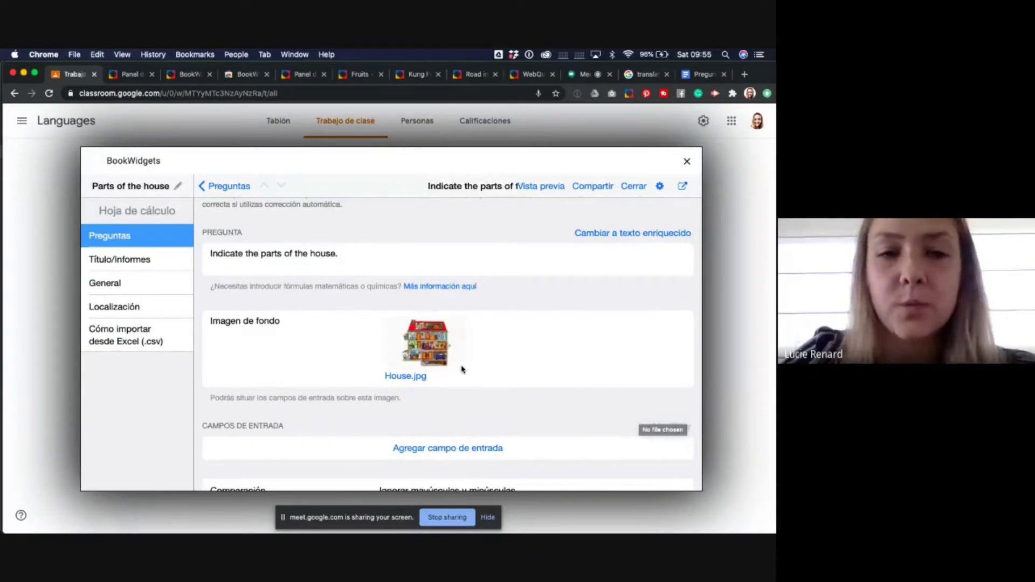
pyautogui.scroll(-3, 462, 369)
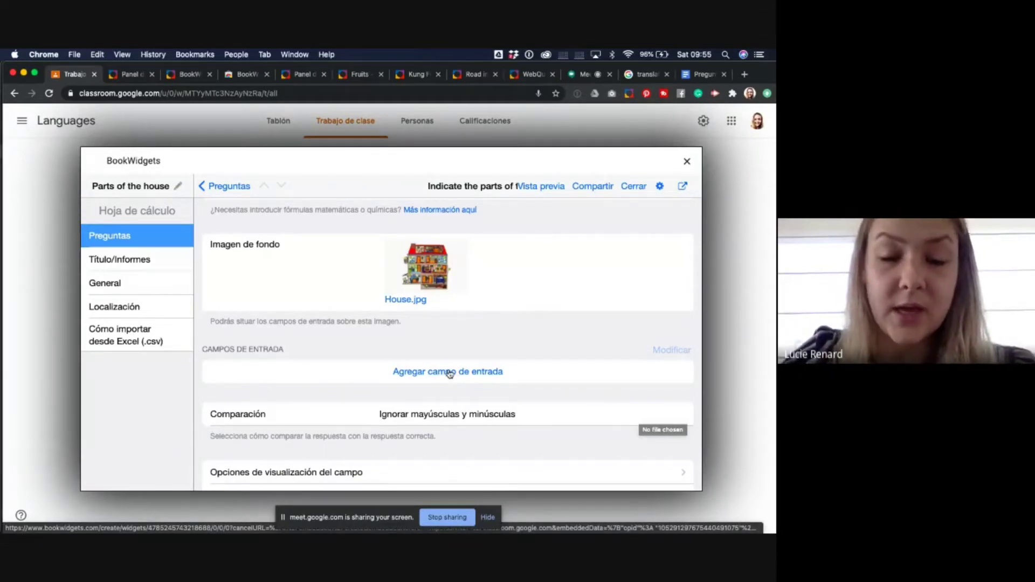
# - Add a 'The bathroom' answer field, with its marker on the bathroom and label right of the house
pyautogui.click(449, 371)
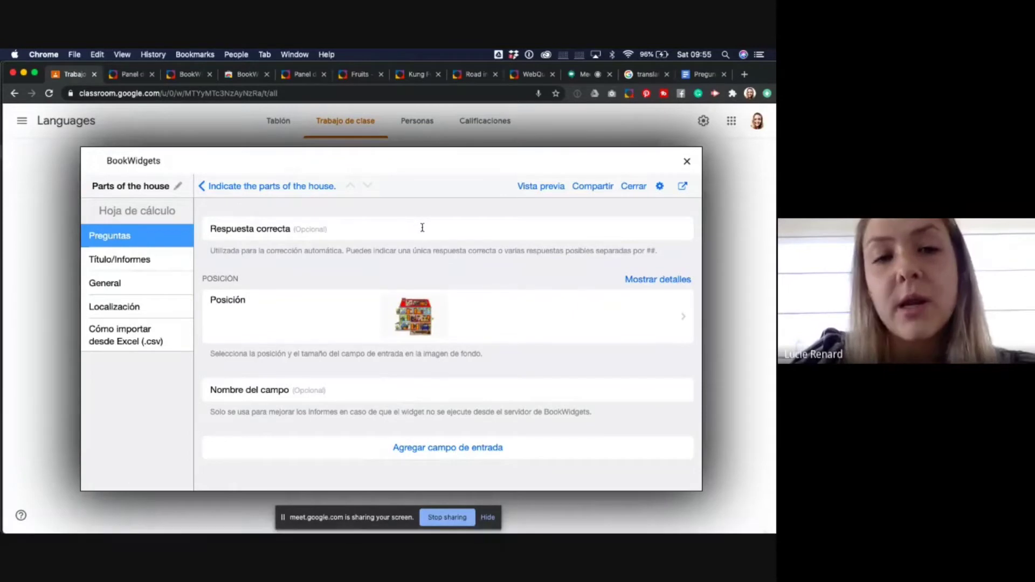
pyautogui.write('The')
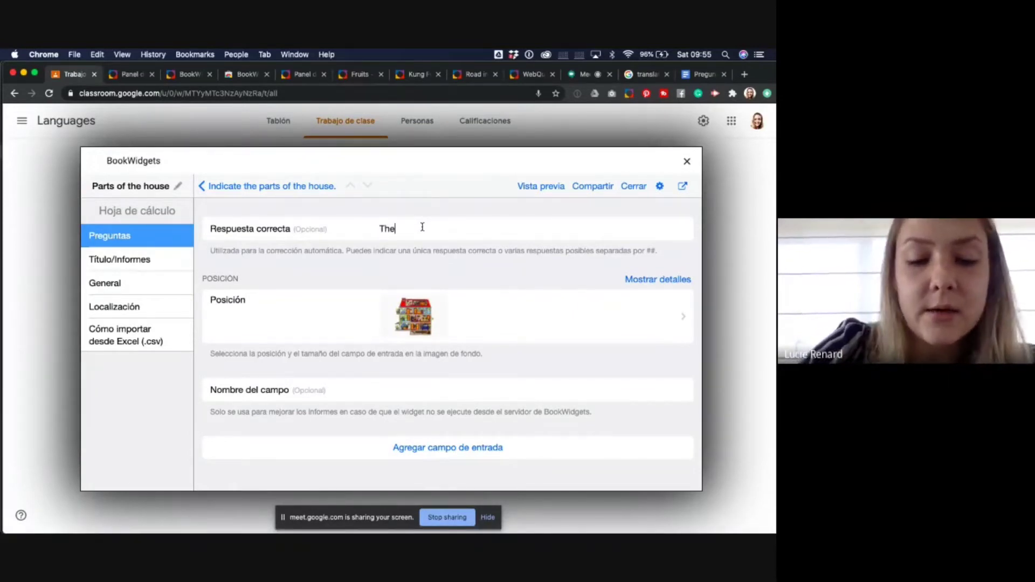
pyautogui.write(' bathroom')
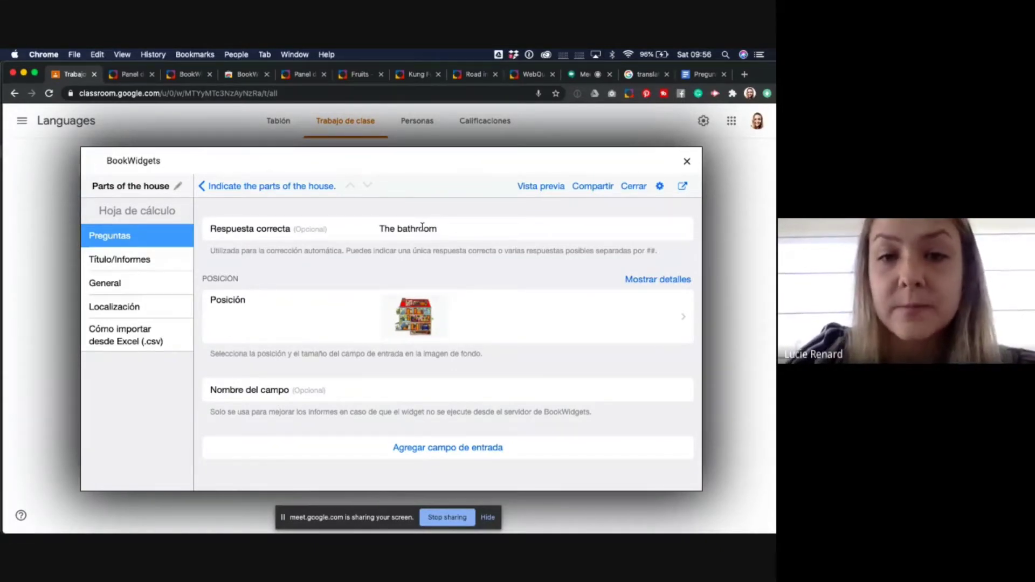
pyautogui.click(413, 314)
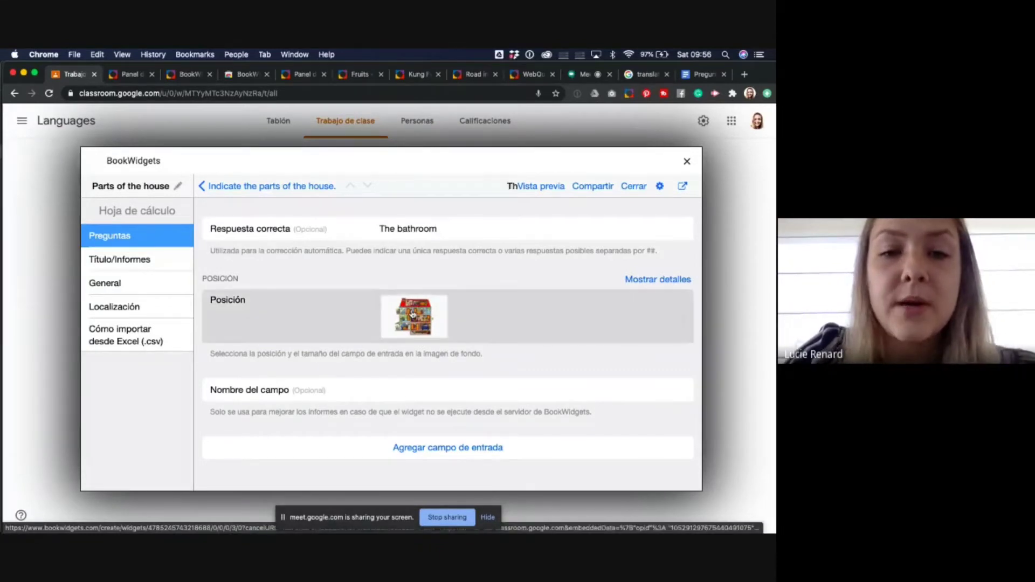
pyautogui.moveTo(435, 327); pyautogui.dragTo(563, 319)
pyautogui.moveTo(389, 357); pyautogui.dragTo(486, 318)
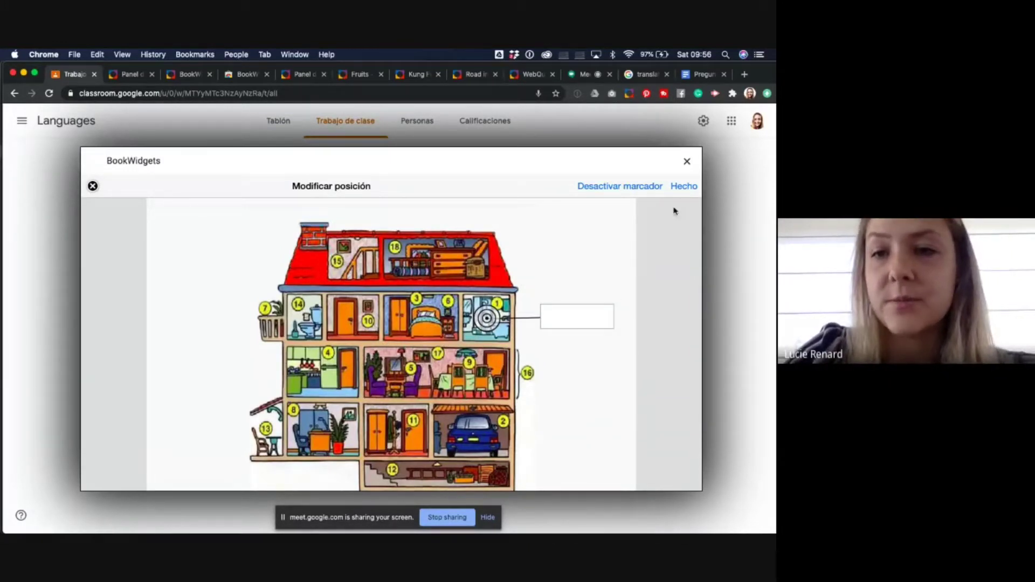
pyautogui.click(682, 187)
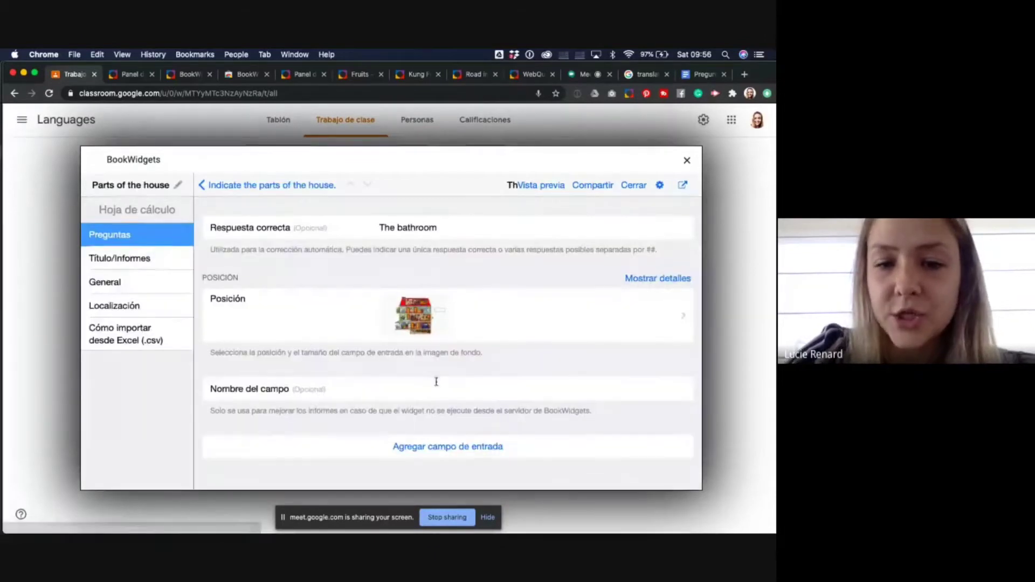
# - Add a 'The living room' answer field, with its marker on the middle-floor living area
pyautogui.click(420, 449)
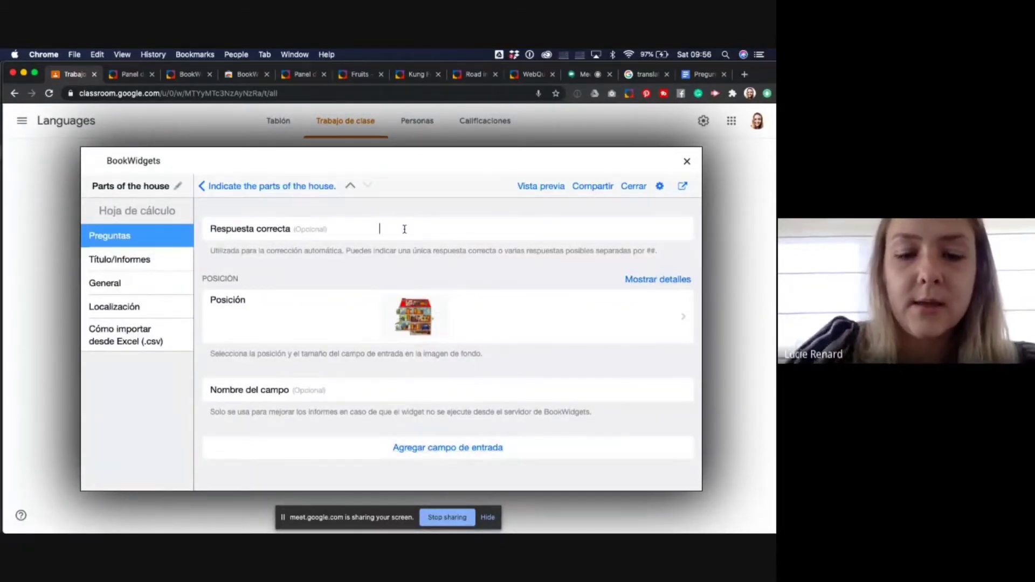
pyautogui.write('The living ')
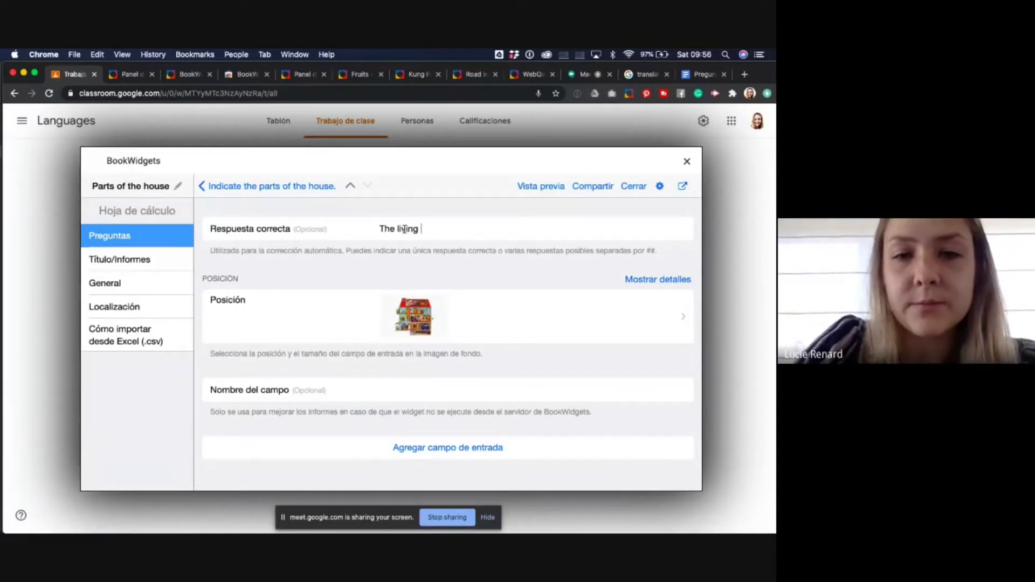
pyautogui.write('room')
pyautogui.click(413, 317)
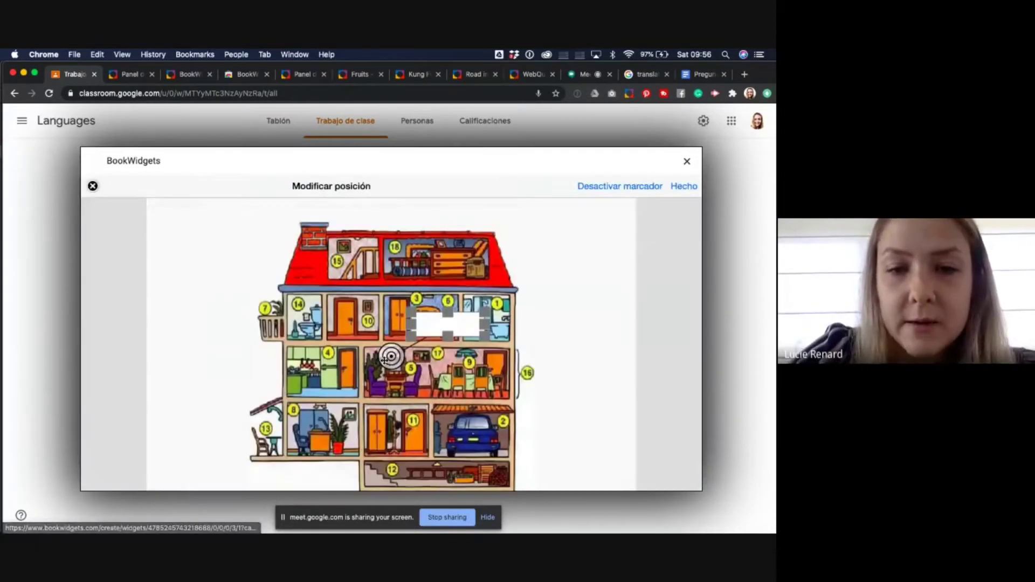
pyautogui.moveTo(445, 329); pyautogui.dragTo(559, 376)
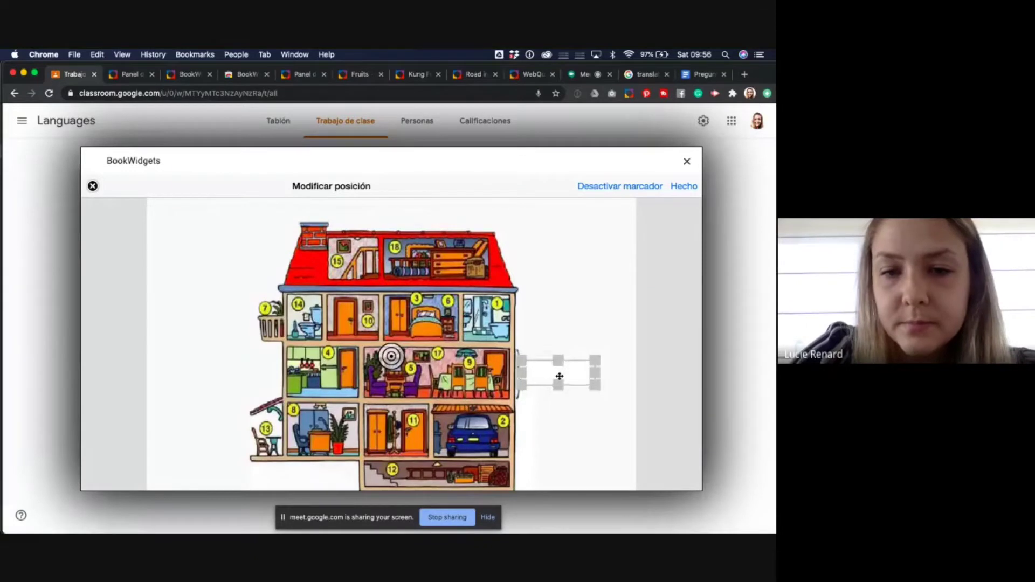
pyautogui.moveTo(391, 356); pyautogui.dragTo(432, 373)
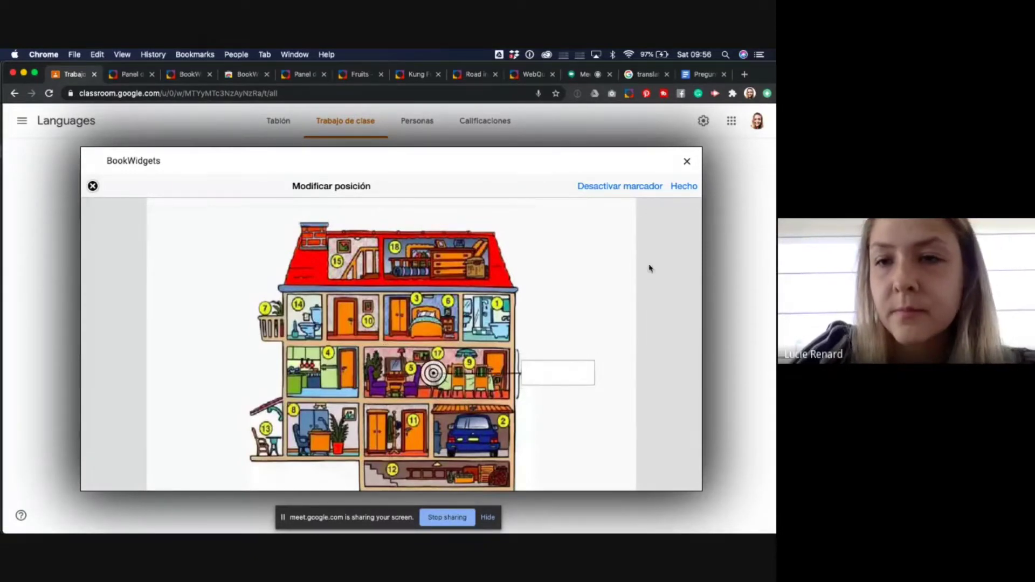
pyautogui.click(677, 188)
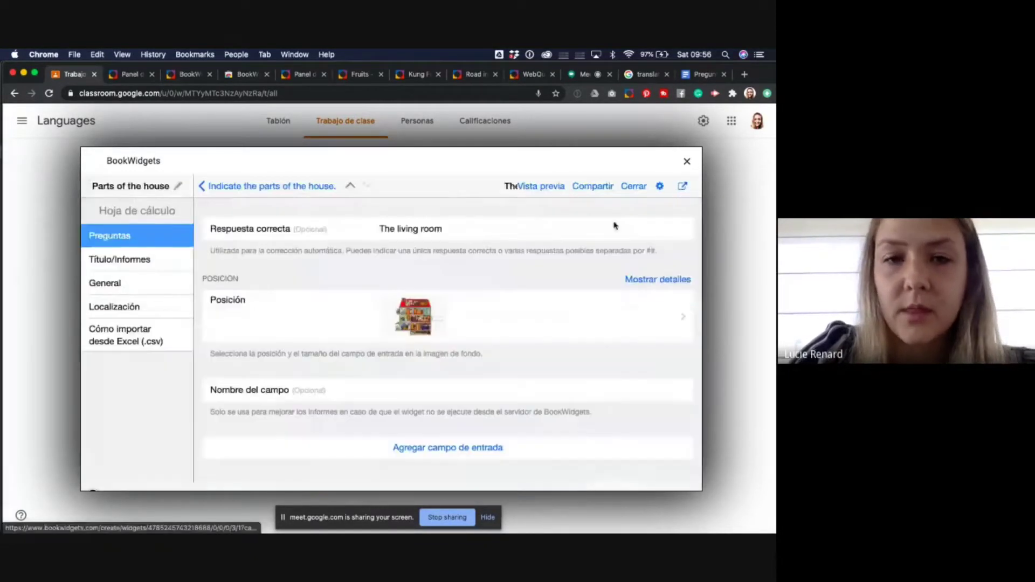
# - Add a 'The bedroom' answer field, fixing its typo, with its label left of the house
pyautogui.click(429, 448)
pyautogui.click(416, 228)
pyautogui.write('Th e')
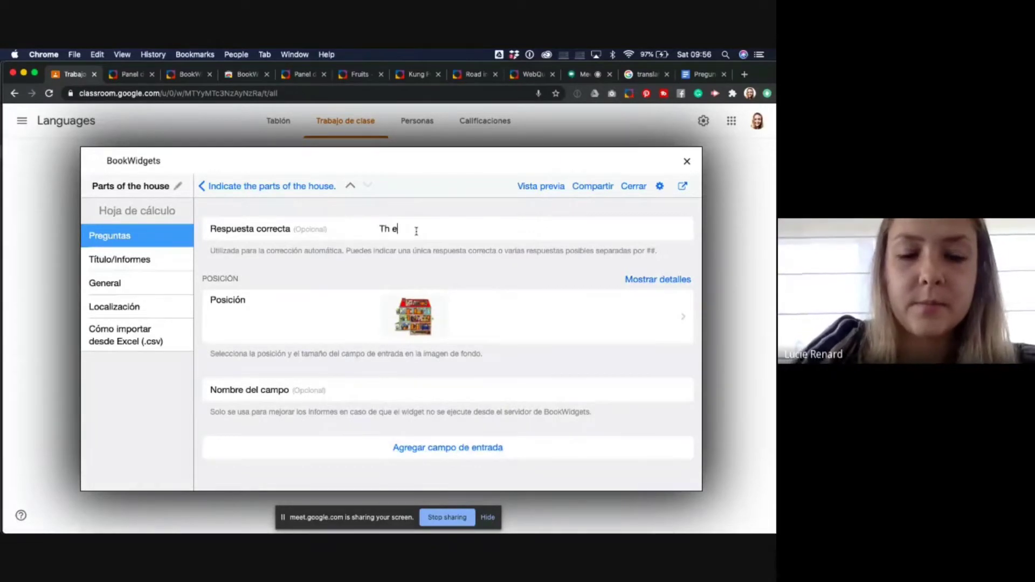
pyautogui.write('bedroom')
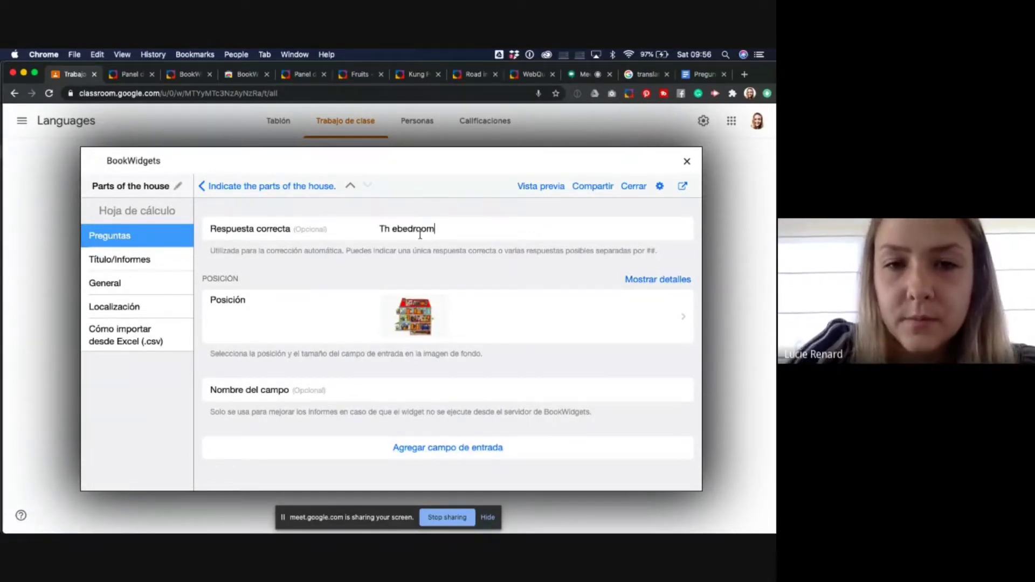
pyautogui.click(397, 229)
pyautogui.press('BackSpace')
pyautogui.press('BackSpace')
pyautogui.write('e')
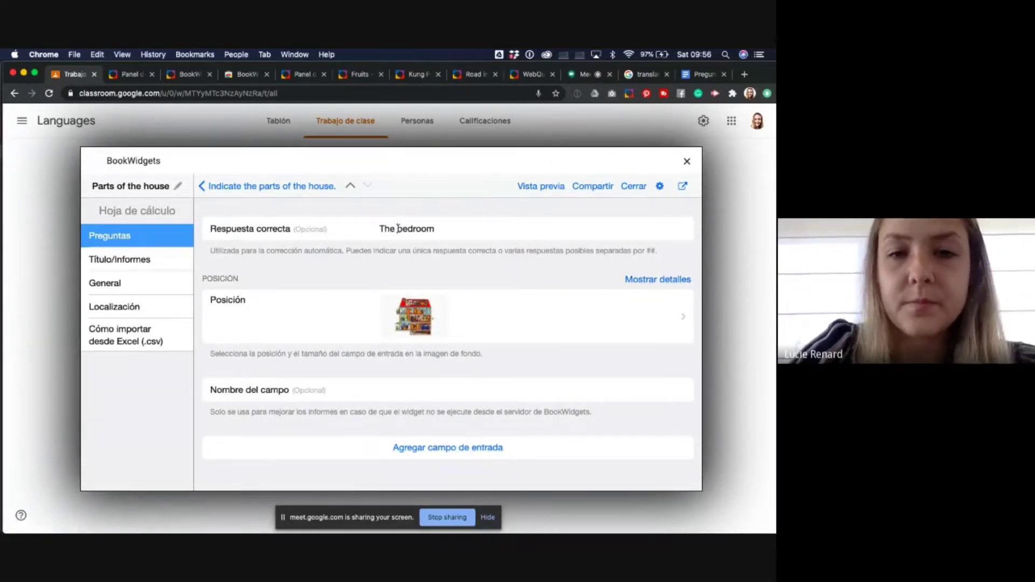
pyautogui.click(411, 324)
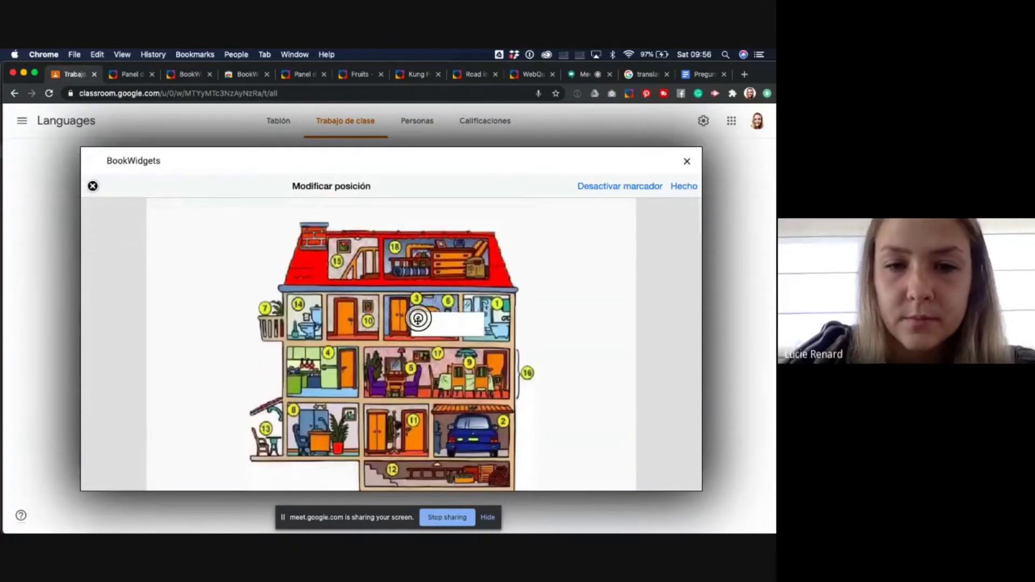
pyautogui.moveTo(459, 322); pyautogui.dragTo(214, 317)
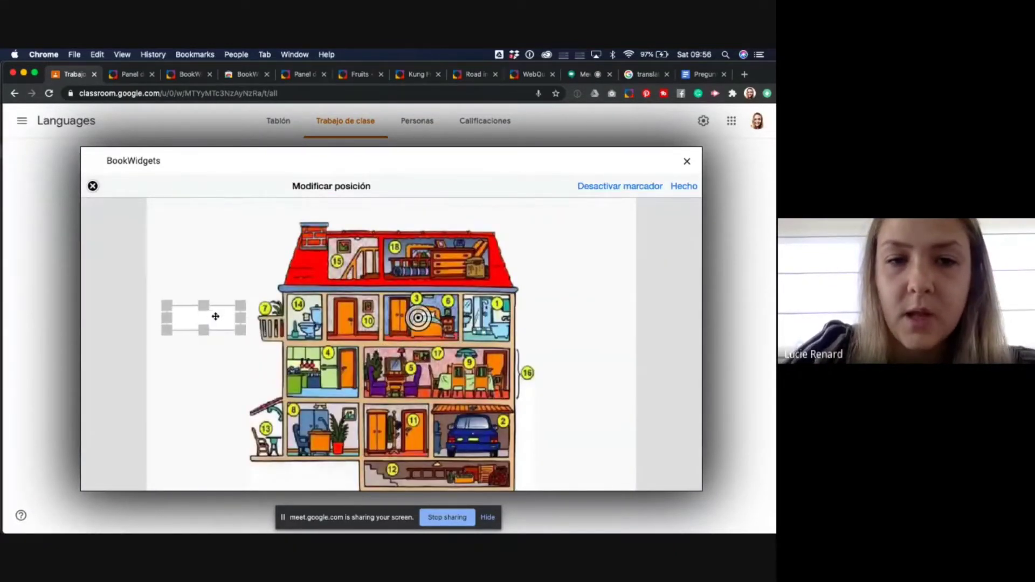
pyautogui.click(683, 186)
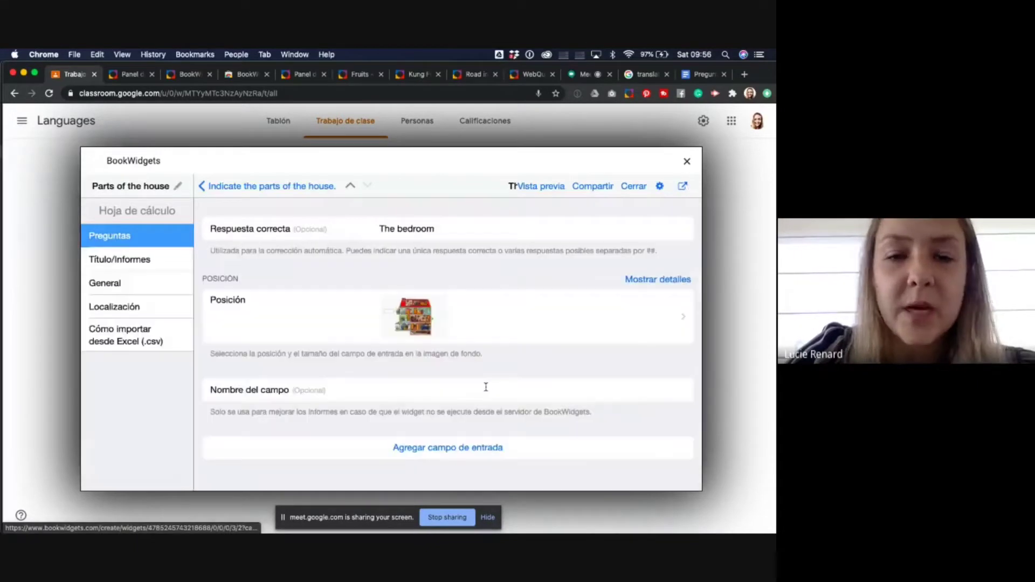
# - Add a 'The attic' field marking the attic, with its label on the right, then add a fifth field
pyautogui.click(420, 448)
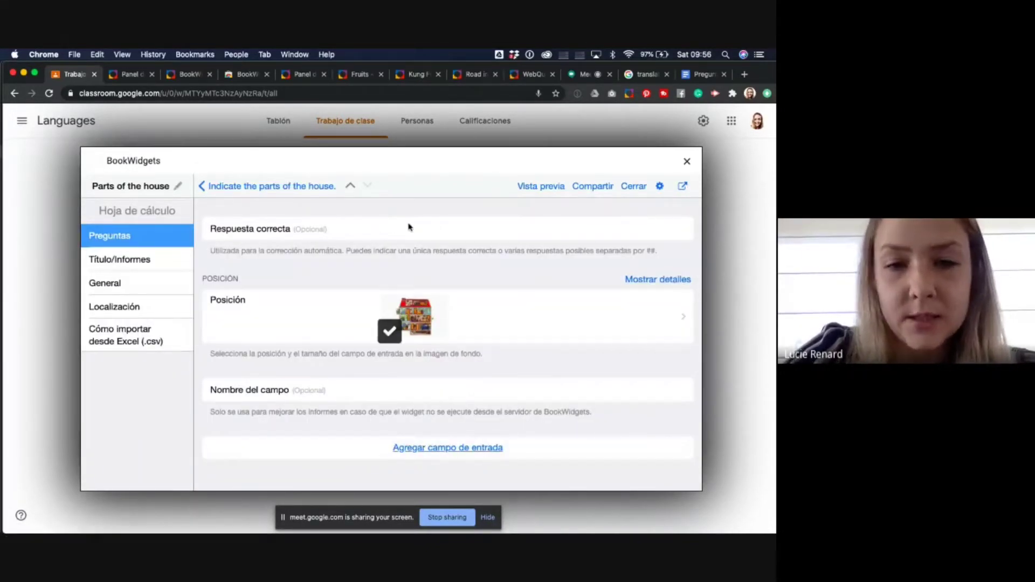
pyautogui.write('The a')
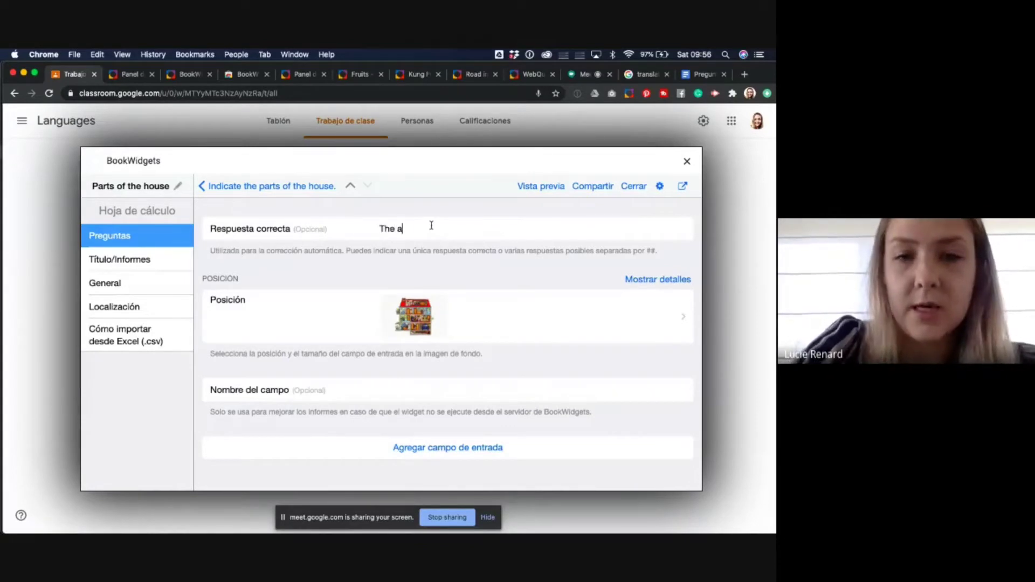
pyautogui.write('ttic')
pyautogui.click(430, 329)
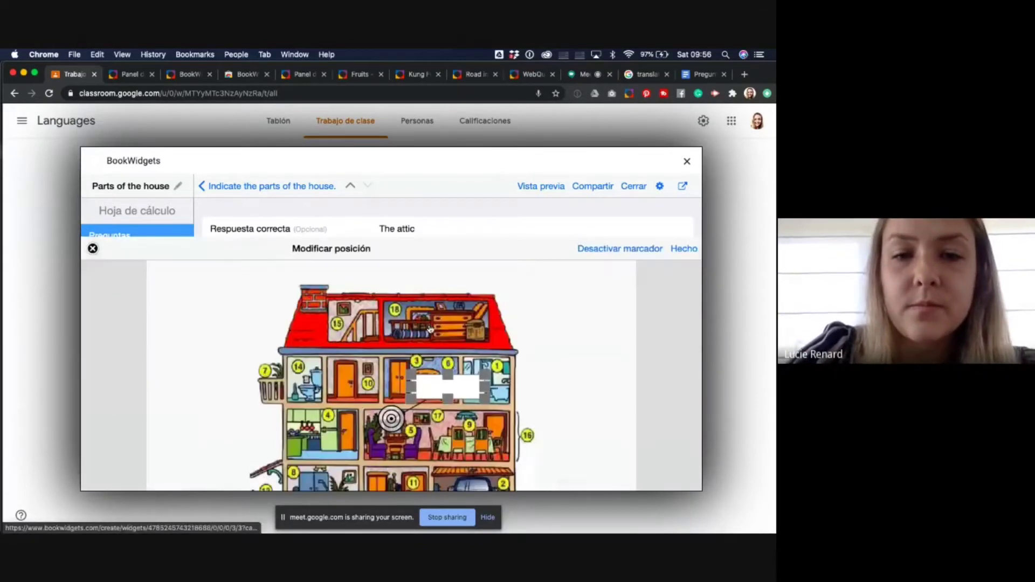
pyautogui.click(430, 261)
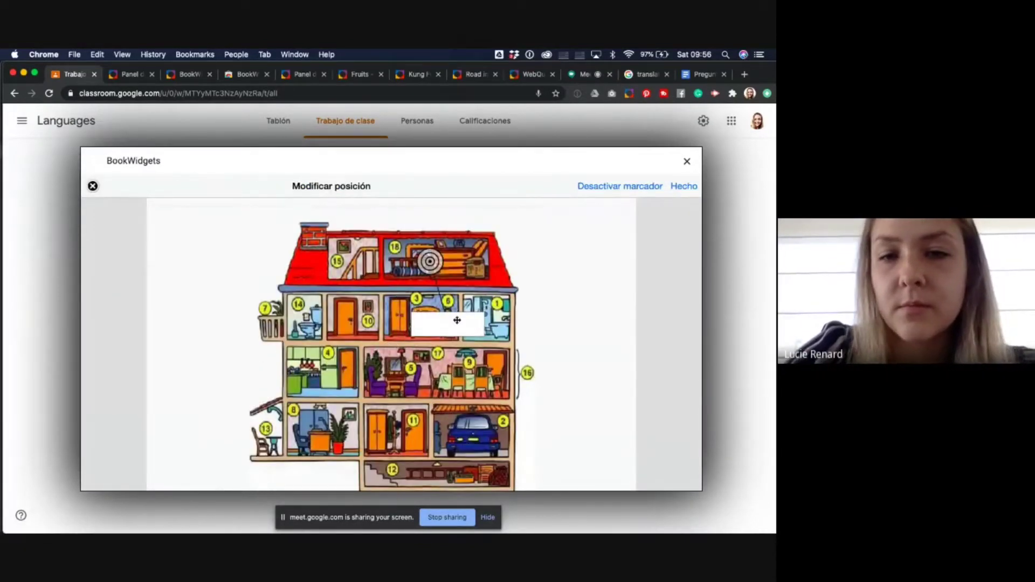
pyautogui.moveTo(457, 321); pyautogui.dragTo(569, 259)
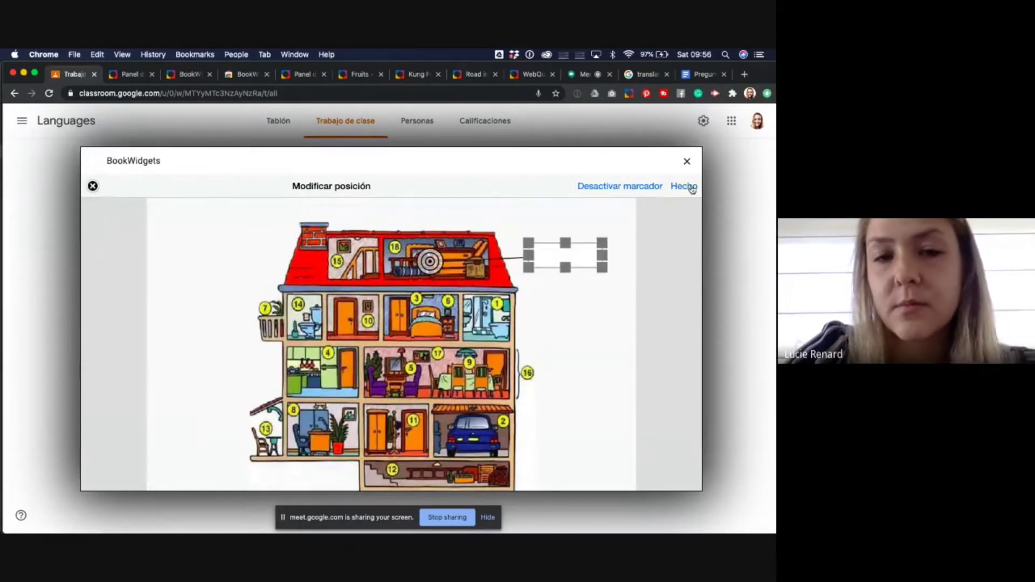
pyautogui.click(685, 186)
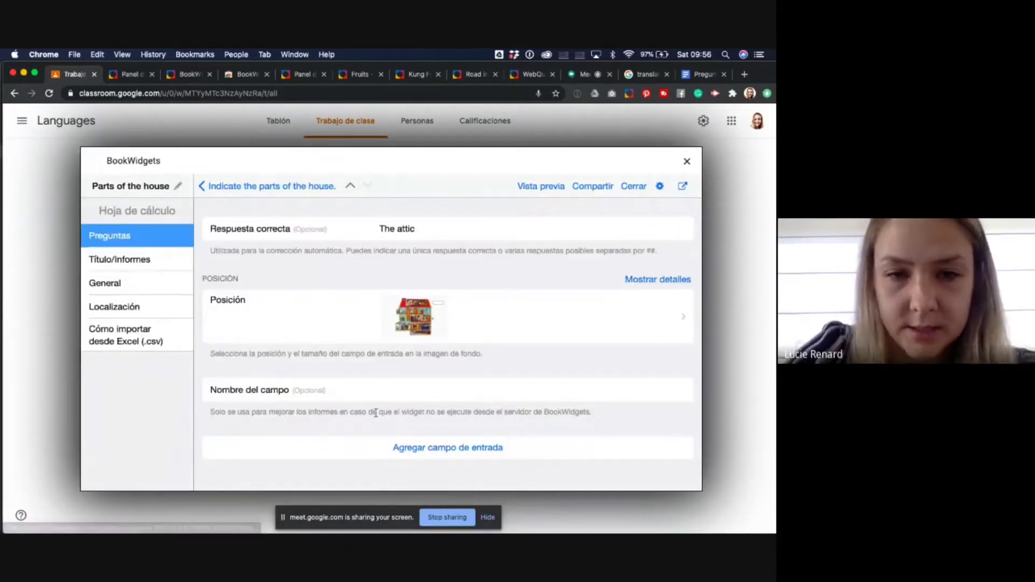
pyautogui.click(417, 446)
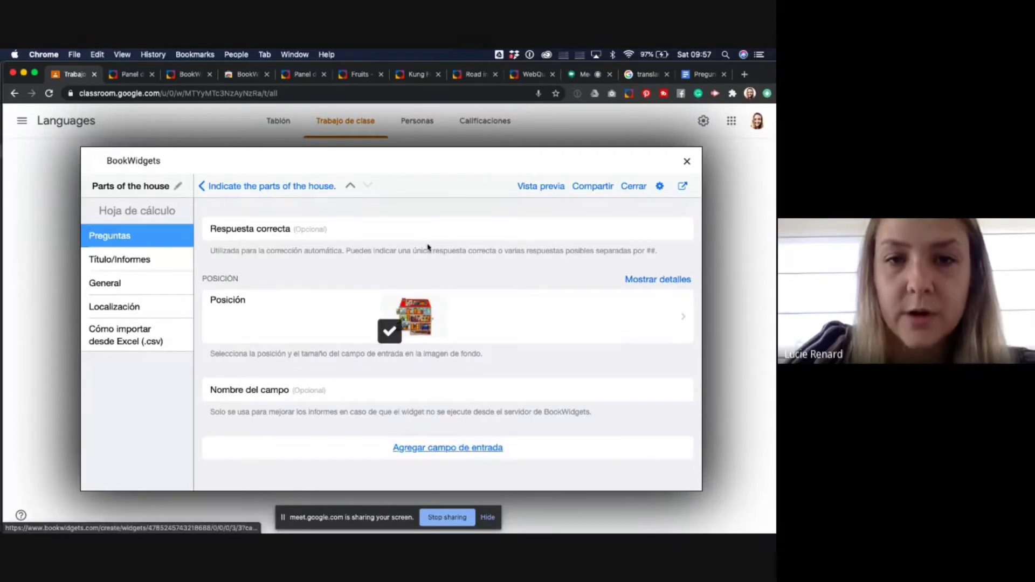
# - Set the fifth field's accepted answer to 'The basement##basement'
pyautogui.click(421, 228)
pyautogui.write('The ba')
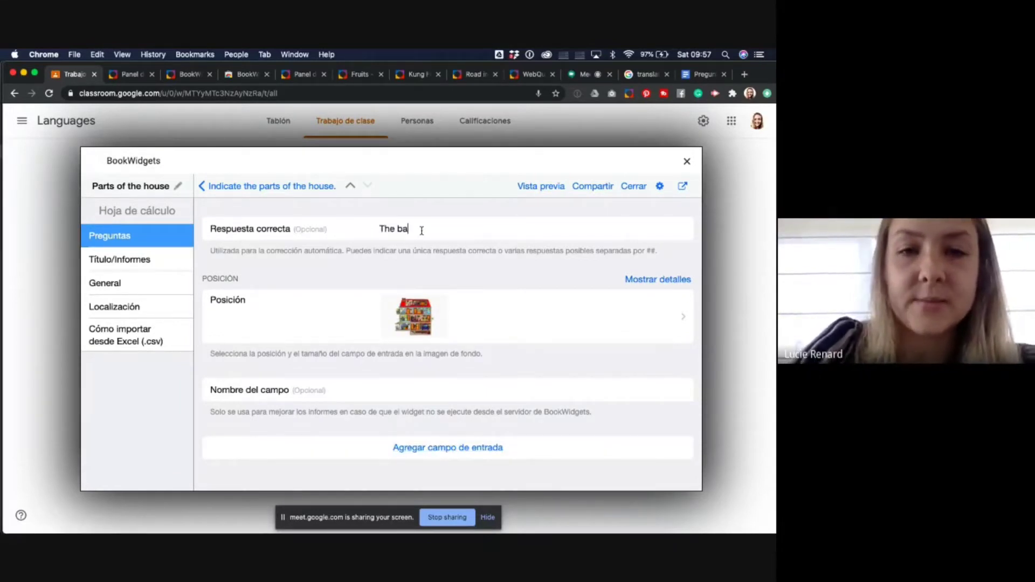
pyautogui.write('sement')
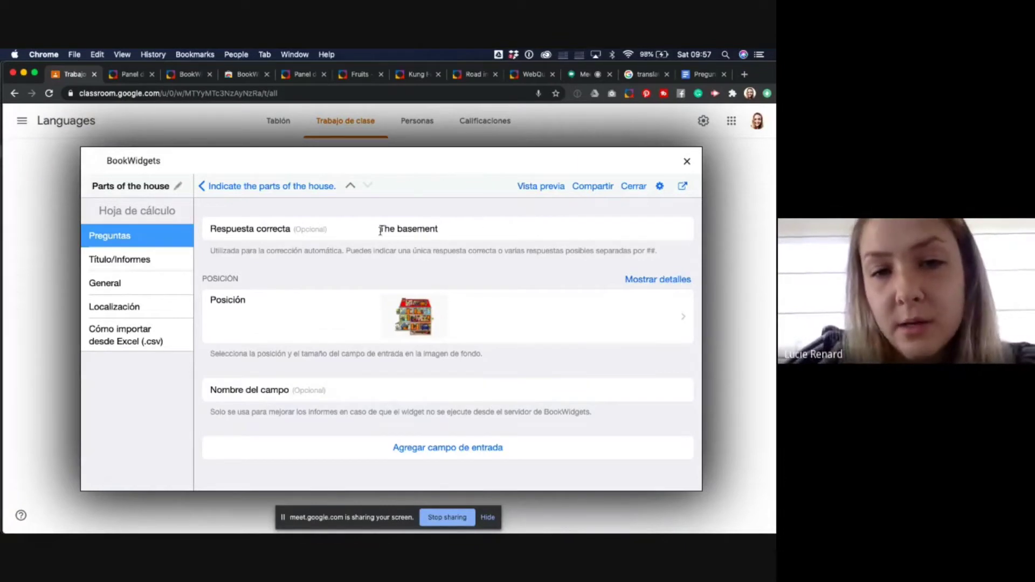
pyautogui.moveTo(397, 228); pyautogui.dragTo(370, 232)
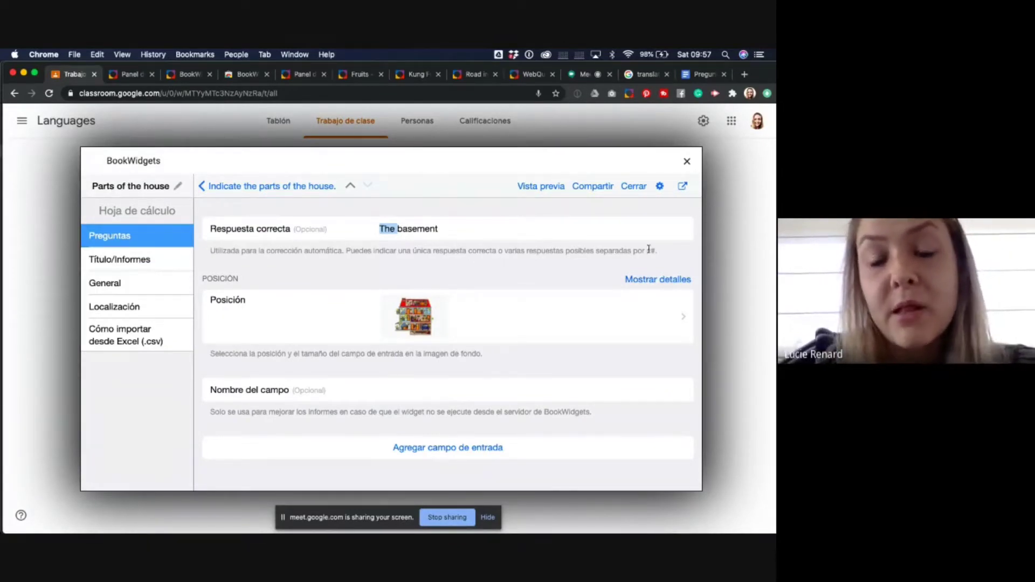
pyautogui.click(483, 228)
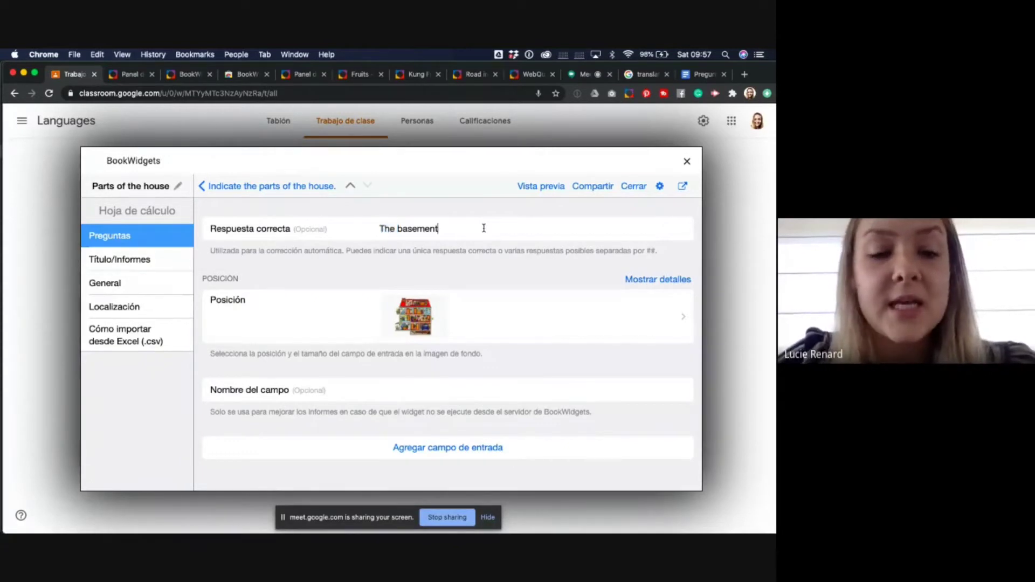
pyautogui.write('##')
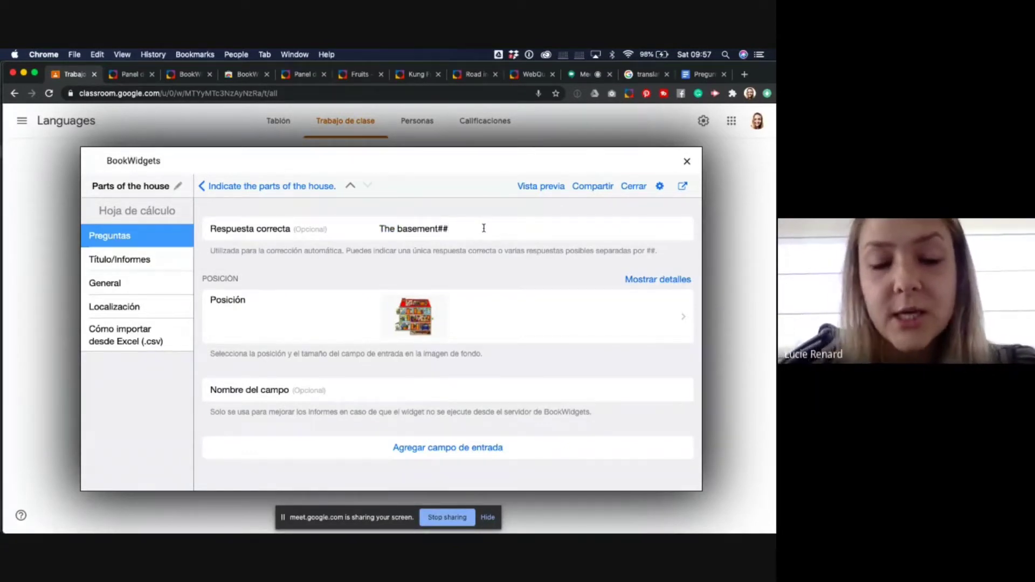
pyautogui.write('basement')
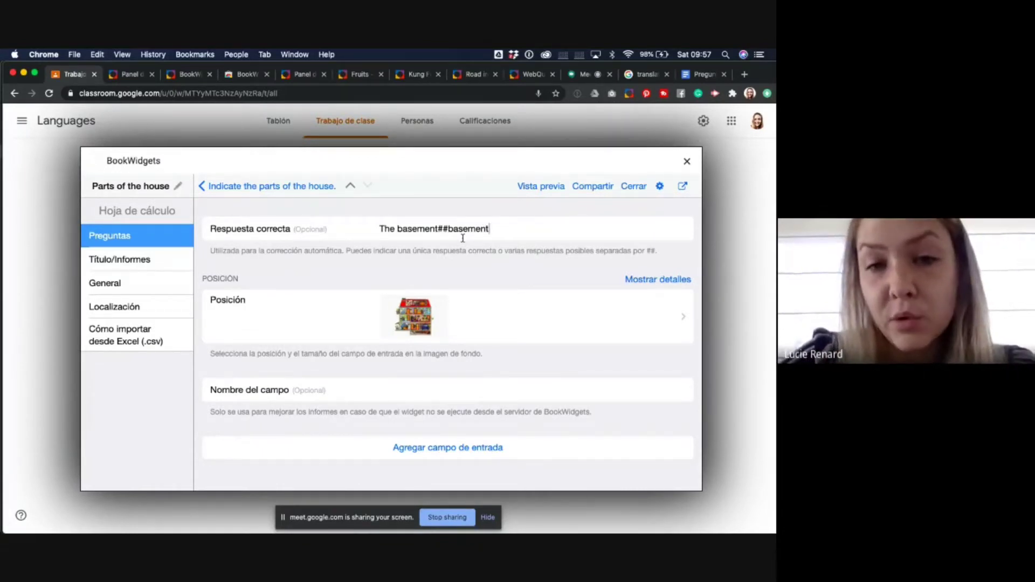
# - Point the basement field's marker at the basement, with its label right of the house
pyautogui.click(412, 313)
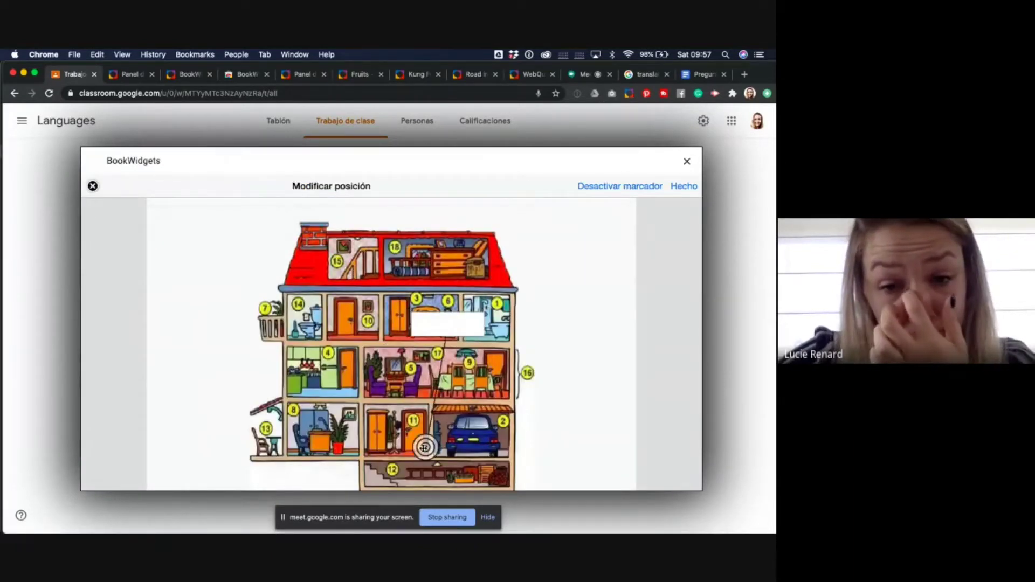
pyautogui.moveTo(424, 447); pyautogui.dragTo(431, 473)
pyautogui.moveTo(447, 324)
pyautogui.mouseDown()
pyautogui.moveTo(467, 331)
pyautogui.moveTo(562, 472)
pyautogui.mouseUp()
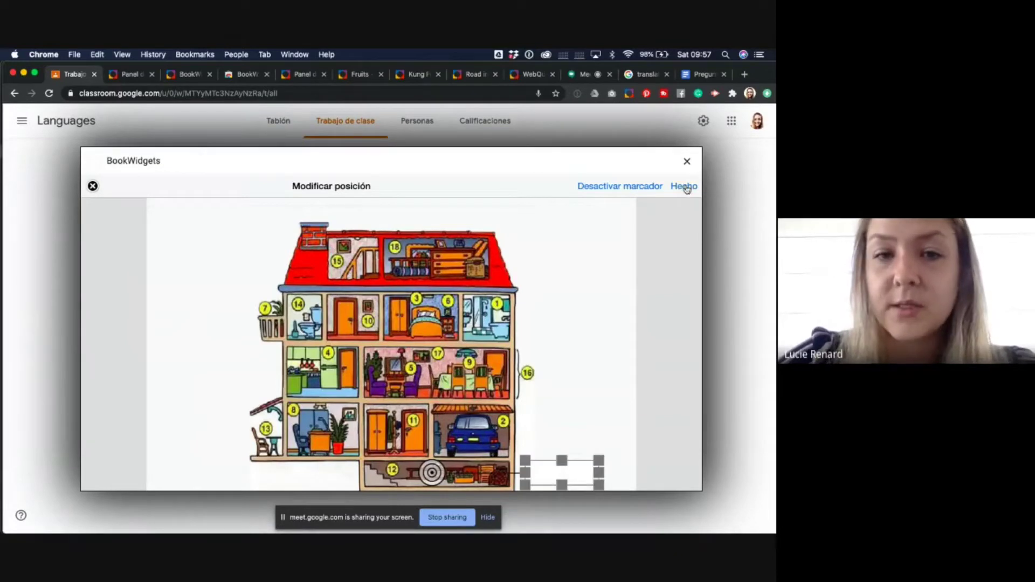
pyautogui.click(686, 188)
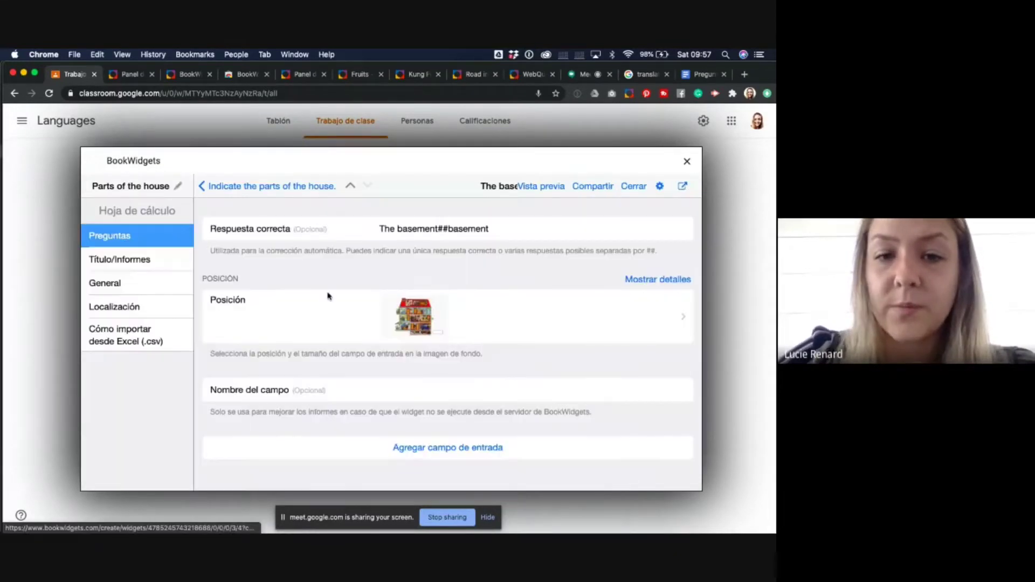
pyautogui.click(215, 186)
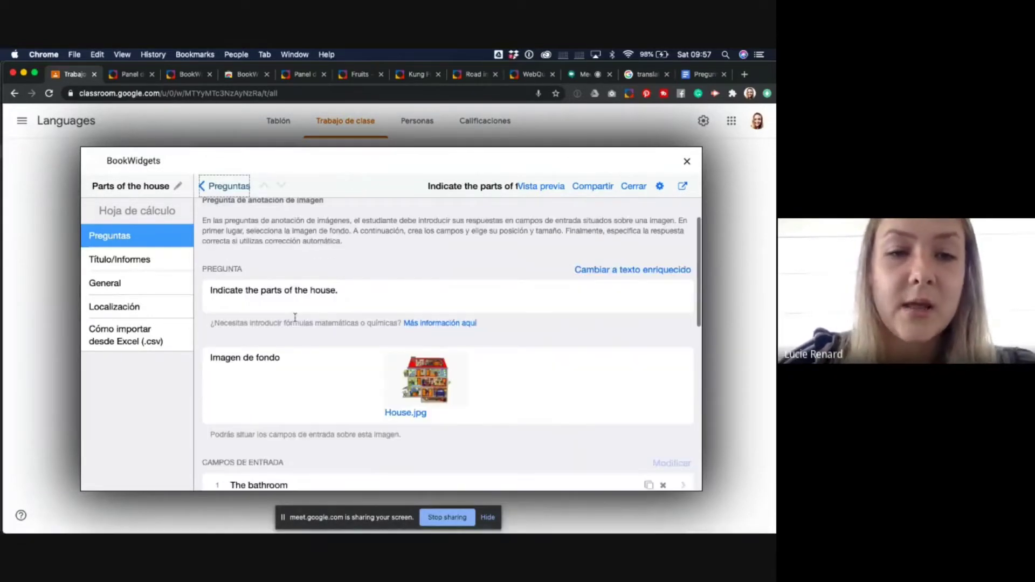
pyautogui.scroll(-2, 195, 297)
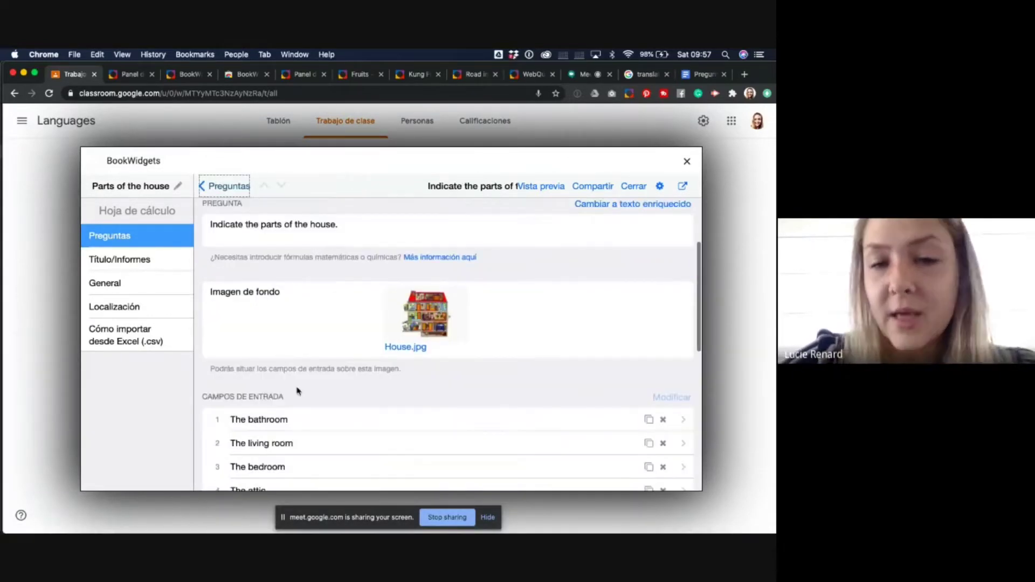
pyautogui.scroll(-2, 297, 392)
pyautogui.scroll(-2, 259, 338)
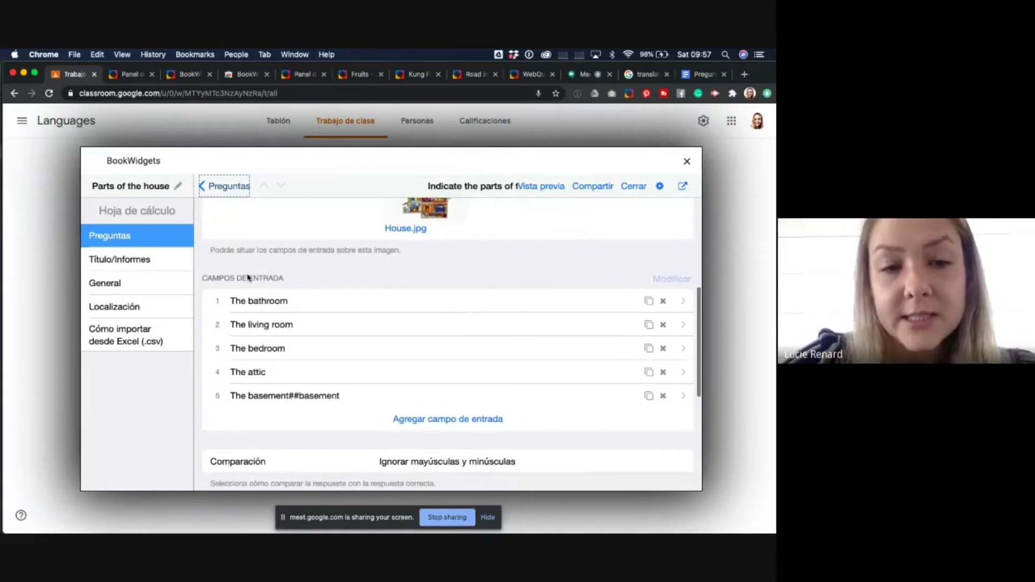
pyautogui.scroll(-4, 242, 419)
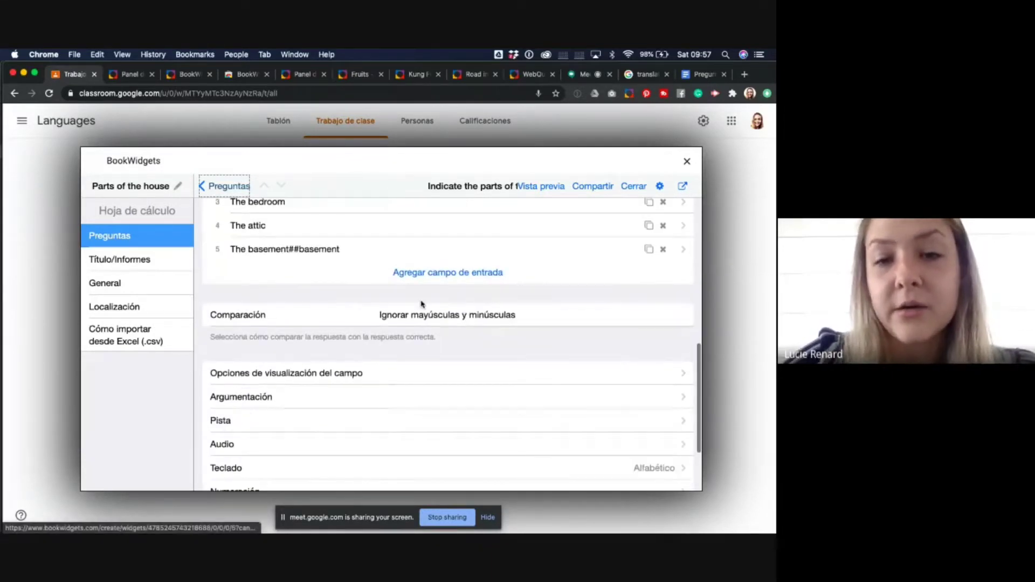
pyautogui.click(423, 316)
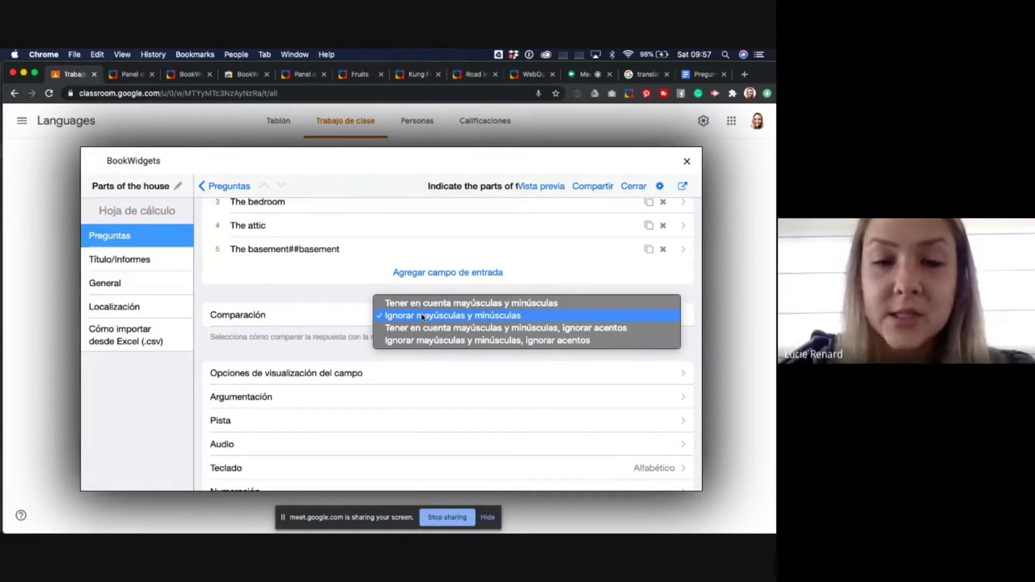
pyautogui.click(406, 318)
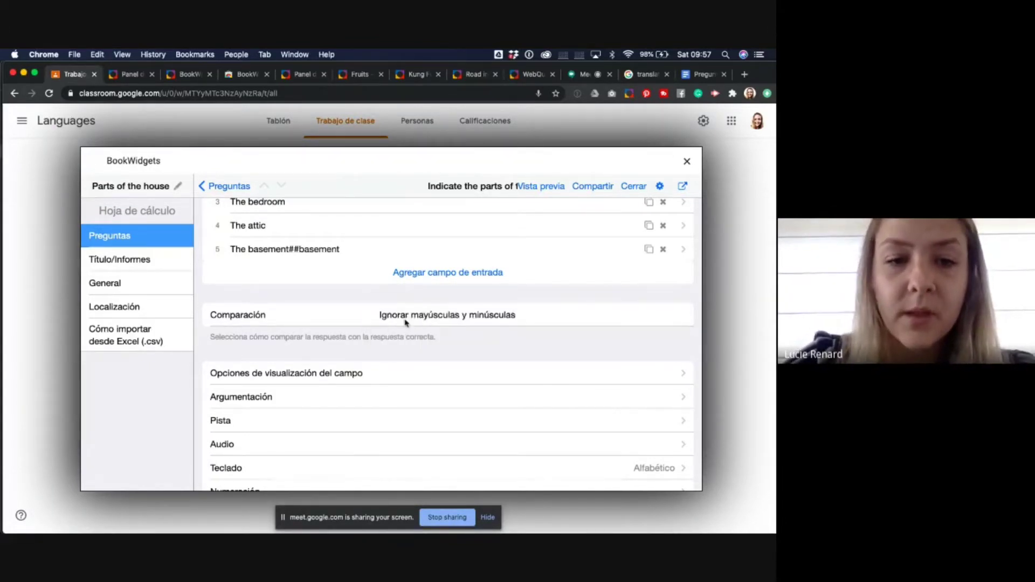
pyautogui.scroll(-4, 388, 365)
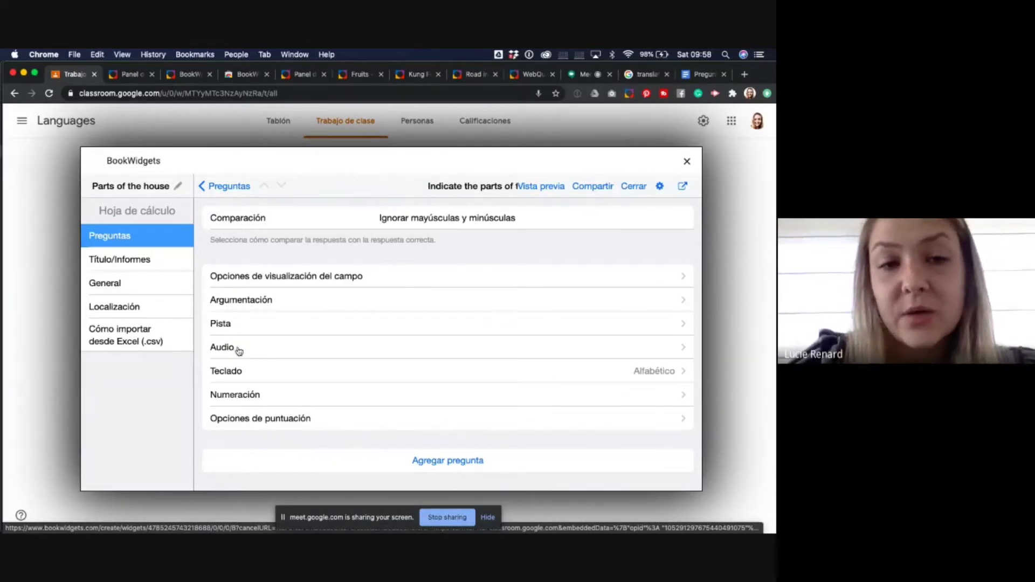
# - Record a 4-second clip and attach it as recording.mp3 to the house question
pyautogui.click(239, 350)
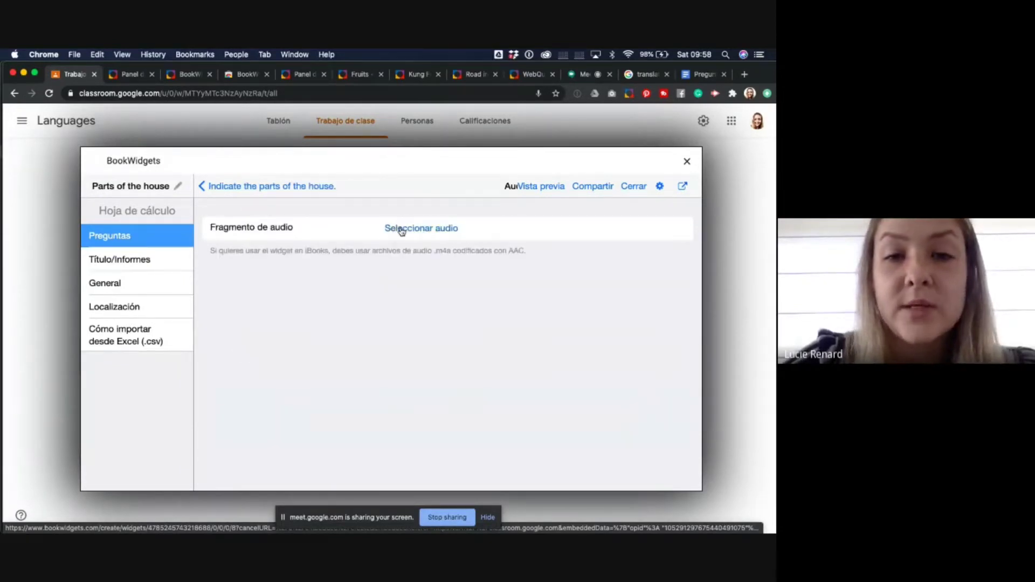
pyautogui.click(401, 229)
pyautogui.click(420, 332)
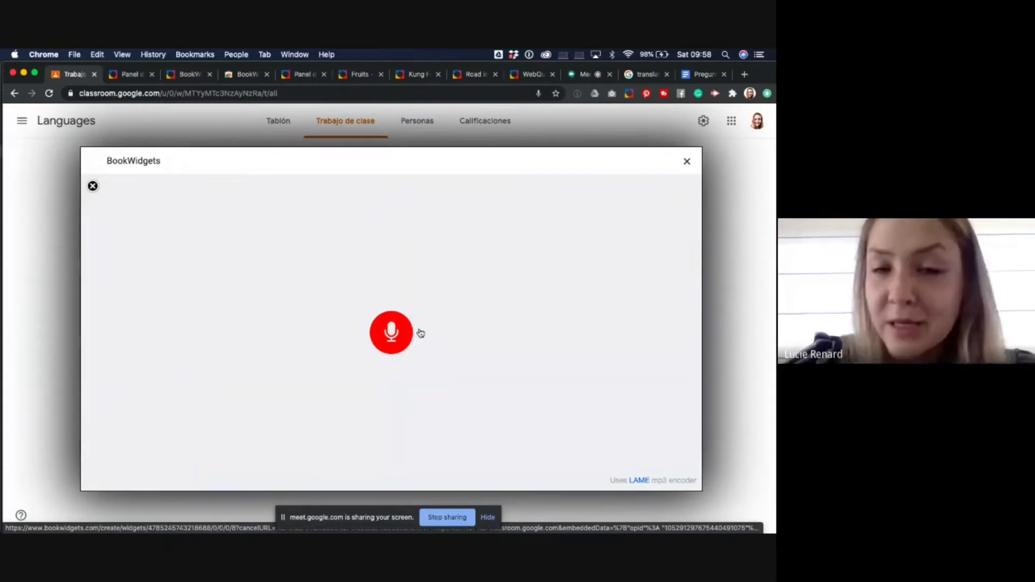
pyautogui.click(390, 333)
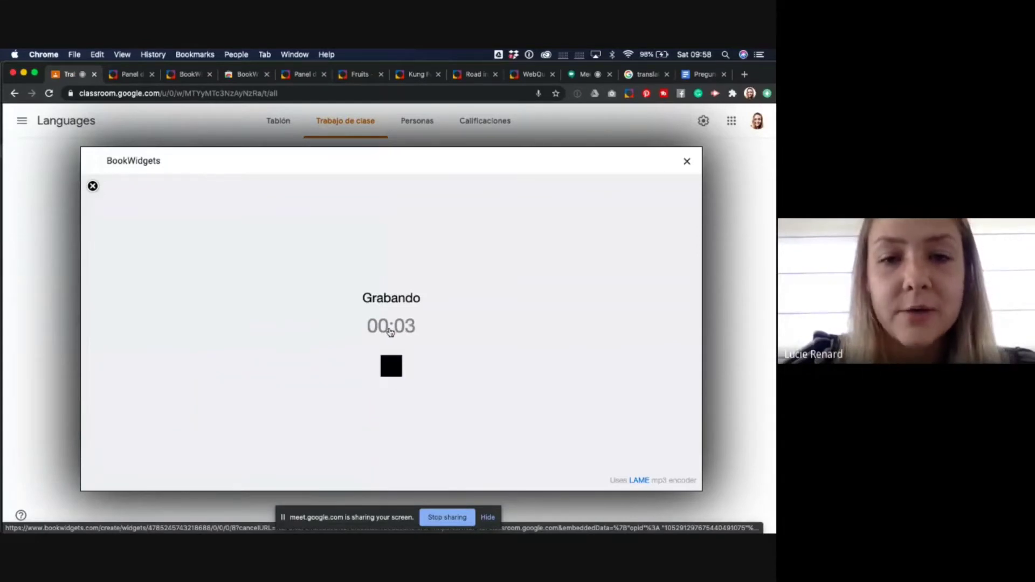
pyautogui.click(393, 365)
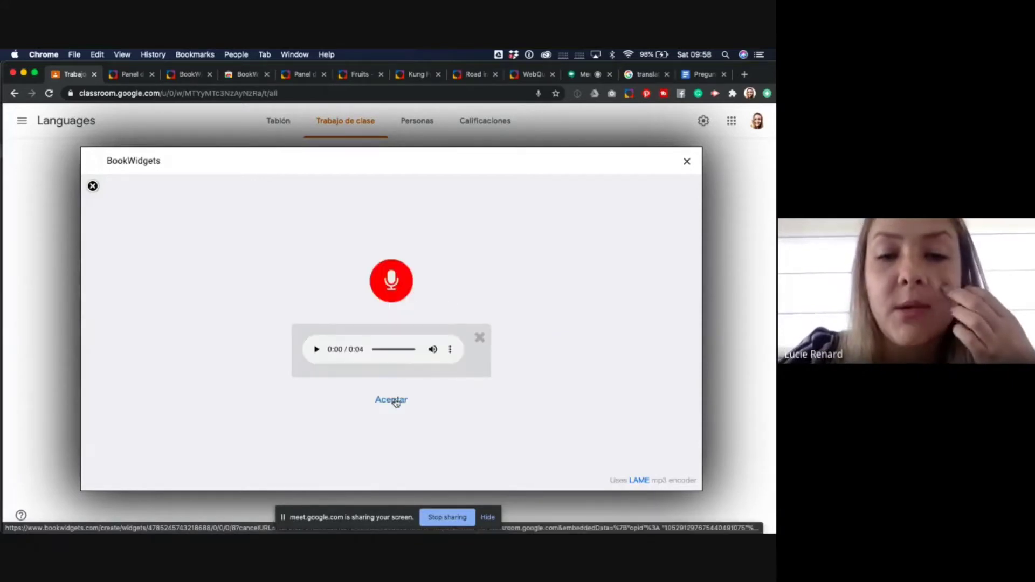
pyautogui.click(395, 399)
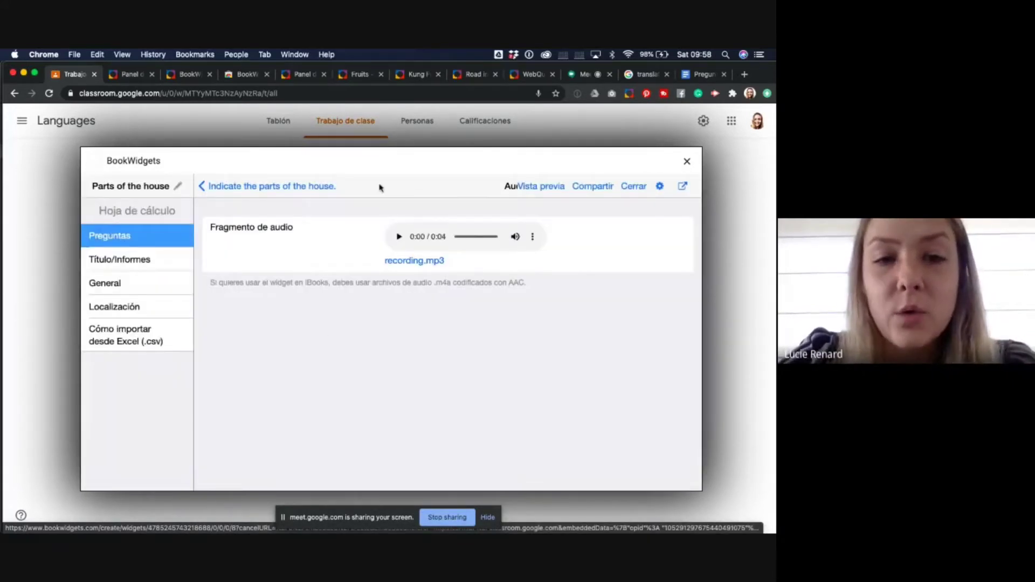
pyautogui.click(212, 183)
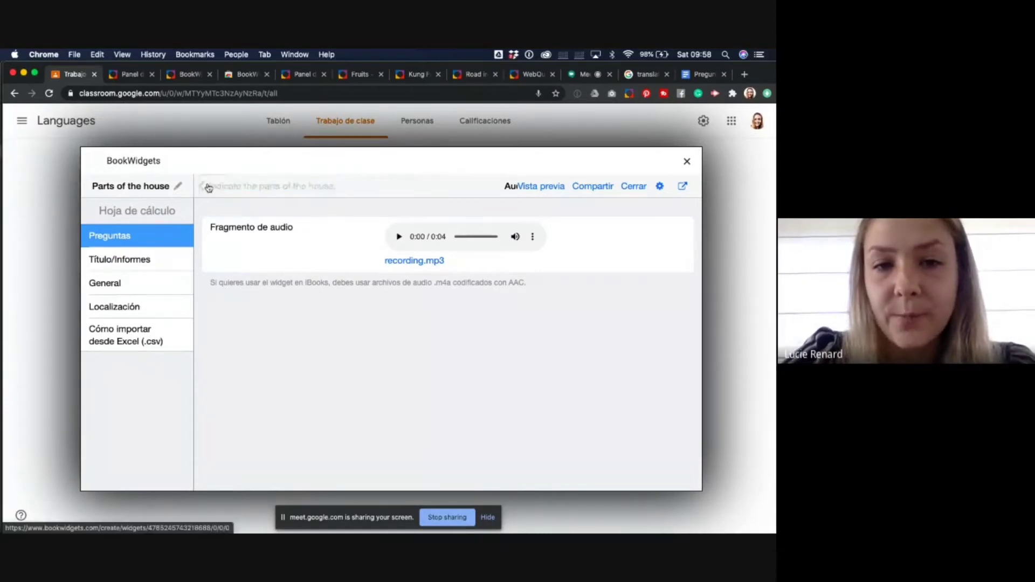
pyautogui.scroll(-4, 307, 304)
pyautogui.scroll(-1, 308, 303)
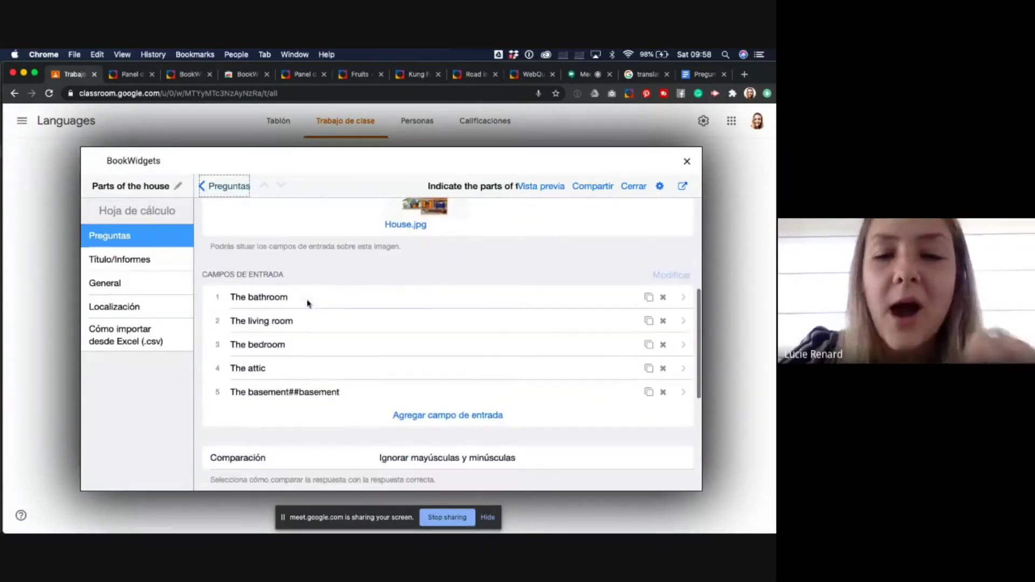
pyautogui.scroll(-5, 308, 303)
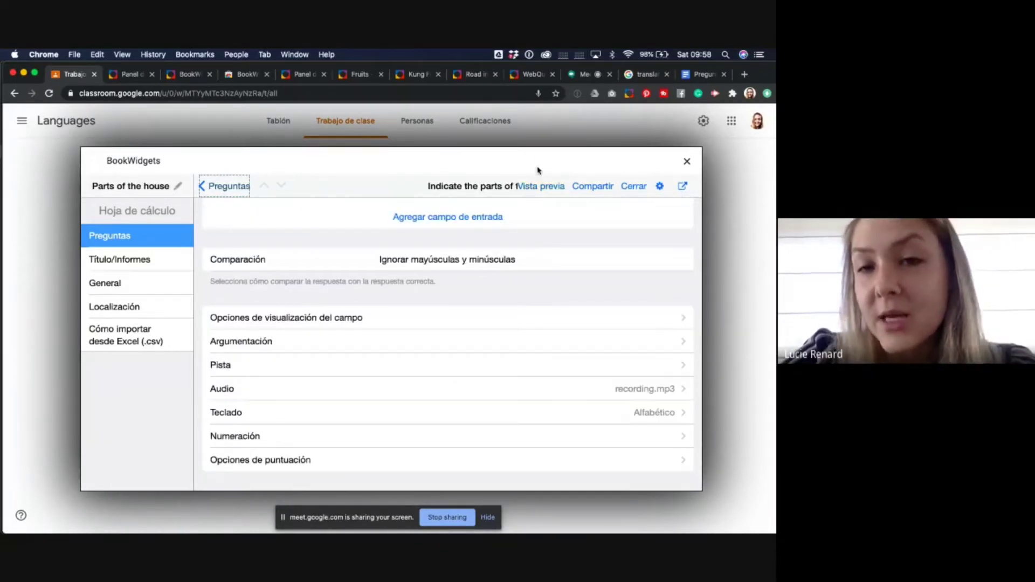
pyautogui.click(530, 189)
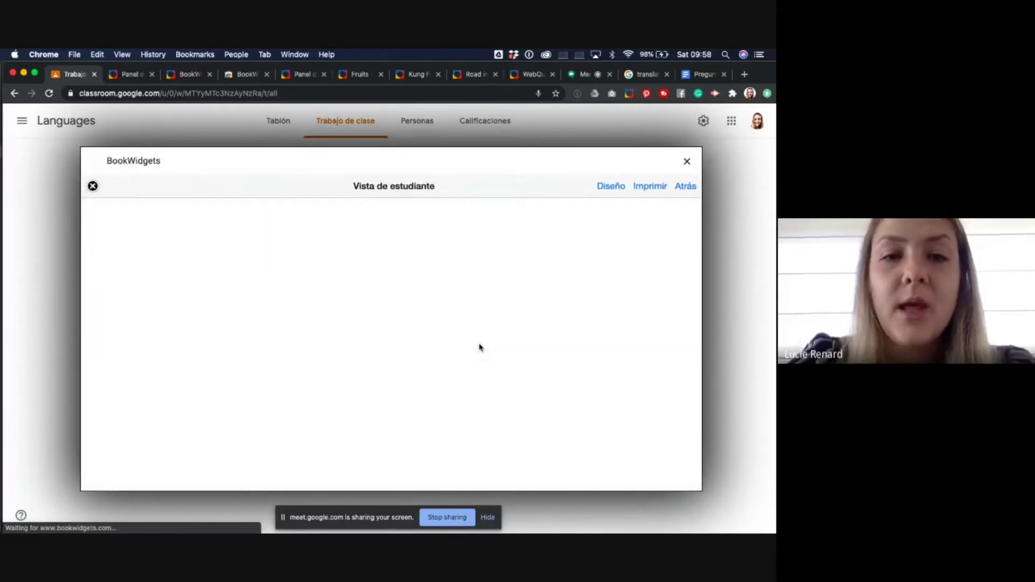
pyautogui.scroll(-3, 479, 347)
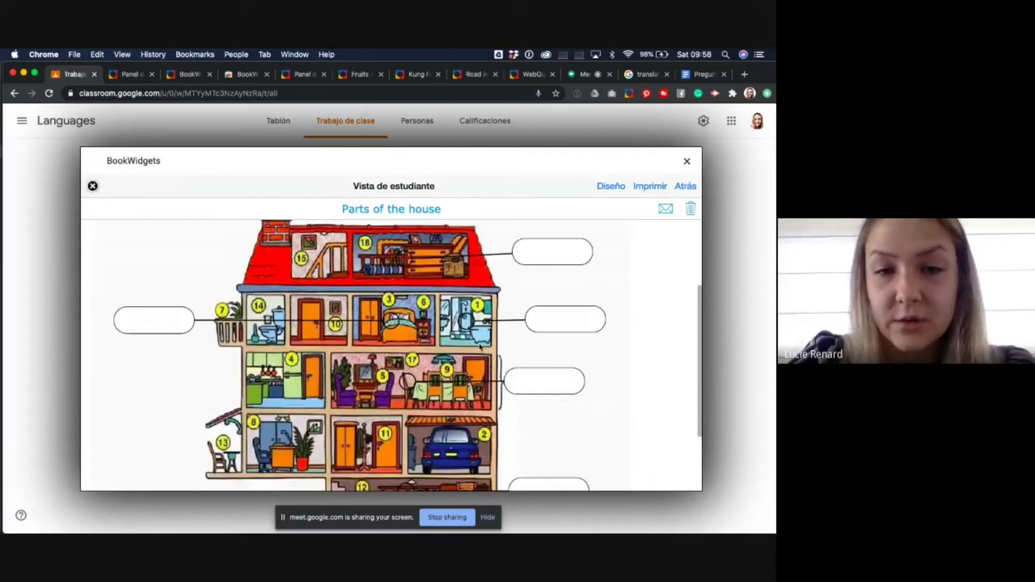
pyautogui.scroll(3, 421, 318)
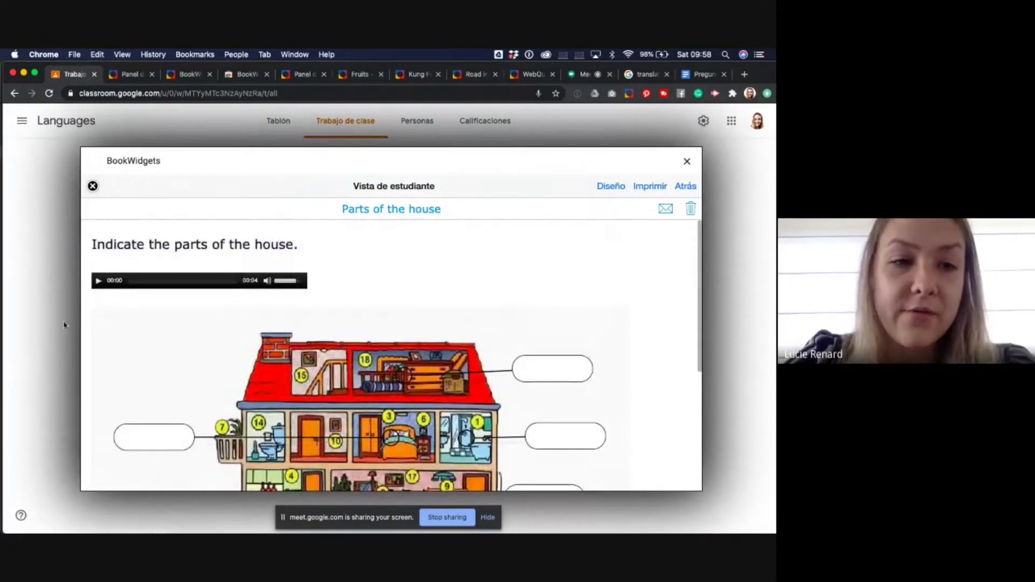
pyautogui.click(98, 280)
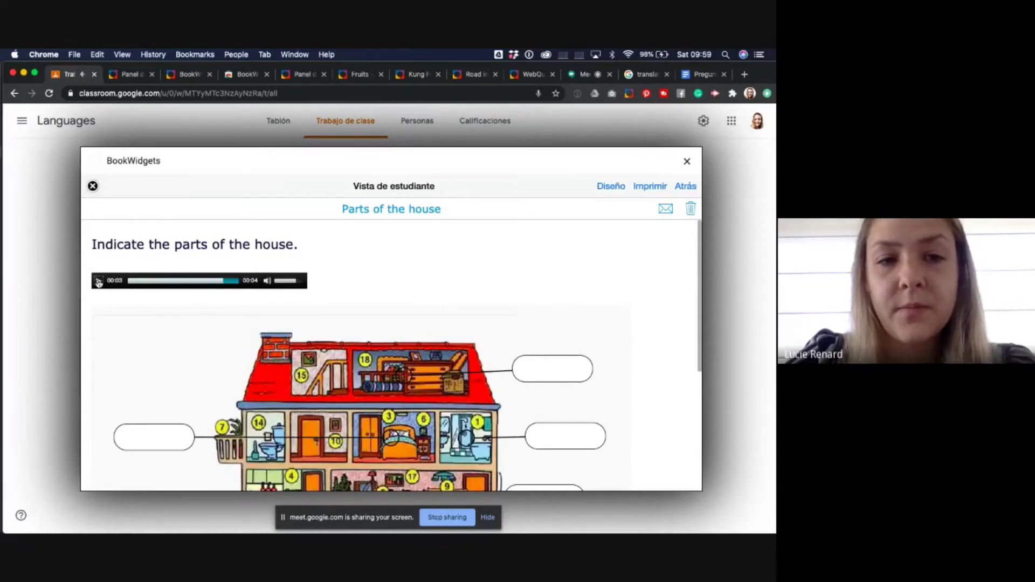
pyautogui.scroll(-4, 286, 227)
pyautogui.click(560, 286)
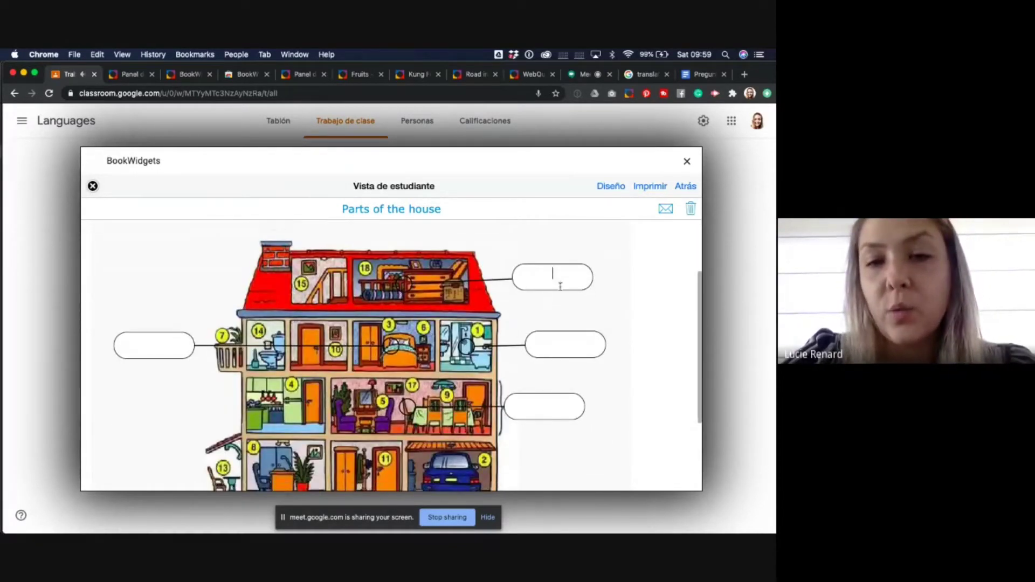
pyautogui.click(165, 349)
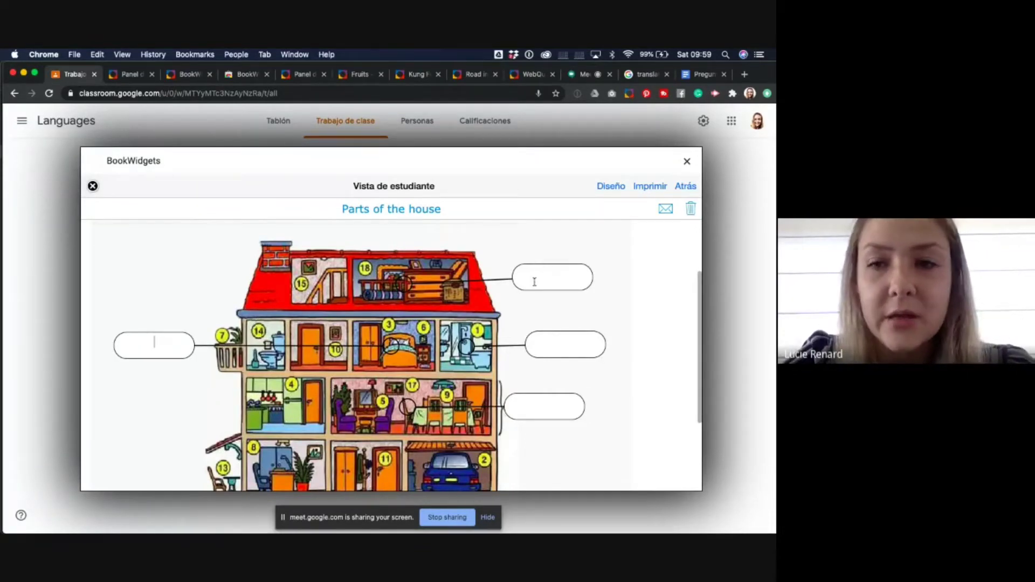
pyautogui.scroll(-3, 534, 281)
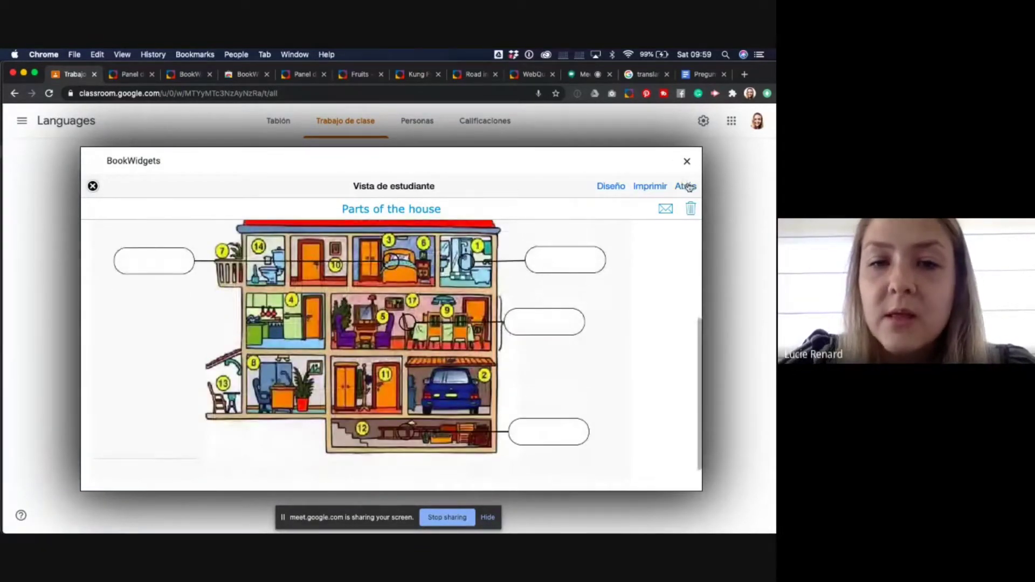
pyautogui.click(688, 187)
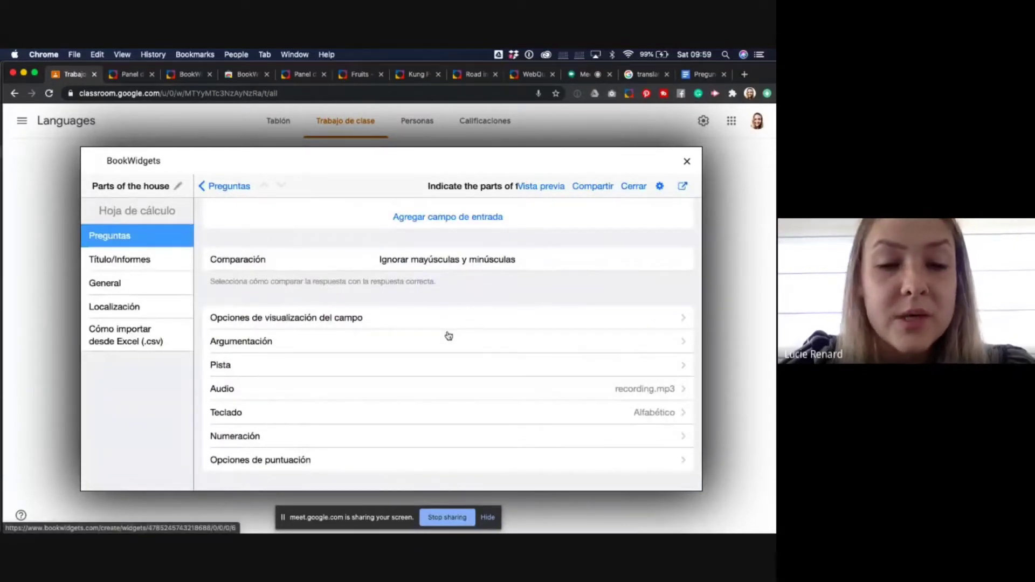
pyautogui.scroll(-1, 271, 475)
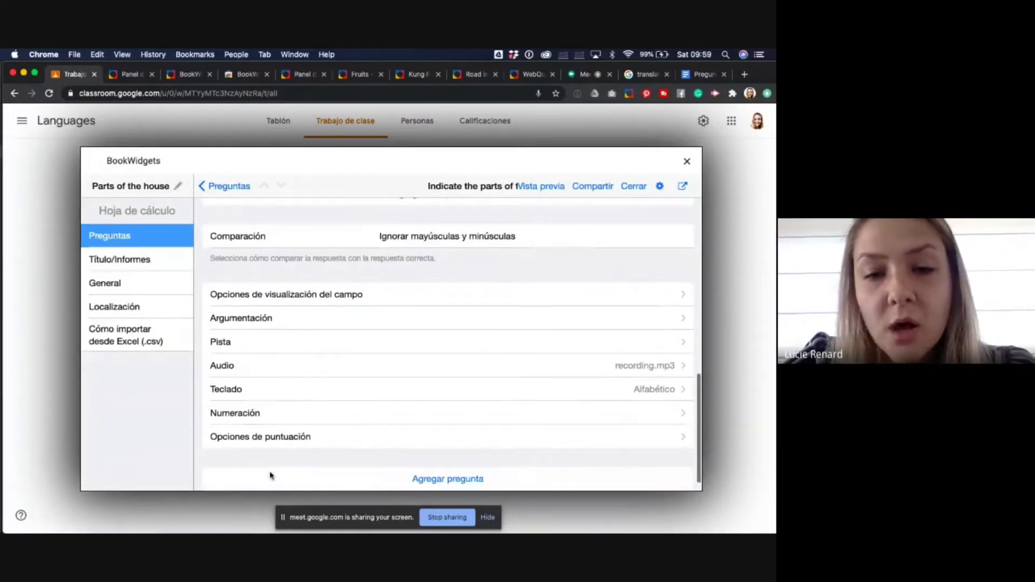
pyautogui.scroll(-1, 270, 476)
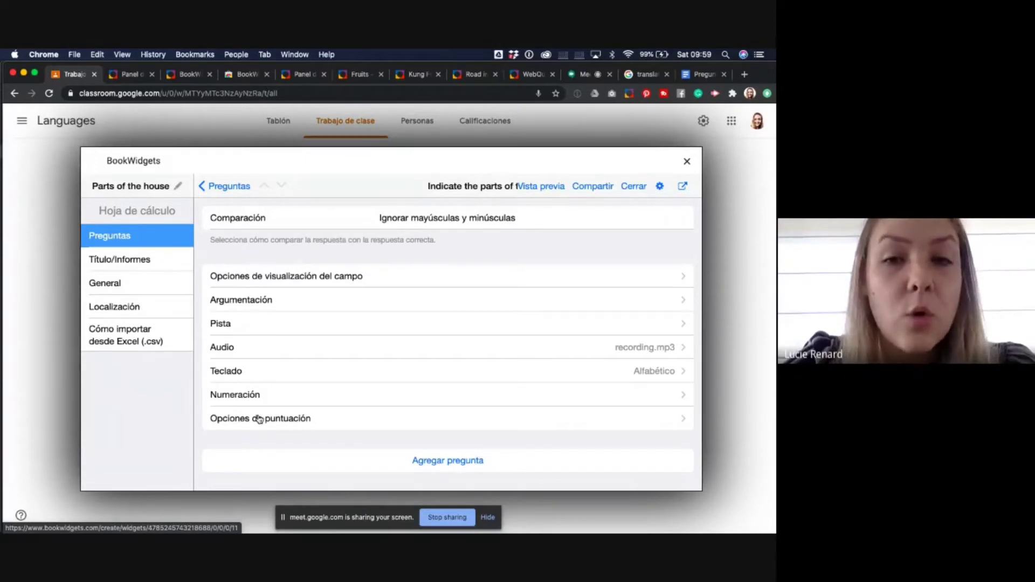
pyautogui.click(259, 419)
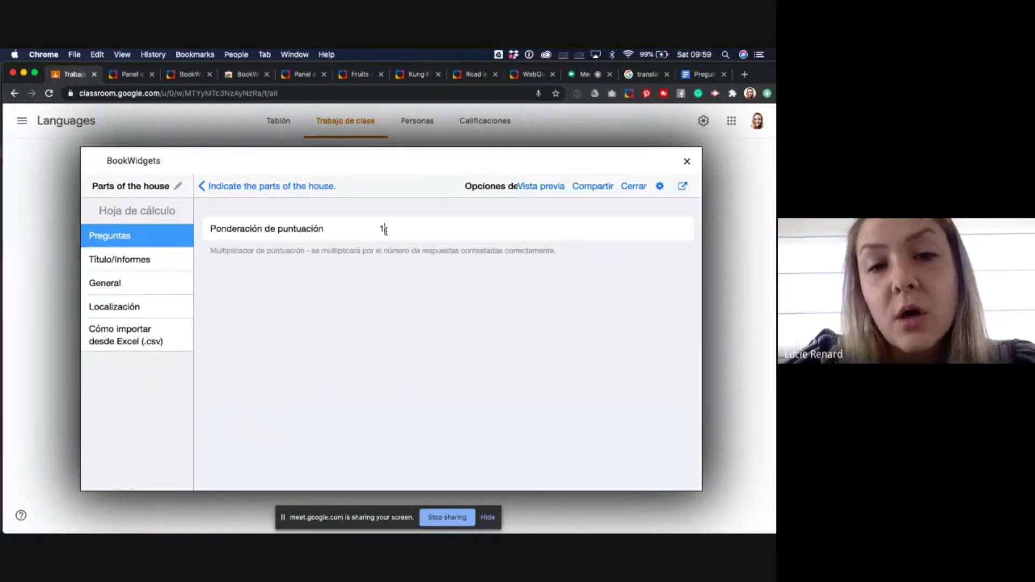
pyautogui.moveTo(385, 229); pyautogui.dragTo(368, 234)
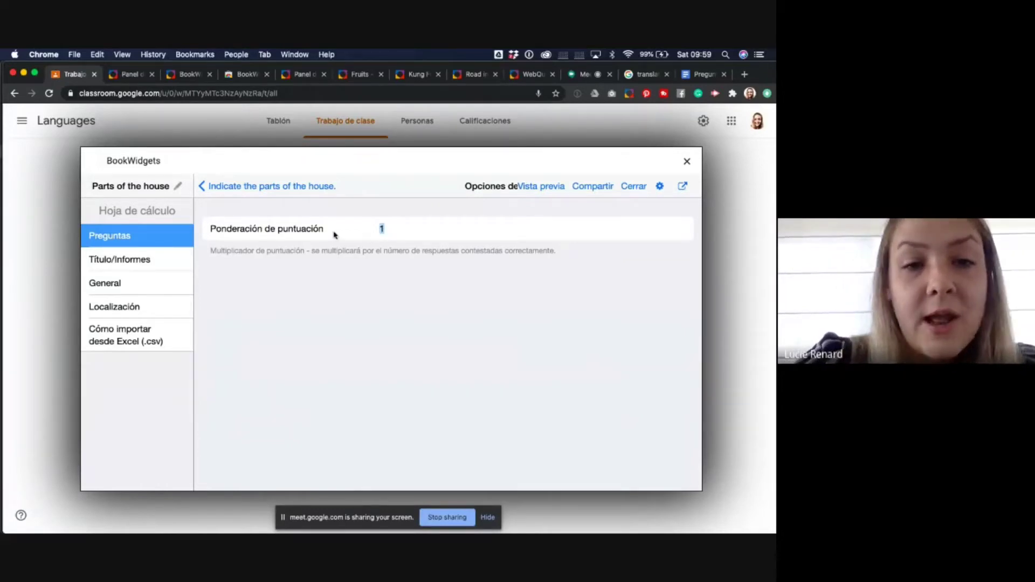
pyautogui.moveTo(211, 250); pyautogui.dragTo(305, 251)
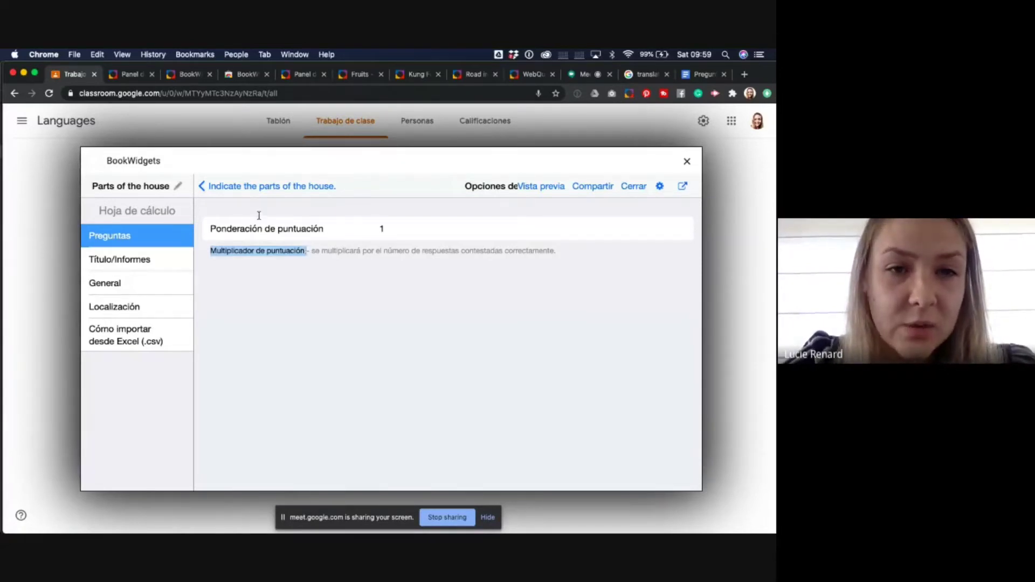
pyautogui.click(204, 185)
pyautogui.scroll(-3, 259, 392)
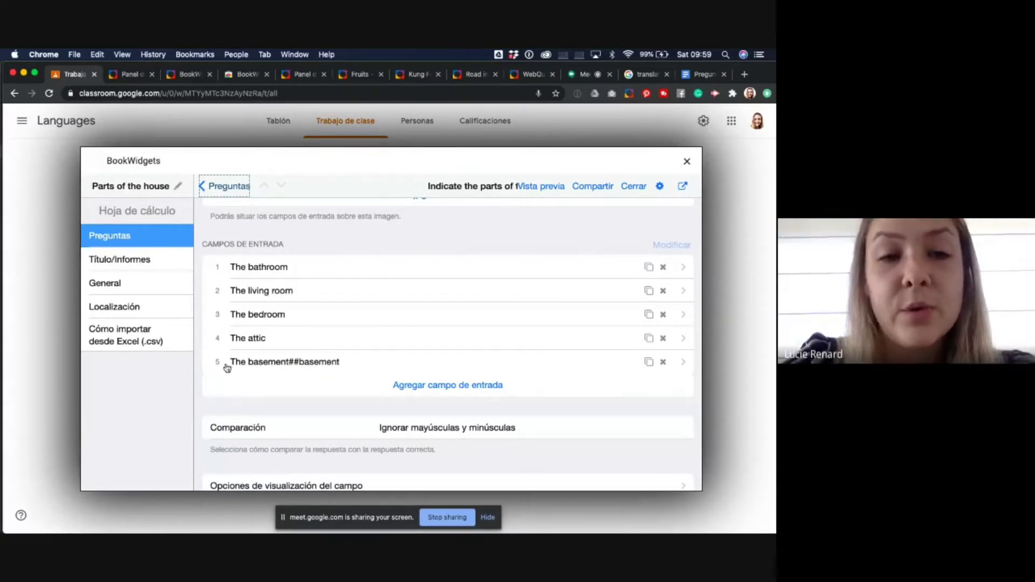
# - Add a new audio-image matching question to the worksheet
pyautogui.click(224, 186)
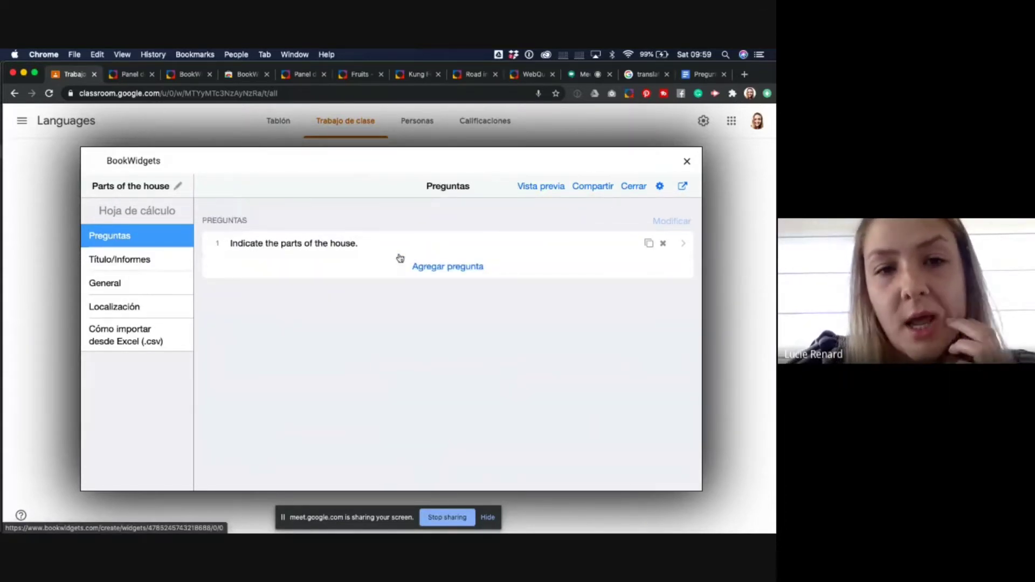
pyautogui.click(429, 266)
pyautogui.scroll(-15, 356, 376)
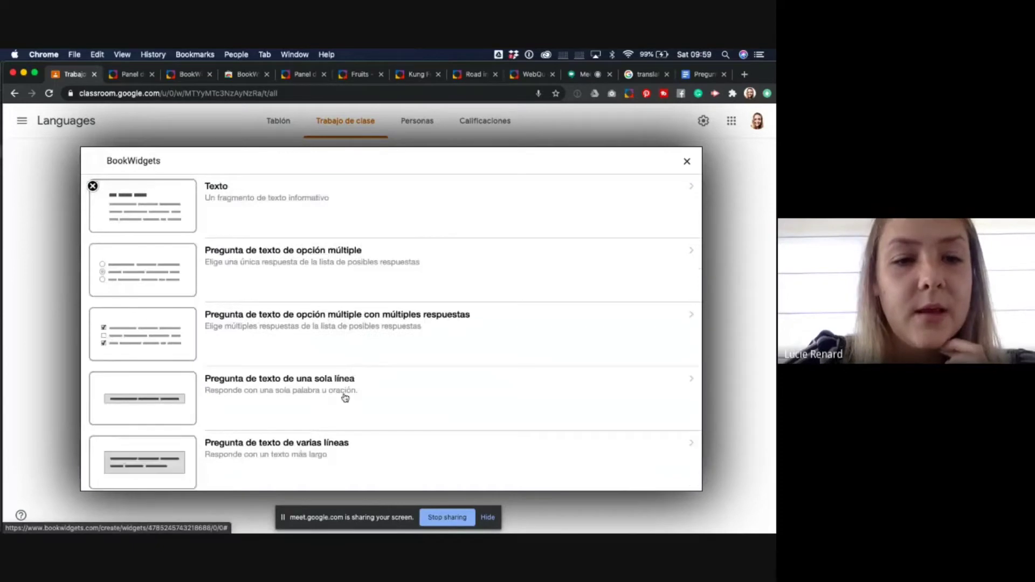
pyautogui.scroll(-15, 345, 398)
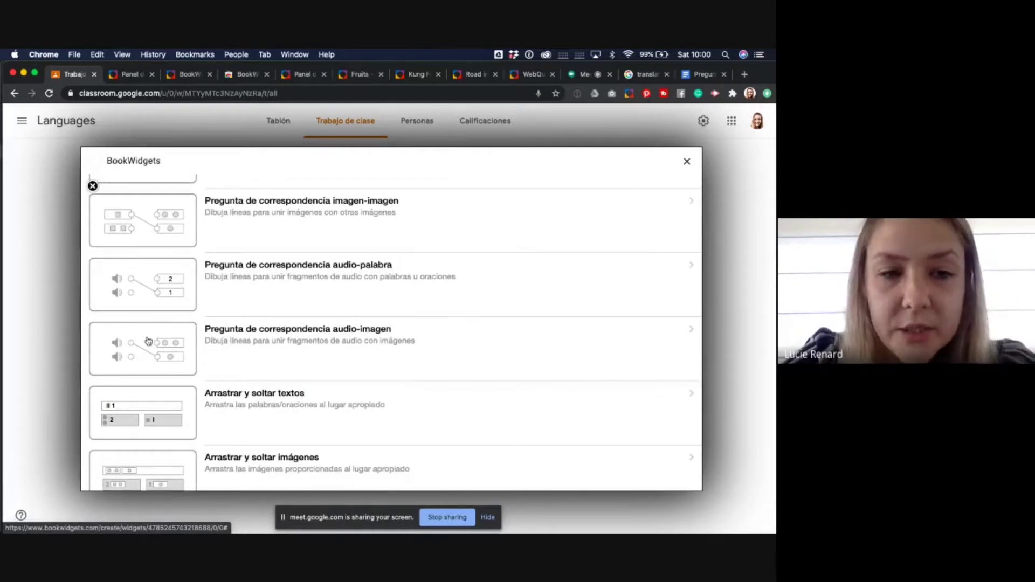
pyautogui.click(253, 354)
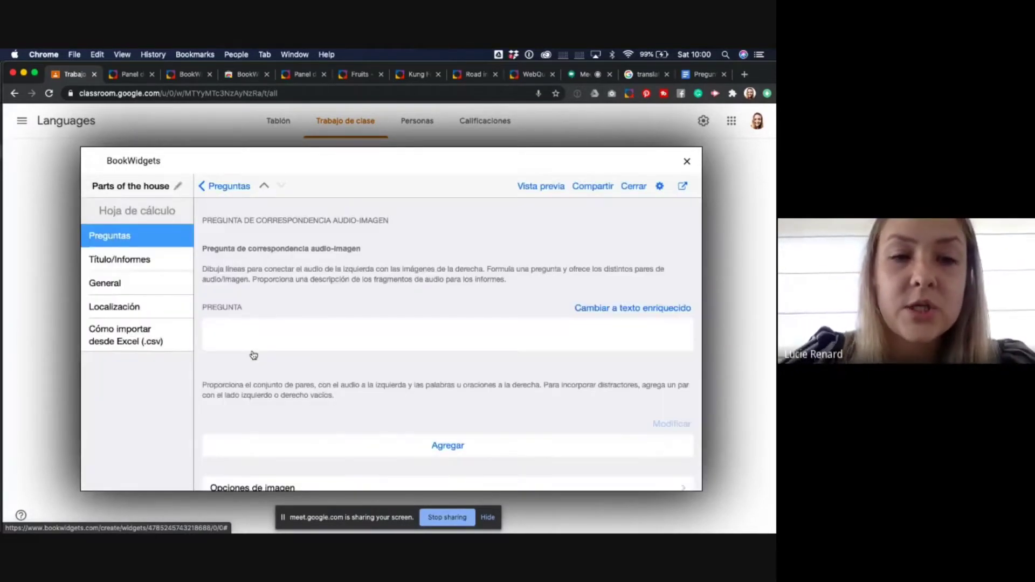
# - Enter the prompt 'Connect the audio with the right image.'
pyautogui.click(248, 335)
pyautogui.write('Connect th')
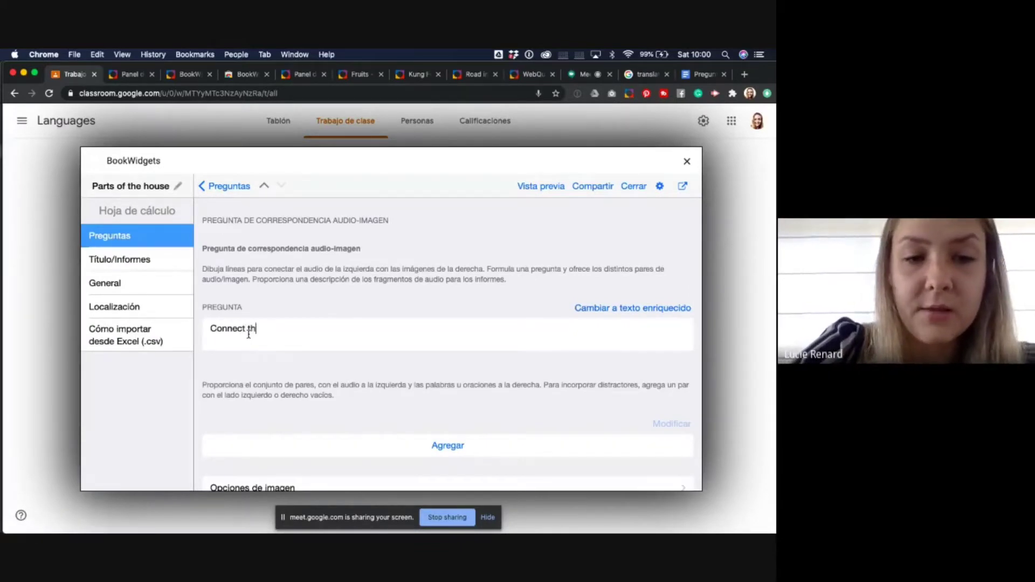
pyautogui.write('e audio ')
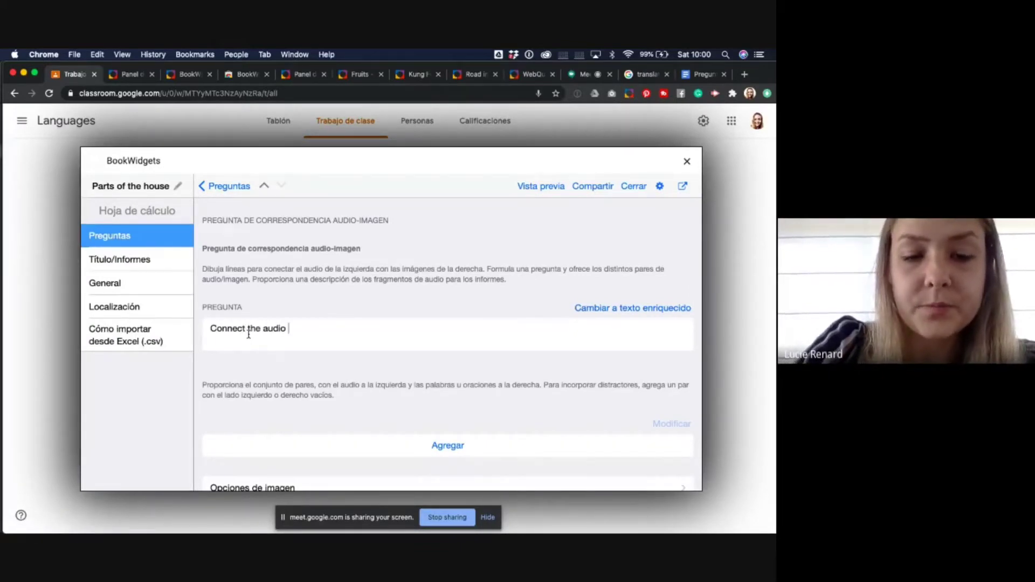
pyautogui.write('with the right ')
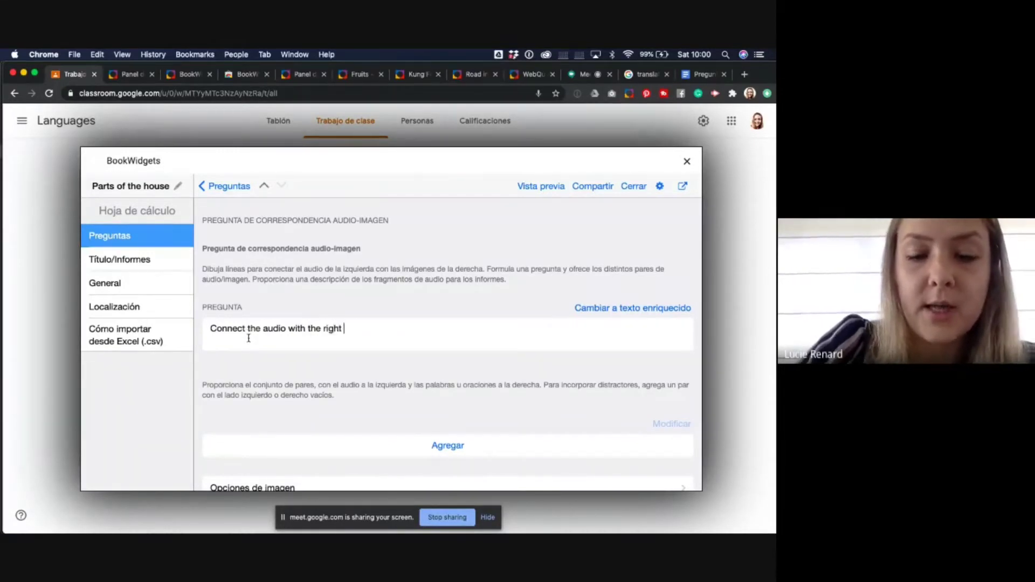
pyautogui.write('image.')
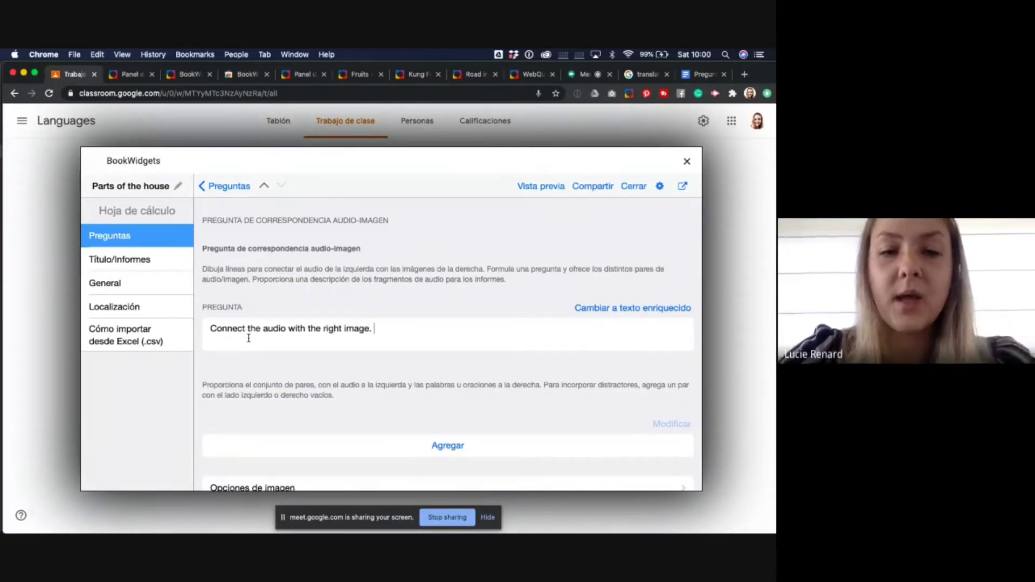
pyautogui.scroll(-3, 342, 434)
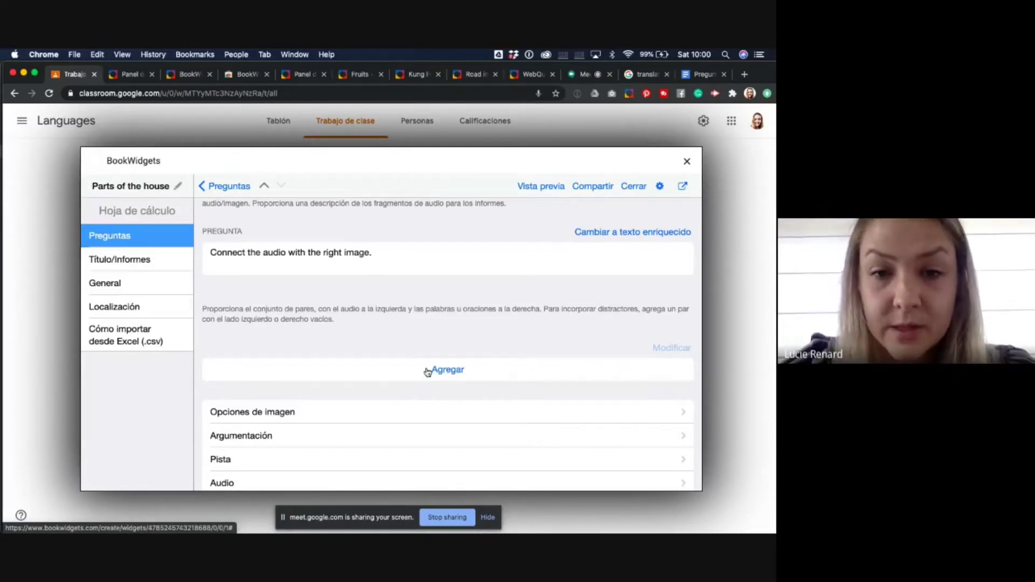
# - Add a first pair described 'Bathroom' with a 2-second recorded audio clip
pyautogui.click(427, 372)
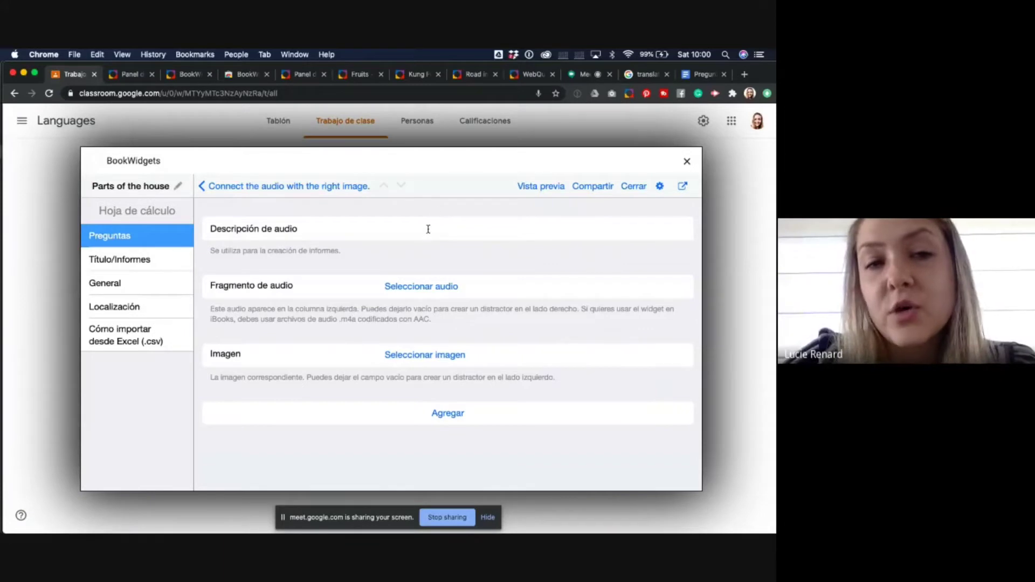
pyautogui.click(431, 228)
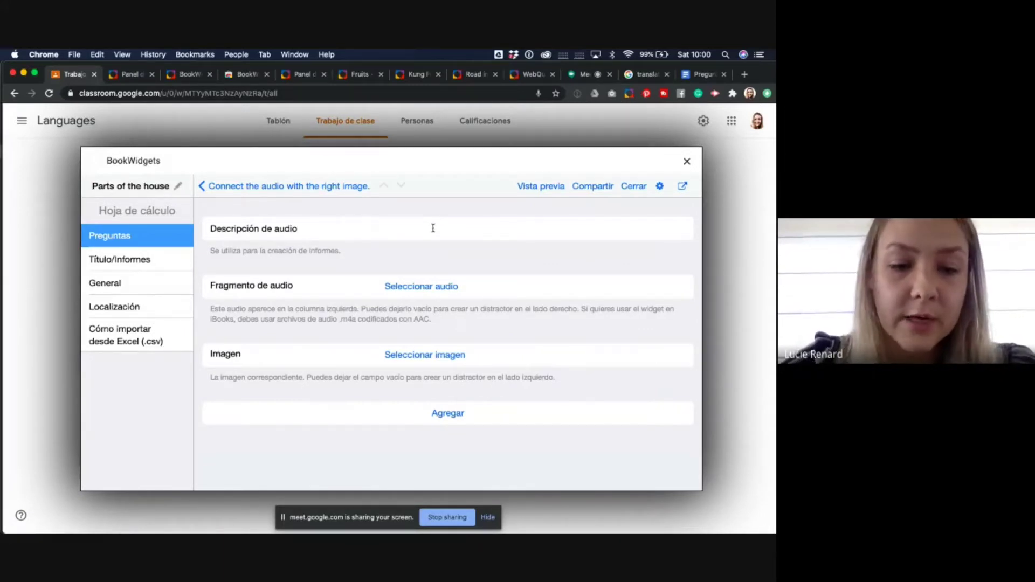
pyautogui.write('Bathroo')
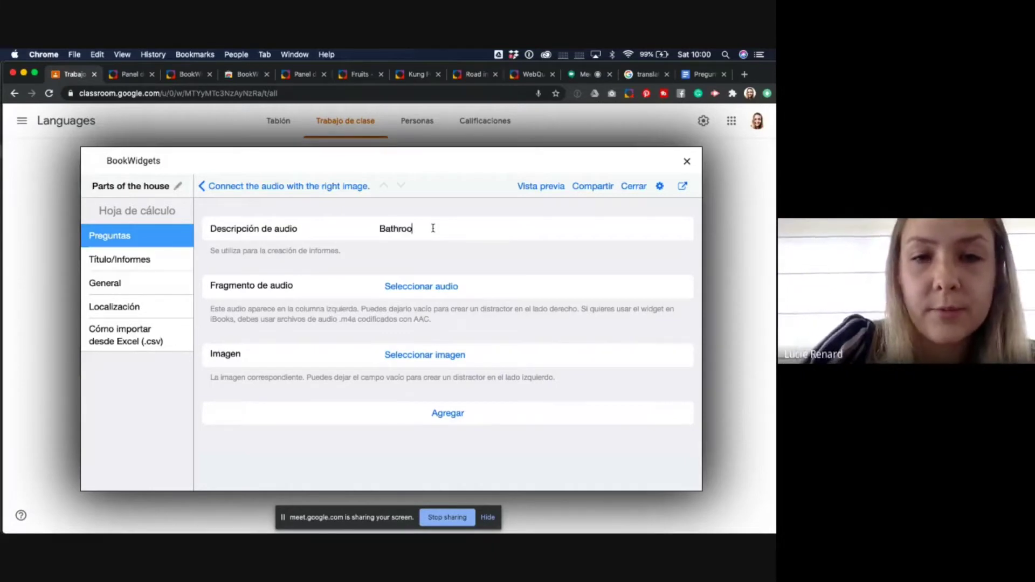
pyautogui.write('m')
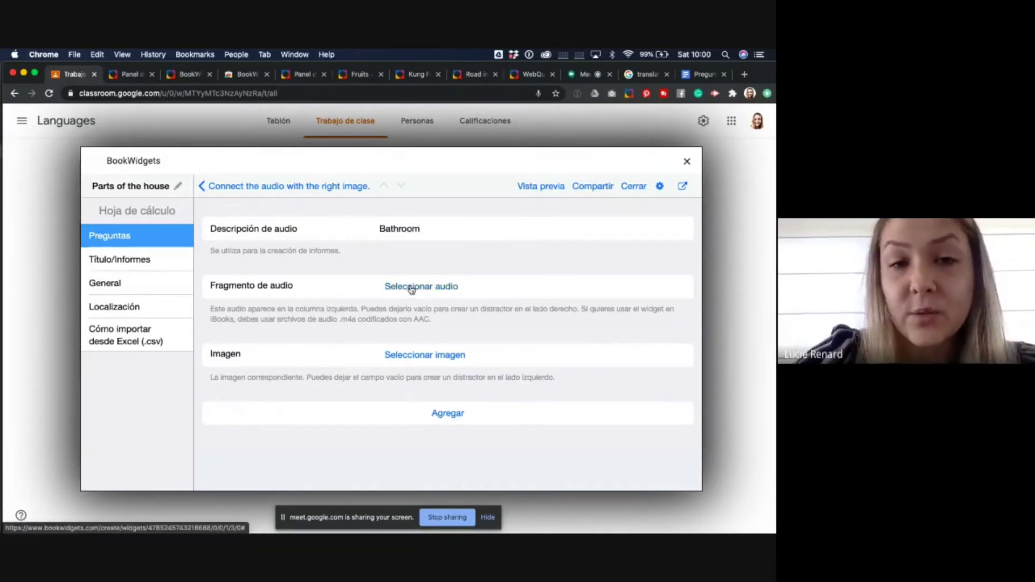
pyautogui.click(411, 288)
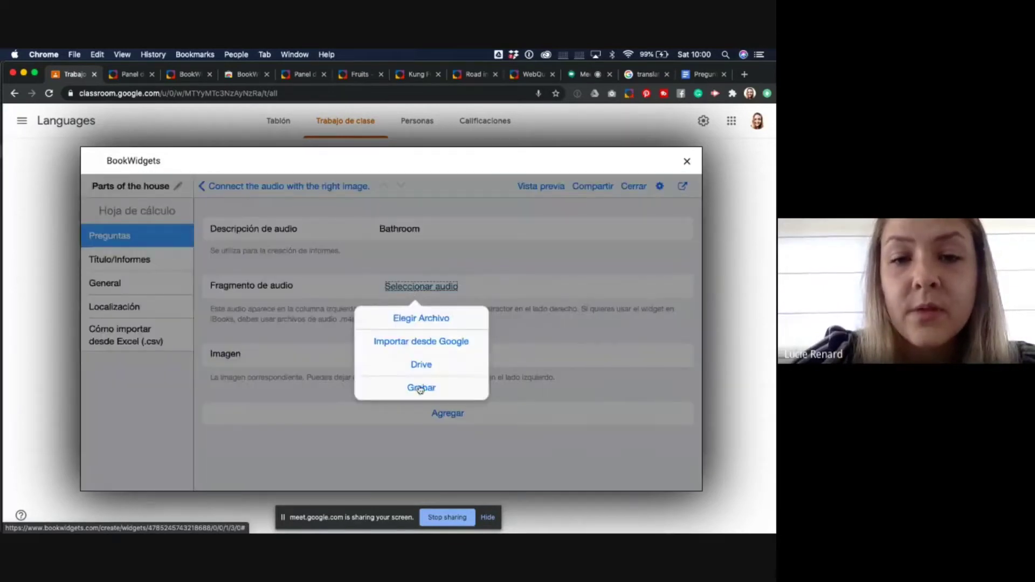
pyautogui.click(420, 388)
pyautogui.click(393, 333)
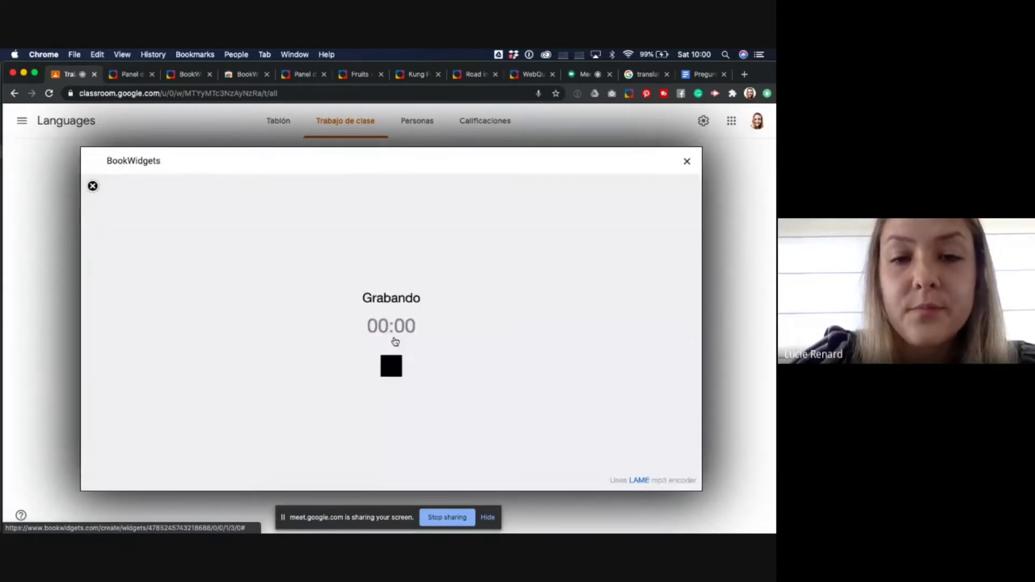
pyautogui.click(394, 365)
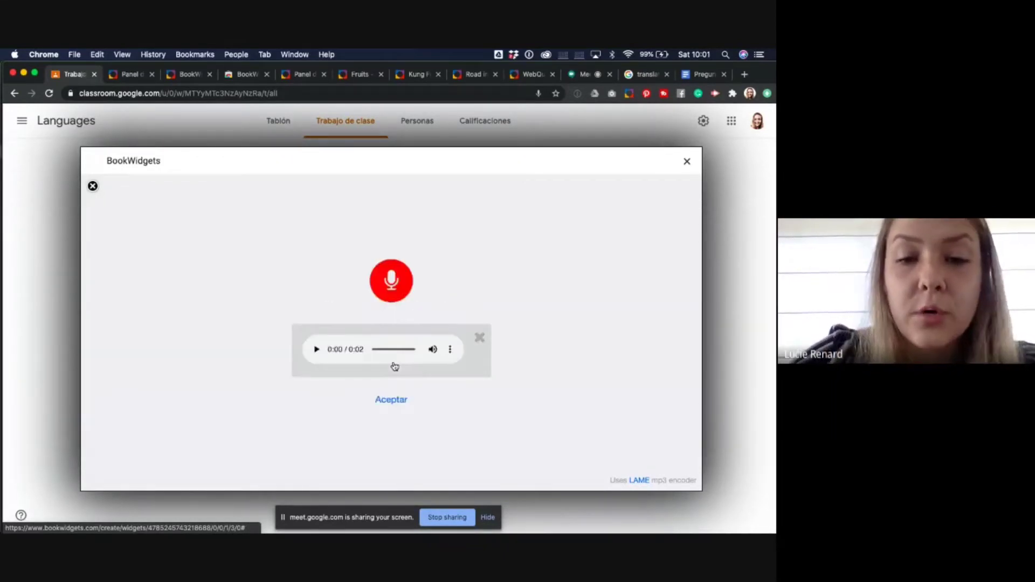
pyautogui.click(388, 401)
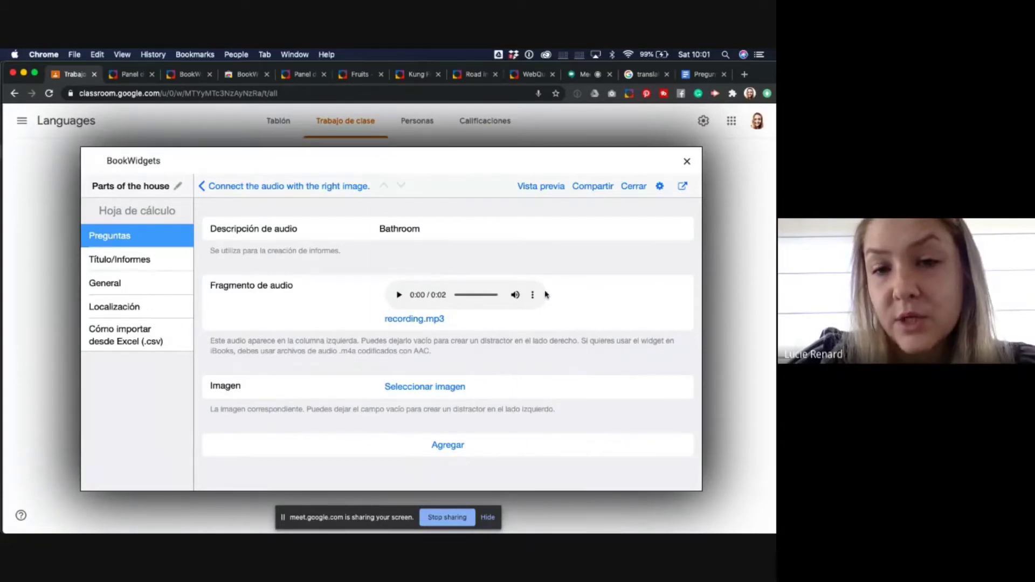
pyautogui.click(533, 297)
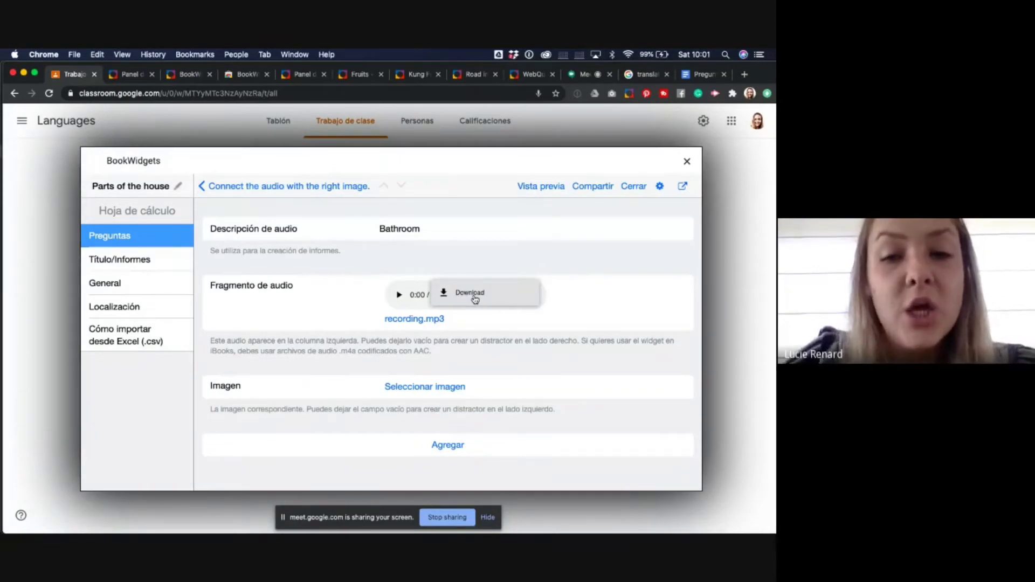
# - Give the Bathroom pair a white bathroom photo from an online 'bathroom' search and add it
pyautogui.click(464, 330)
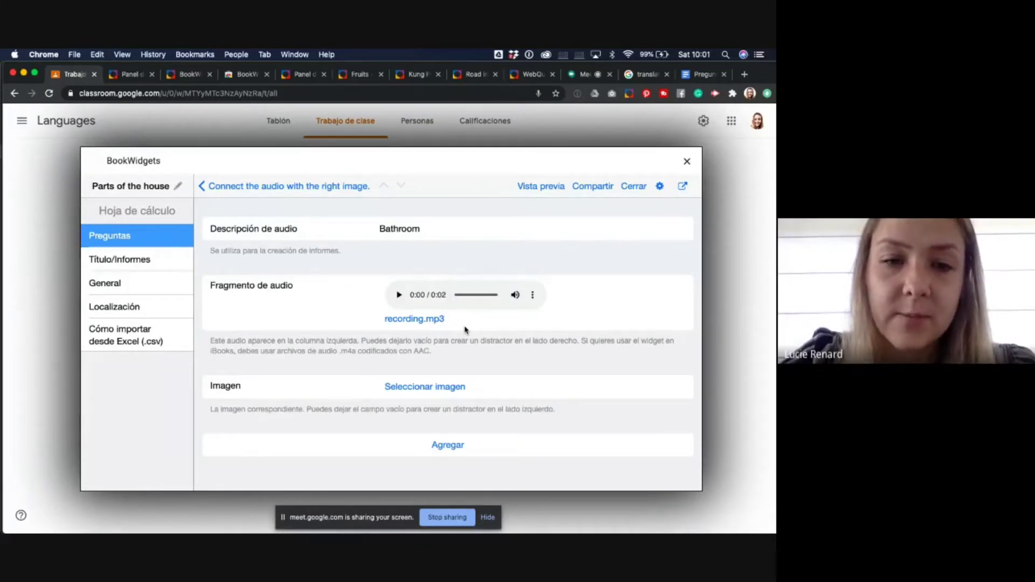
pyautogui.click(415, 389)
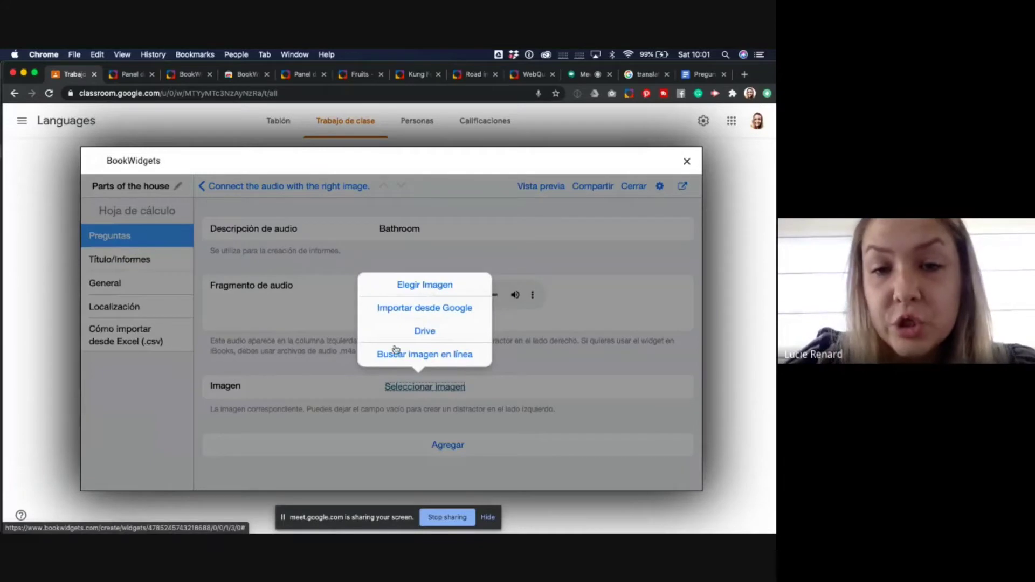
pyautogui.click(425, 355)
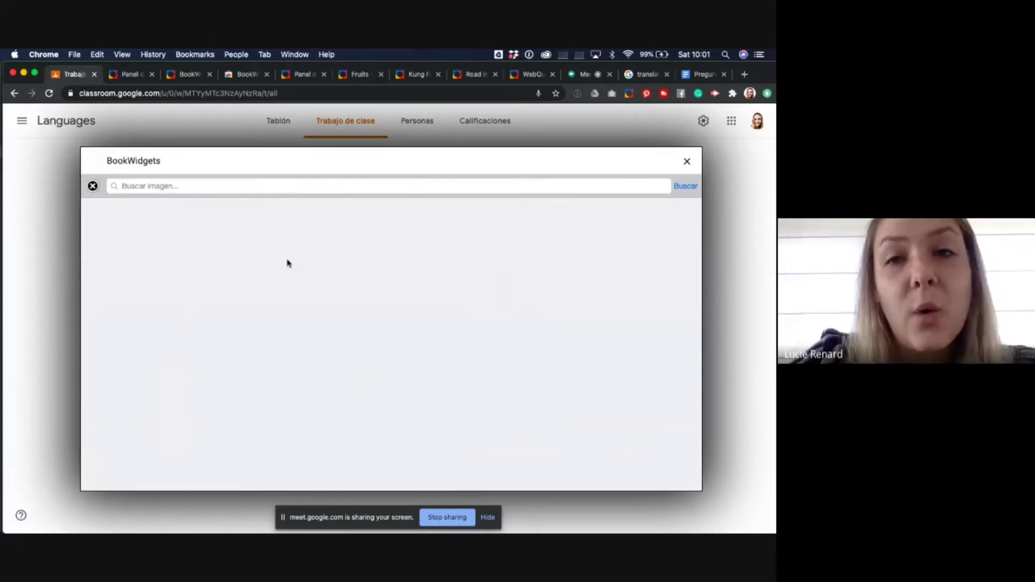
pyautogui.write('bathroom')
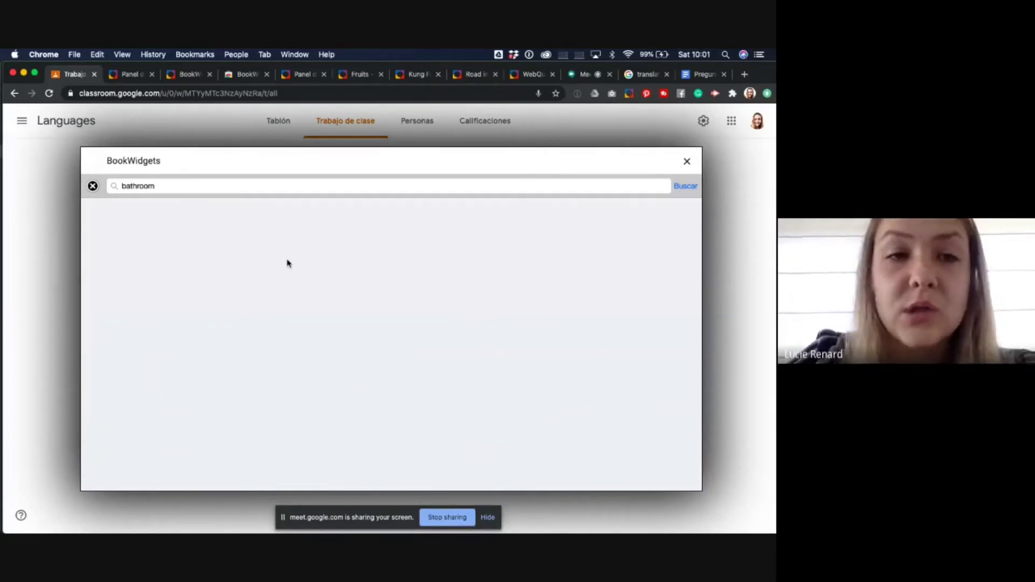
pyautogui.press('Return')
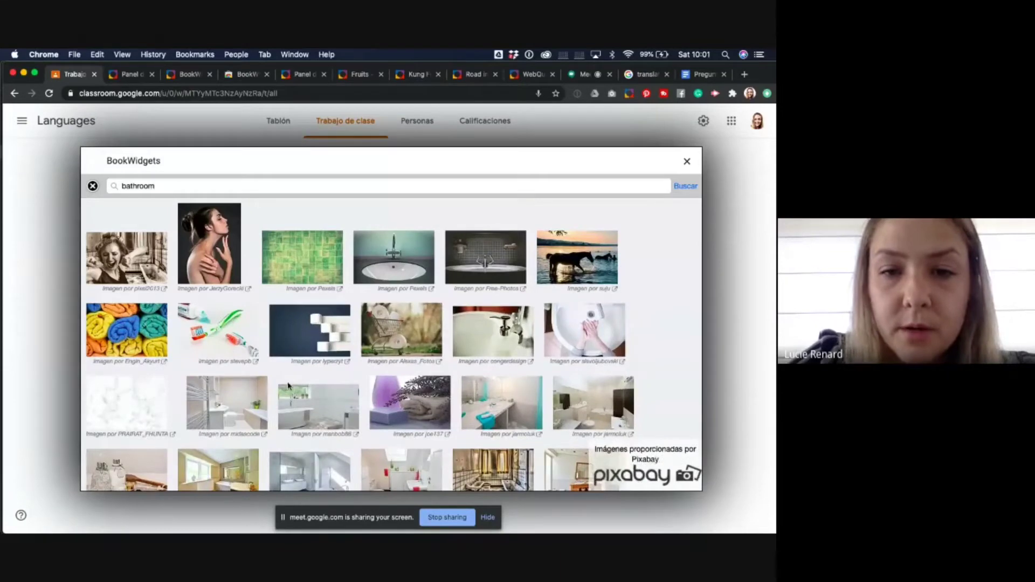
pyautogui.scroll(-3, 288, 386)
pyautogui.click(322, 308)
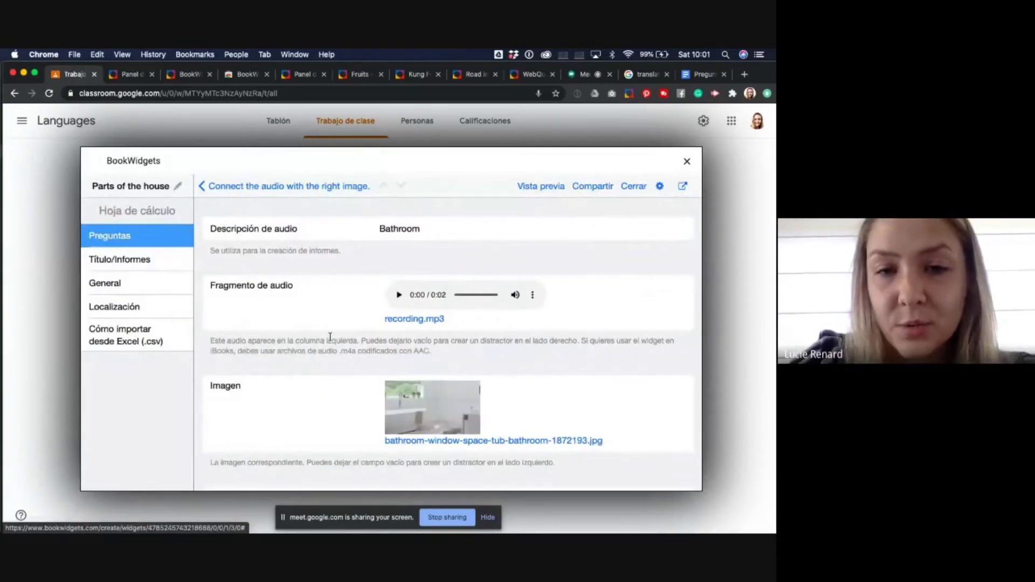
pyautogui.scroll(-2, 347, 388)
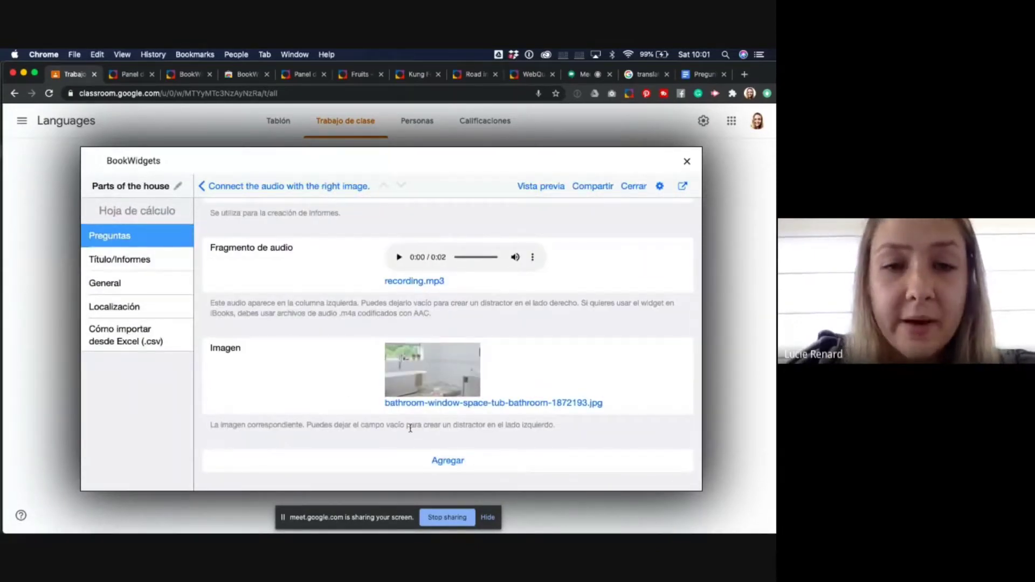
pyautogui.click(453, 462)
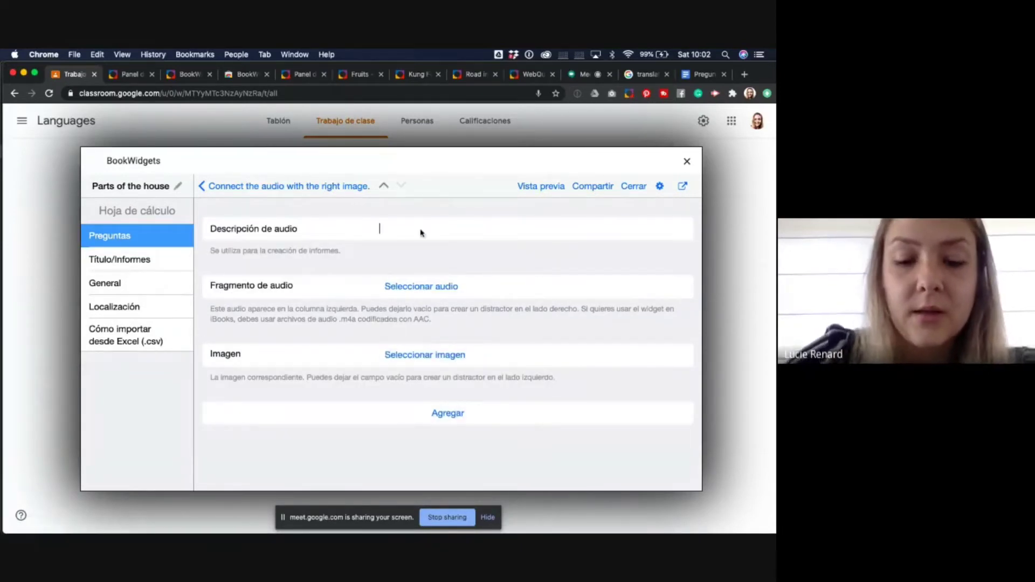
# - Describe the second pair as 'The bedroom', fixing its typo, and attach a recorded audio clip
pyautogui.write('Th ebedroom')
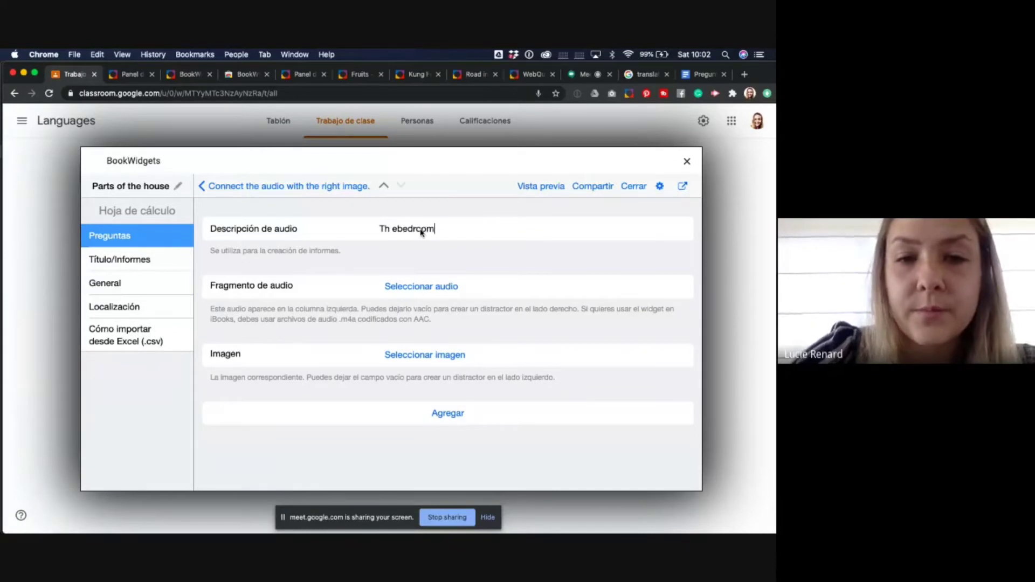
pyautogui.click(398, 229)
pyautogui.press('BackSpace')
pyautogui.press('BackSpace')
pyautogui.write('e')
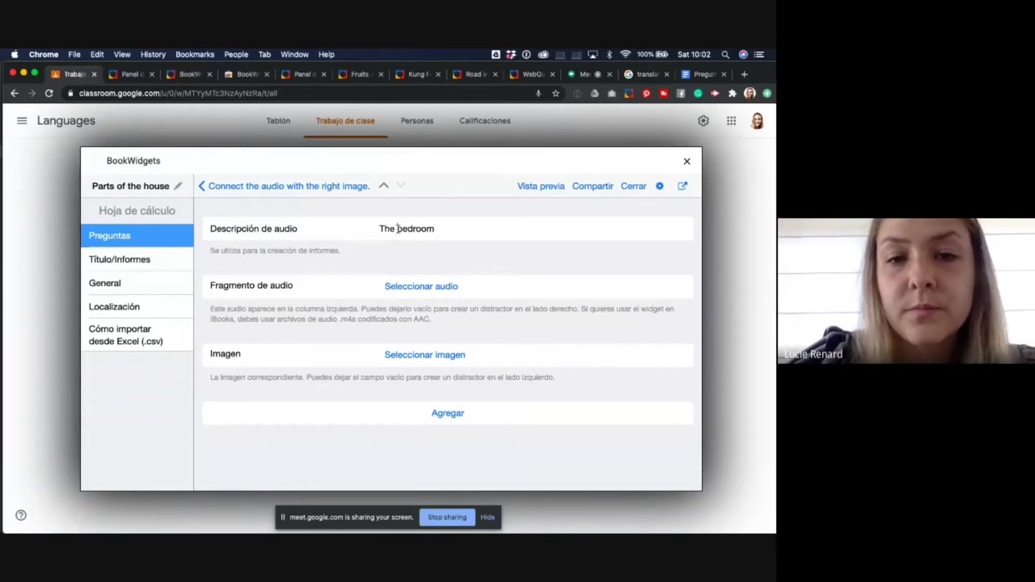
pyautogui.click(410, 287)
pyautogui.click(415, 317)
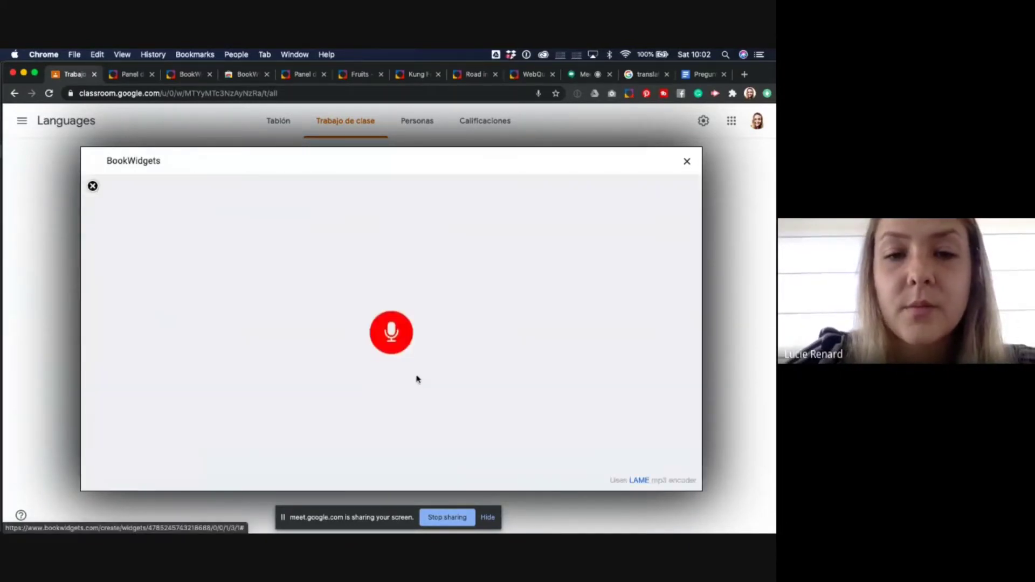
pyautogui.click(394, 334)
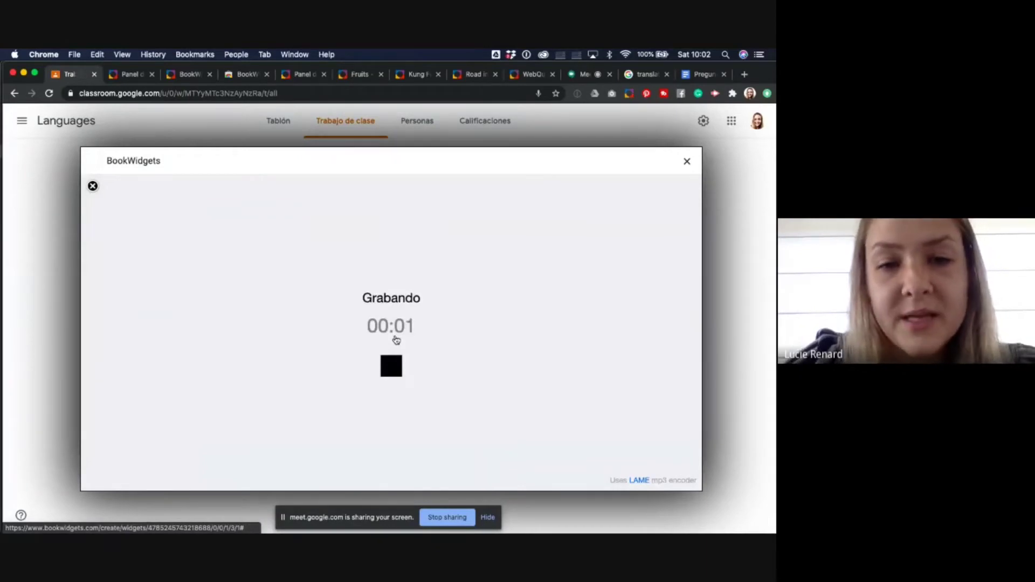
pyautogui.click(393, 365)
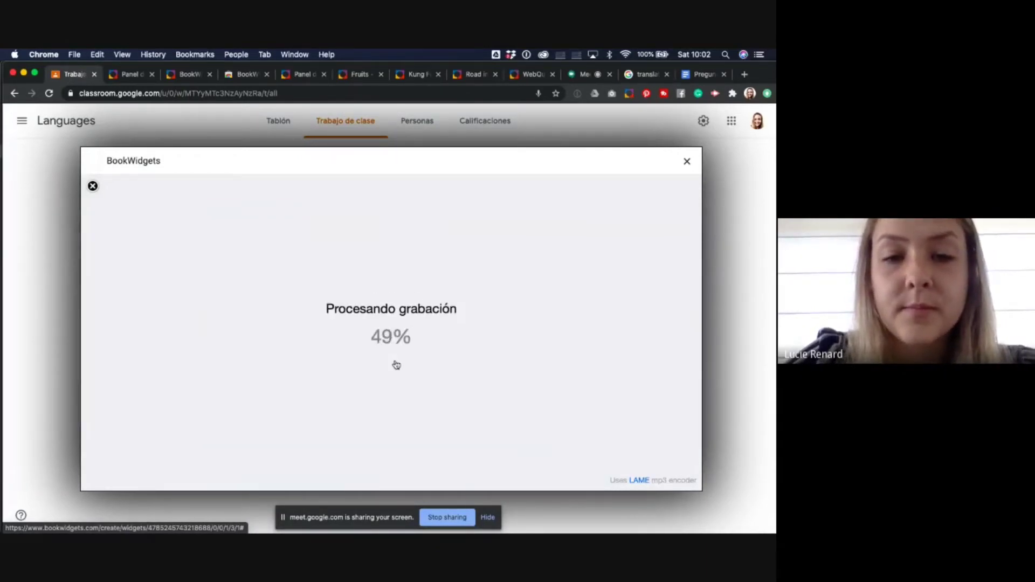
pyautogui.click(393, 400)
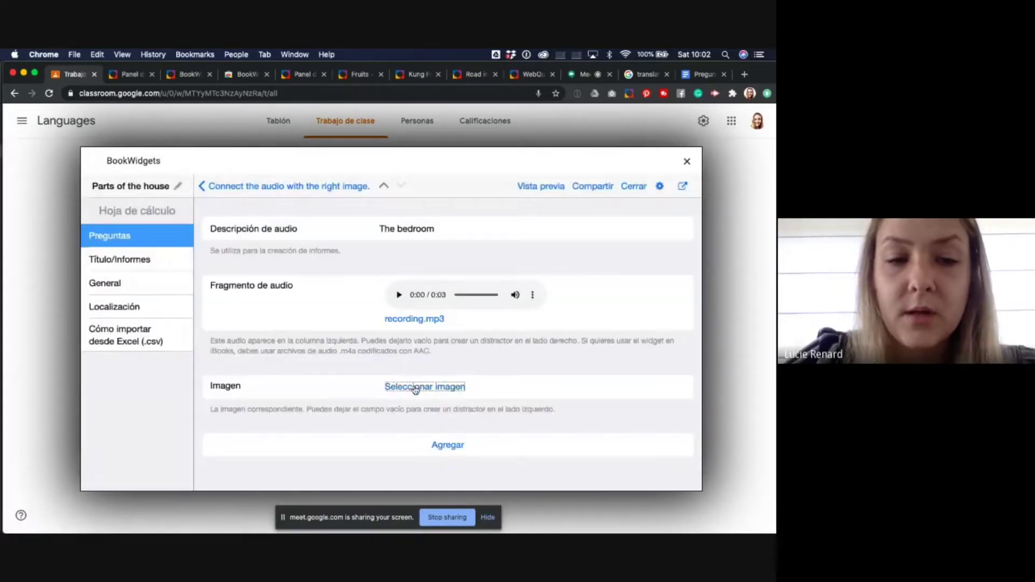
# - Pick a bedroom photo from an online 'bedroom' search and add the pair
pyautogui.click(415, 388)
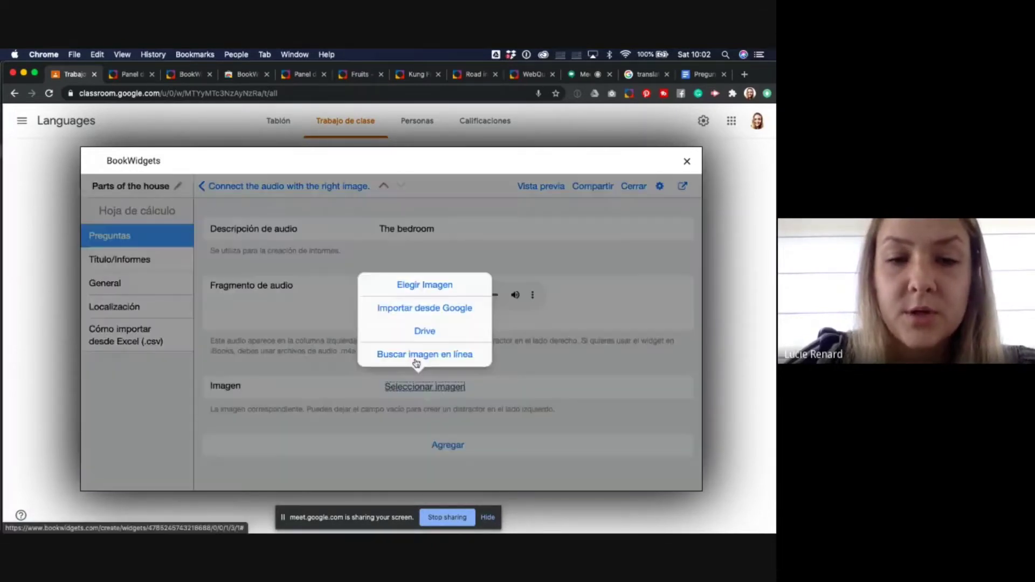
pyautogui.click(415, 360)
pyautogui.write('bedroom')
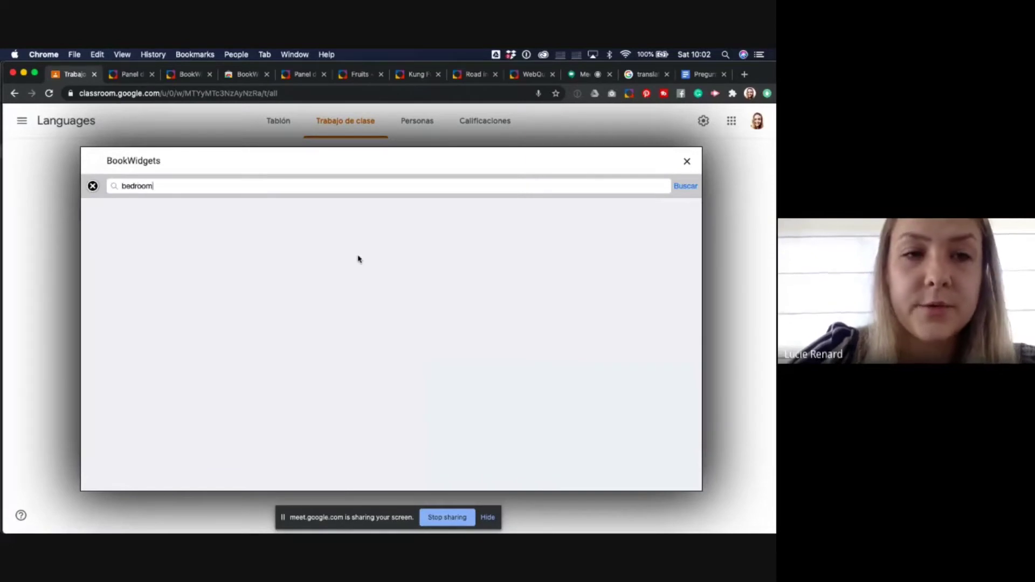
pyautogui.press('Return')
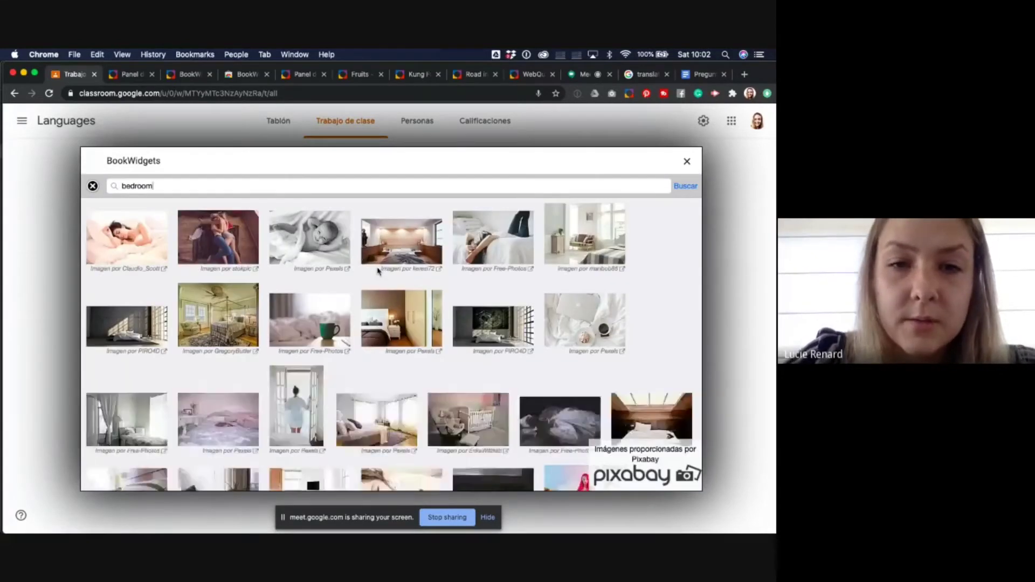
pyautogui.click(392, 260)
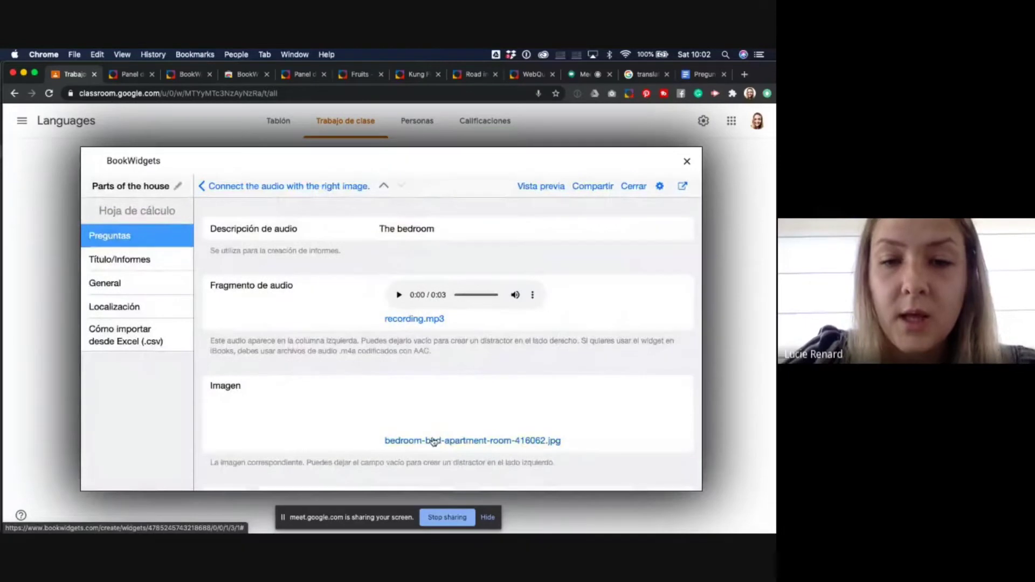
pyautogui.scroll(-1, 434, 442)
pyautogui.click(450, 462)
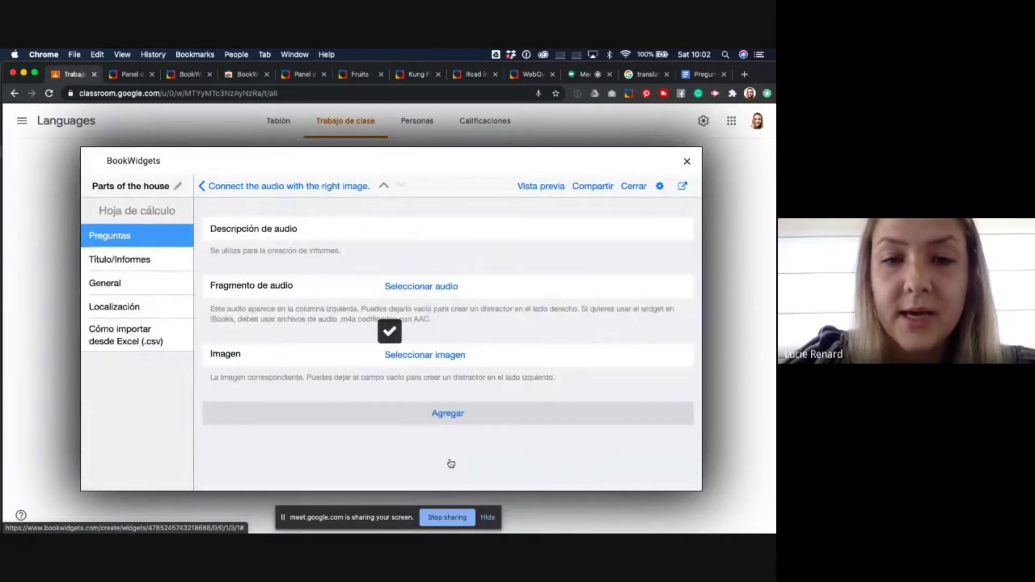
# - Label the new pair 'The living room' and record a 3-second audio clip for it
pyautogui.click(416, 226)
pyautogui.write('T')
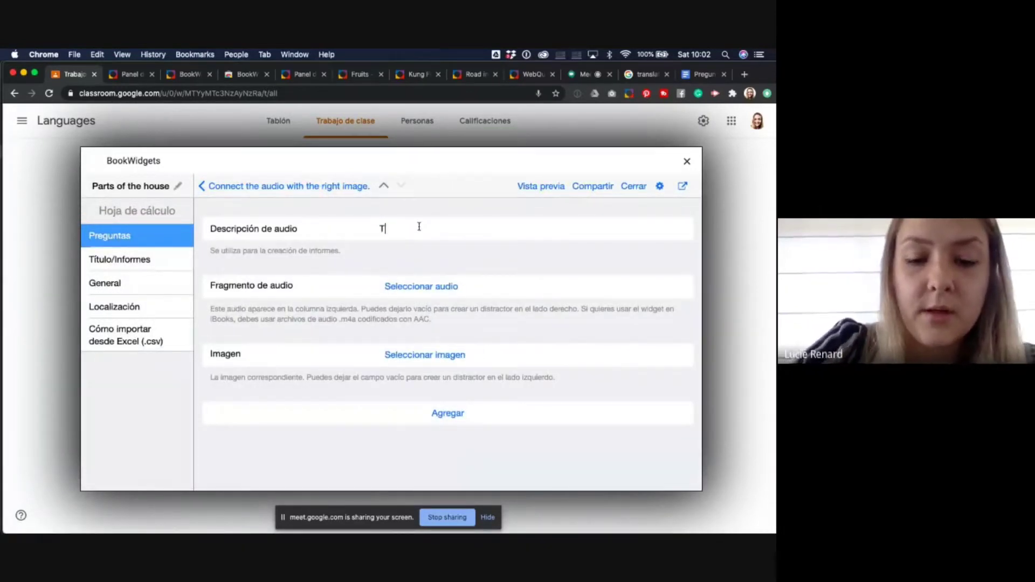
pyautogui.write('he living room')
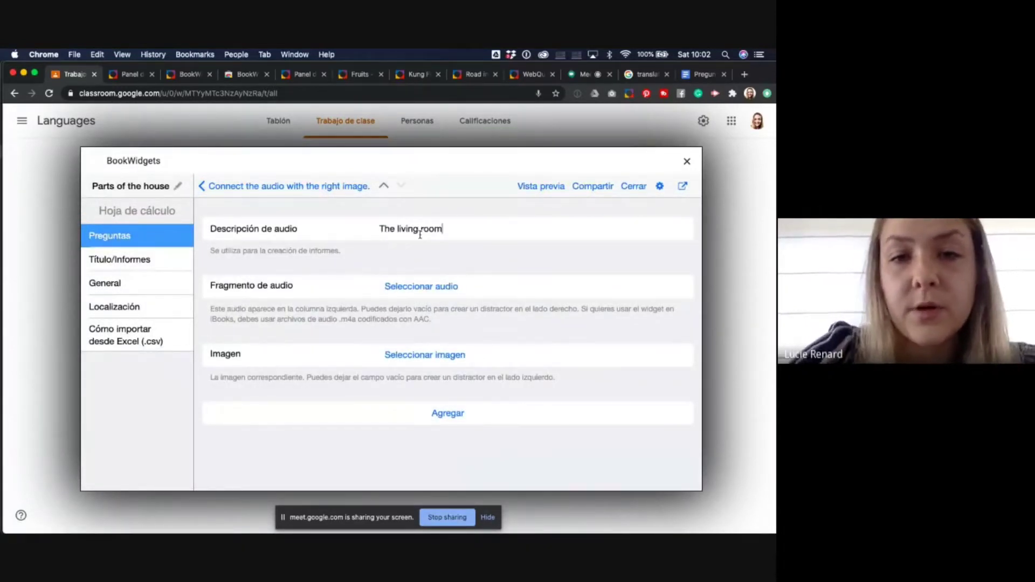
pyautogui.click(418, 287)
pyautogui.click(419, 390)
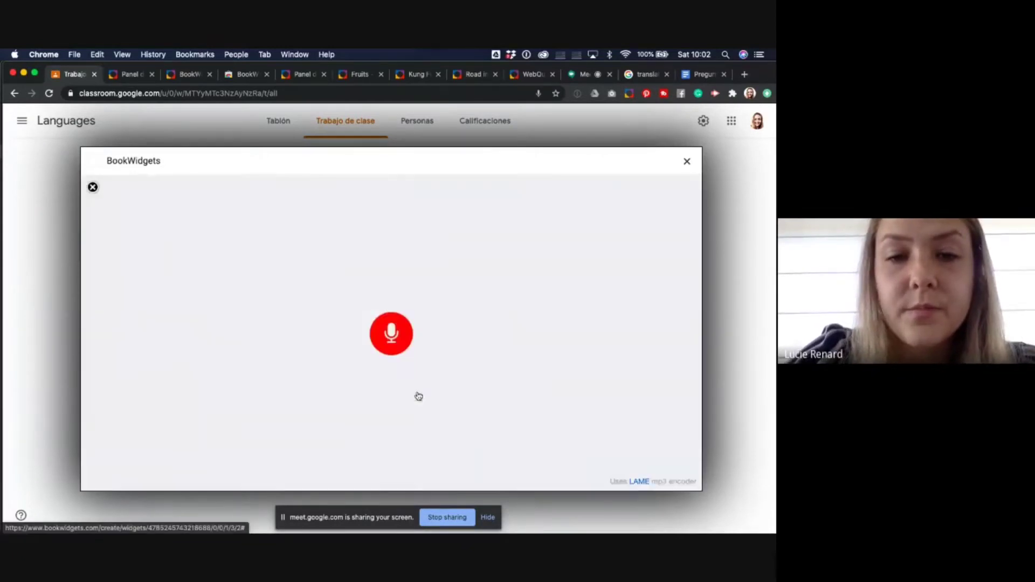
pyautogui.click(396, 337)
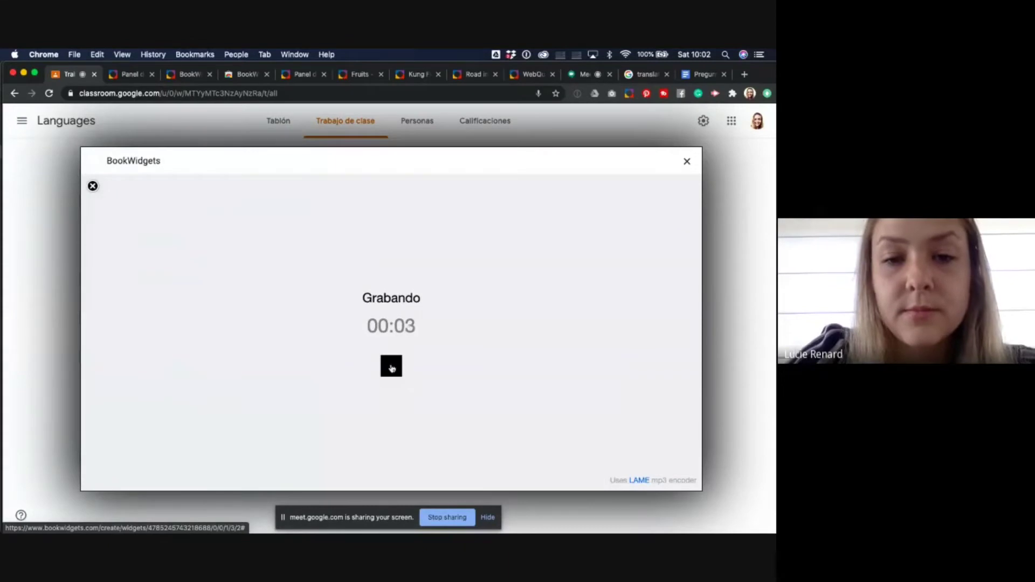
pyautogui.click(391, 366)
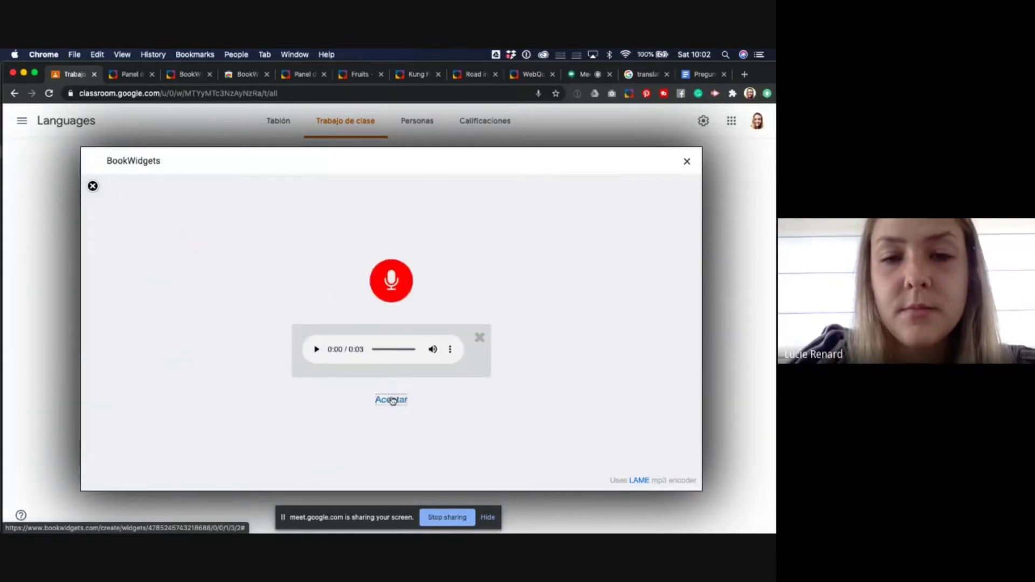
pyautogui.click(392, 399)
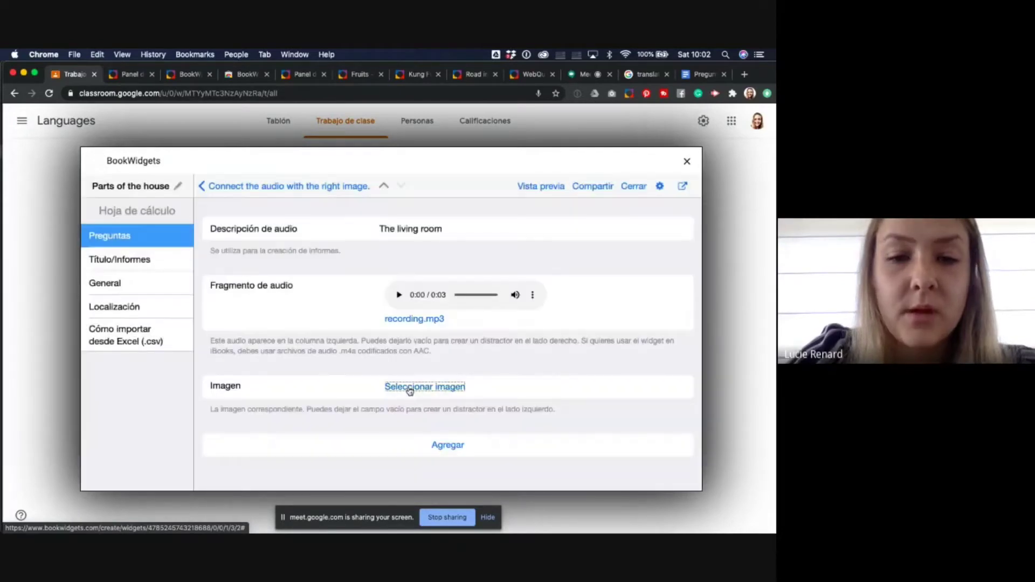
# - Add a web-searched 'living room' photo with a chair and sofa to the pair
pyautogui.click(409, 388)
pyautogui.click(411, 354)
pyautogui.write('l')
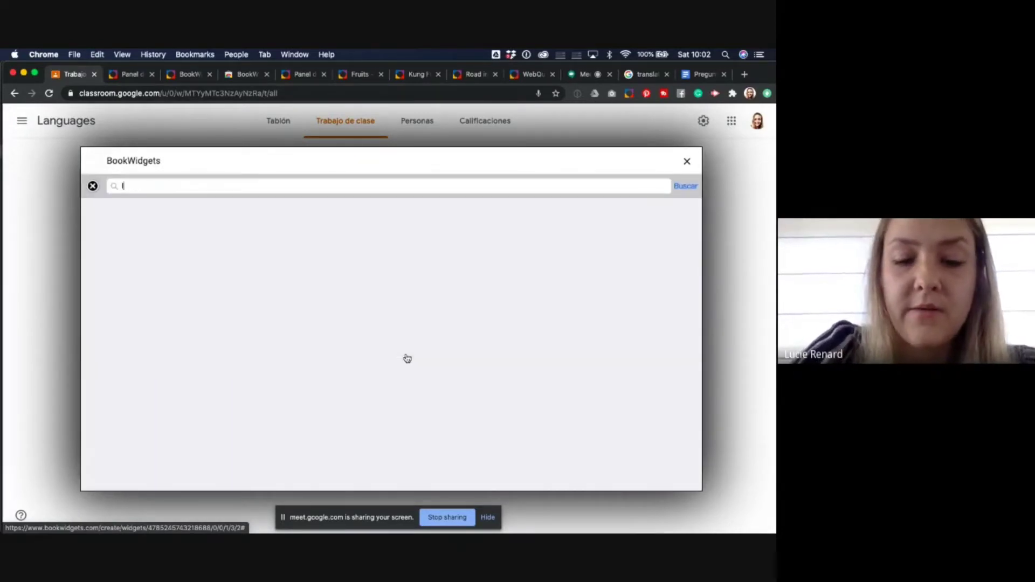
pyautogui.write('iving')
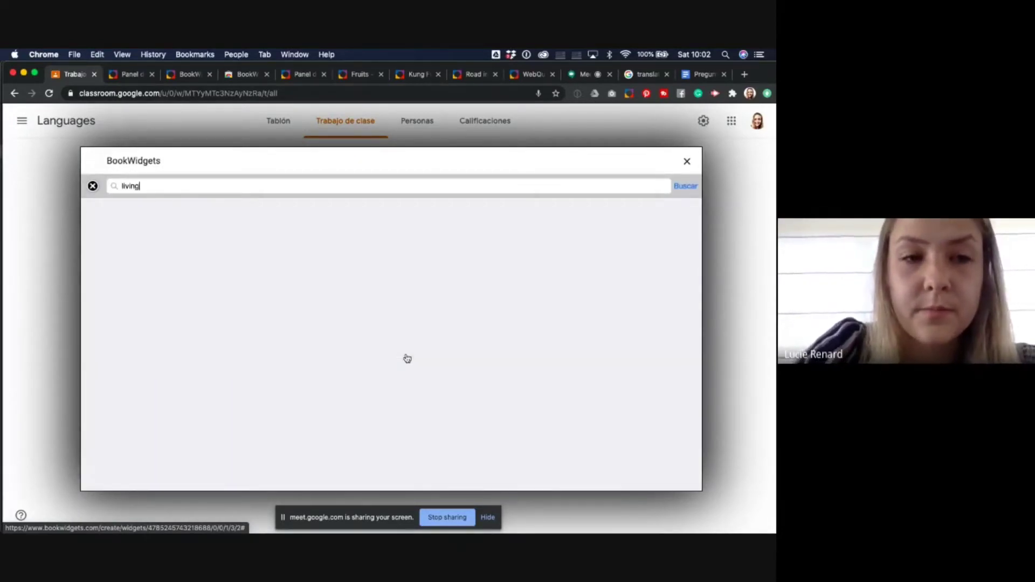
pyautogui.write(' room')
pyautogui.press('Return')
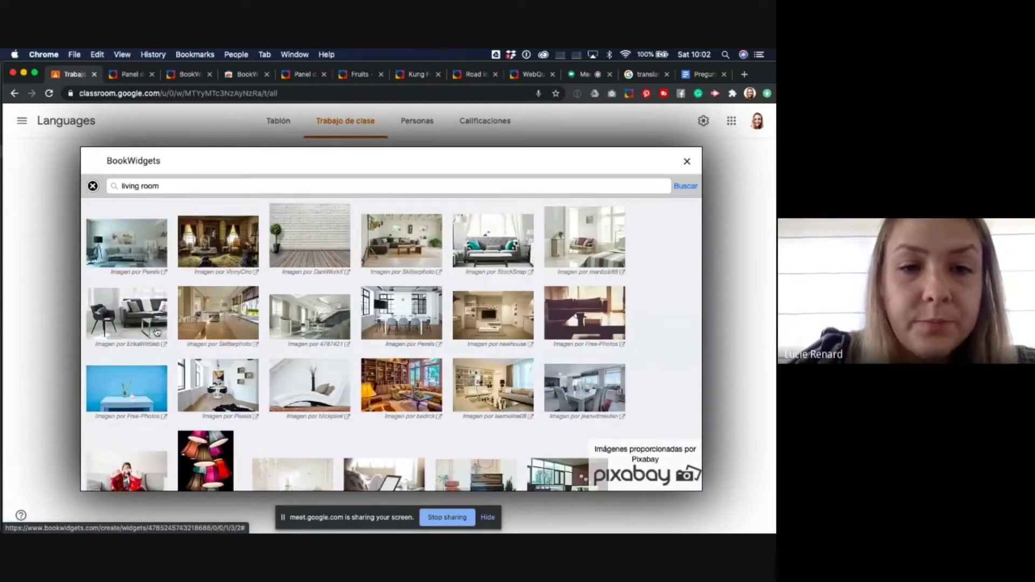
pyautogui.click(157, 331)
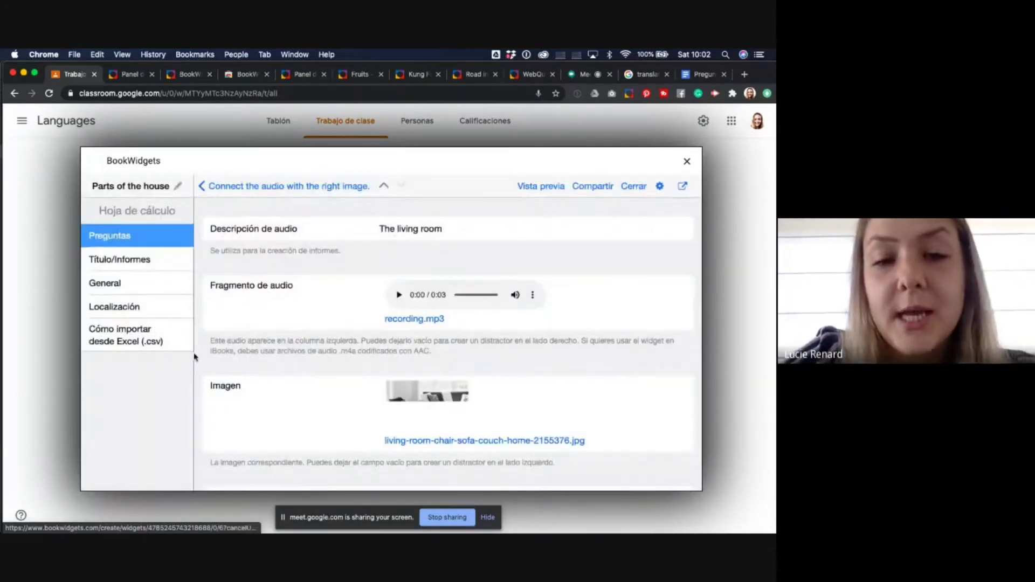
pyautogui.click(225, 188)
pyautogui.scroll(-5, 296, 342)
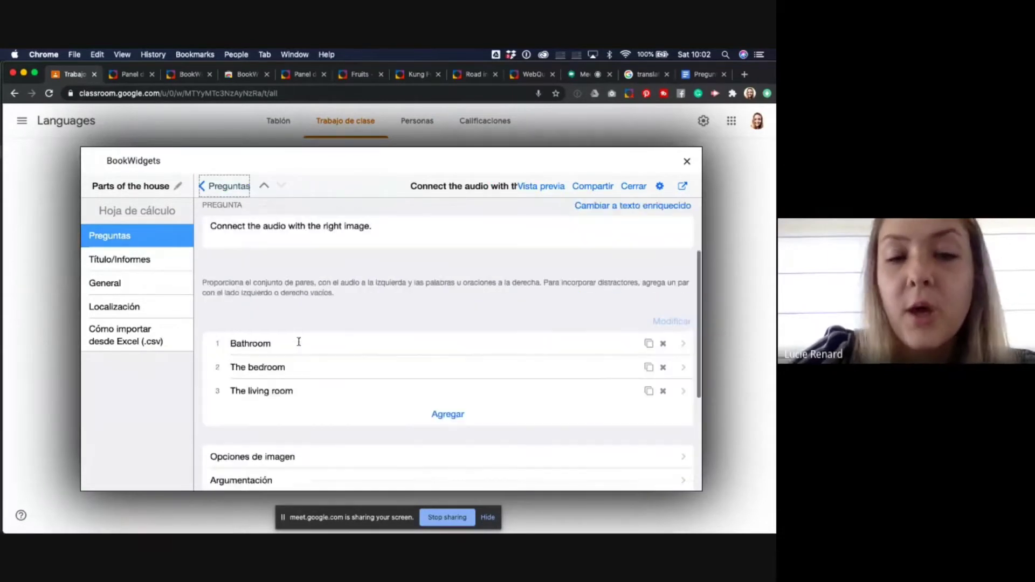
pyautogui.scroll(-5, 259, 403)
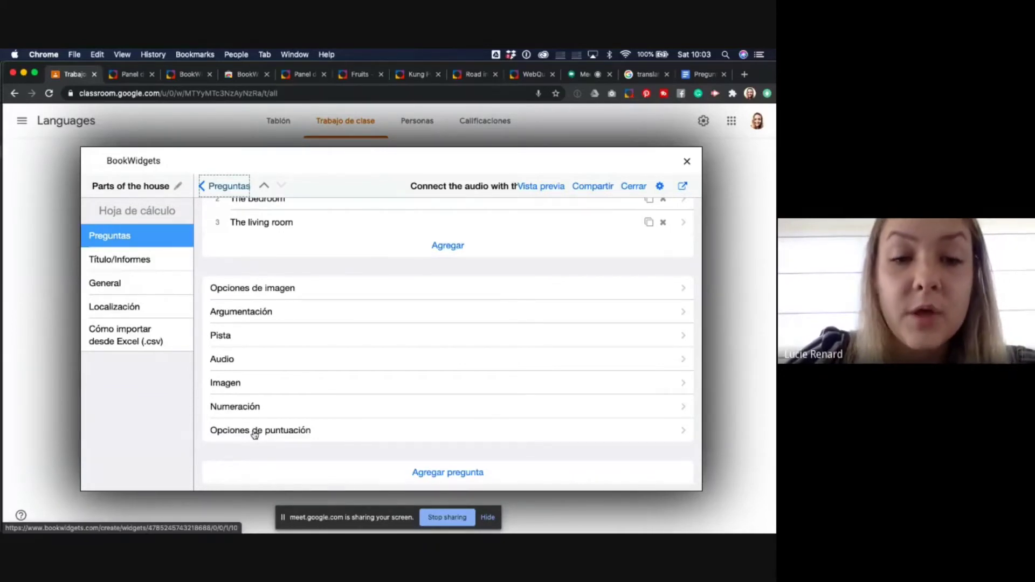
pyautogui.scroll(2, 255, 431)
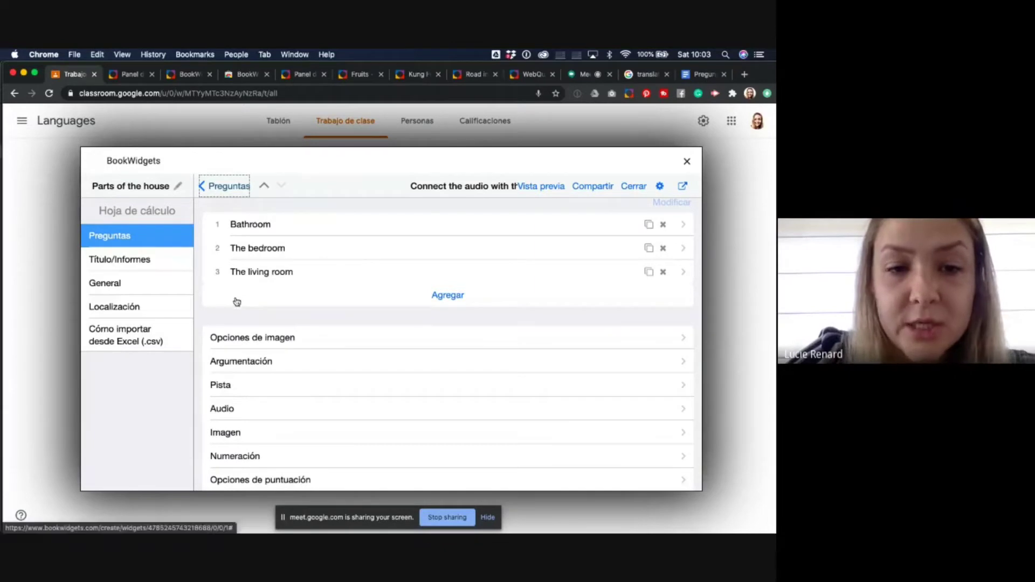
pyautogui.scroll(-1, 240, 326)
pyautogui.click(258, 439)
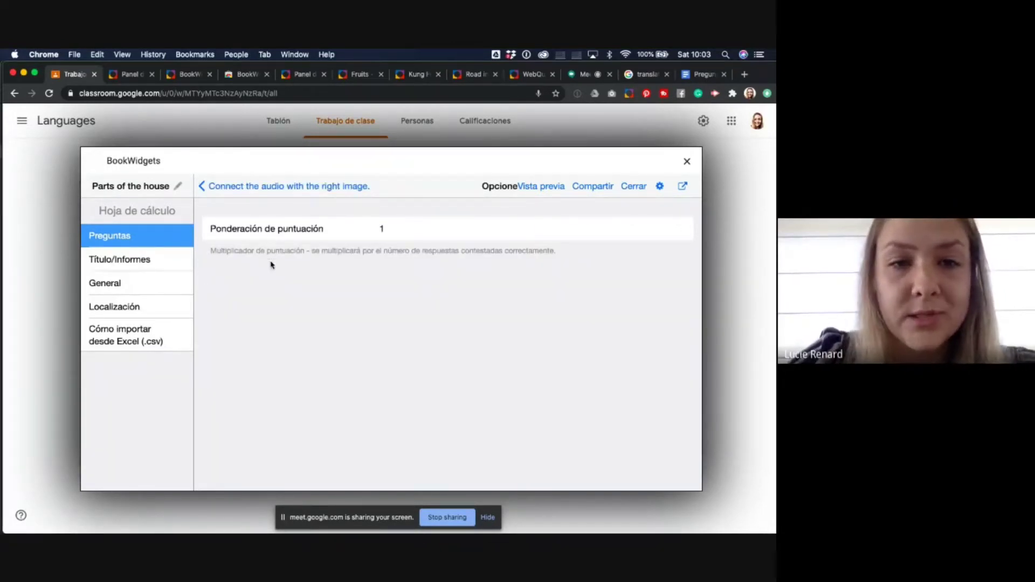
pyautogui.click(221, 187)
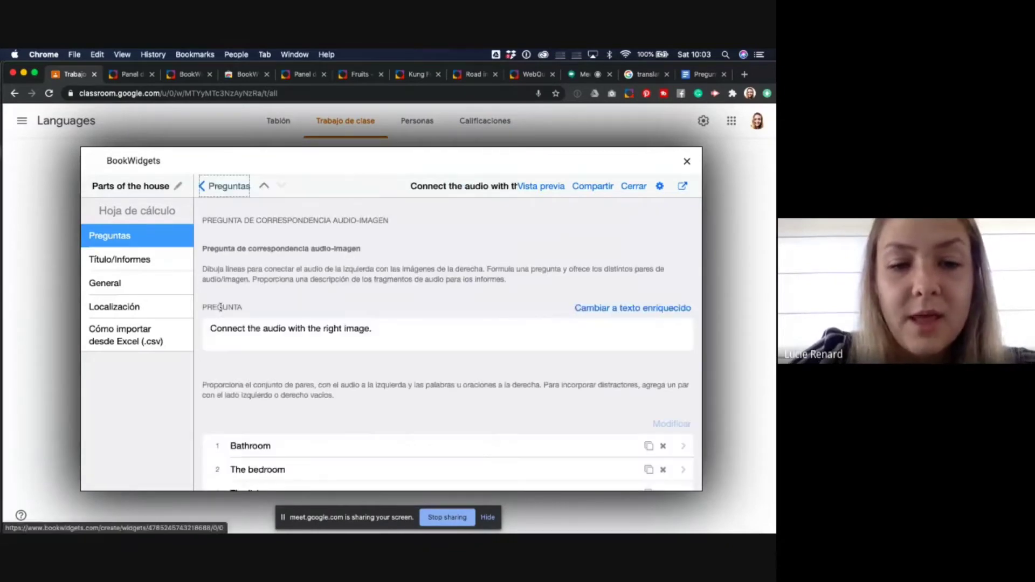
pyautogui.scroll(-5, 215, 345)
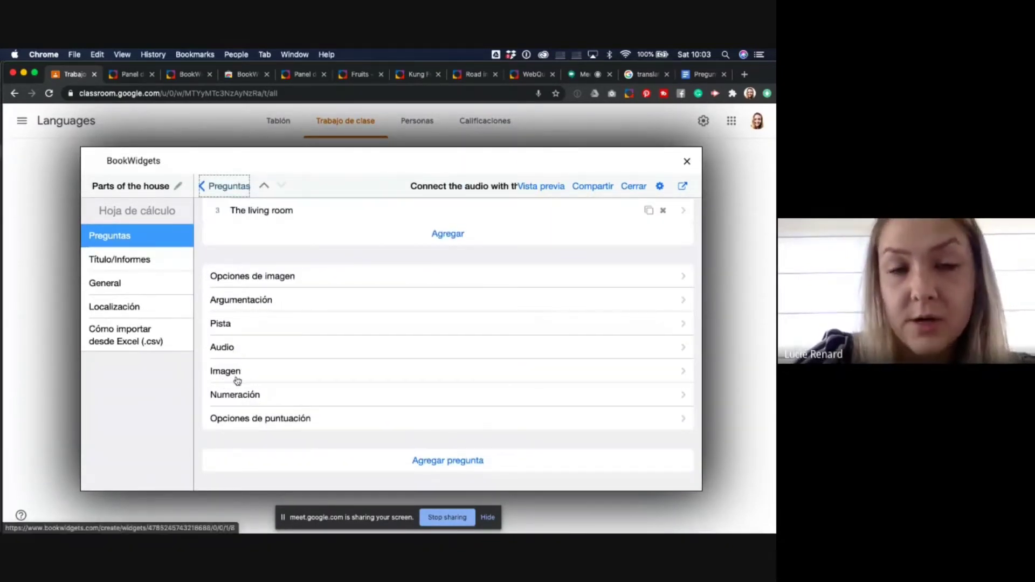
pyautogui.scroll(5, 238, 381)
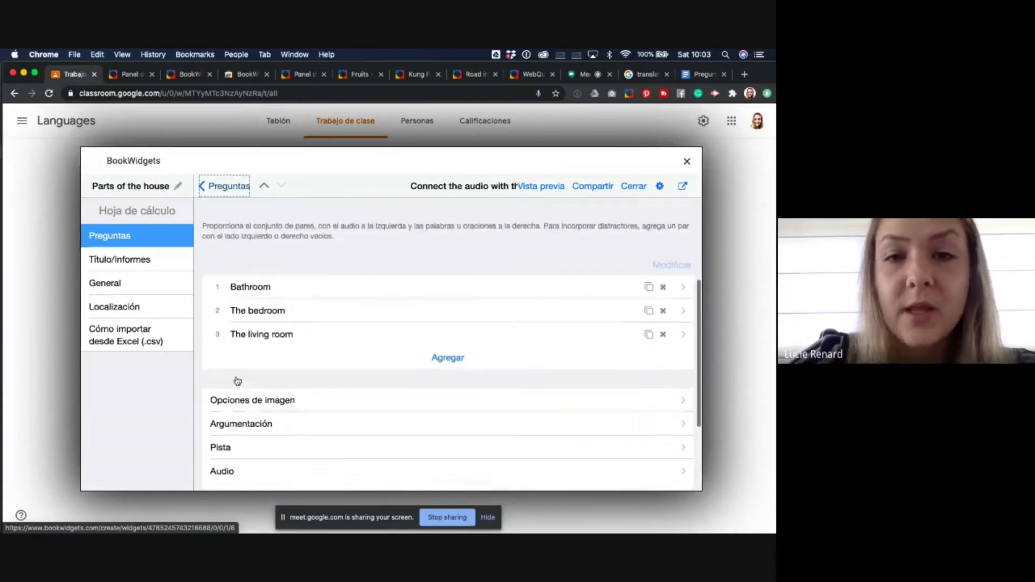
pyautogui.scroll(5, 237, 381)
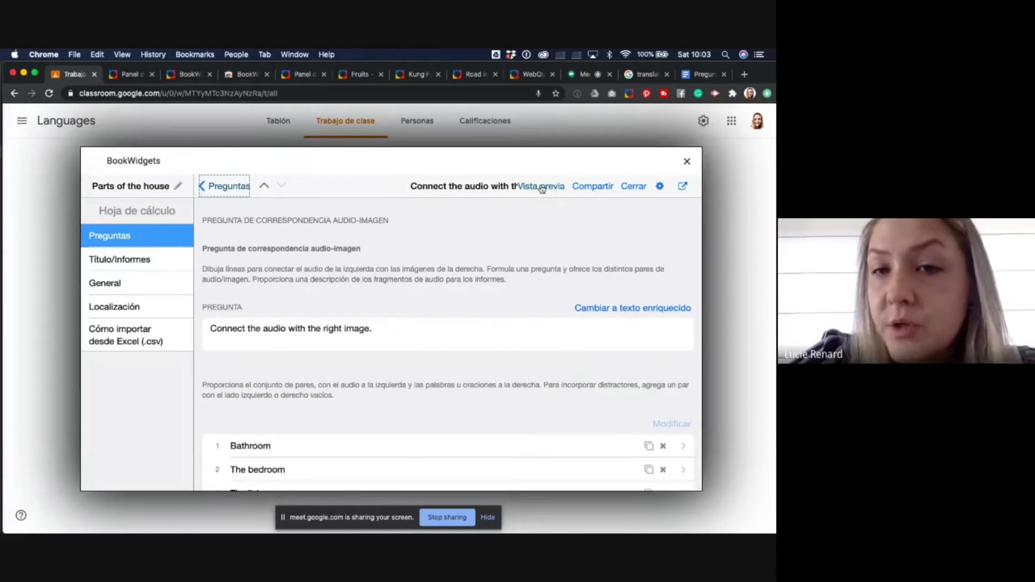
pyautogui.click(541, 187)
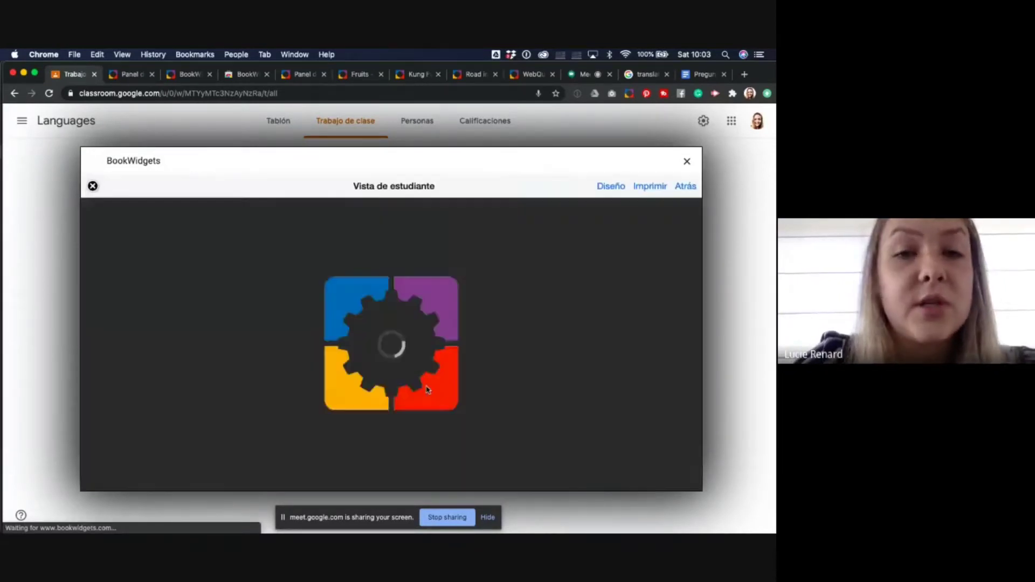
pyautogui.scroll(-3, 377, 371)
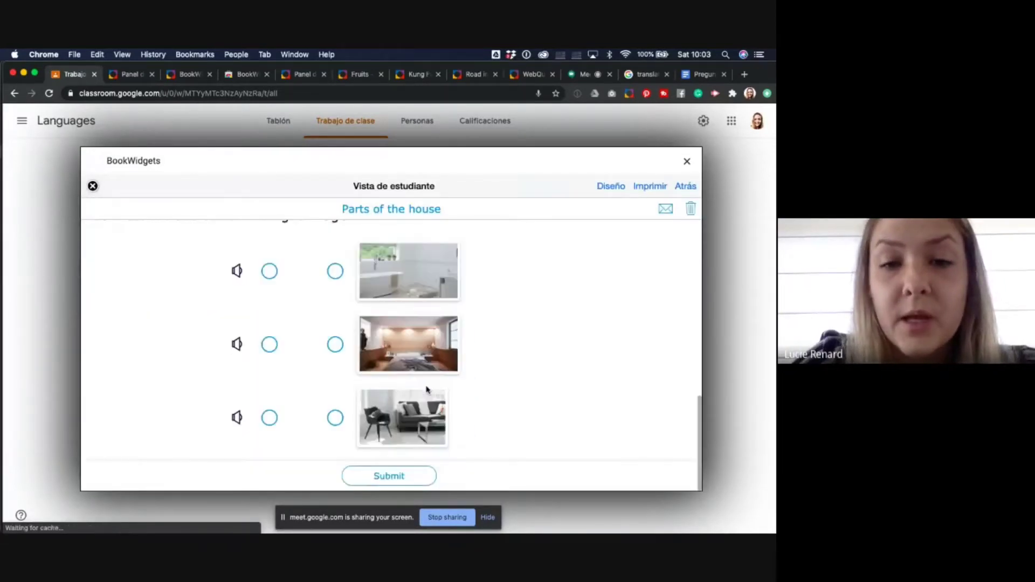
pyautogui.scroll(1, 333, 356)
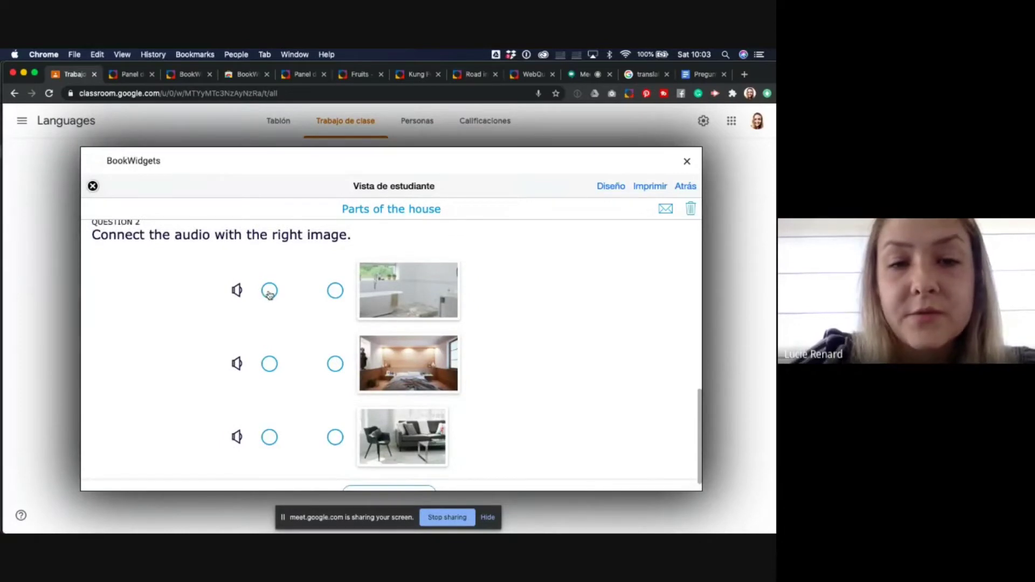
pyautogui.moveTo(269, 290); pyautogui.dragTo(328, 365)
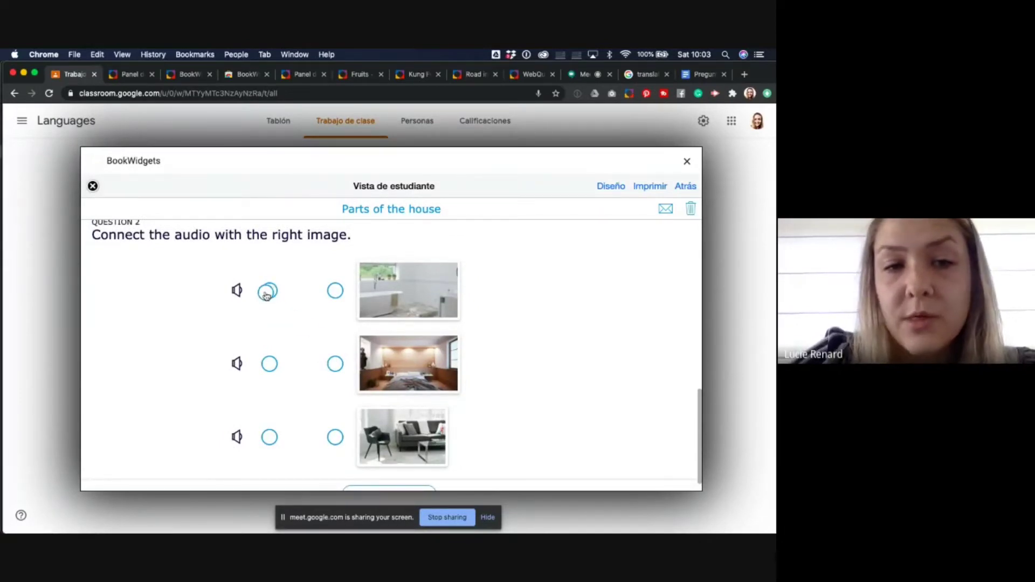
pyautogui.click(234, 291)
pyautogui.click(236, 291)
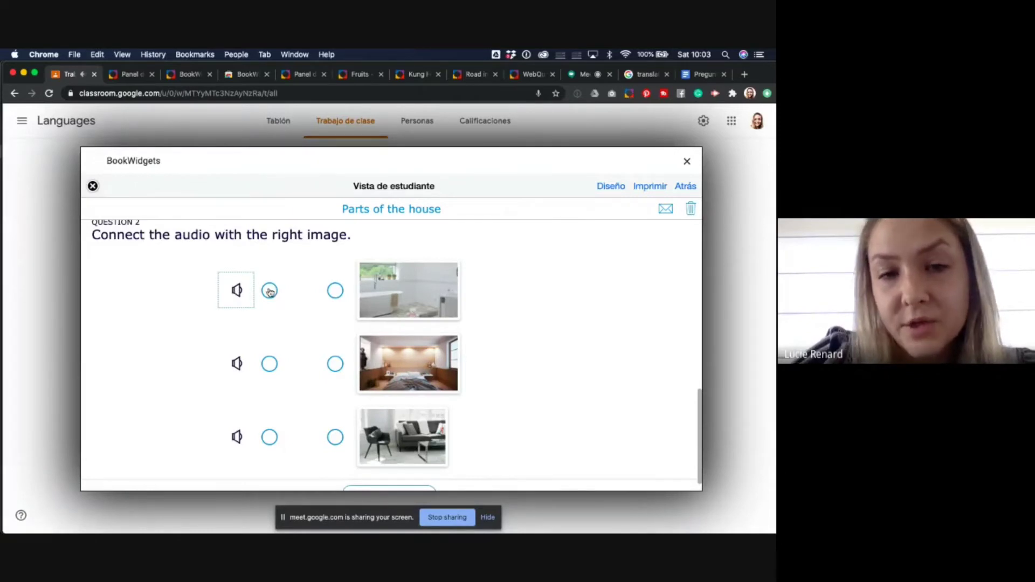
pyautogui.moveTo(269, 290)
pyautogui.mouseDown()
pyautogui.moveTo(330, 292)
pyautogui.moveTo(269, 290)
pyautogui.mouseUp()
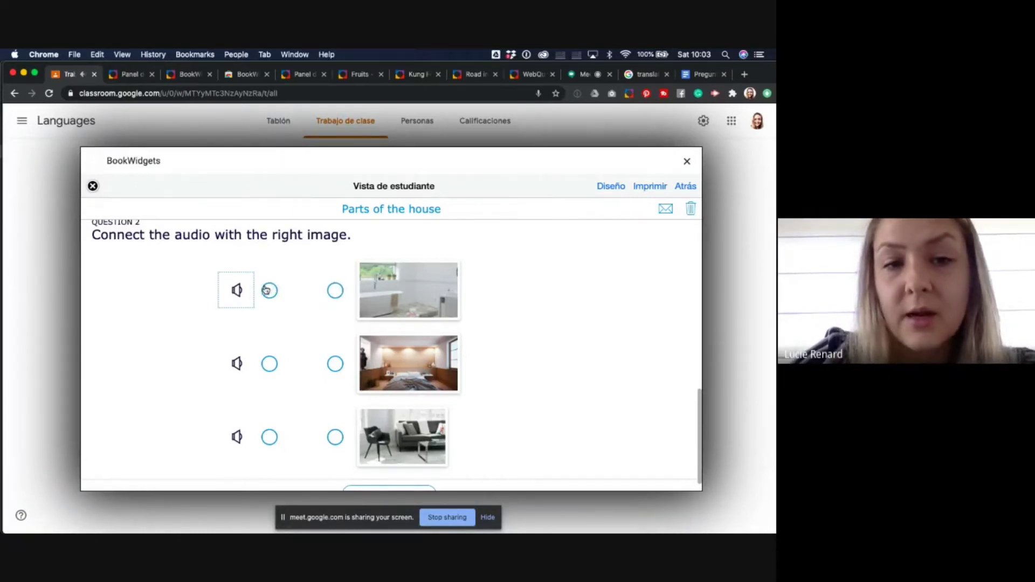
pyautogui.scroll(-1, 296, 416)
pyautogui.scroll(3, 296, 415)
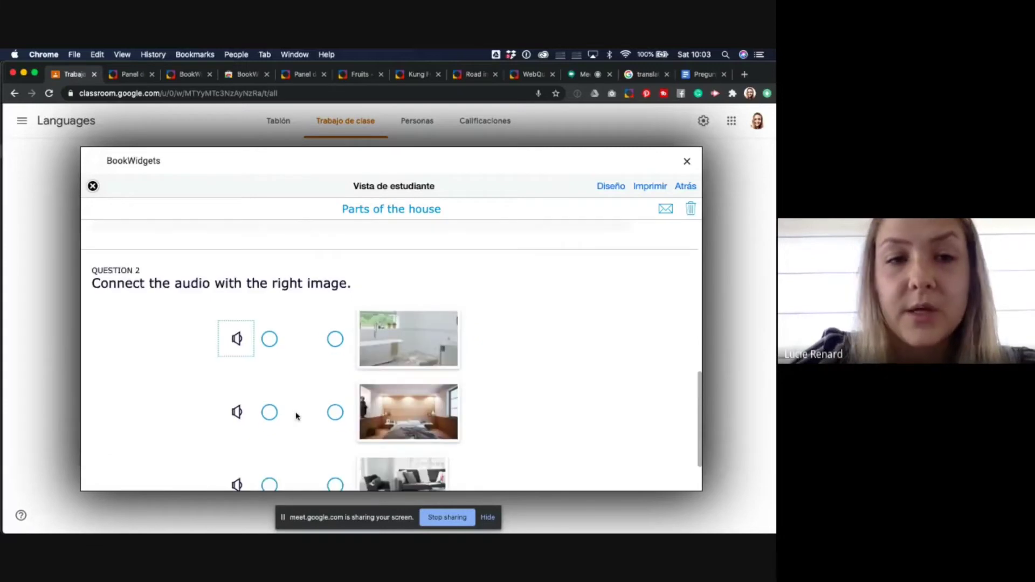
pyautogui.scroll(10, 296, 415)
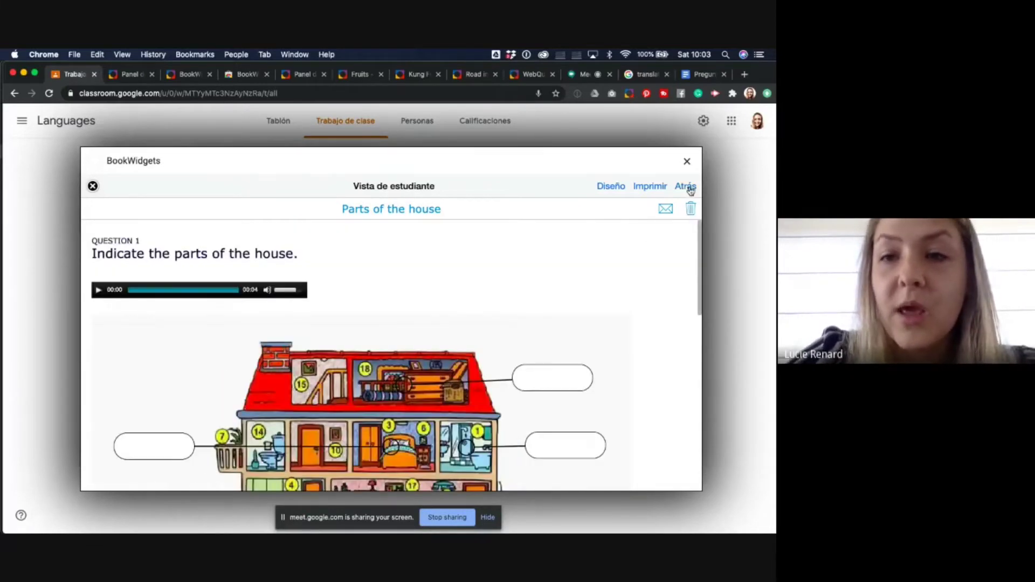
pyautogui.click(685, 187)
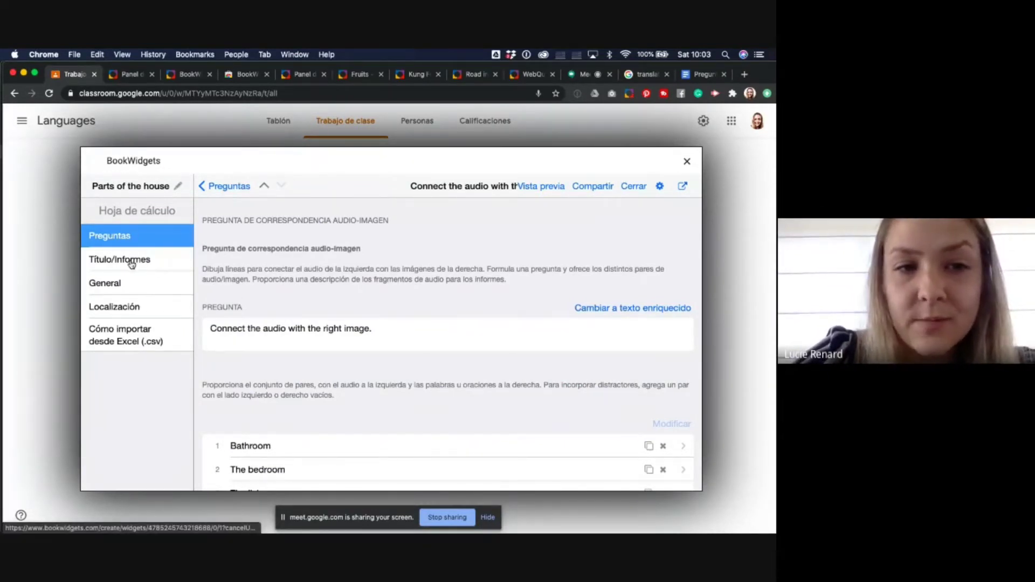
# - Go to the Título/Informes settings page of the worksheet
pyautogui.click(131, 264)
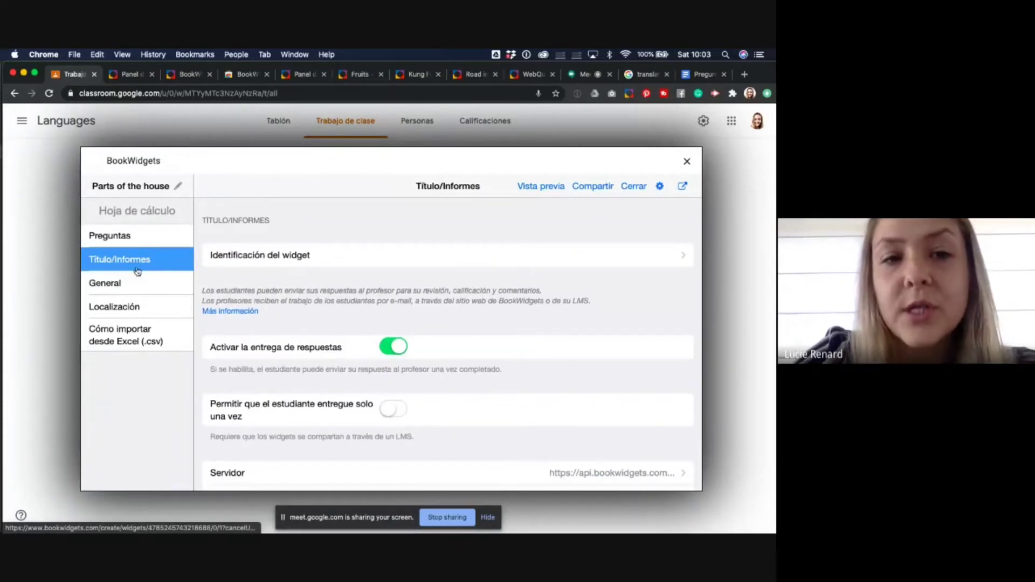
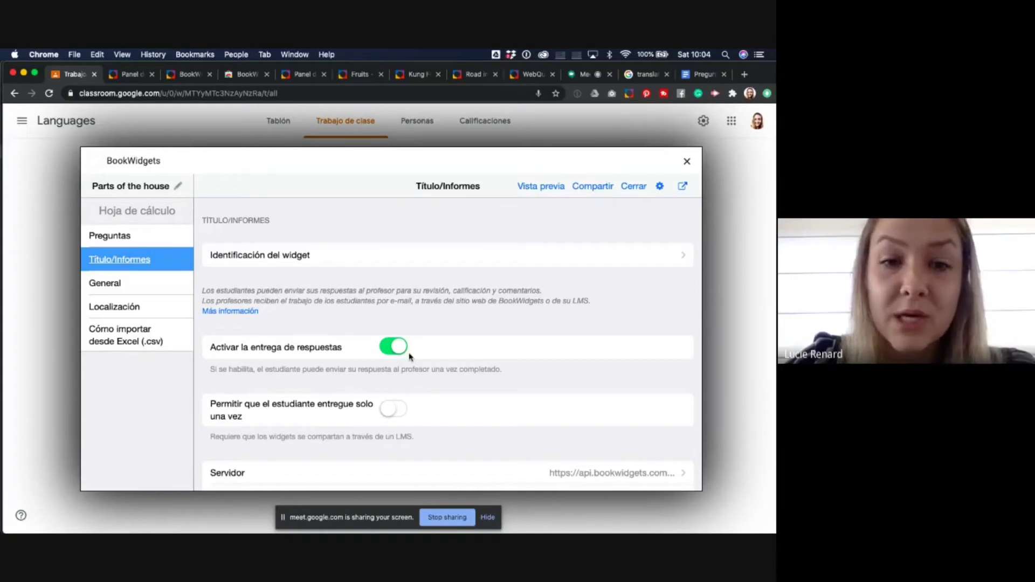
# - Turn on exam mode with a 10-minute time limit and disable restarting when time runs out
pyautogui.scroll(-2, 410, 357)
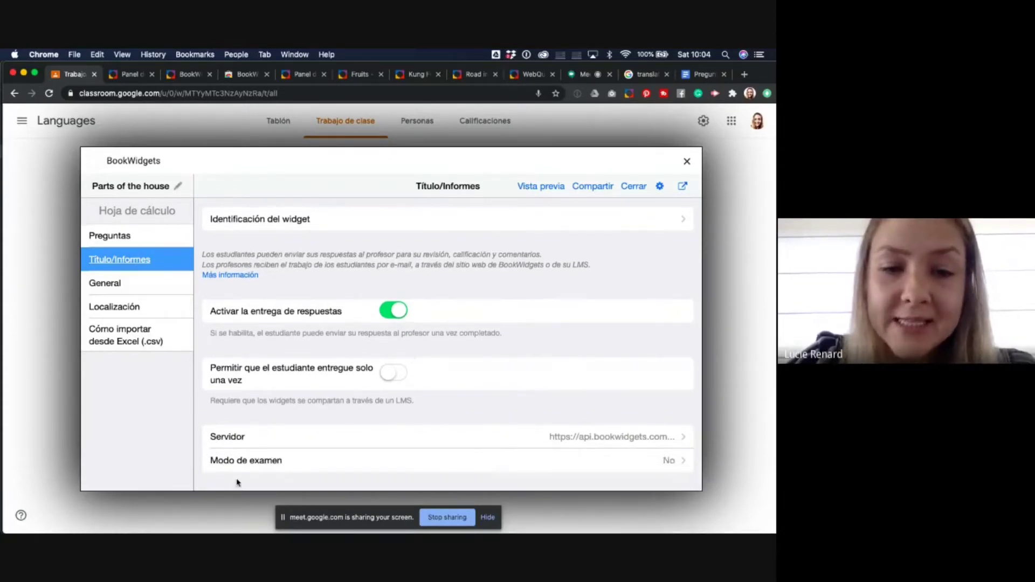
pyautogui.click(300, 468)
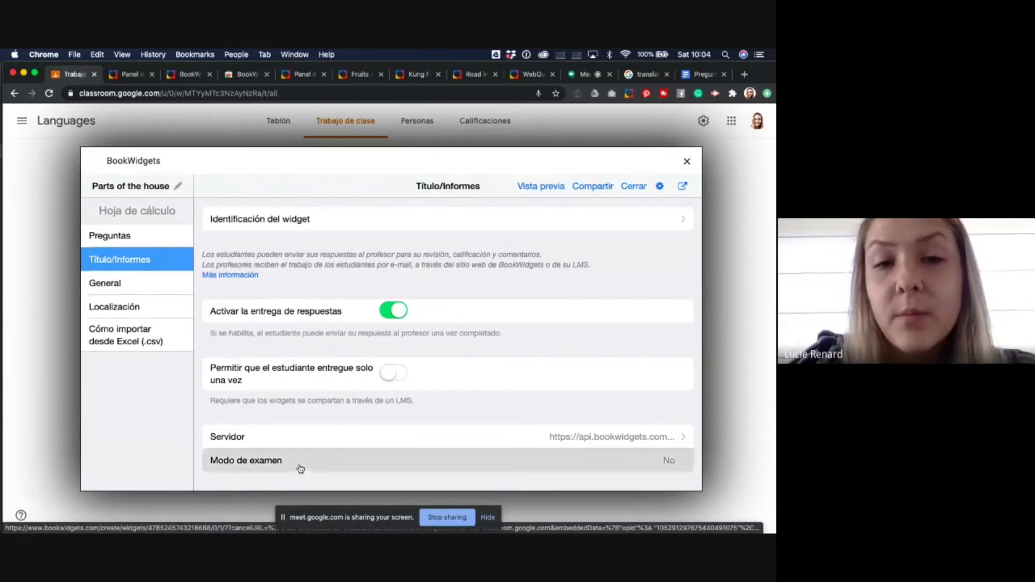
pyautogui.click(393, 332)
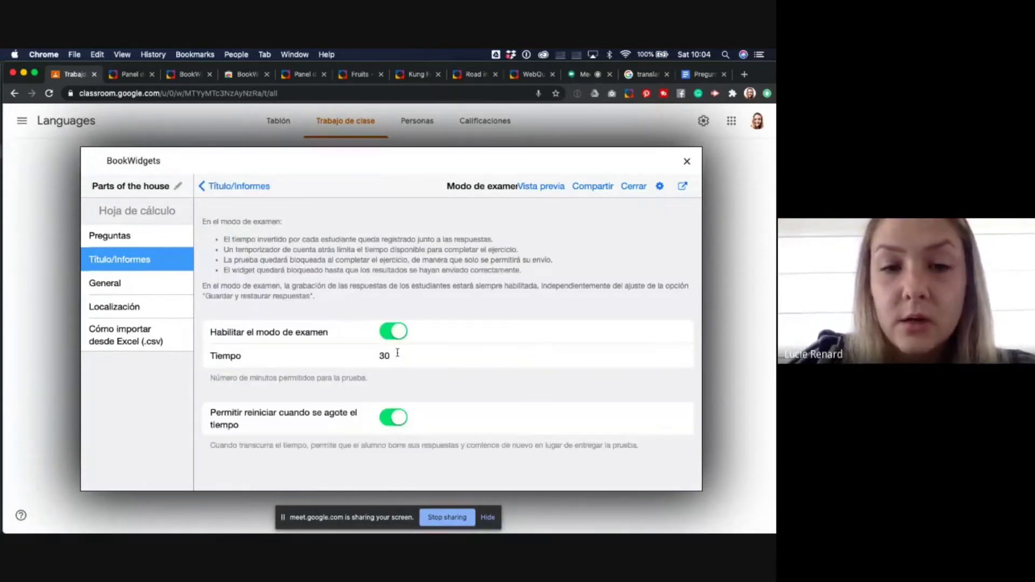
pyautogui.moveTo(397, 353); pyautogui.dragTo(372, 359)
pyautogui.write('&à')
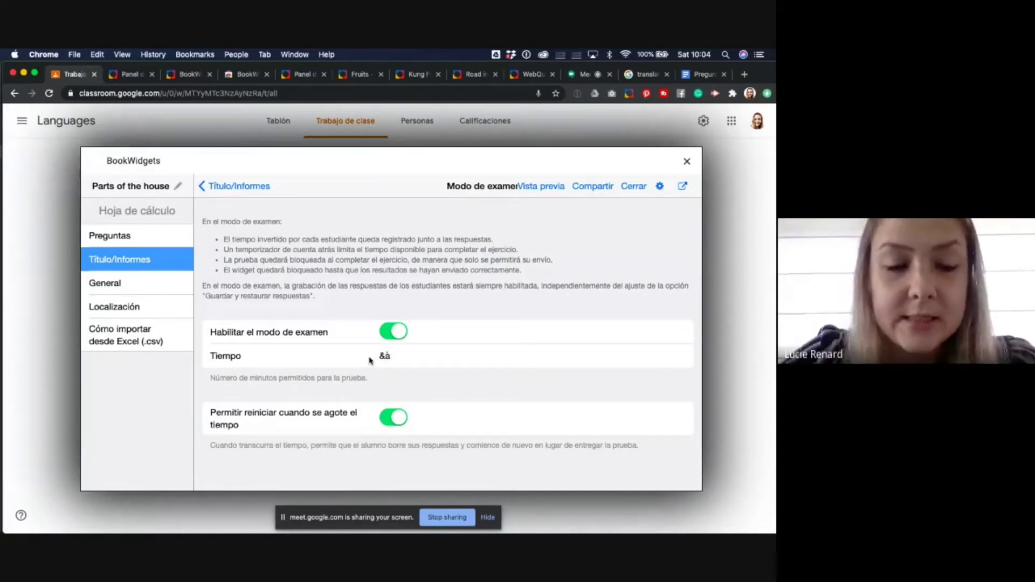
pyautogui.press('BackSpace')
pyautogui.press('BackSpace')
pyautogui.write('10')
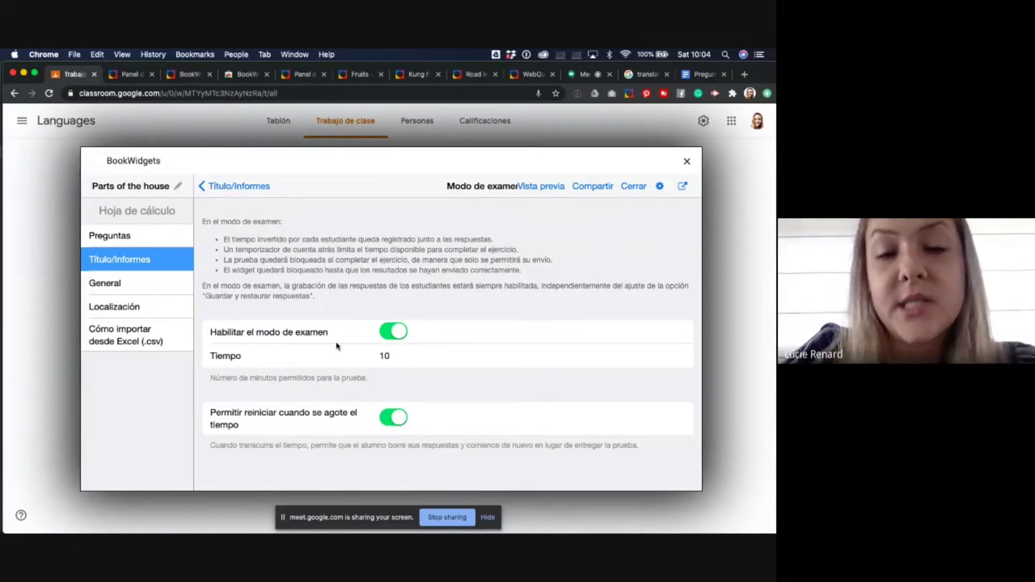
pyautogui.click(400, 420)
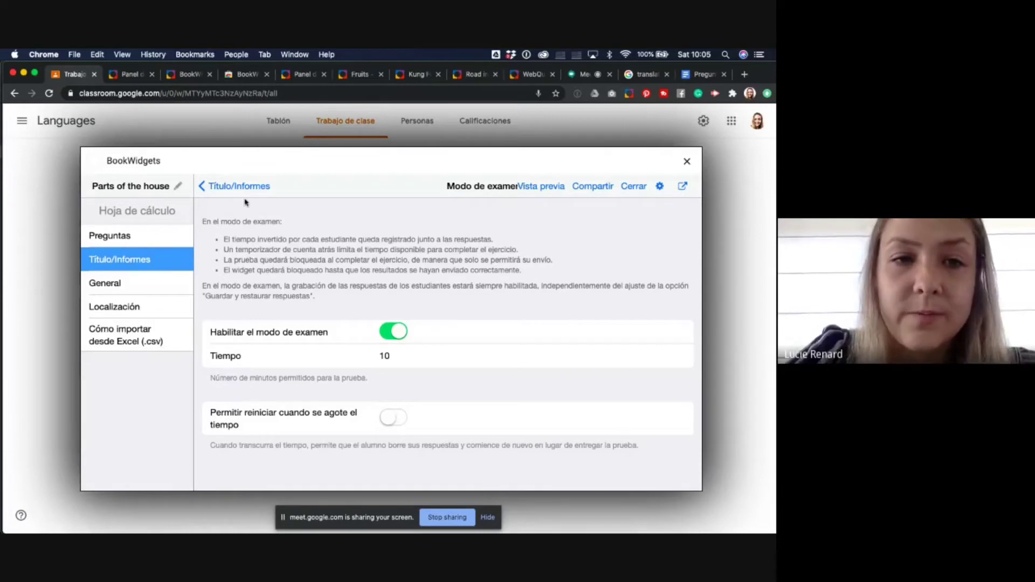
pyautogui.click(232, 188)
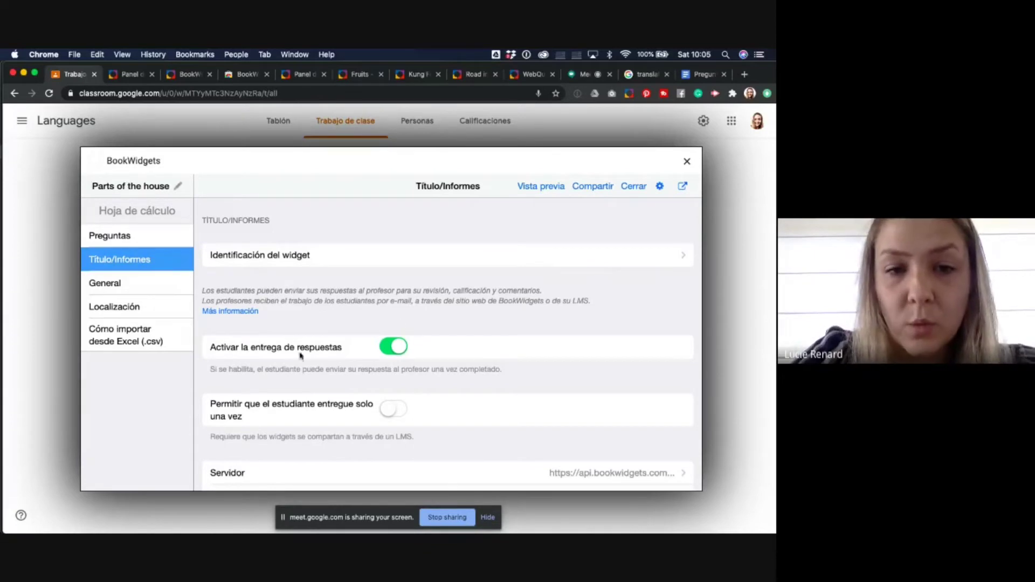
# - In General > Opciones de corrección, switch off Mostrar respuestas correctas
pyautogui.click(137, 285)
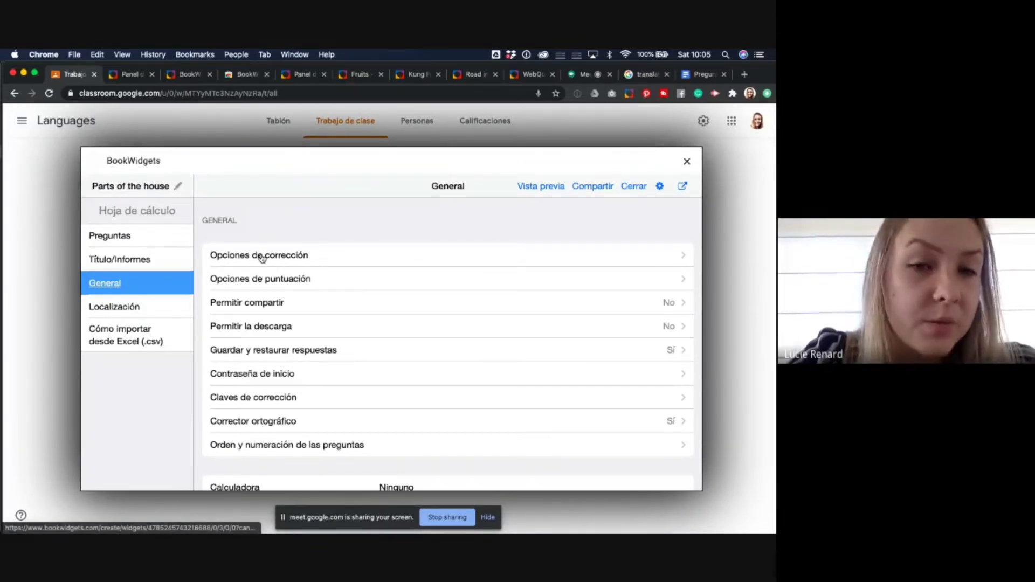
pyautogui.click(261, 257)
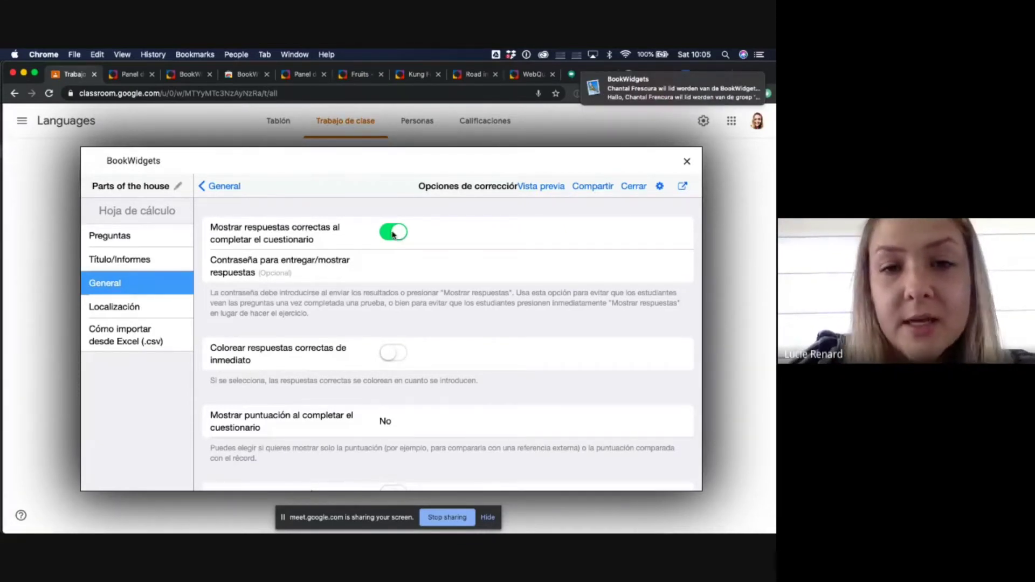
pyautogui.click(392, 233)
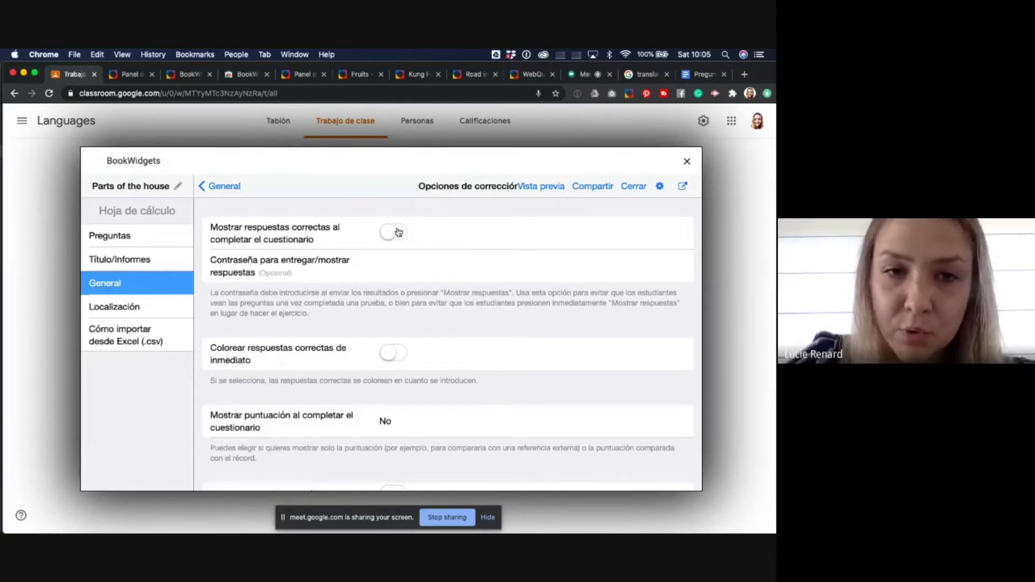
pyautogui.click(221, 186)
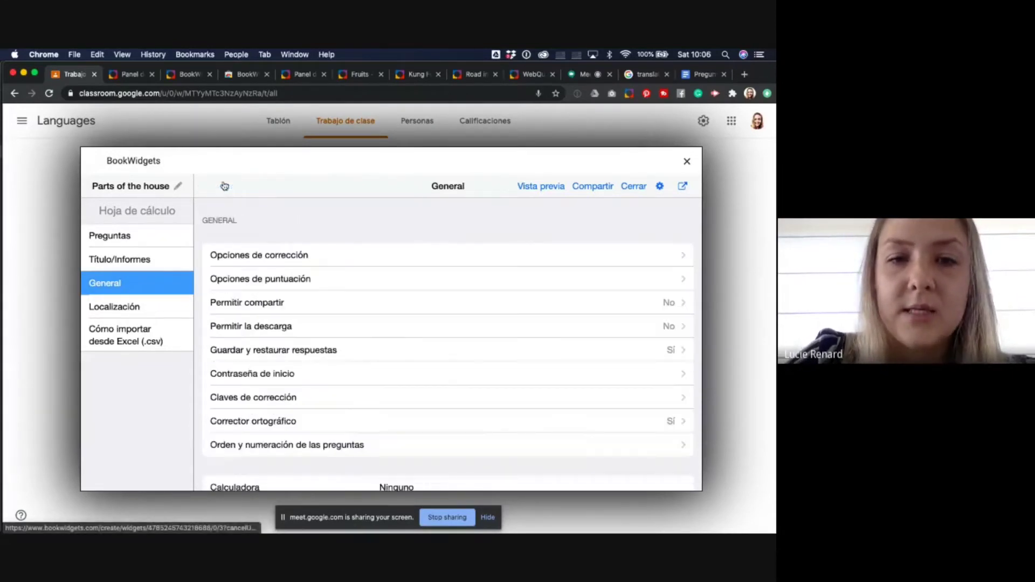
# - Turn on Mostrar puntos asociados a cada pregunta in the scoring options
pyautogui.click(258, 280)
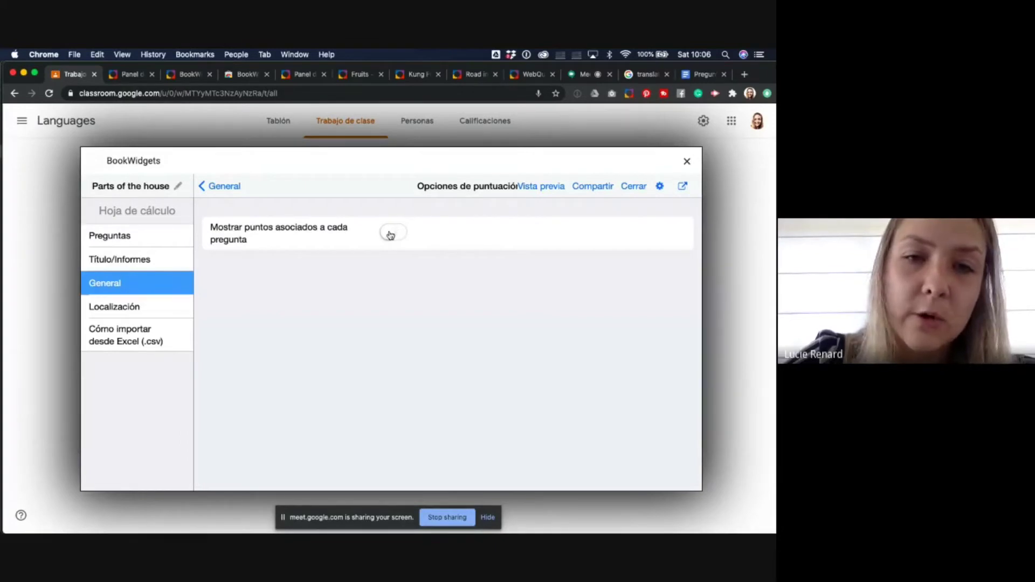
pyautogui.click(391, 235)
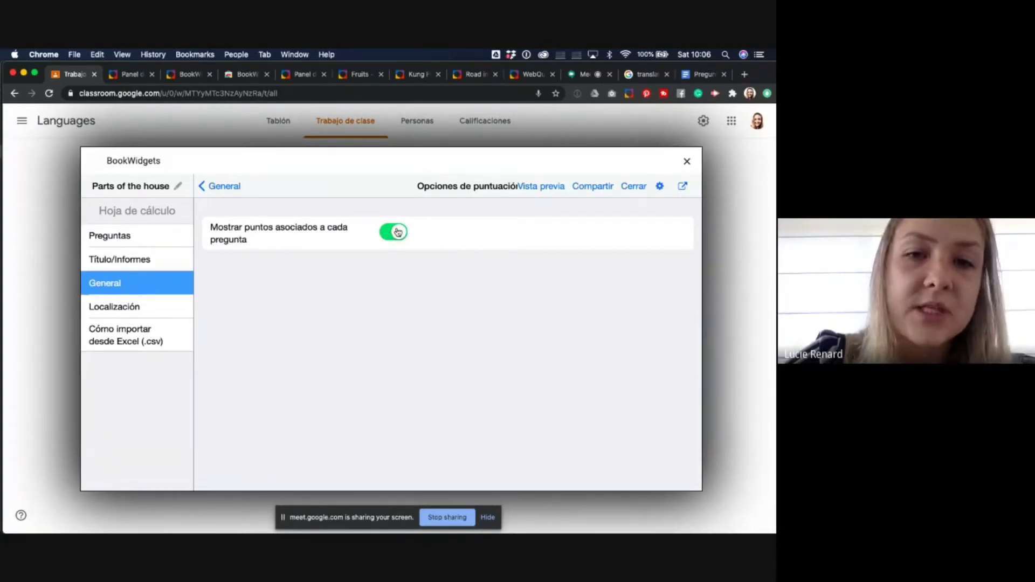
pyautogui.click(392, 235)
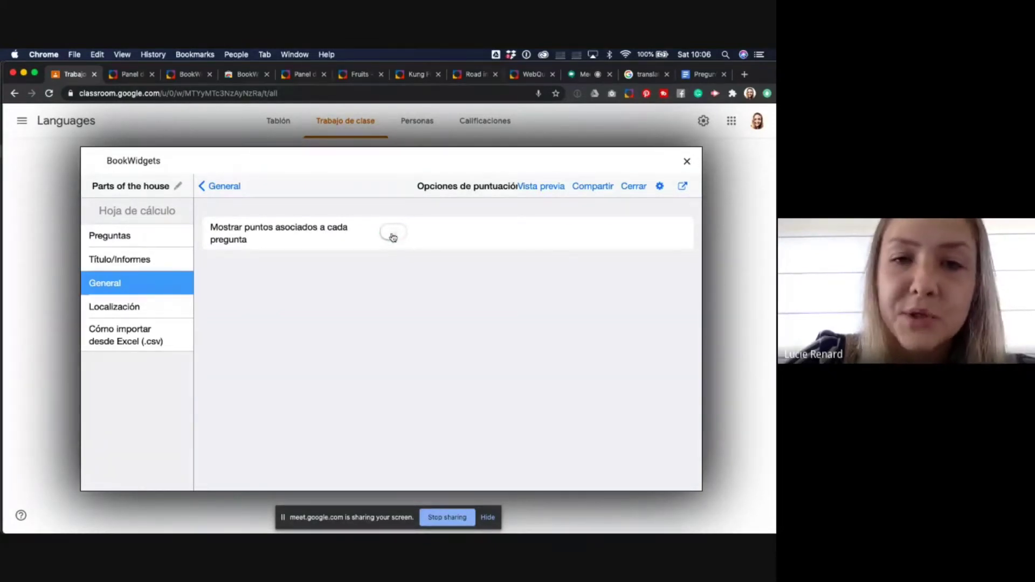
pyautogui.click(392, 237)
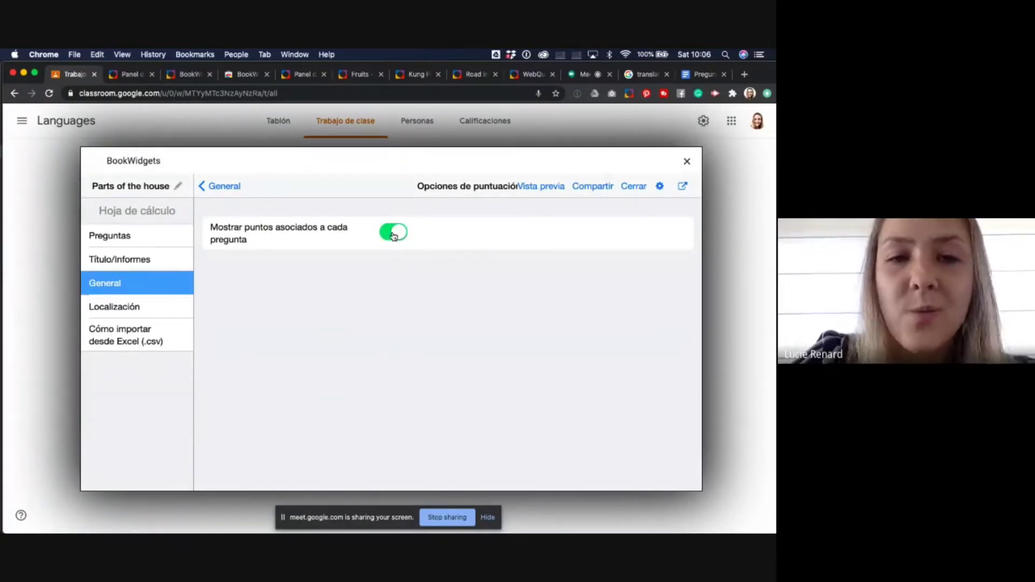
pyautogui.click(231, 192)
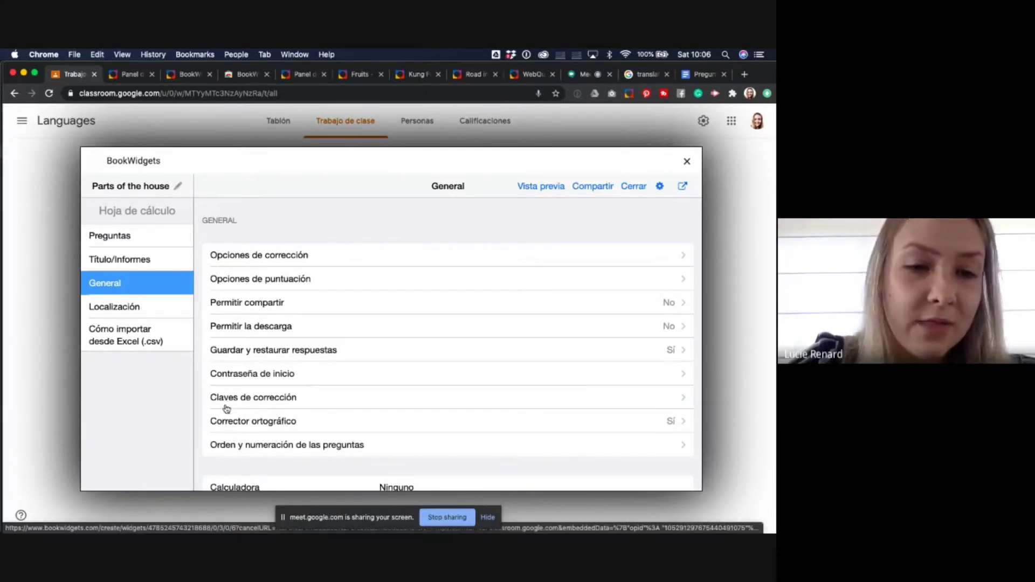
# - Browse the Preguntas, Título/Informes and General settings pages
pyautogui.scroll(-3, 302, 354)
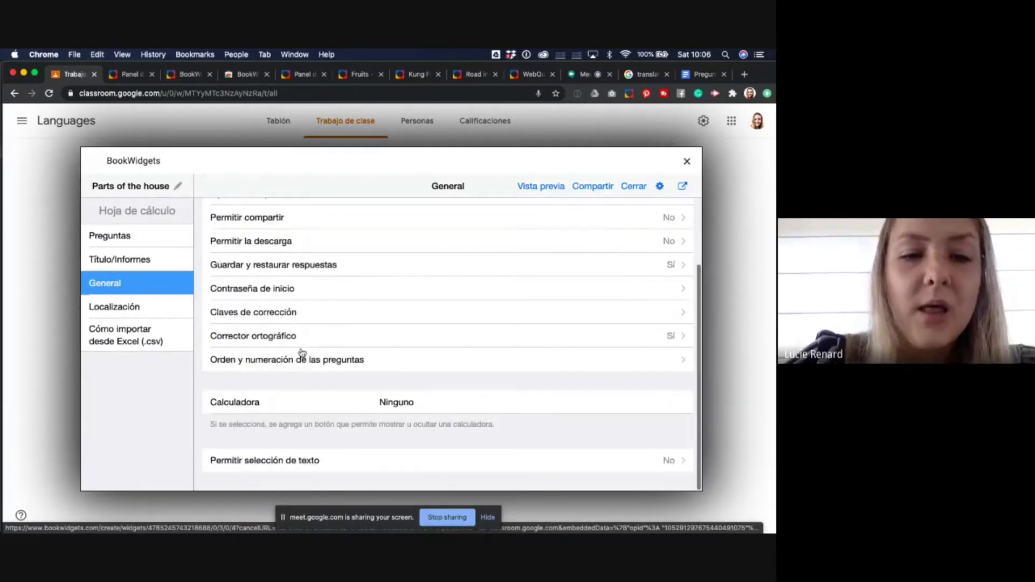
pyautogui.scroll(3, 302, 354)
pyautogui.click(129, 236)
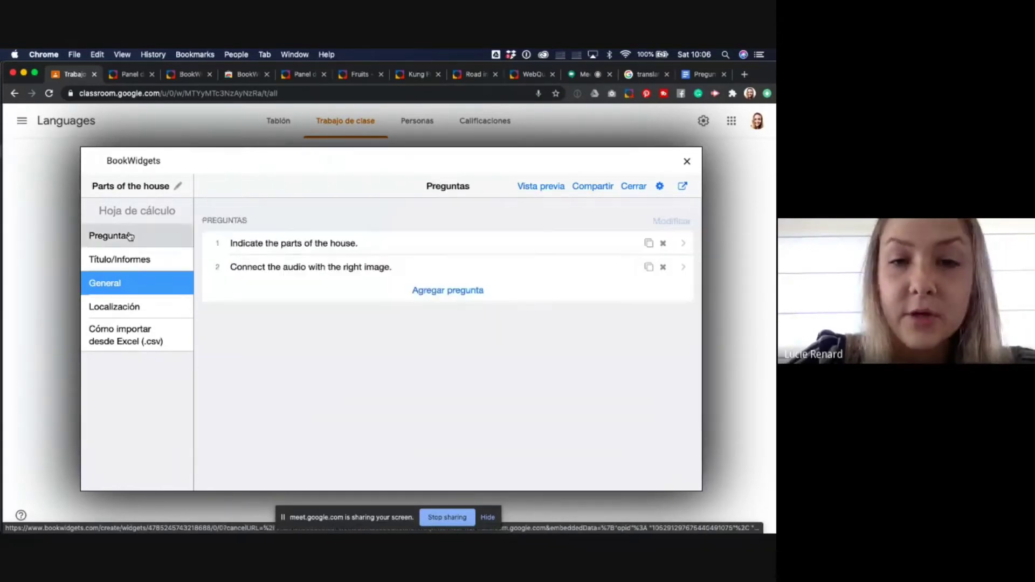
pyautogui.click(138, 260)
pyautogui.click(133, 284)
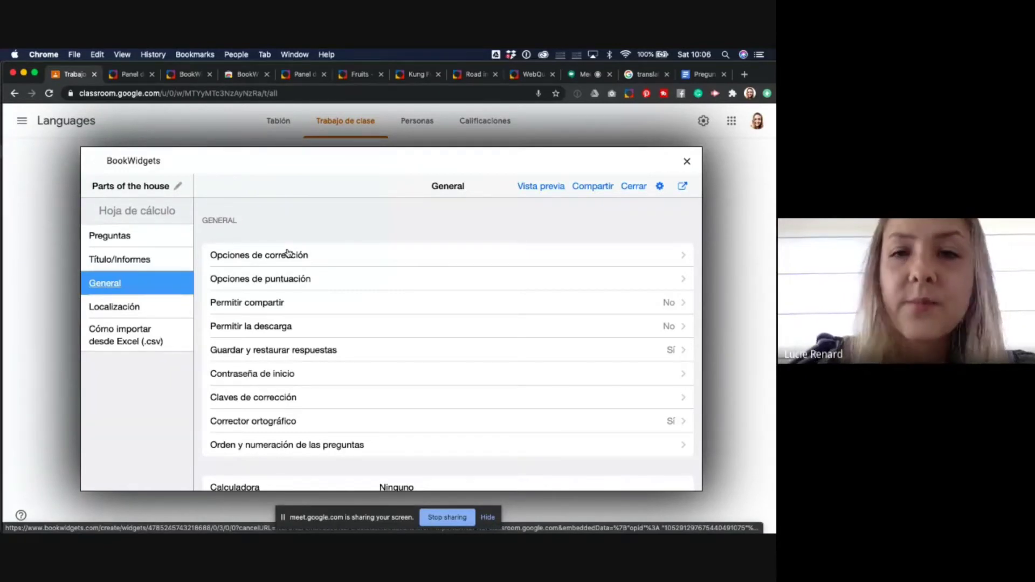
# - Share the widget to the Languages course in Google Classroom with instructions 'Make this test.'
pyautogui.click(584, 189)
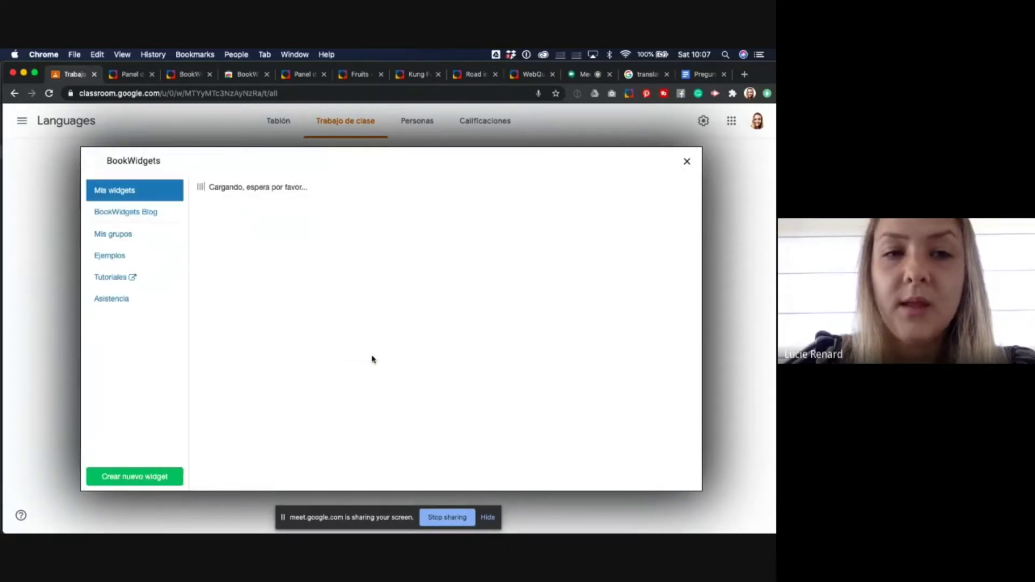
pyautogui.click(407, 259)
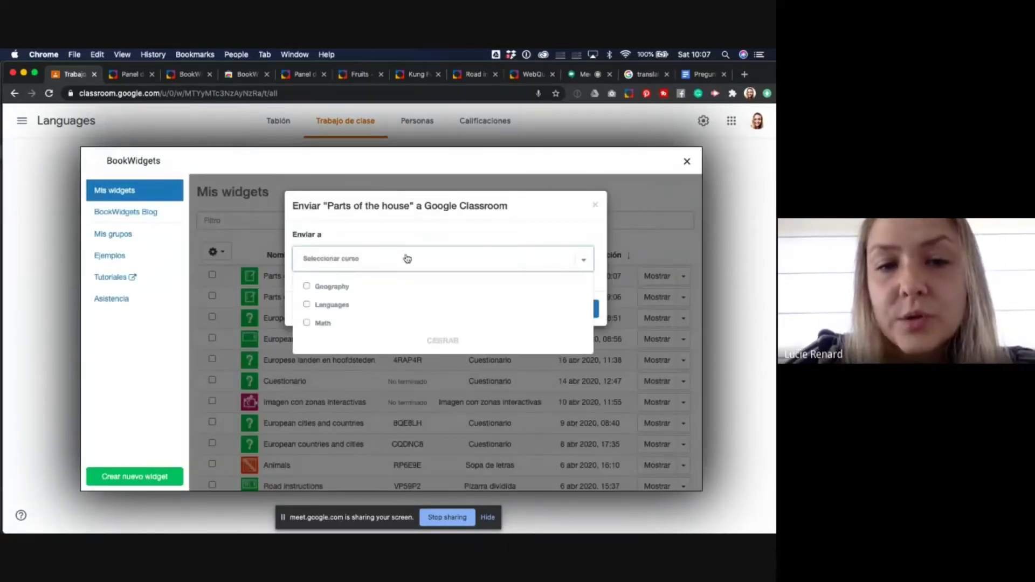
pyautogui.click(331, 306)
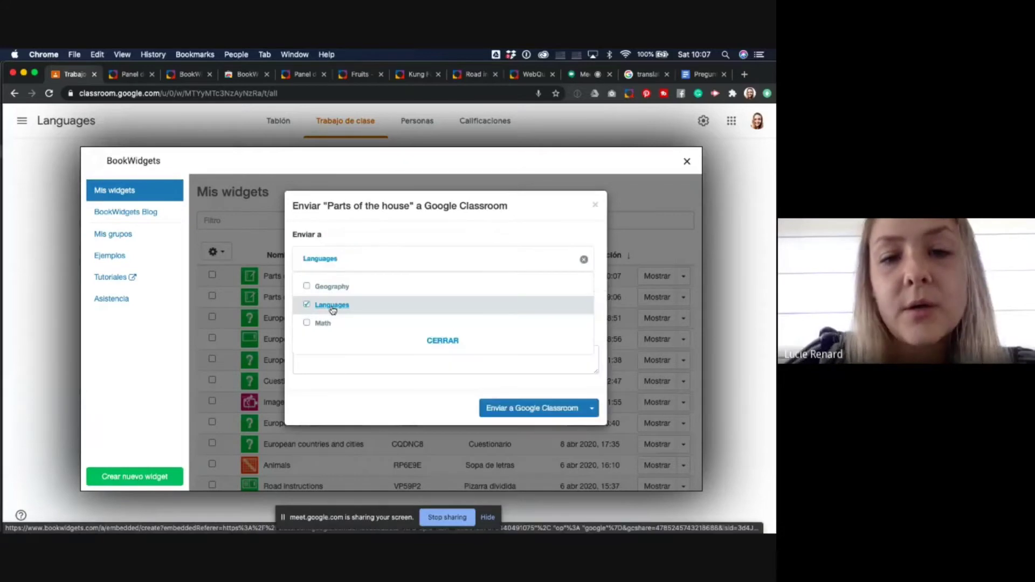
pyautogui.click(441, 345)
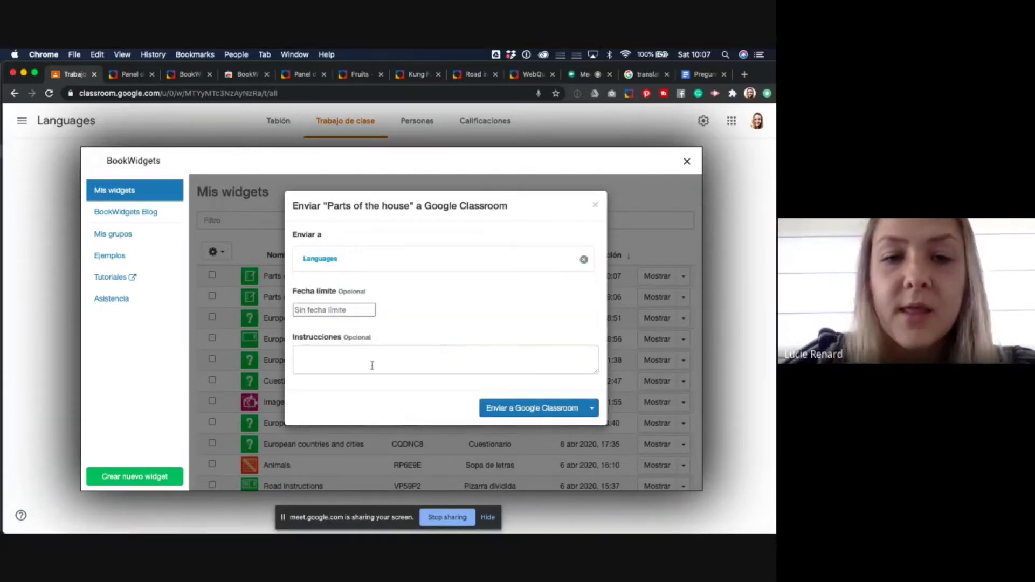
pyautogui.click(350, 368)
pyautogui.write('Make ')
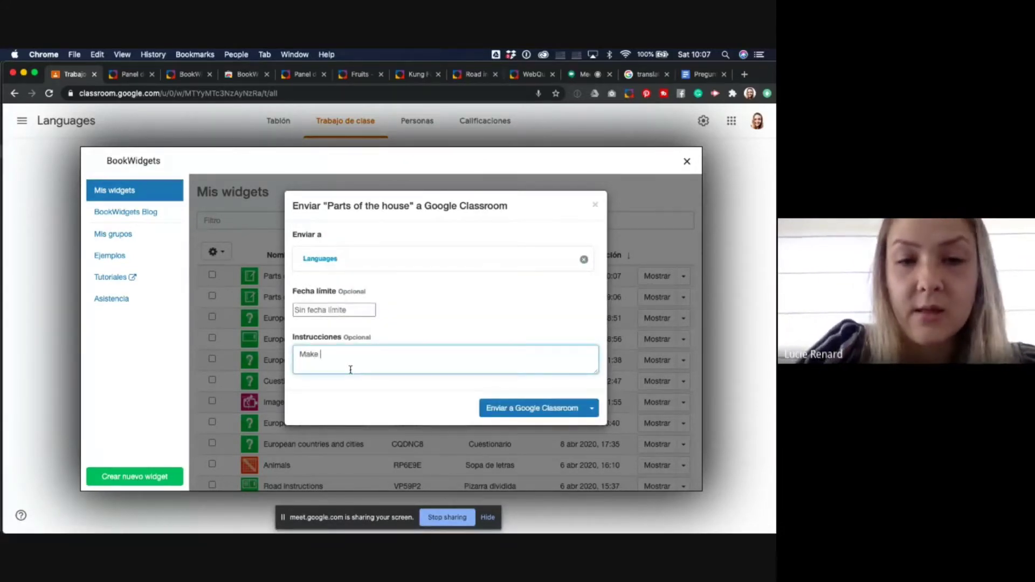
pyautogui.write('this test')
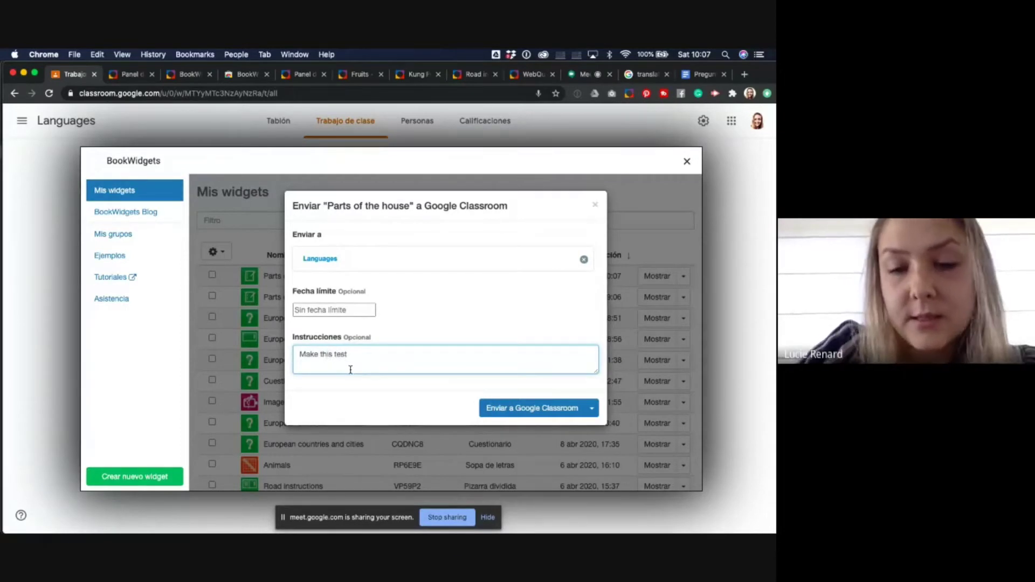
pyautogui.write('.')
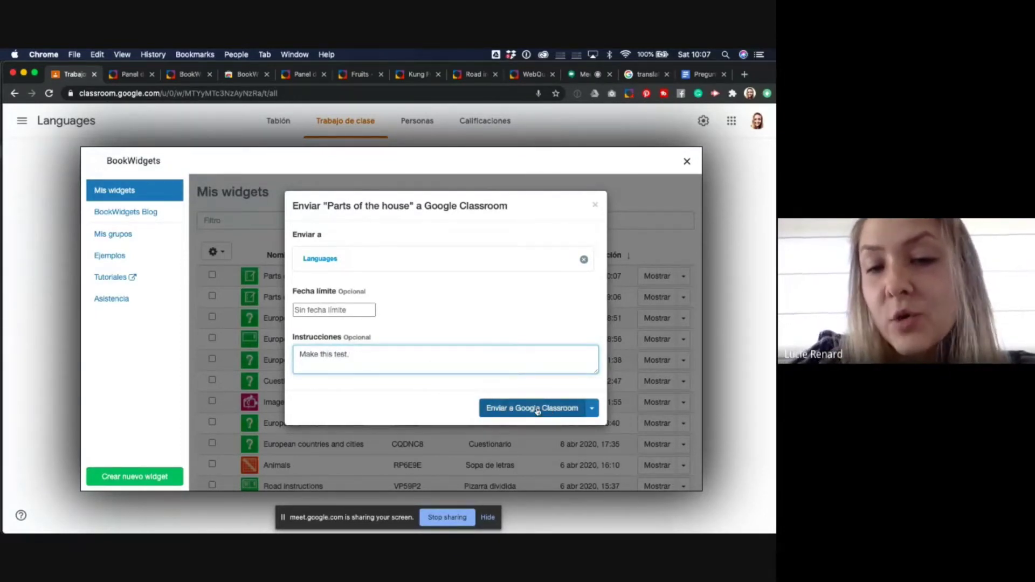
pyautogui.click(537, 411)
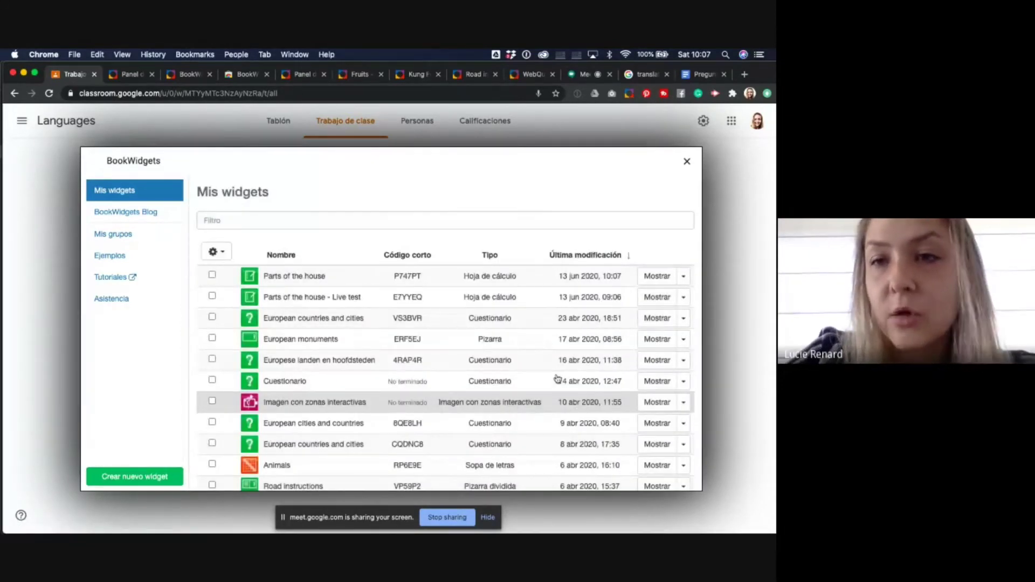
pyautogui.click(685, 162)
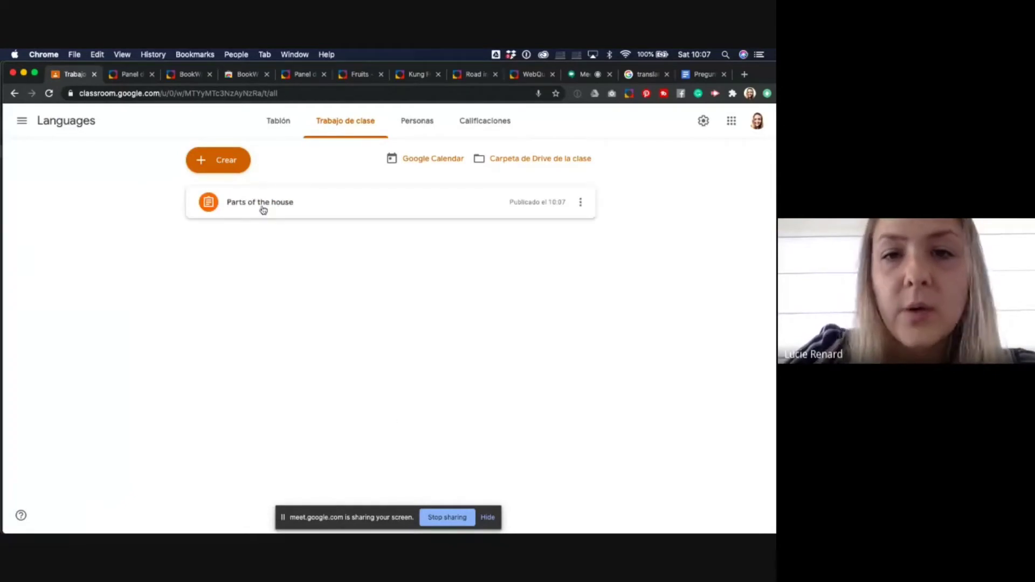
# - Expand the Parts of the house assignment (0 handed in, 1 assigned) and show all windows
pyautogui.click(335, 210)
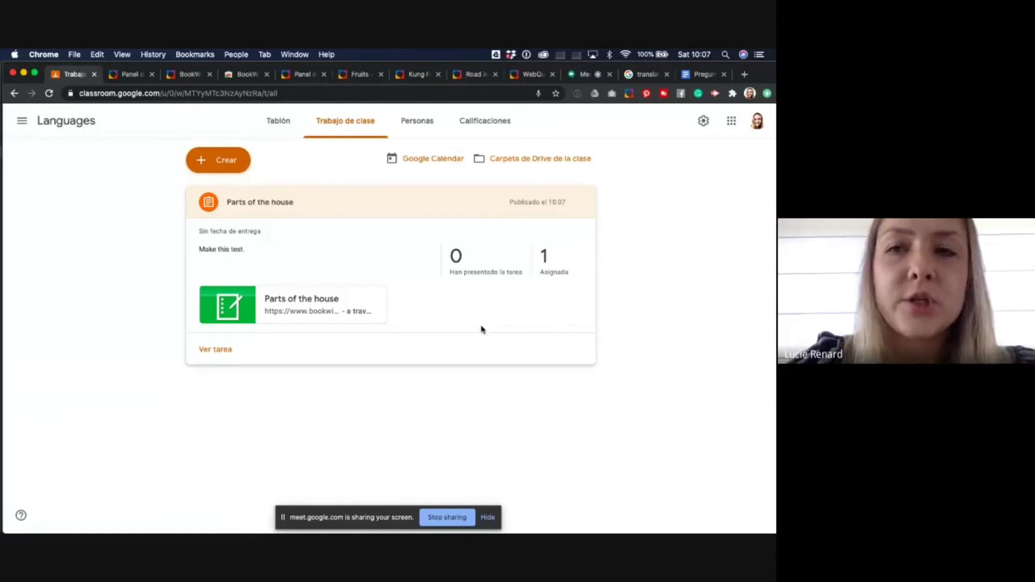
pyautogui.hotkey('ctrl', 'Up')
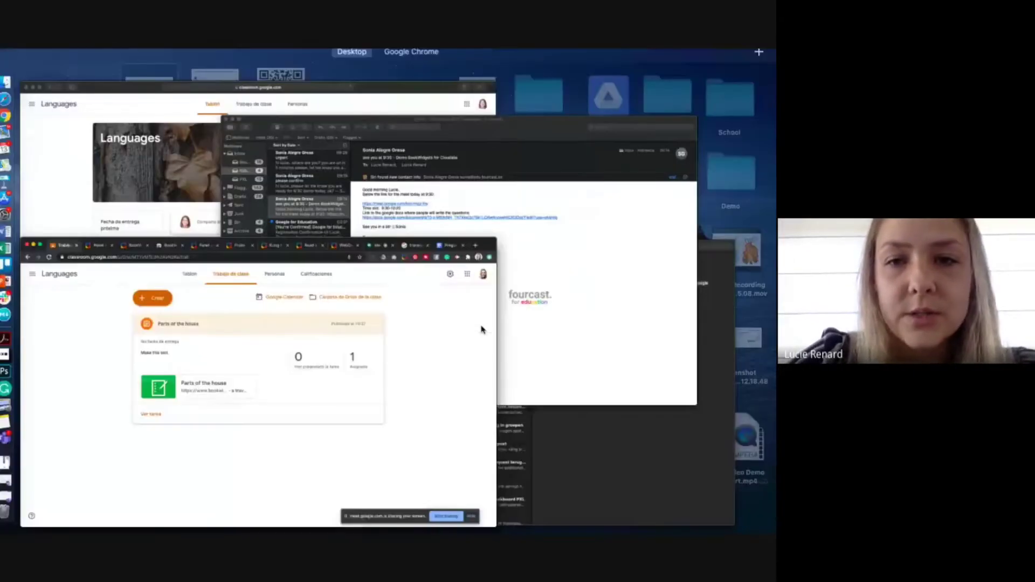
# - In the student's Safari window, open the Parts of the house attachment from Trabajo de clase
pyautogui.click(259, 248)
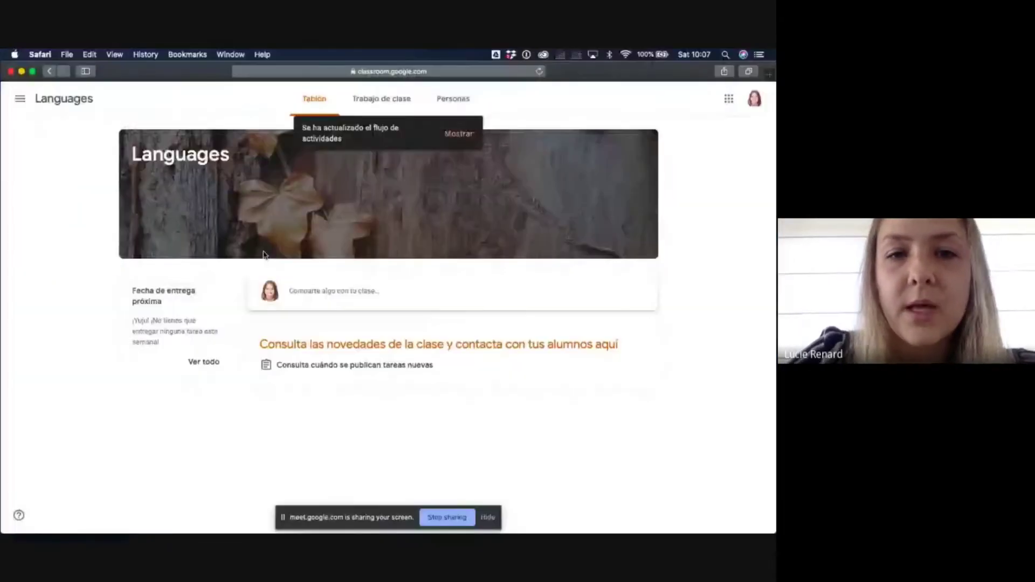
pyautogui.click(460, 136)
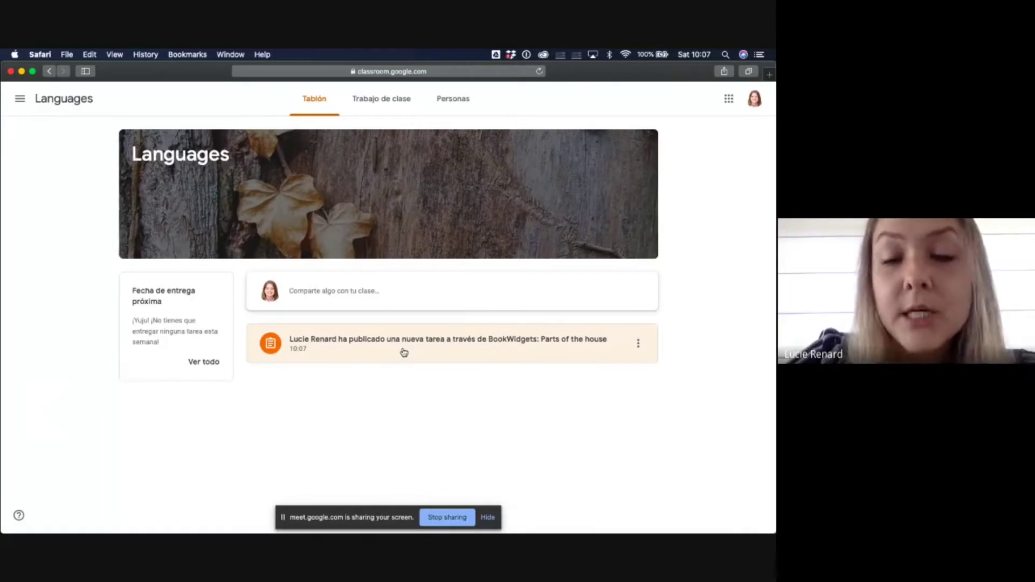
pyautogui.click(385, 103)
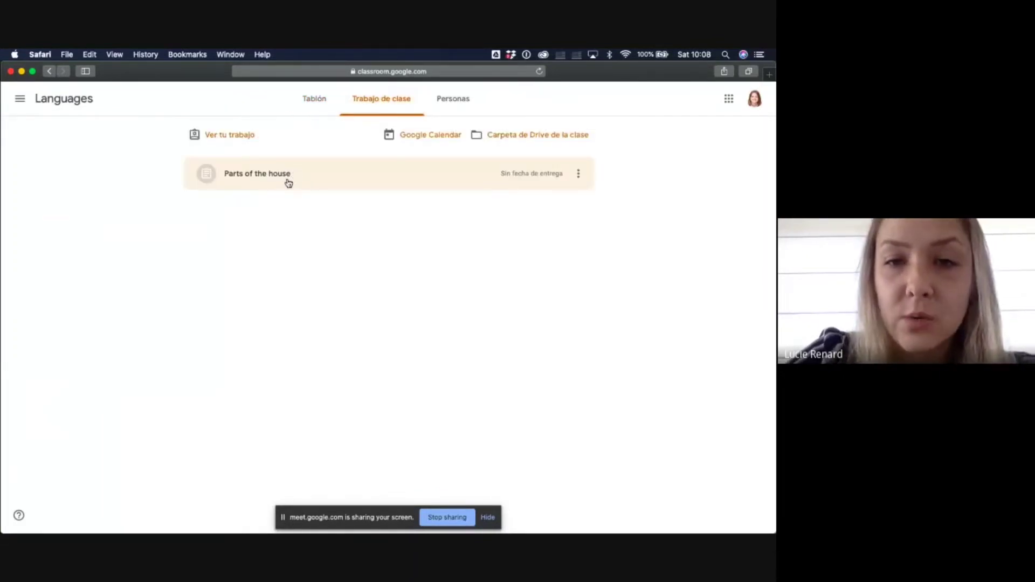
pyautogui.click(288, 182)
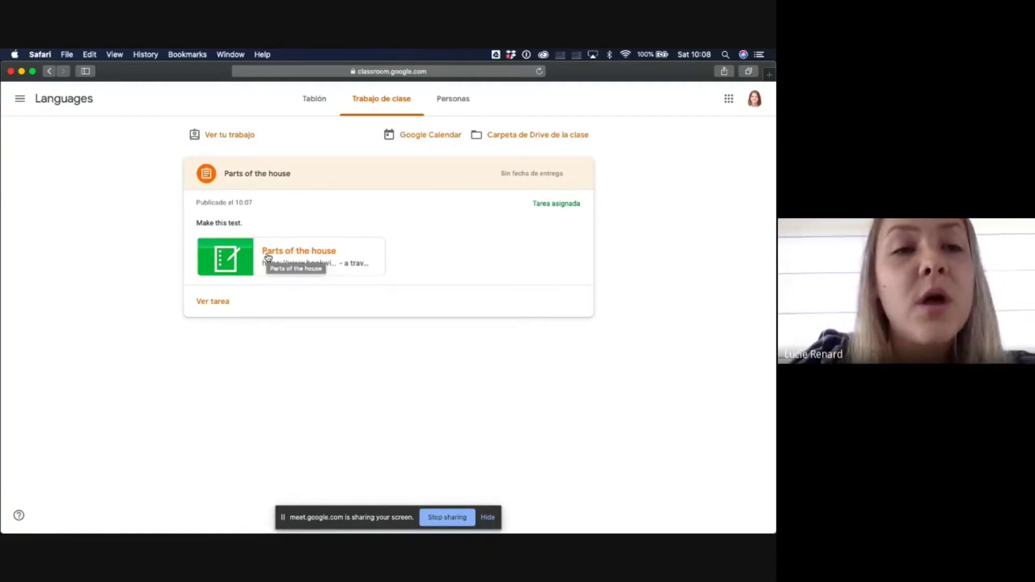
pyautogui.click(268, 256)
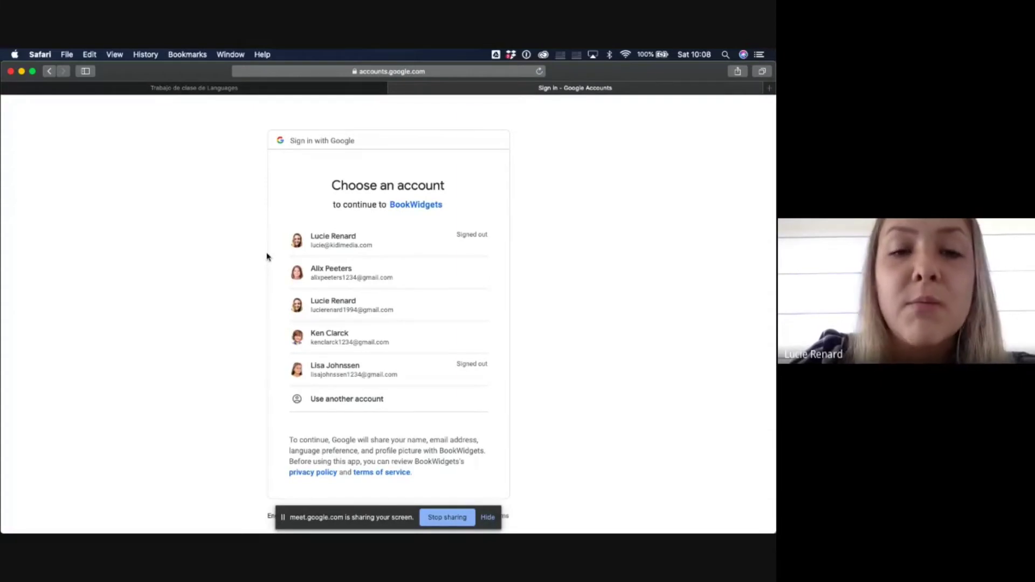
pyautogui.click(329, 274)
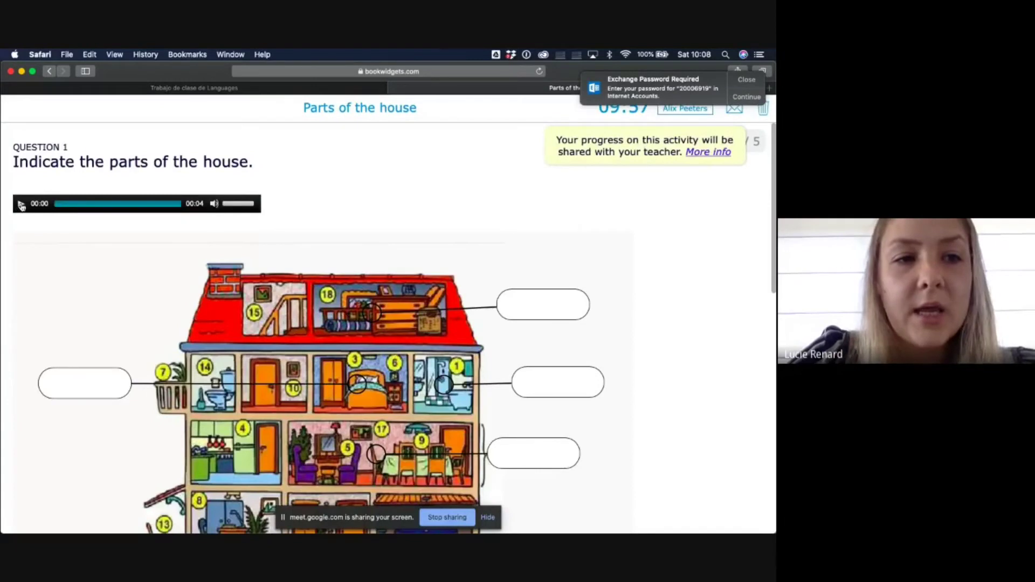
# - Play the question audio and fill in 'The attic' and 'the bathroom'
pyautogui.click(20, 205)
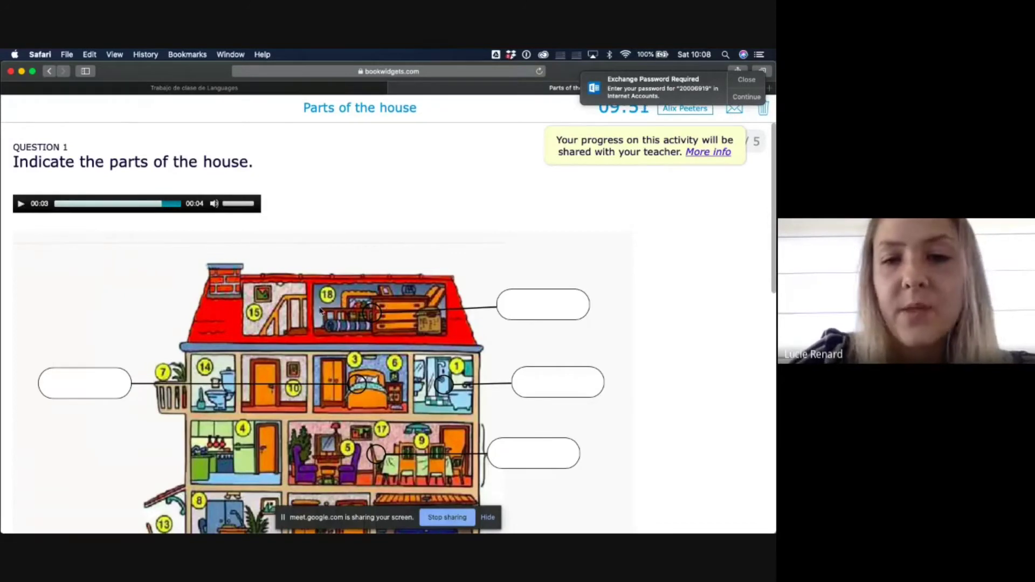
pyautogui.scroll(-4, 321, 311)
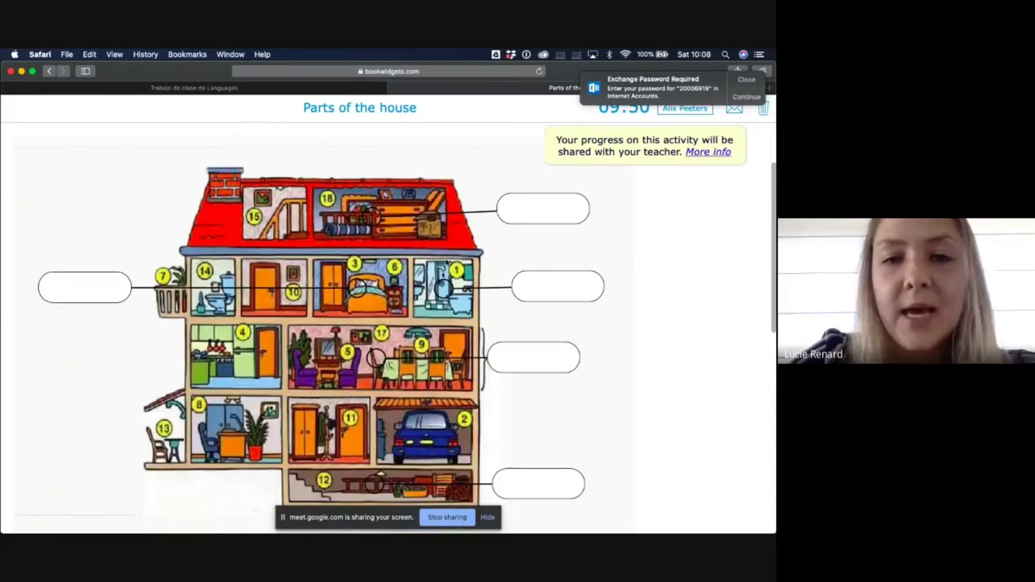
pyautogui.click(536, 203)
pyautogui.write('The att')
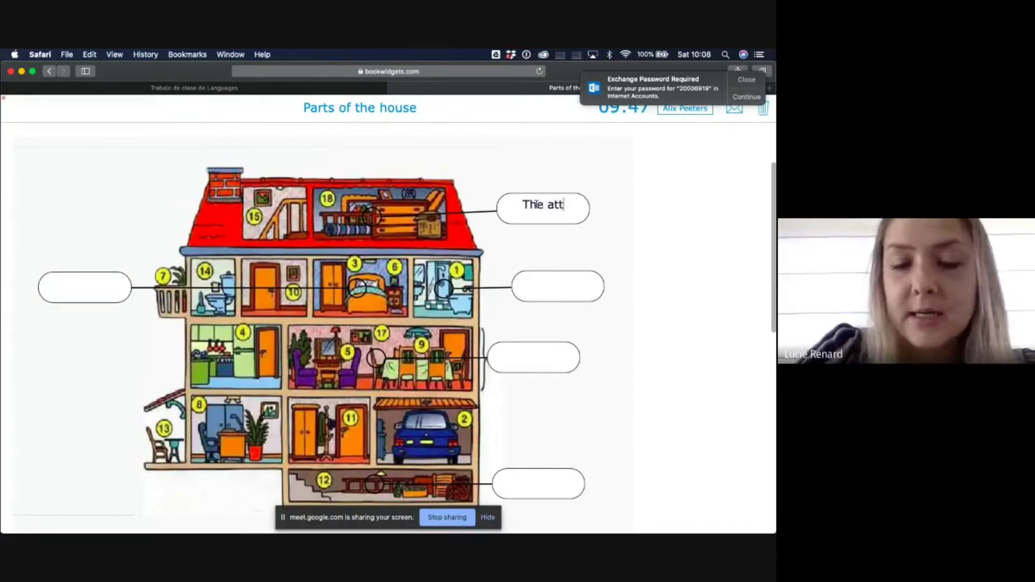
pyautogui.write('ic')
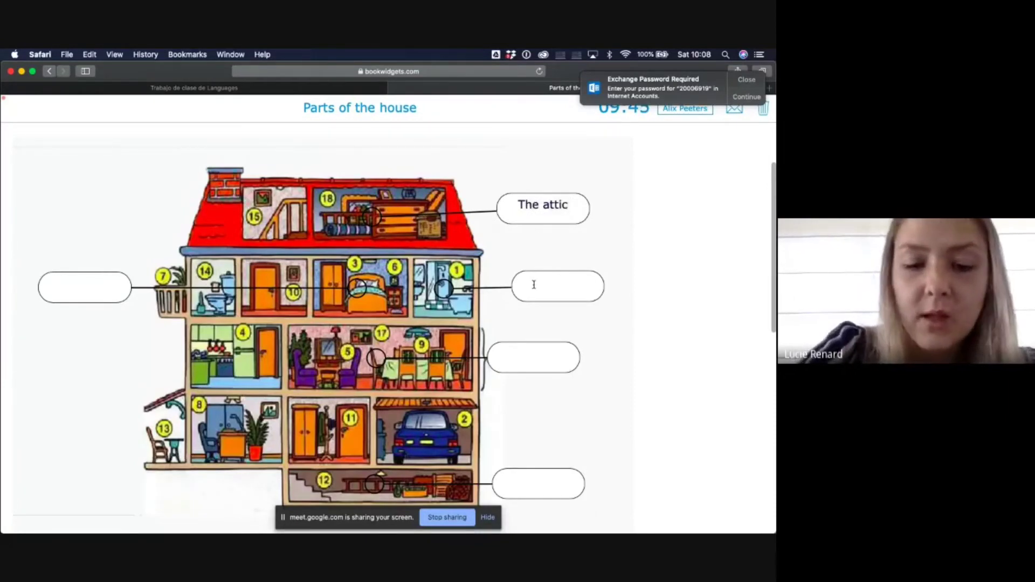
pyautogui.click(534, 285)
pyautogui.write('the bathroom')
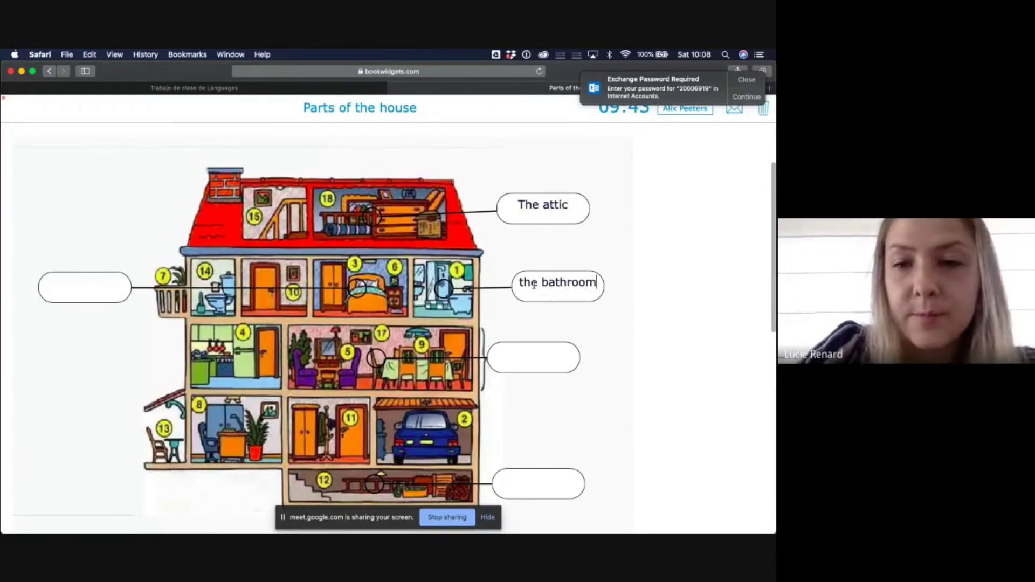
# - Fill in the remaining labels 'bedroom', 'the living room' and 'basement'
pyautogui.click(94, 289)
pyautogui.write('bedro')
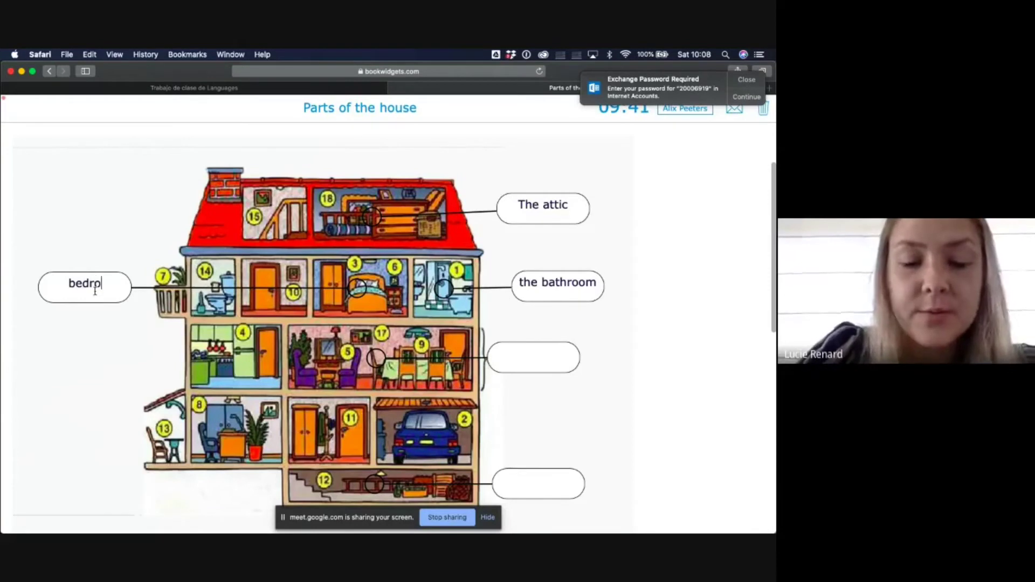
pyautogui.write('om')
pyautogui.click(521, 357)
pyautogui.write('t')
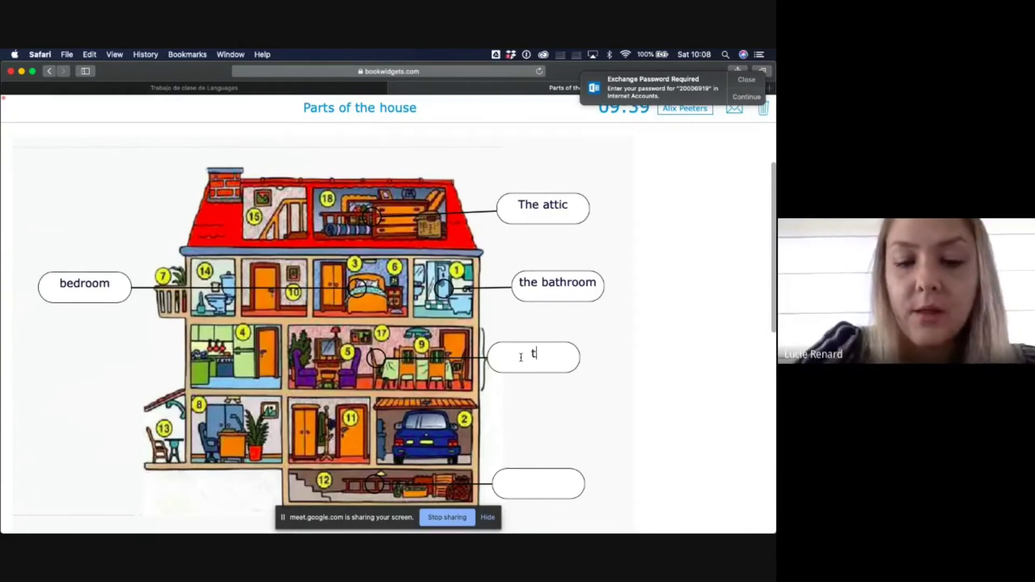
pyautogui.write('he li')
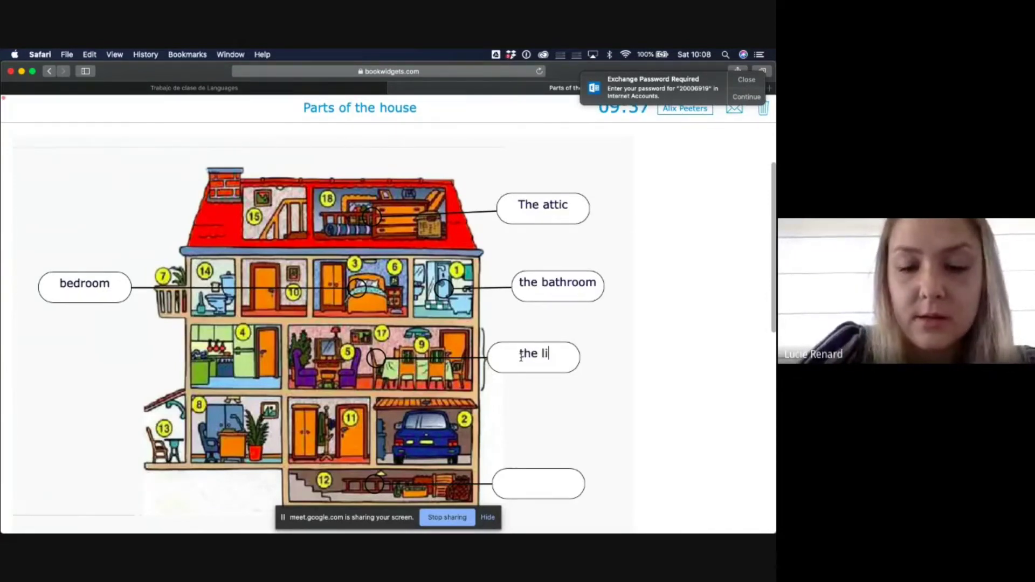
pyautogui.write('ving room')
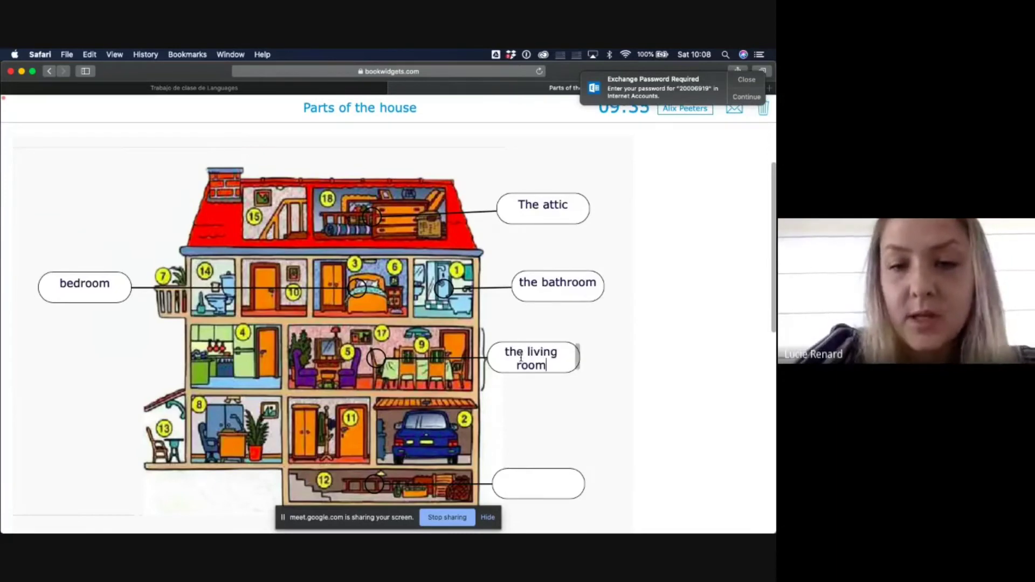
pyautogui.click(527, 483)
pyautogui.write('base')
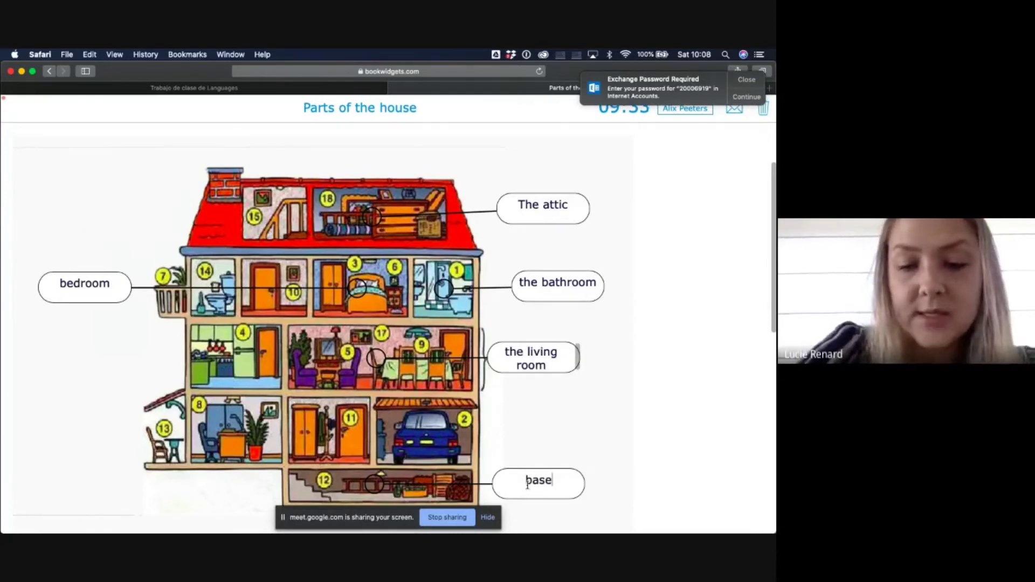
pyautogui.write('ment')
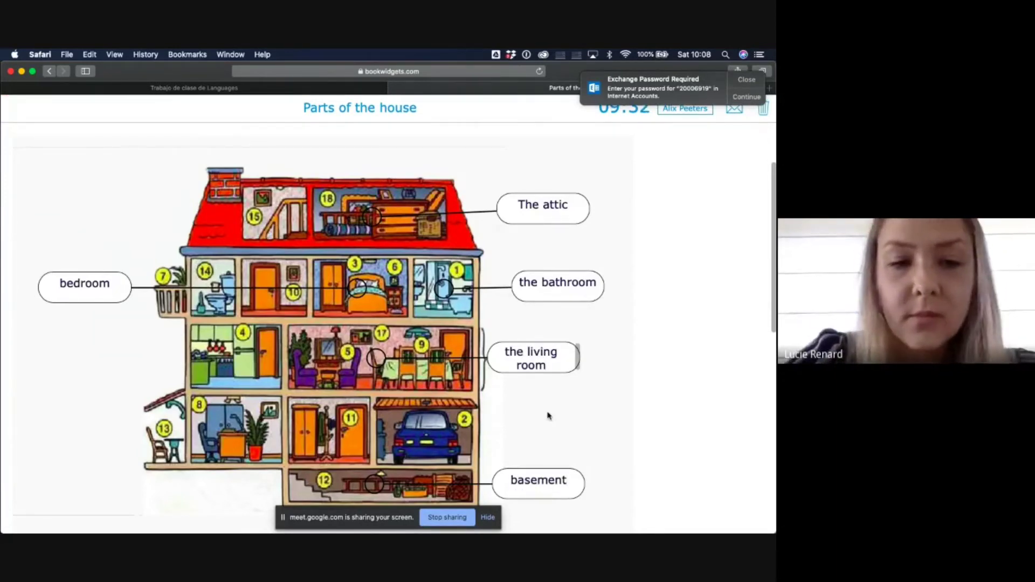
pyautogui.scroll(-10, 548, 416)
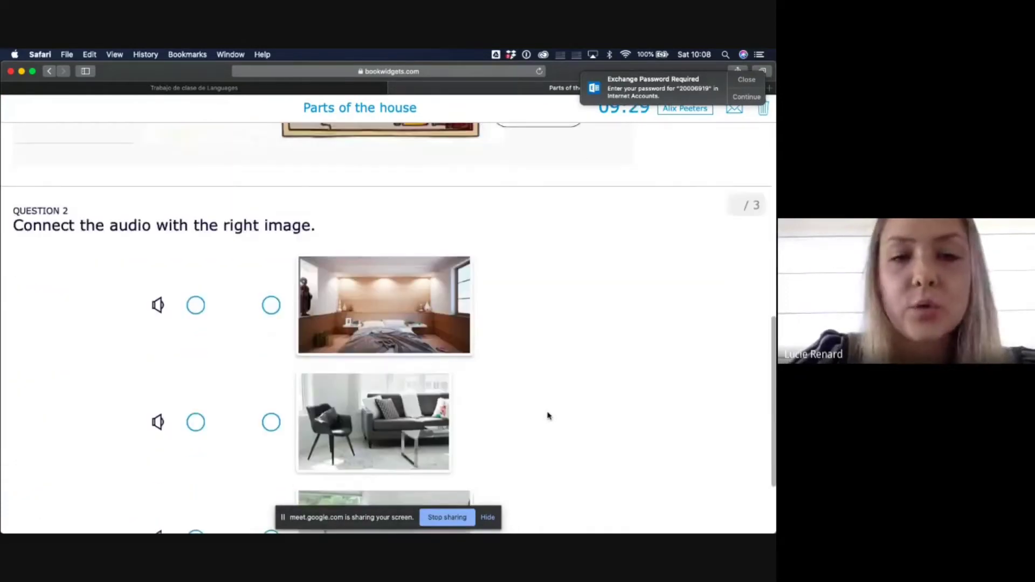
# - Play the first two Question 2 audio clips and connect both to the bathroom image
pyautogui.scroll(-2, 548, 415)
pyautogui.scroll(8, 548, 415)
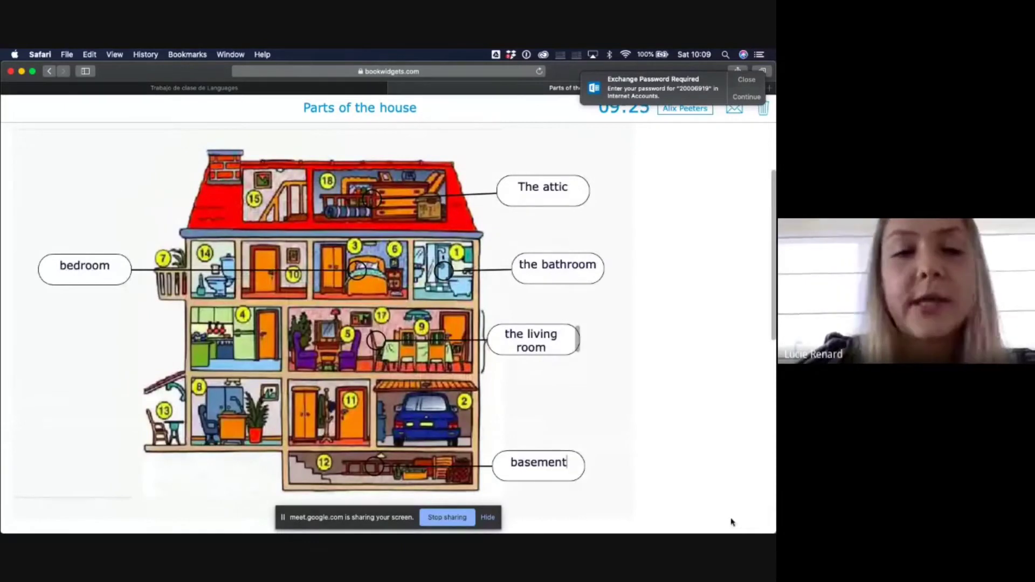
pyautogui.scroll(-10, 665, 496)
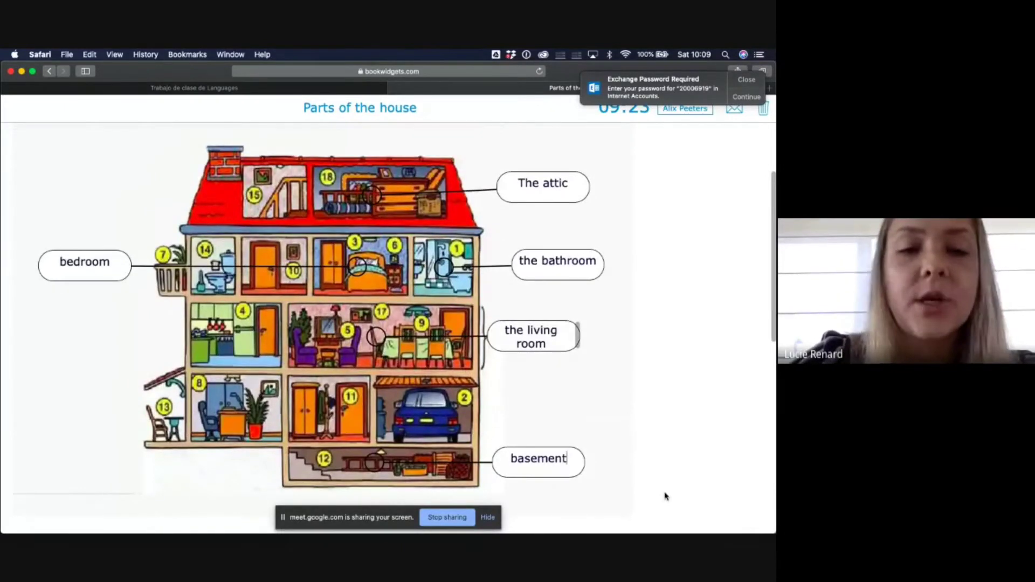
pyautogui.scroll(1, 662, 495)
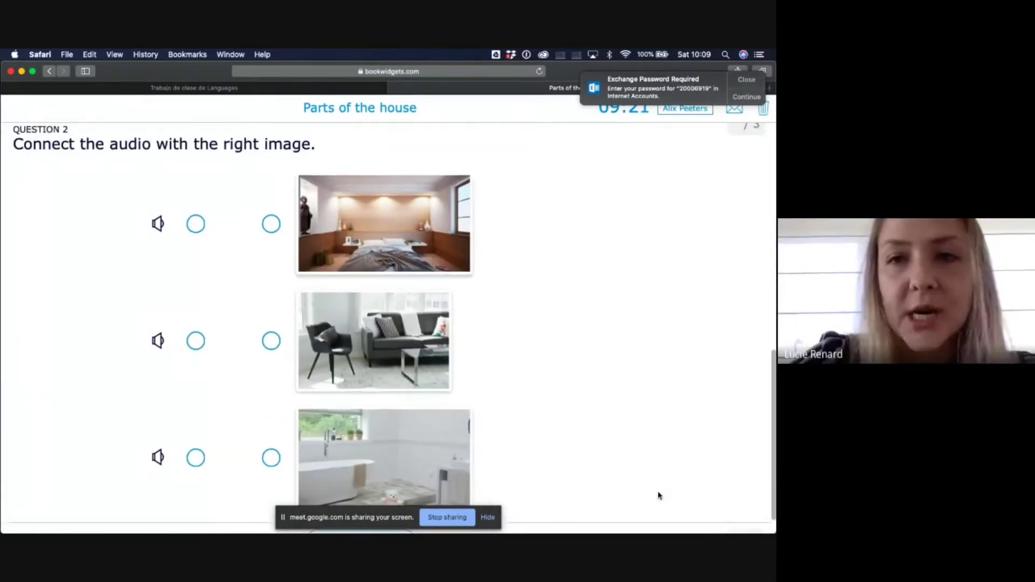
pyautogui.click(158, 223)
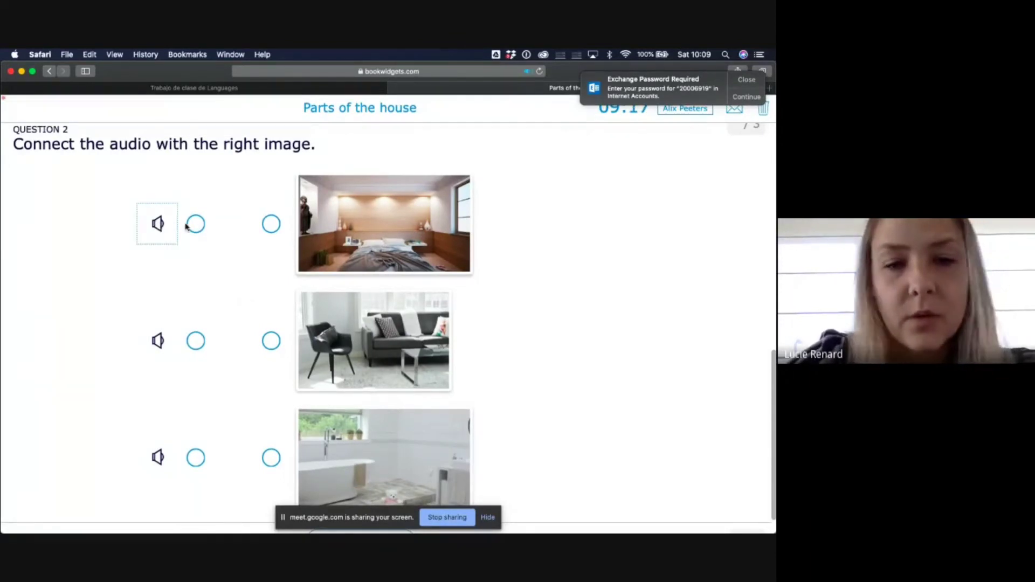
pyautogui.moveTo(193, 227); pyautogui.dragTo(271, 456)
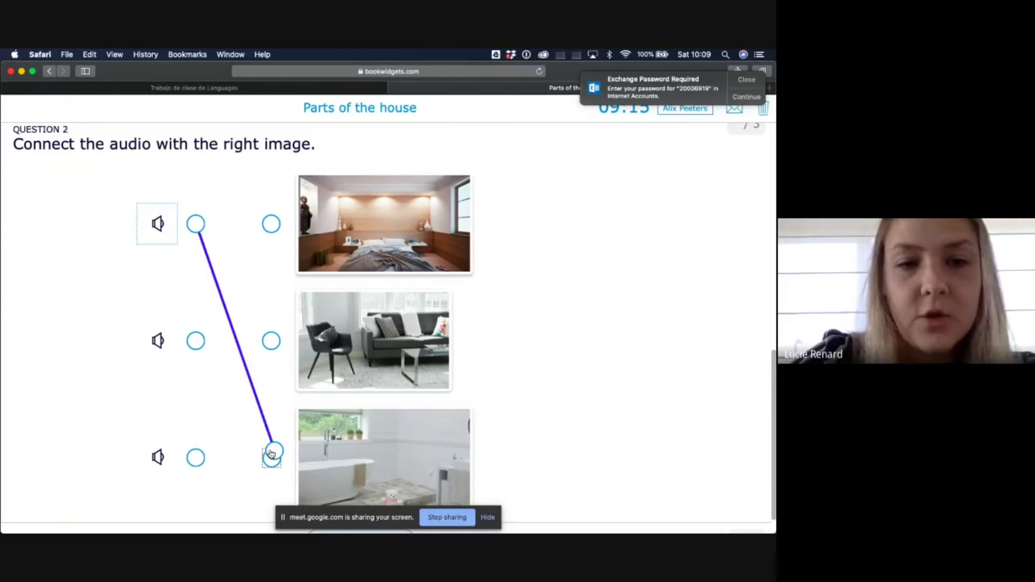
pyautogui.click(157, 340)
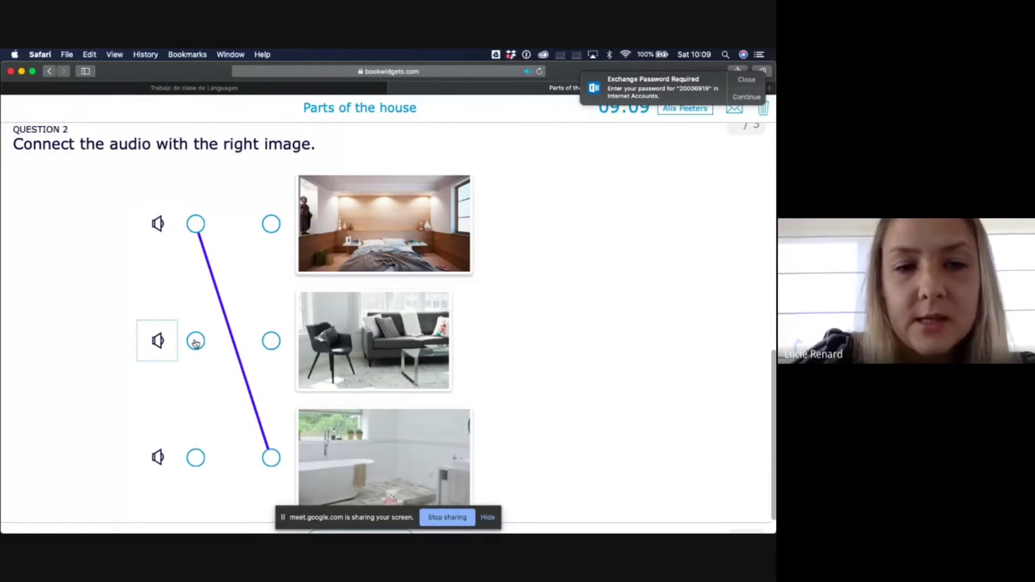
pyautogui.moveTo(196, 341); pyautogui.dragTo(267, 457)
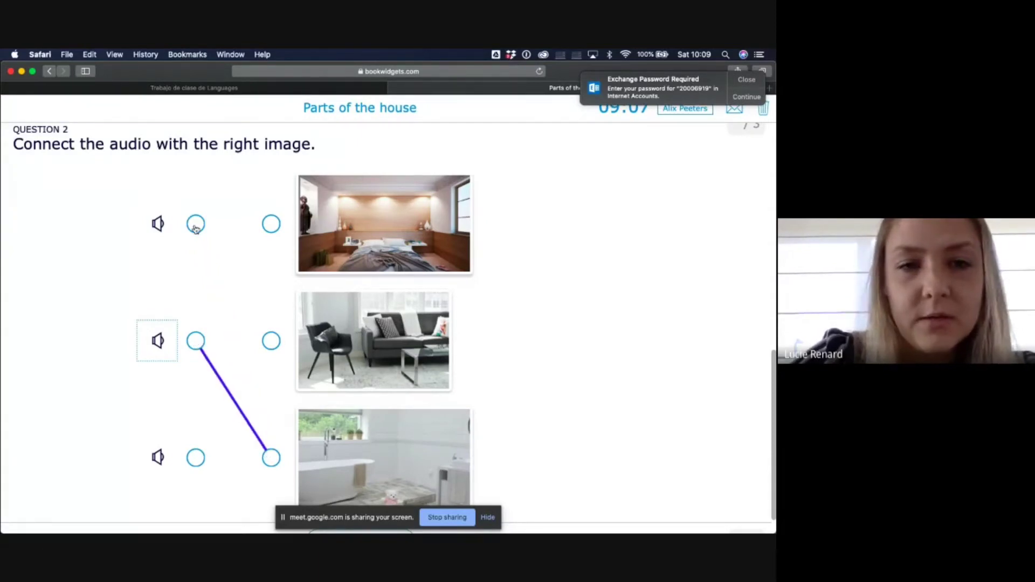
# - Relink the first audio to the bedroom image and the bottom audio to the living-room photo
pyautogui.moveTo(196, 223); pyautogui.dragTo(270, 224)
pyautogui.click(158, 464)
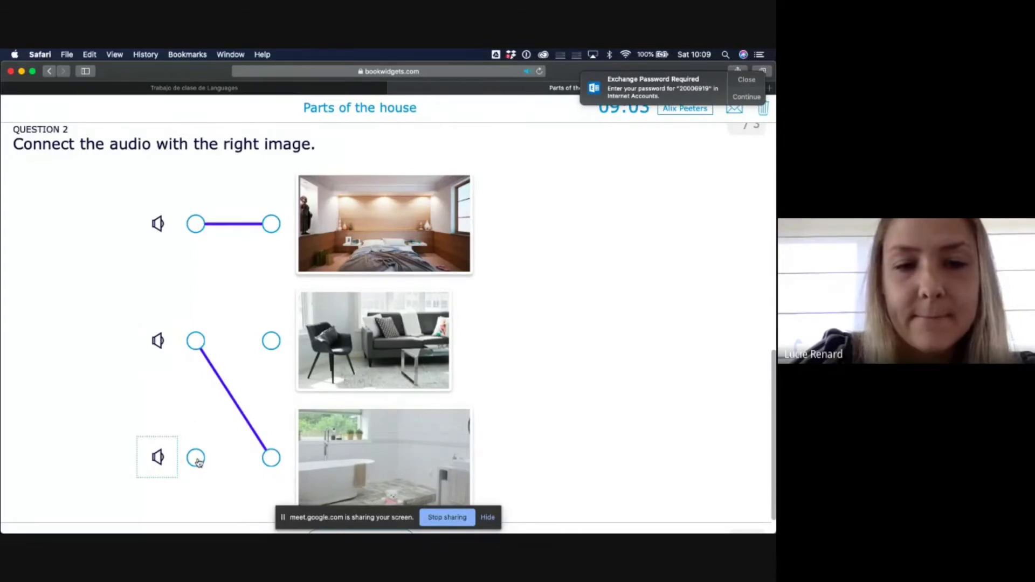
pyautogui.moveTo(199, 461); pyautogui.dragTo(273, 349)
pyautogui.scroll(-2, 462, 317)
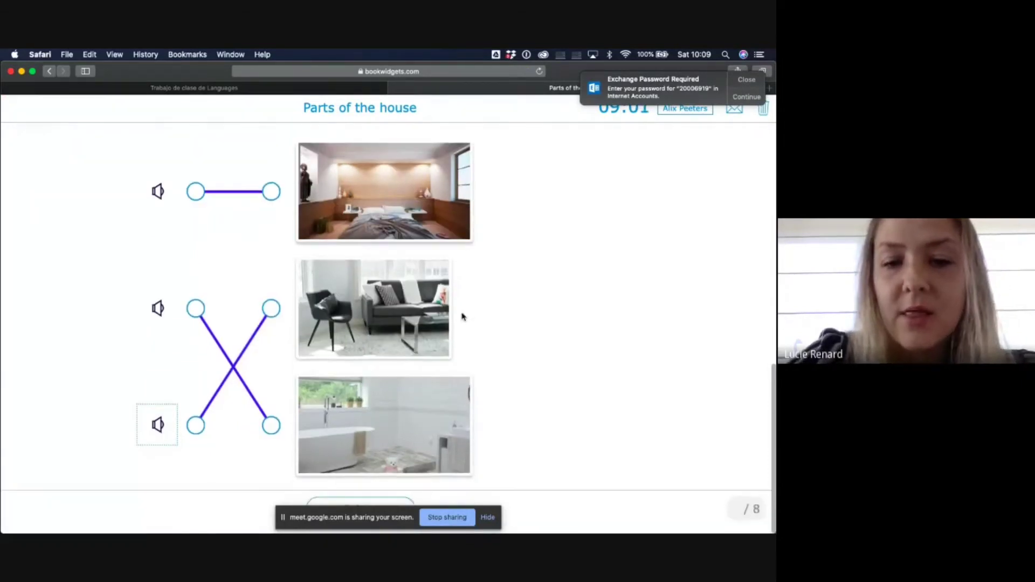
# - Glance at the teacher's Classroom window, then return to the quiz and review the answers
pyautogui.click(488, 518)
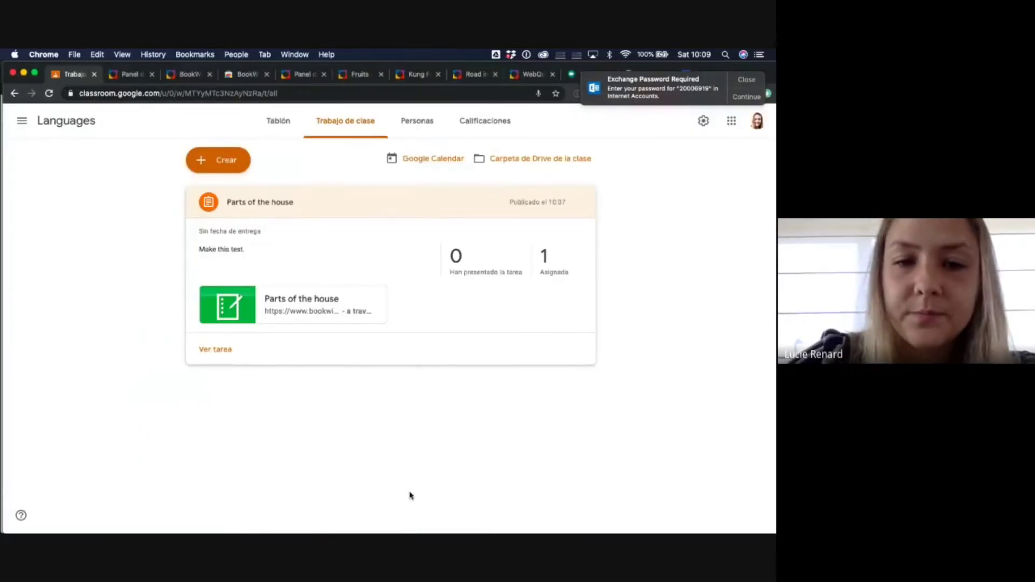
pyautogui.hotkey('ctrl', 'Up')
pyautogui.click(442, 269)
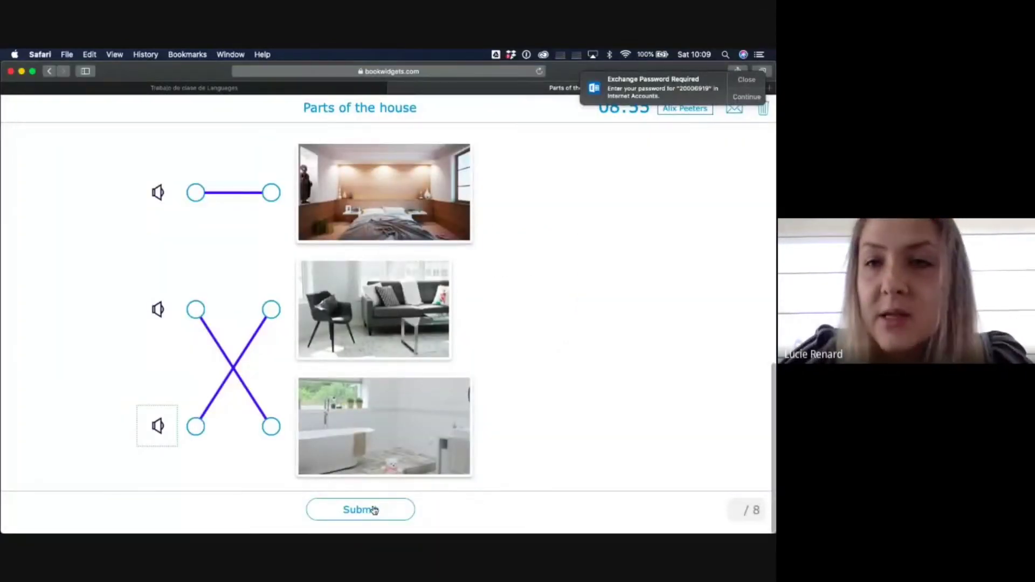
pyautogui.scroll(2, 546, 340)
pyautogui.scroll(2, 545, 340)
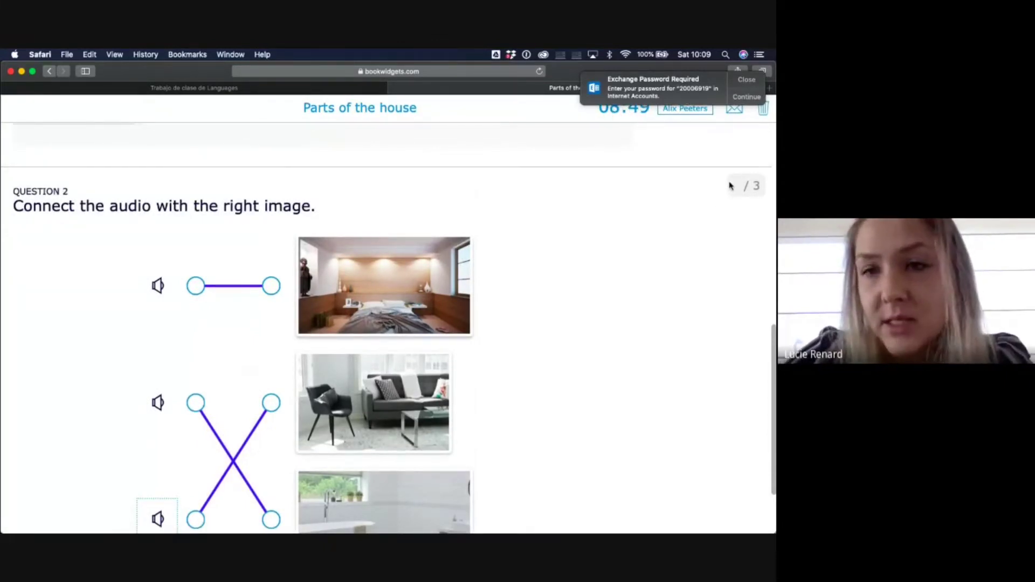
pyautogui.scroll(10, 735, 186)
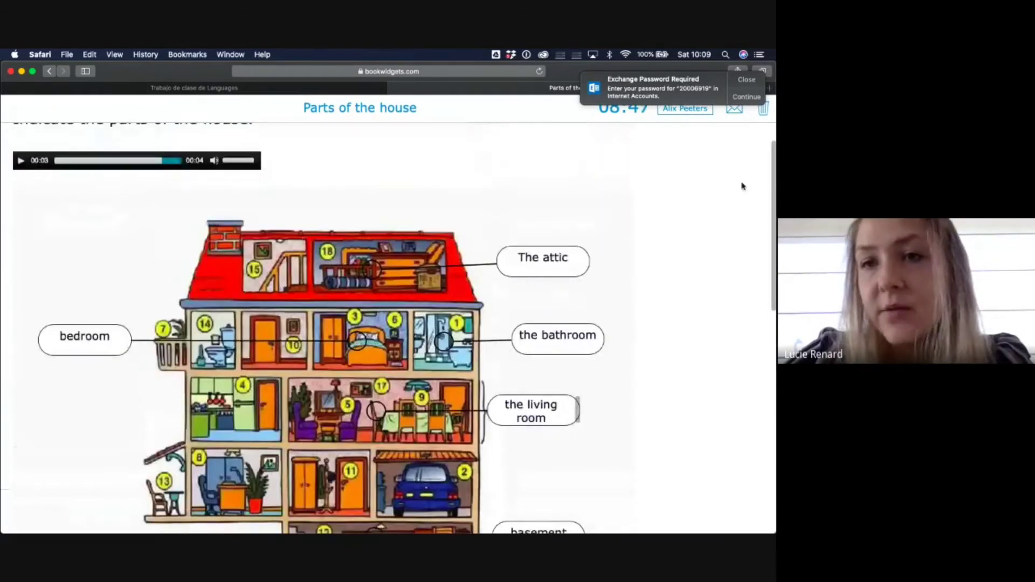
pyautogui.scroll(2, 741, 186)
pyautogui.scroll(-5, 613, 349)
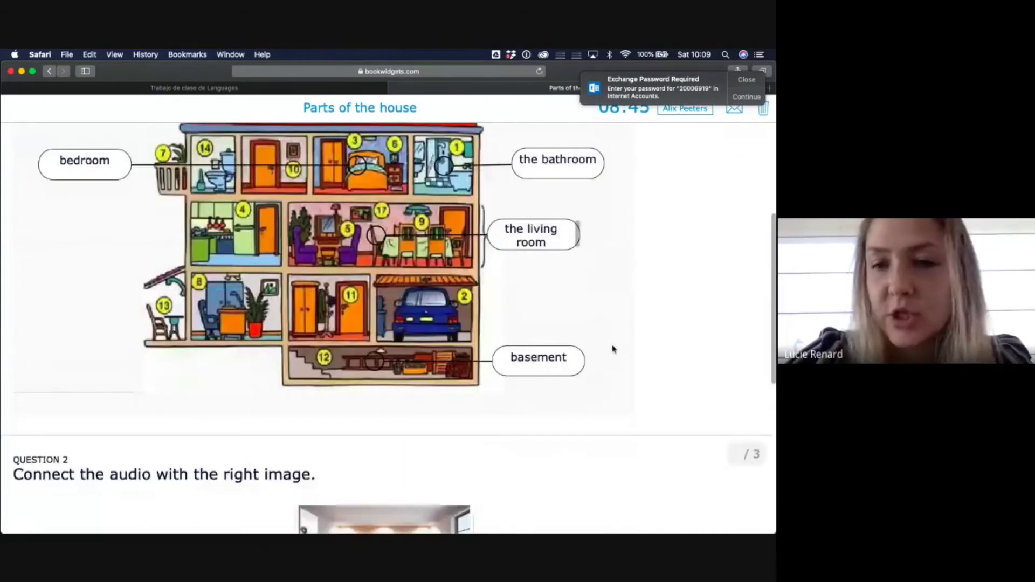
pyautogui.scroll(-7, 612, 349)
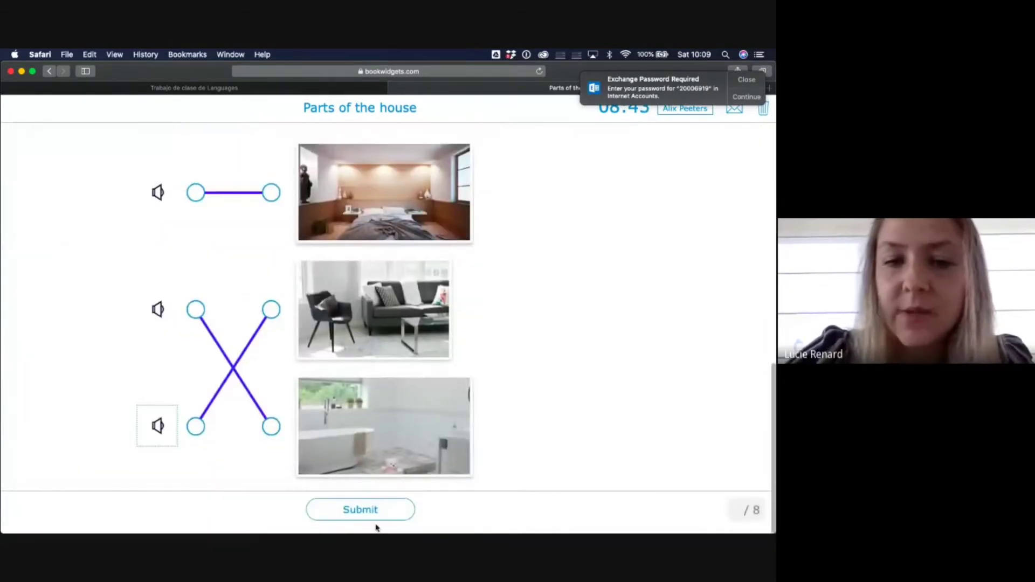
# - Submit and send the quiz answers under the student's name, then return to Languages classwork
pyautogui.click(381, 516)
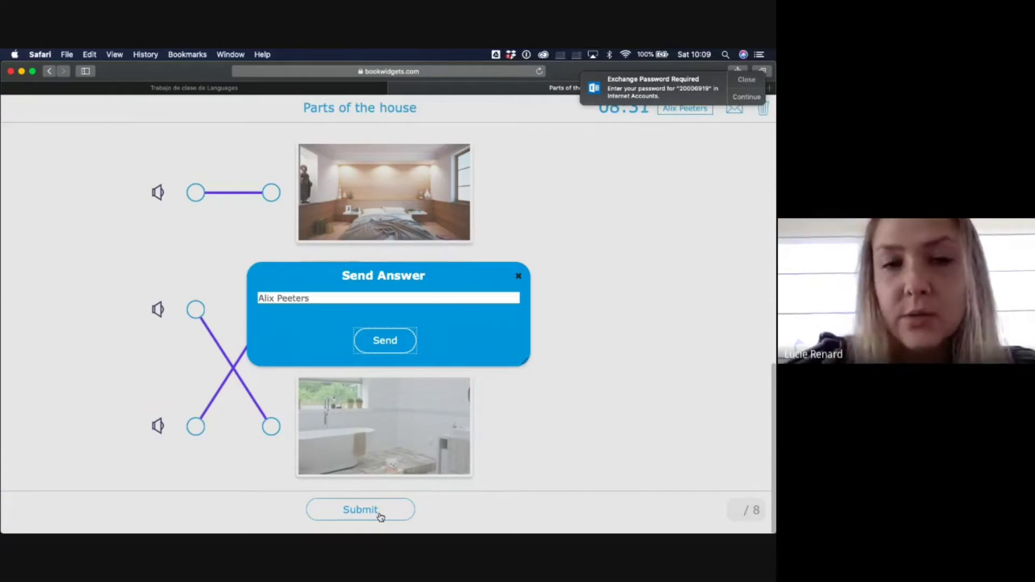
pyautogui.click(401, 341)
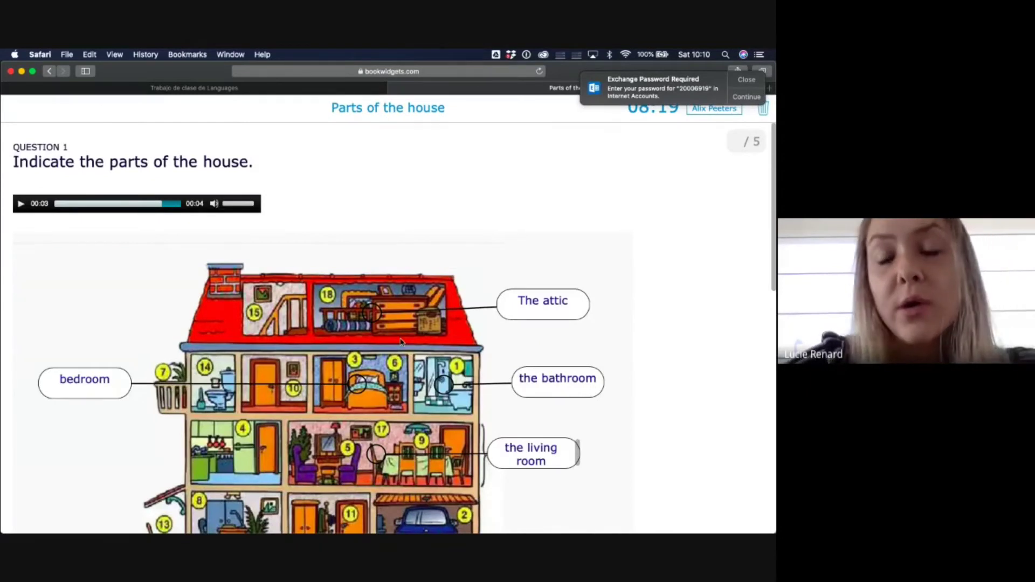
pyautogui.click(169, 89)
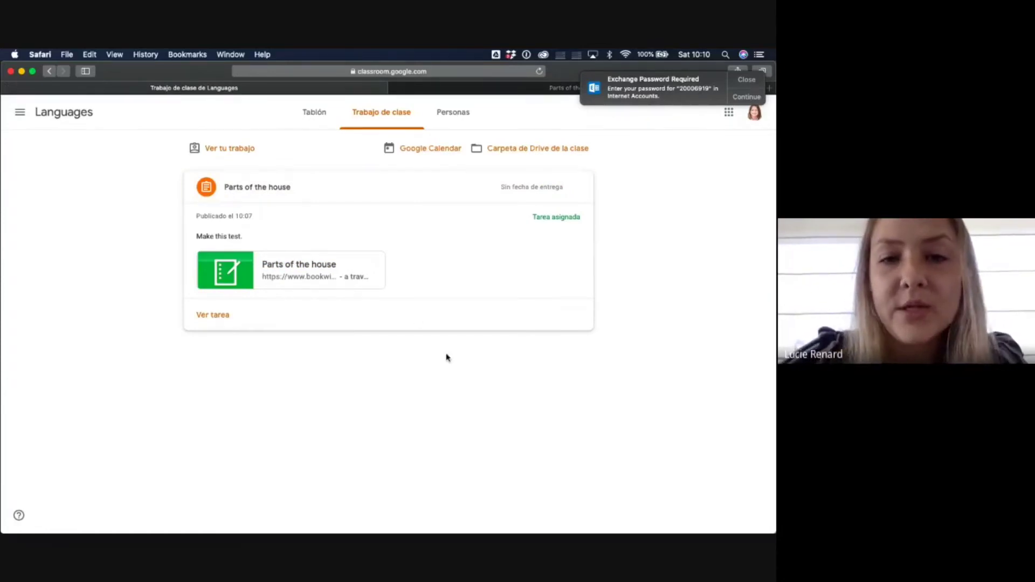
# - In the teacher's Chrome window, open the student's Parts of the house submission via Ver tarea
pyautogui.hotkey('ctrl', 'Up')
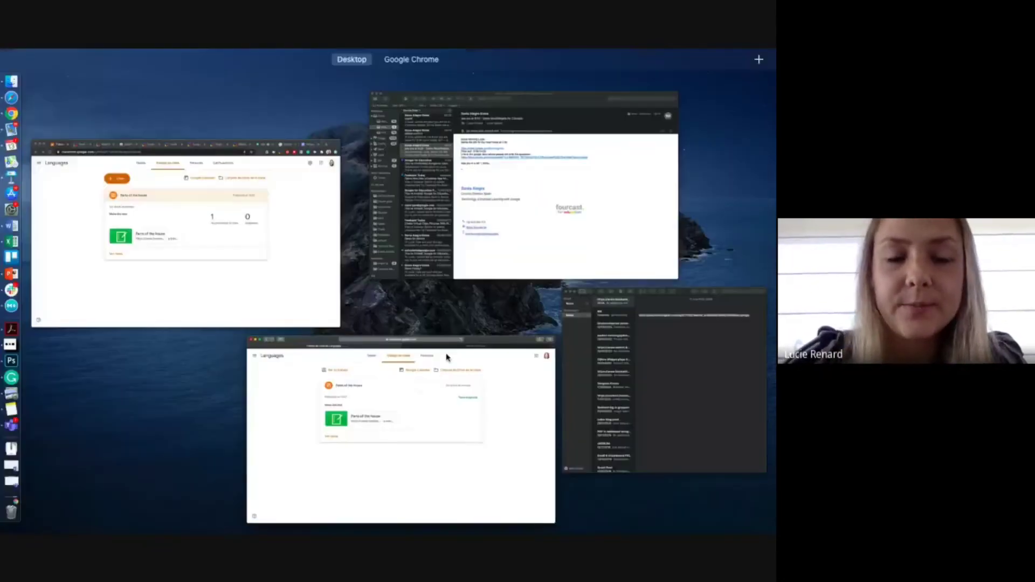
pyautogui.click(446, 355)
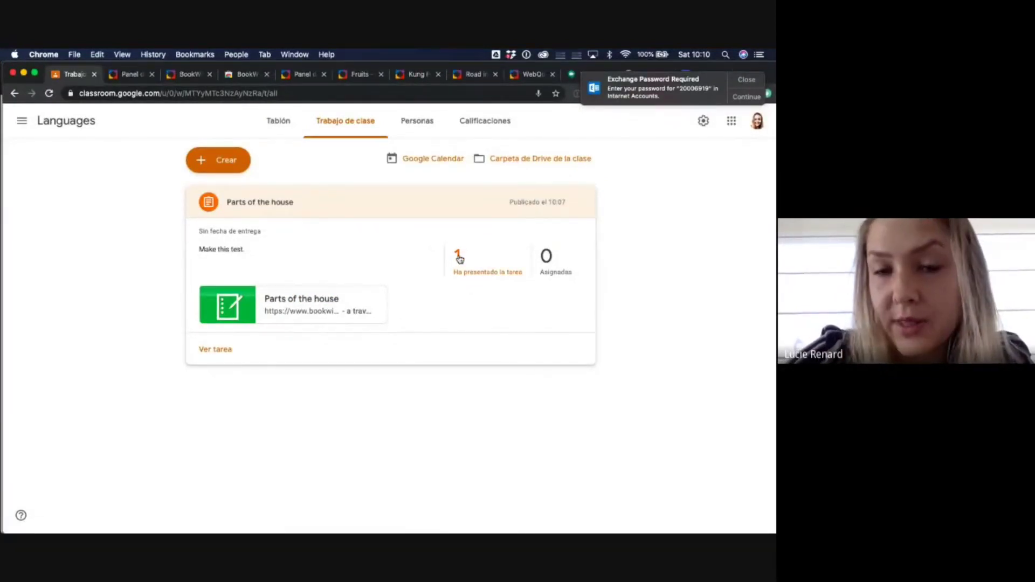
pyautogui.click(215, 351)
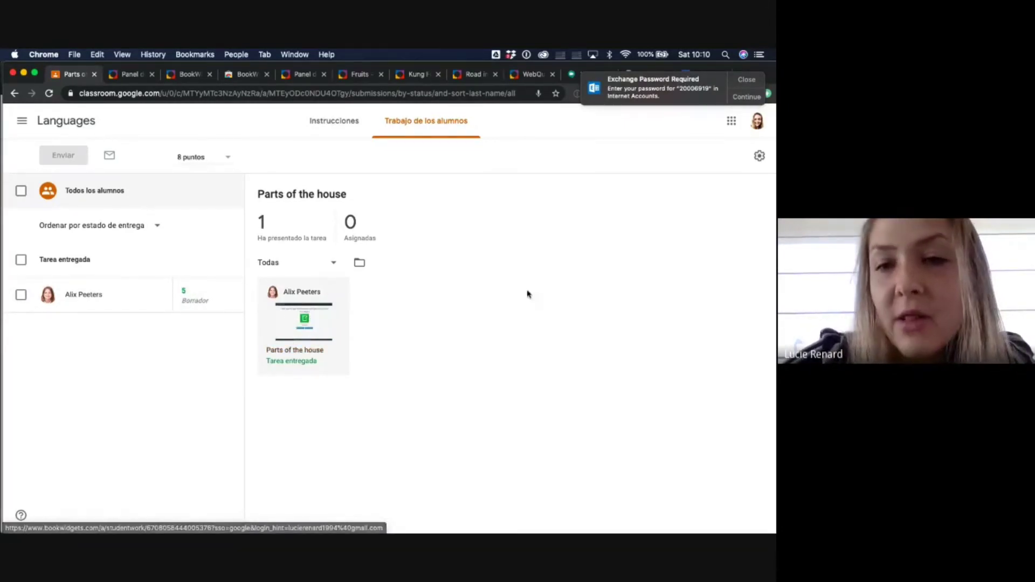
pyautogui.click(301, 335)
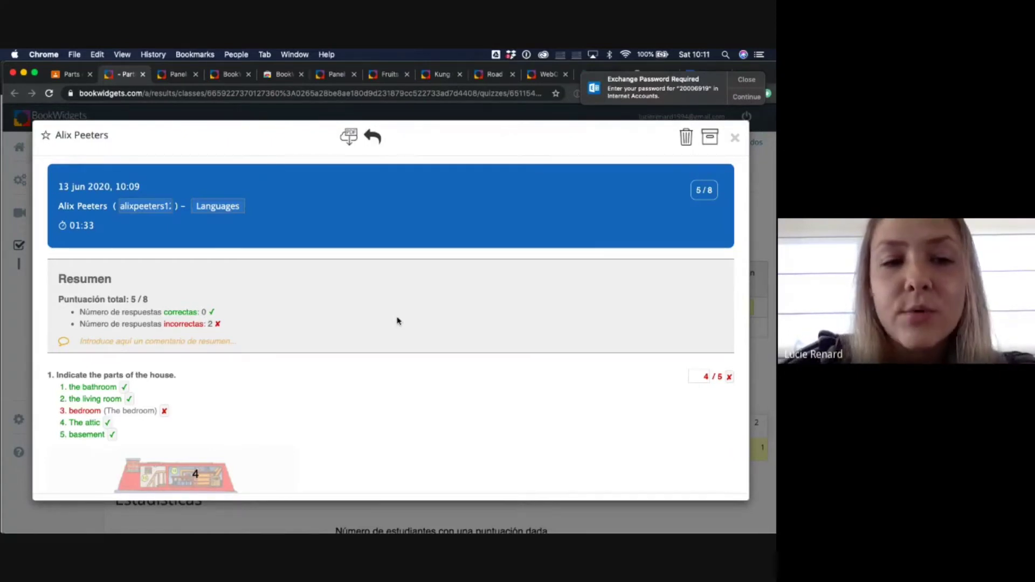
# - Mark the student's 'bedroom' answer correct, raising Question 1 to 5/5 and the total to 6/8
pyautogui.scroll(-1, 294, 382)
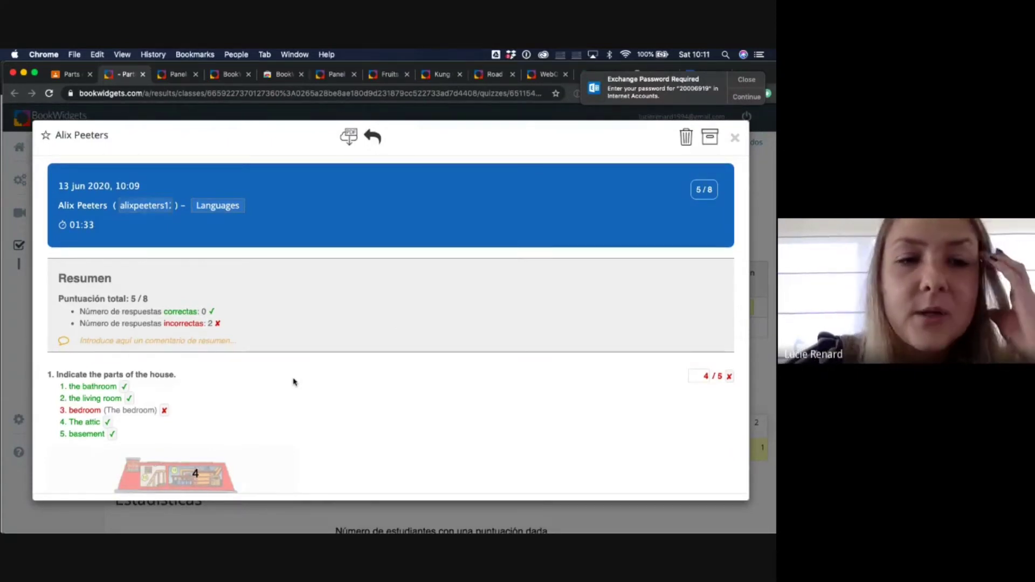
pyautogui.scroll(-4, 294, 381)
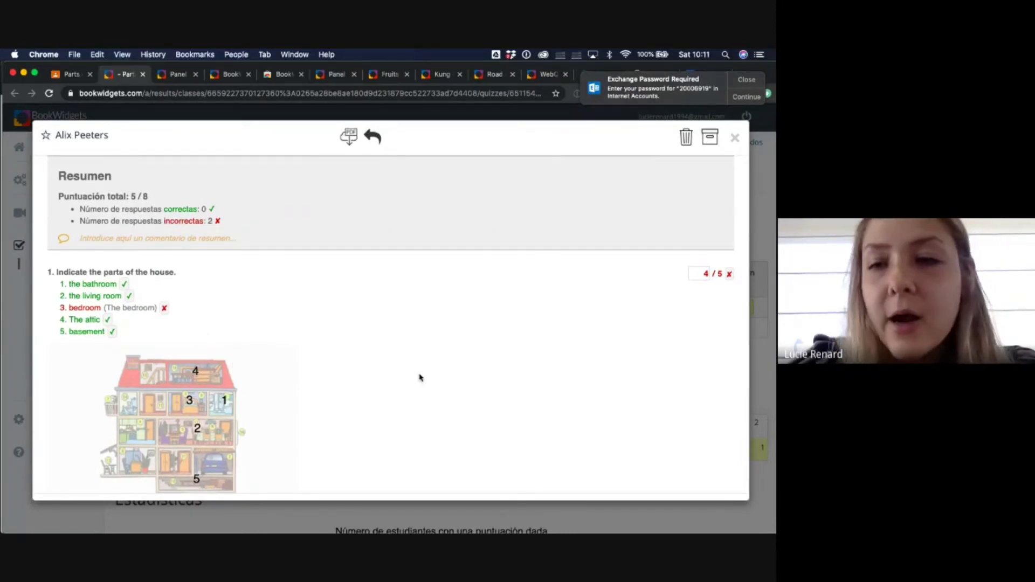
pyautogui.scroll(-2, 419, 376)
pyautogui.scroll(1, 420, 376)
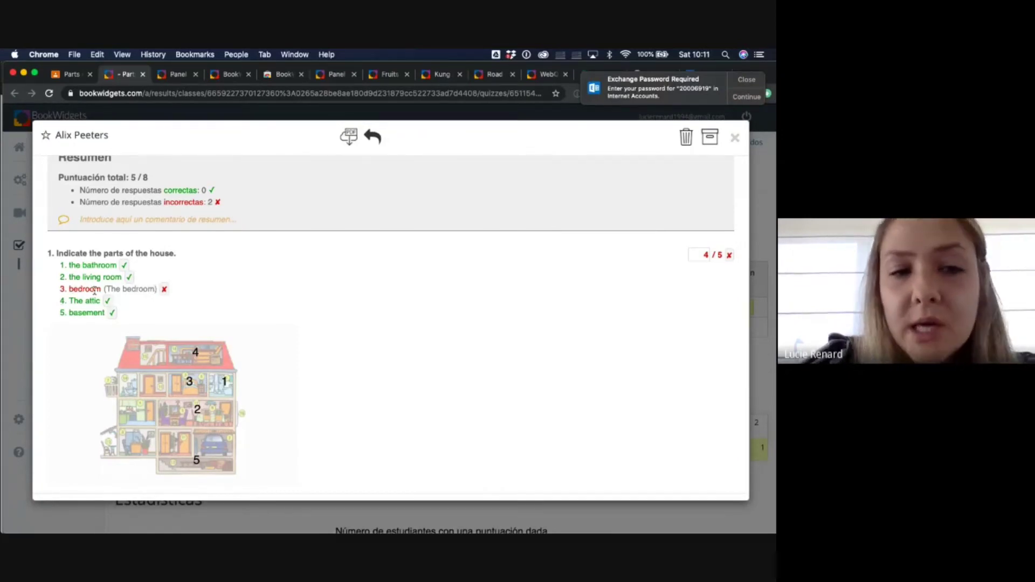
pyautogui.click(163, 291)
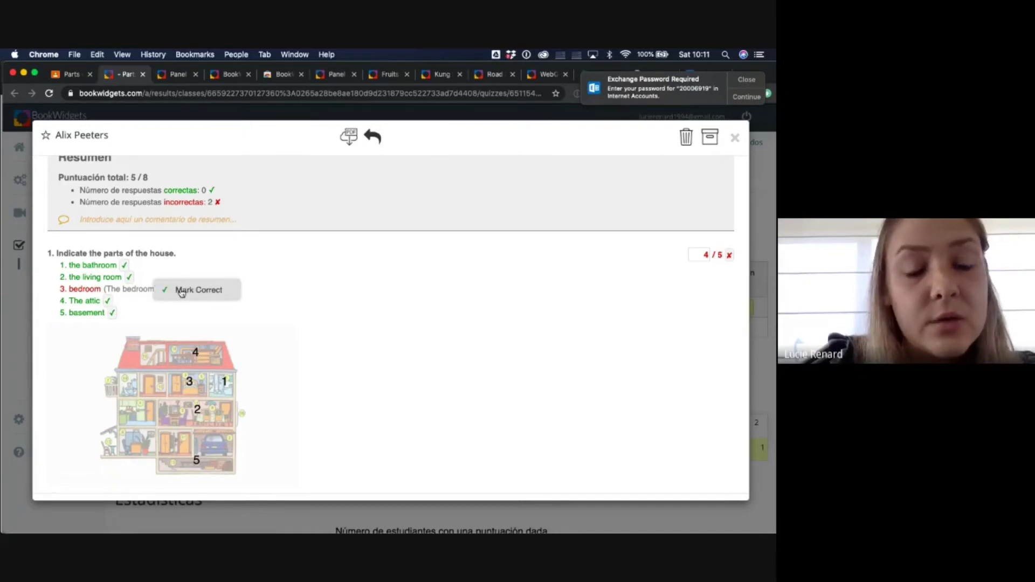
pyautogui.click(195, 290)
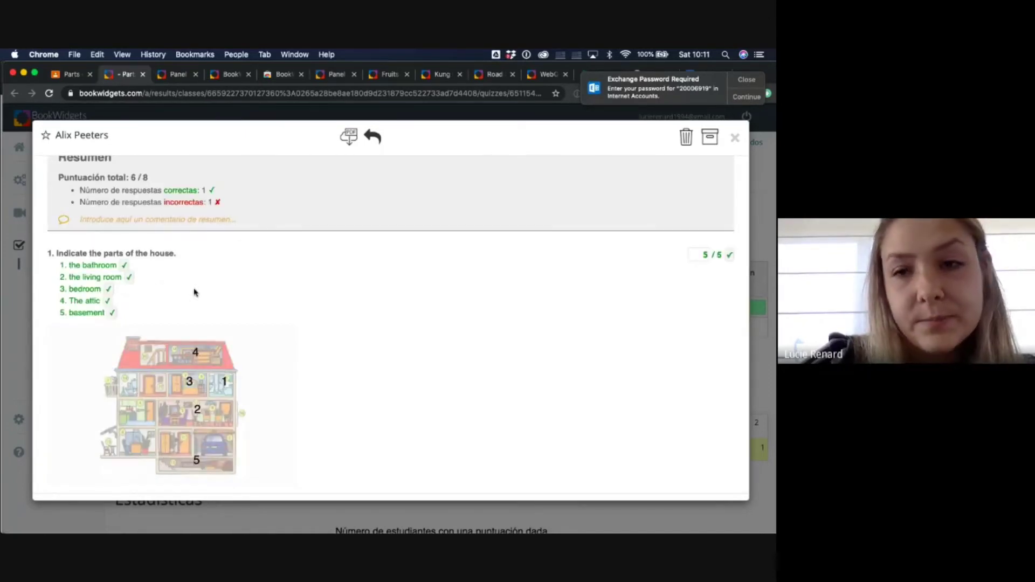
pyautogui.scroll(-5, 195, 292)
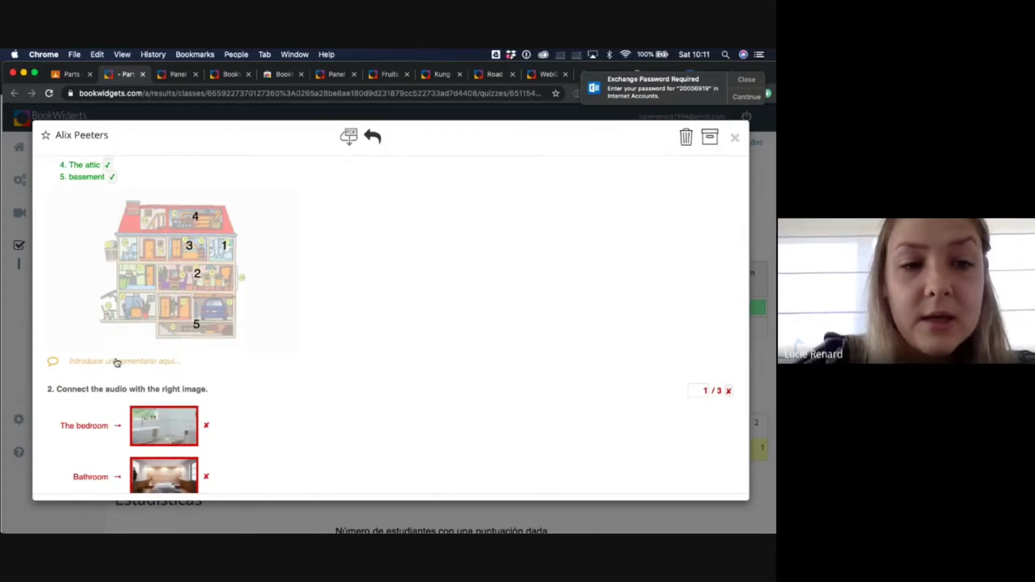
# - Add the feedback comment 'Well done!' to Question 1
pyautogui.click(94, 361)
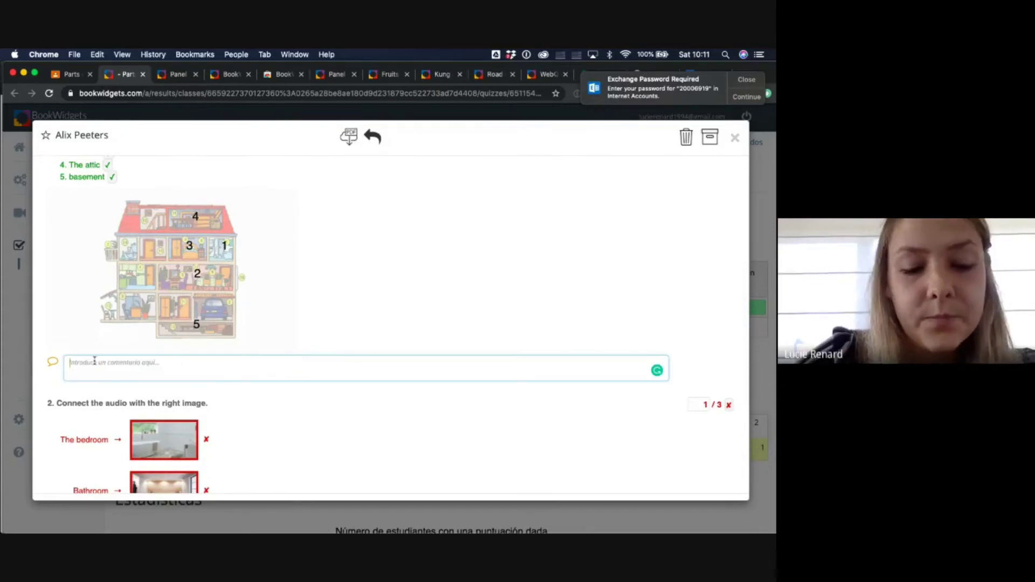
pyautogui.write('ell done!')
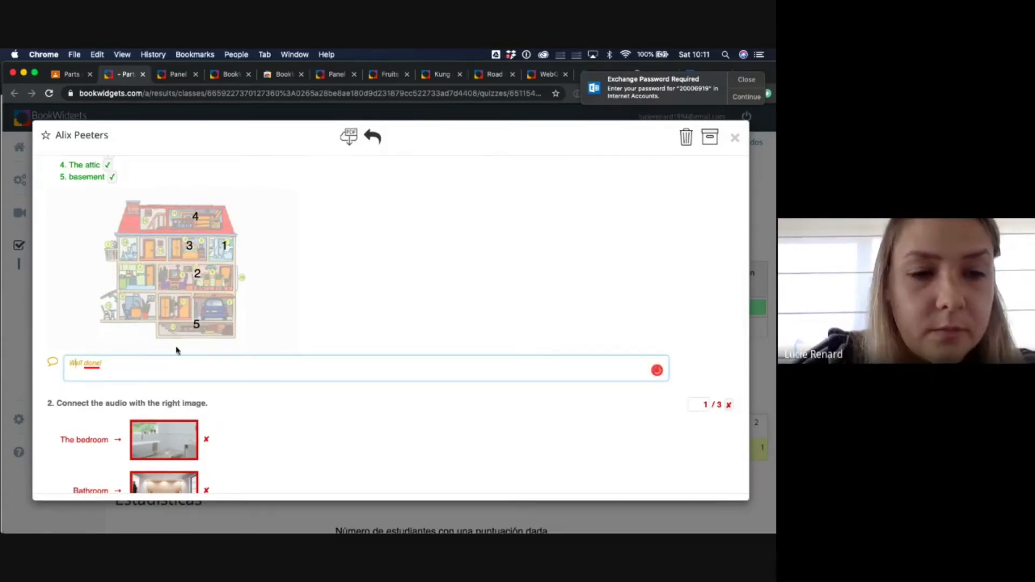
pyautogui.scroll(-3, 196, 351)
pyautogui.scroll(-2, 197, 350)
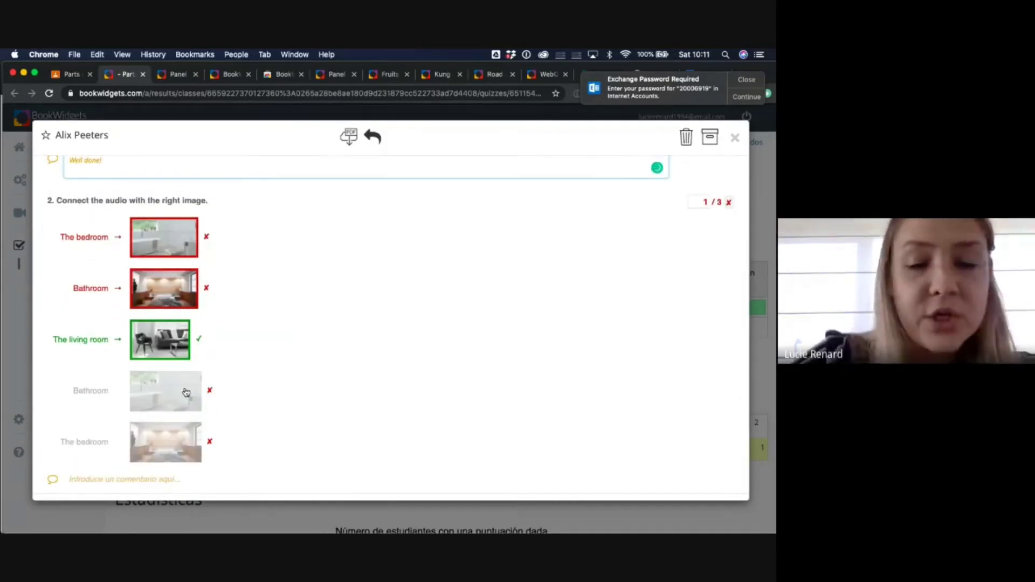
pyautogui.click(112, 482)
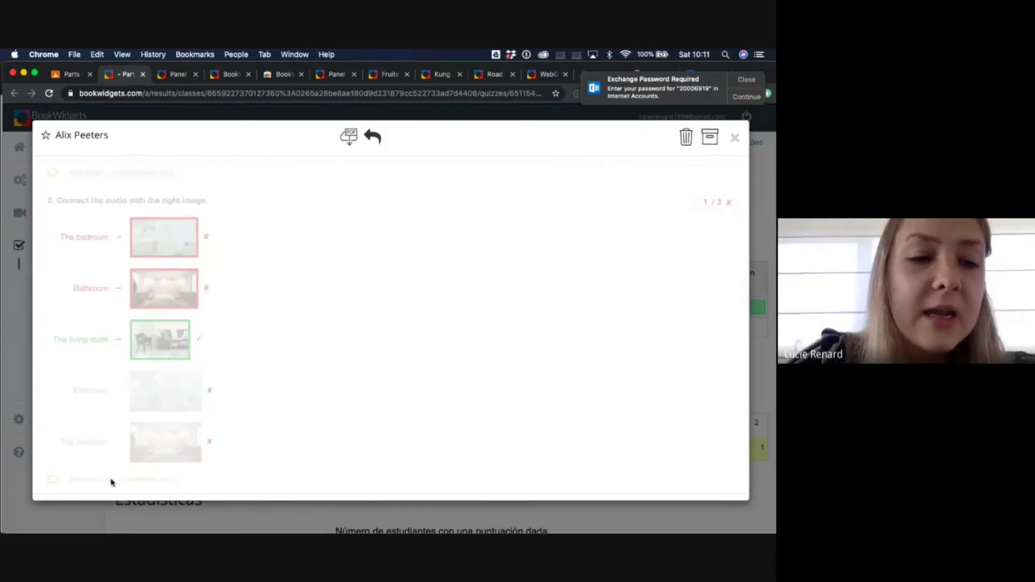
# - Comment 'This is a common mistake. Listen closely.' on Question 2, fixing the 'commen' typo
pyautogui.click(111, 482)
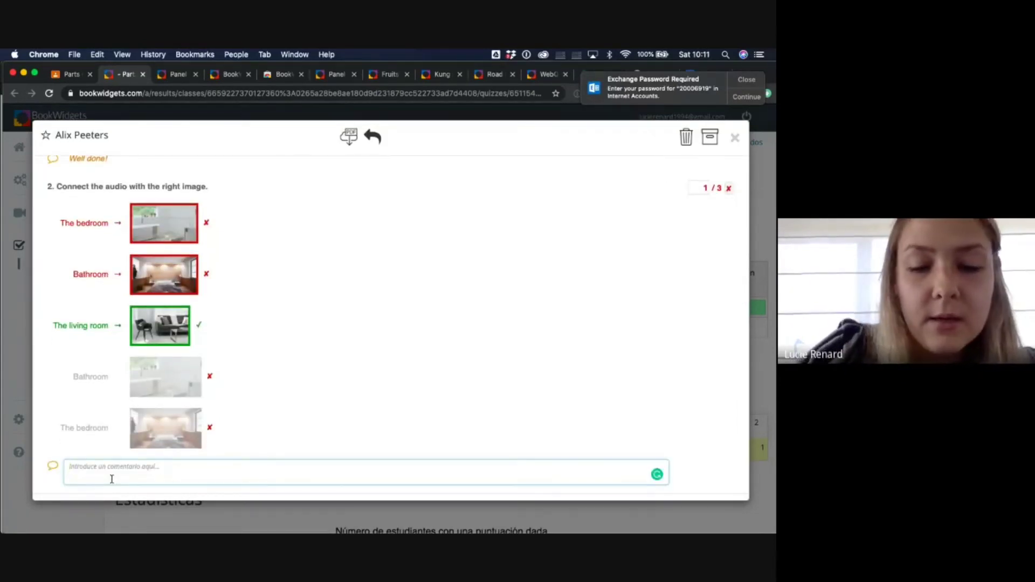
pyautogui.write('This is a comme')
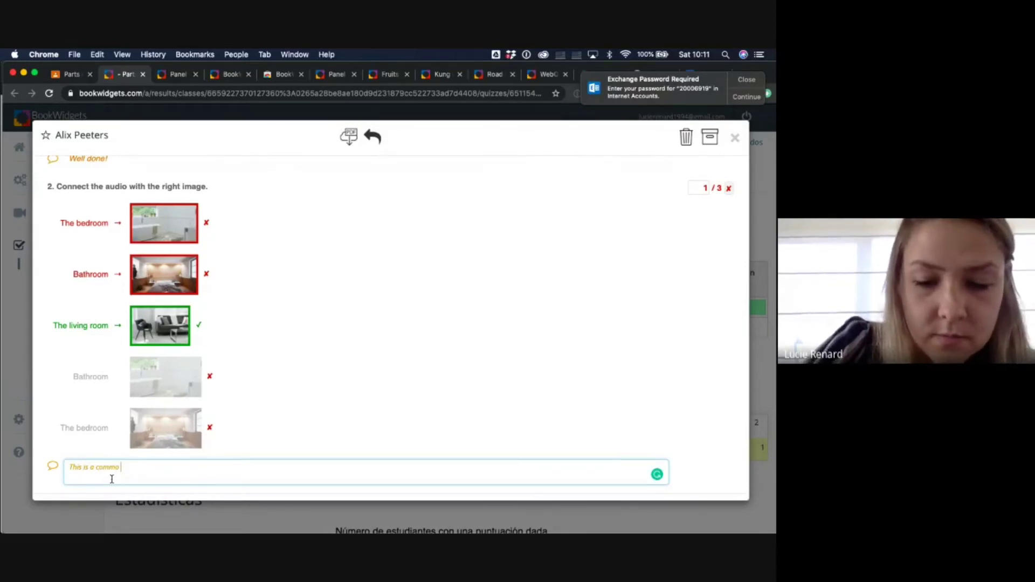
pyautogui.write('n mistake')
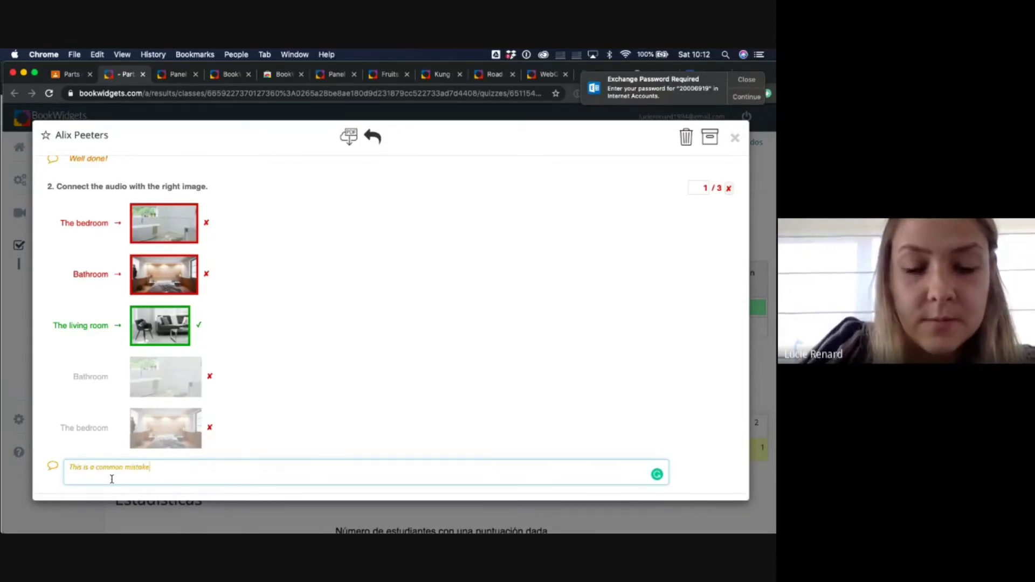
pyautogui.write('. Listen ')
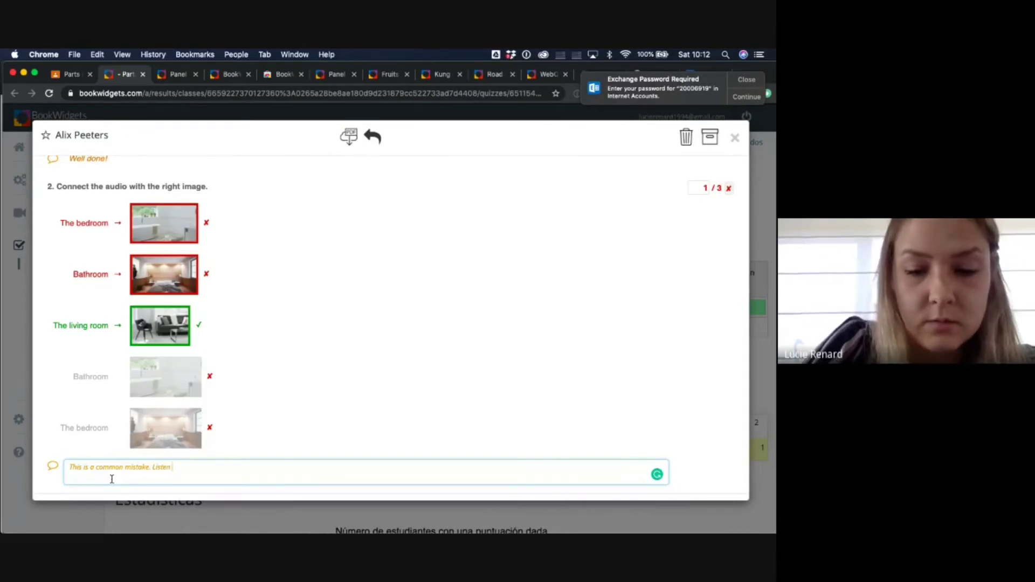
pyautogui.write('closely.')
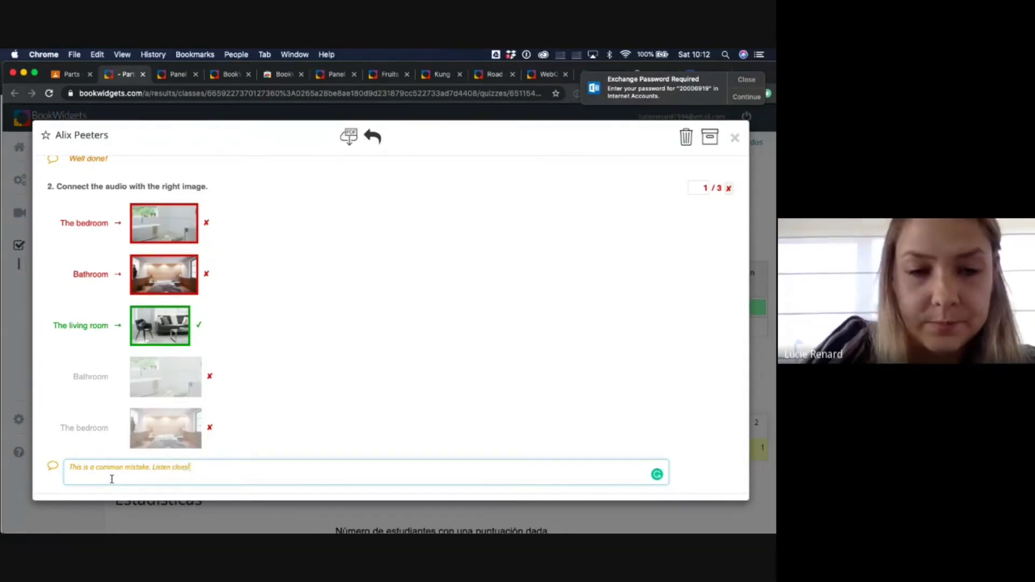
pyautogui.click(182, 468)
pyautogui.press('BackSpace')
pyautogui.write('e')
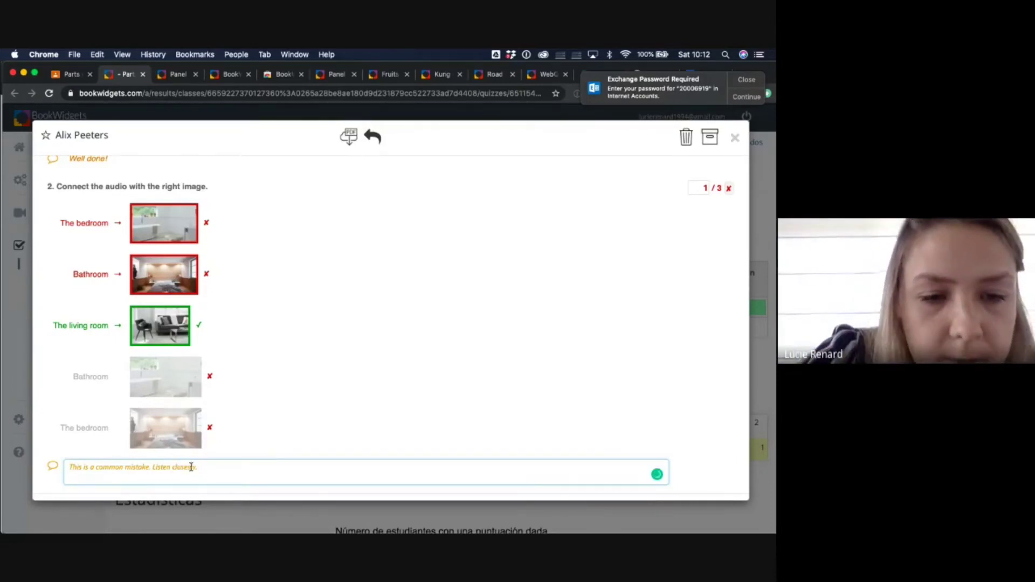
pyautogui.scroll(4, 298, 375)
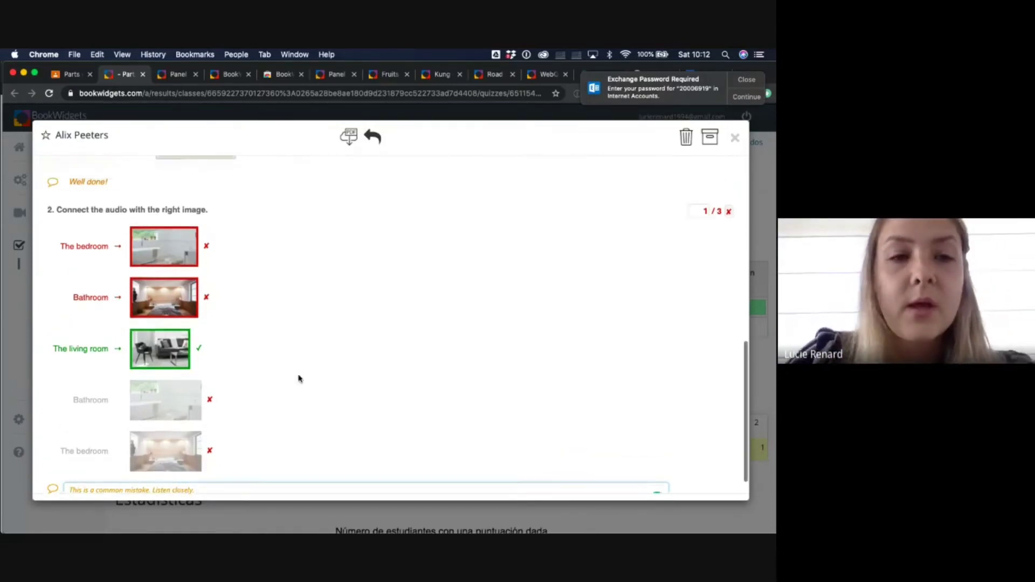
pyautogui.scroll(10, 298, 378)
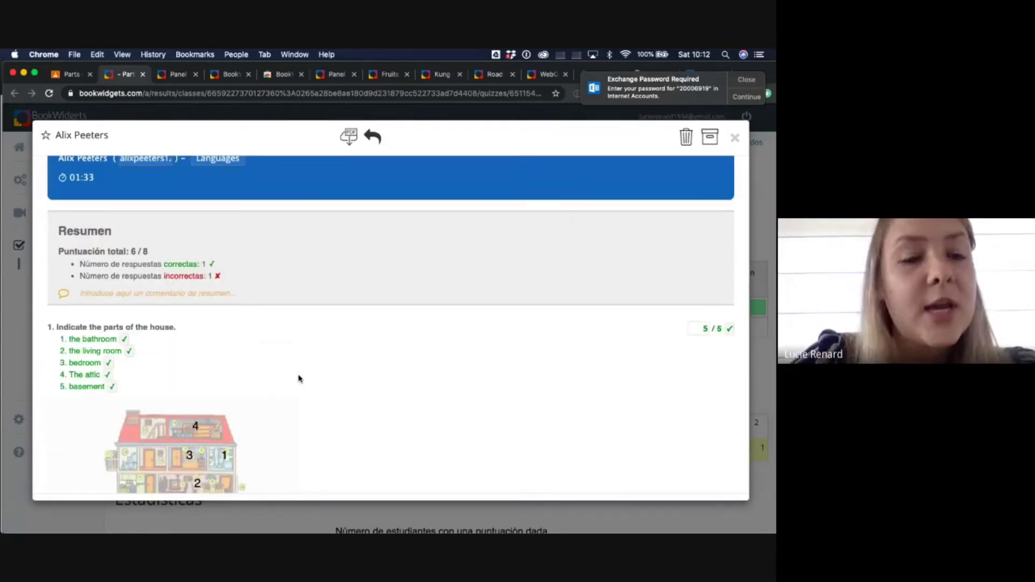
pyautogui.scroll(2, 298, 379)
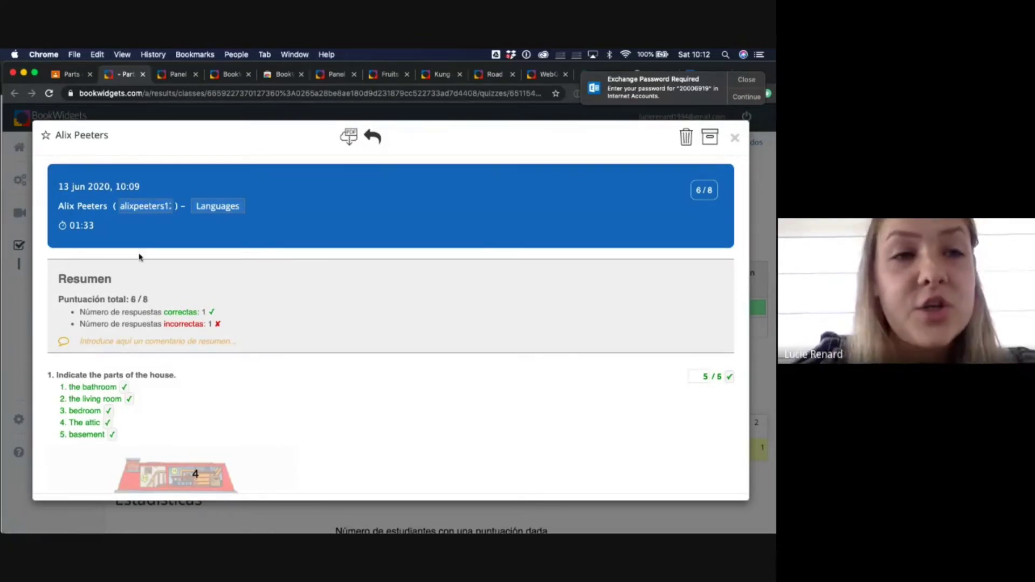
# - Review the student's 6/8 result, then close it to return to the Parts of the house overview
pyautogui.click(67, 76)
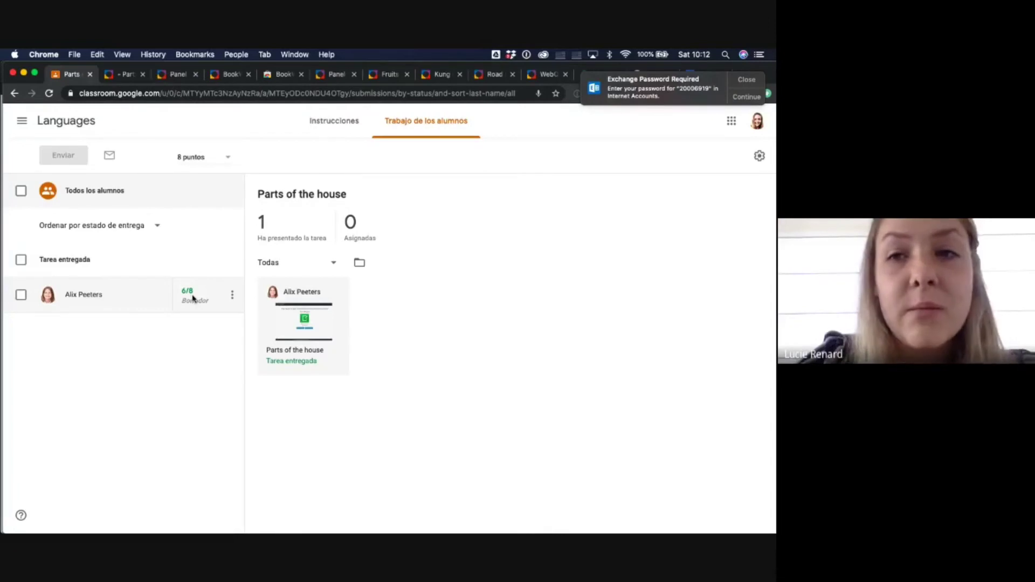
pyautogui.click(118, 74)
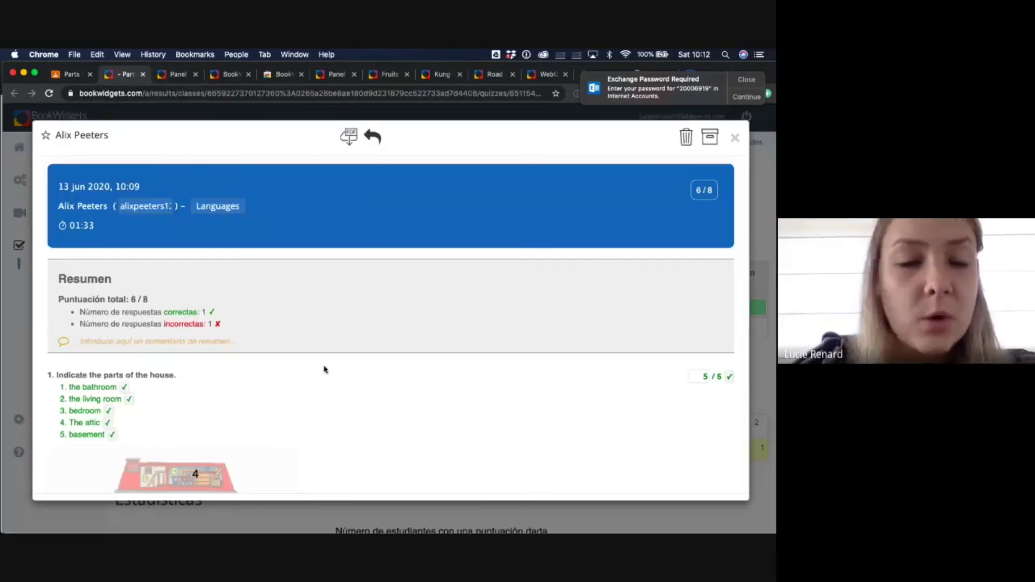
pyautogui.scroll(-4, 325, 369)
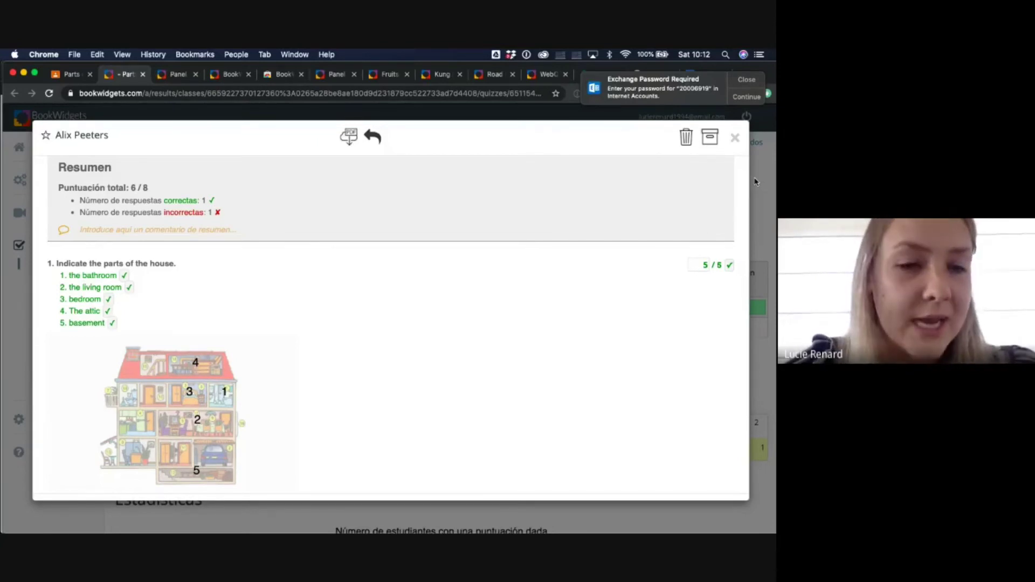
pyautogui.scroll(-3, 566, 355)
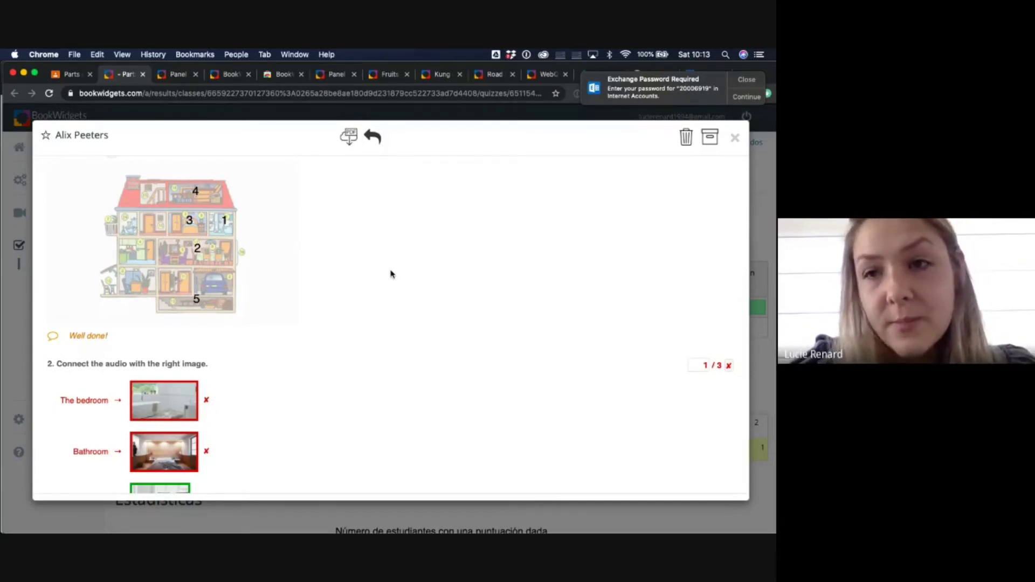
pyautogui.click(735, 140)
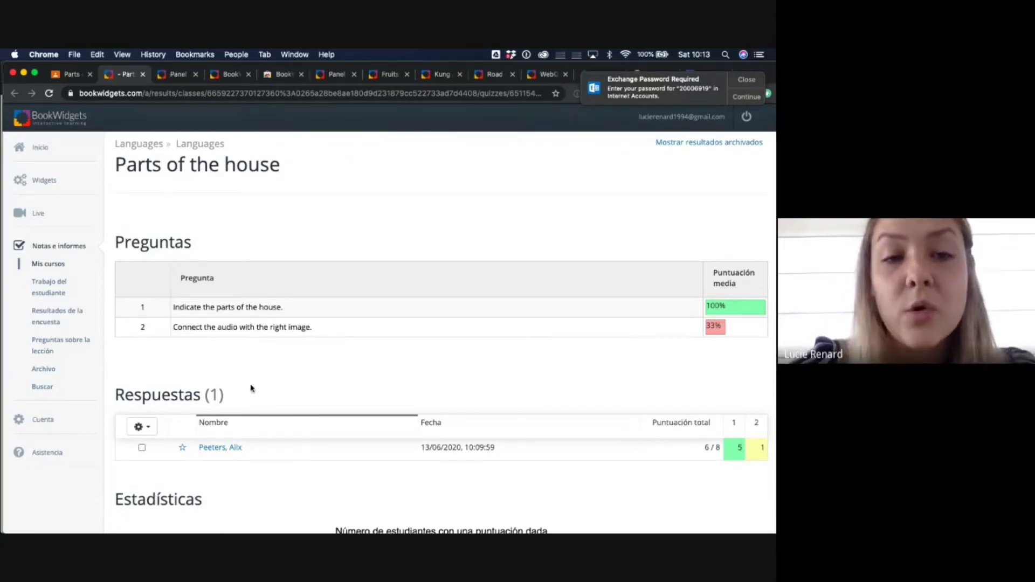
pyautogui.click(249, 308)
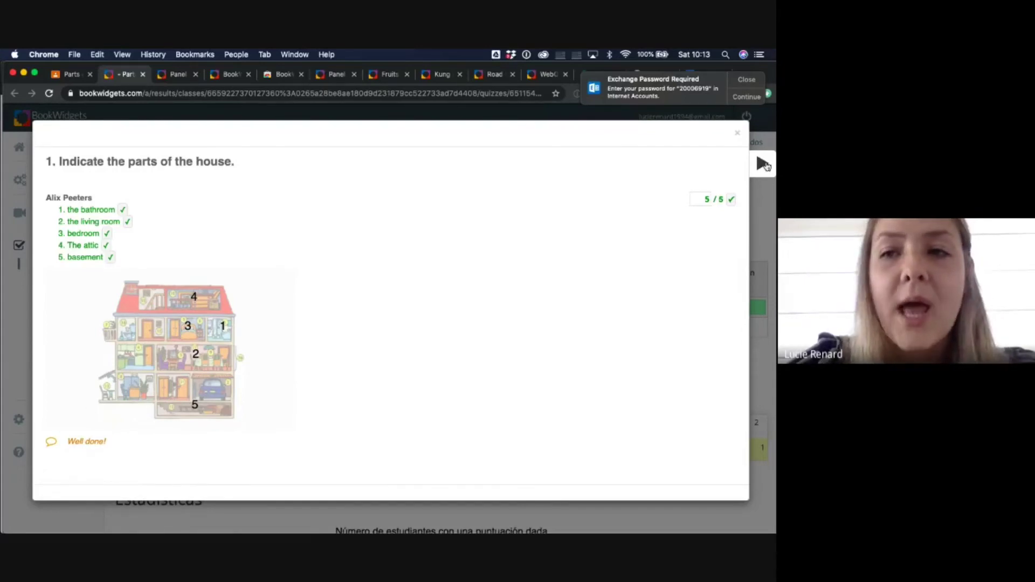
pyautogui.click(763, 164)
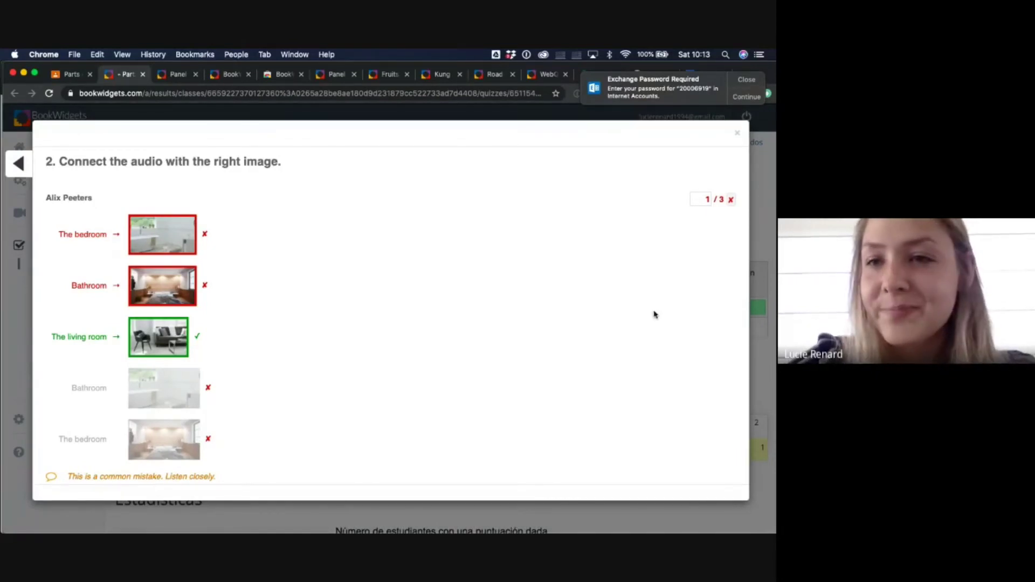
pyautogui.click(738, 134)
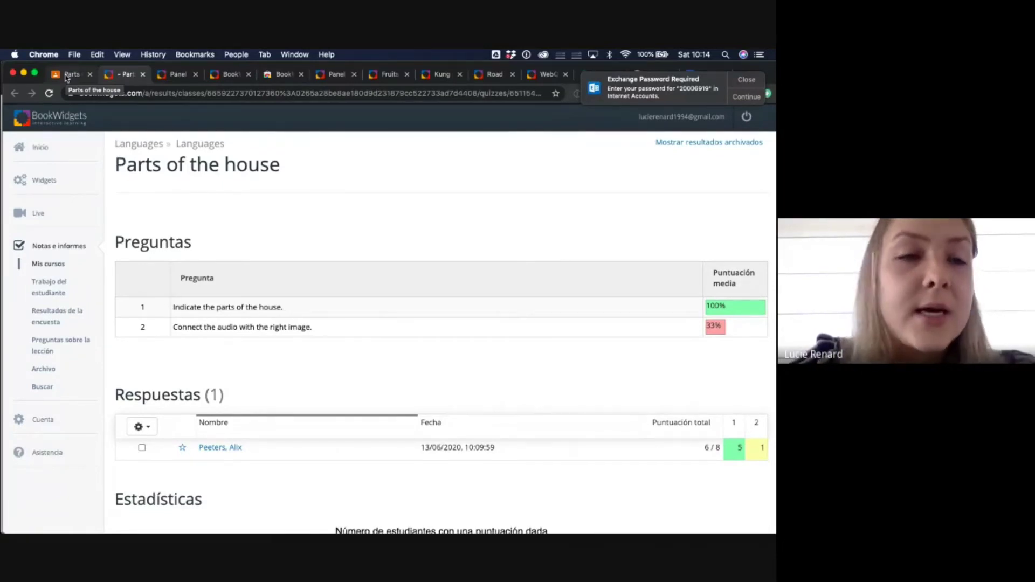
# - Return the graded Parts of the house work to all students in Google Classroom
pyautogui.click(66, 75)
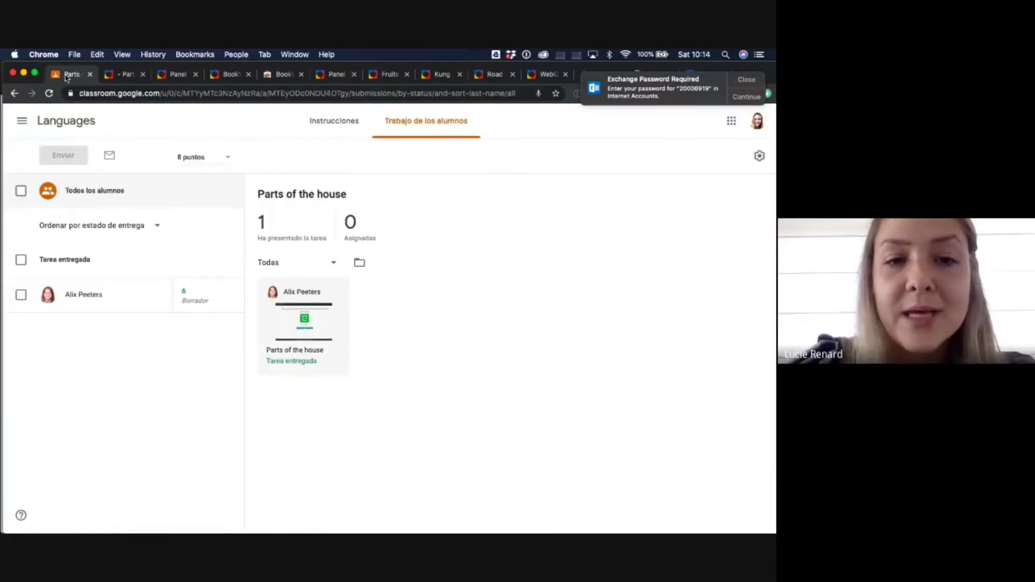
pyautogui.click(21, 192)
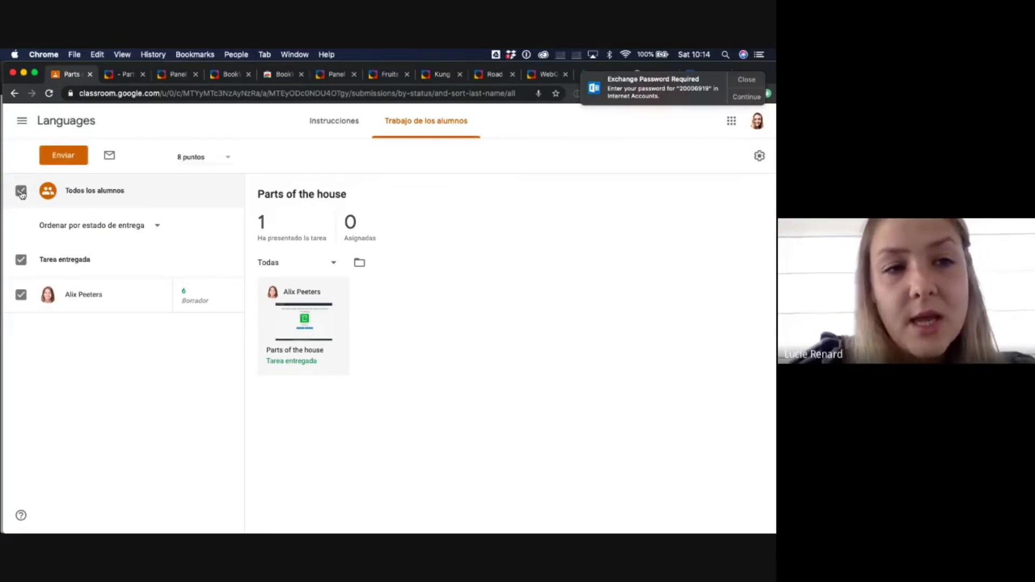
pyautogui.click(68, 157)
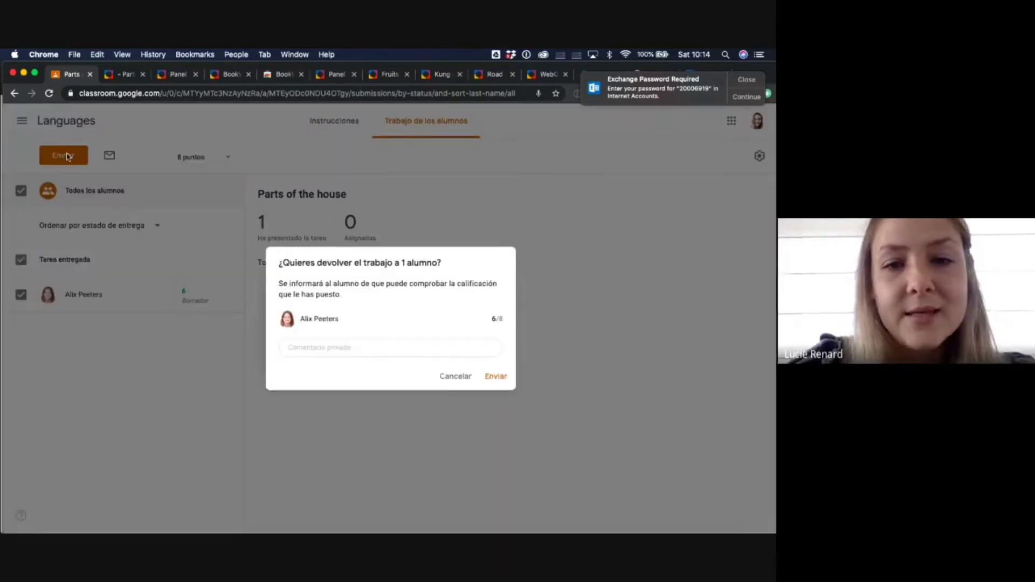
pyautogui.click(497, 376)
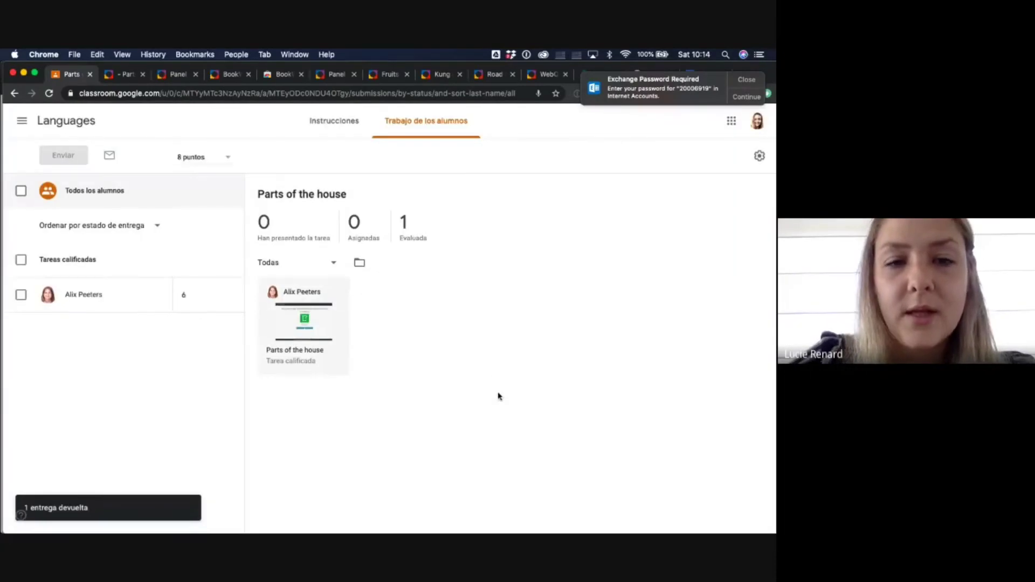
pyautogui.hotkey('ctrl', 'Up')
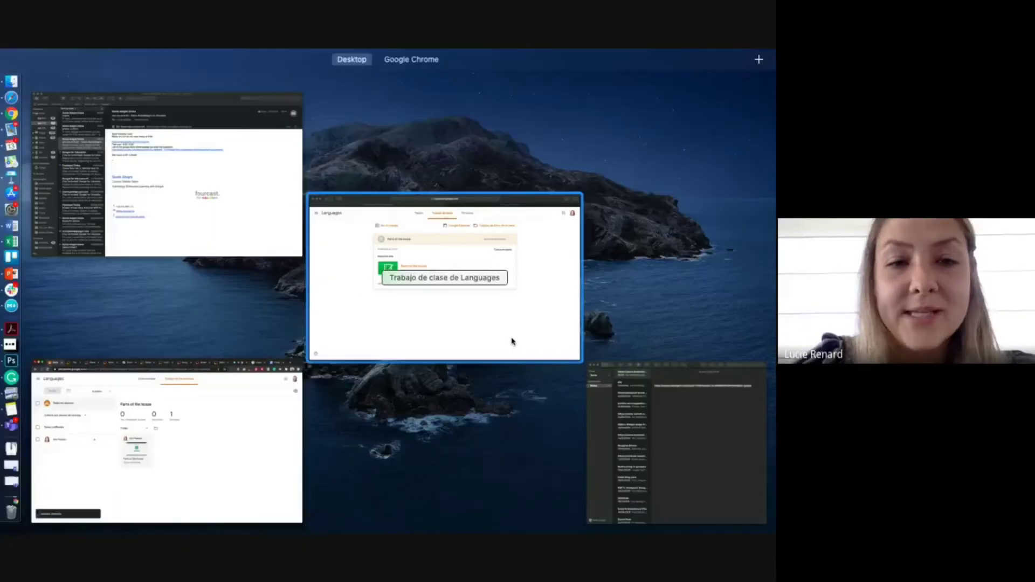
# - As the student, reload Classwork and open the Parts of the house assignment's attached widget
pyautogui.click(511, 341)
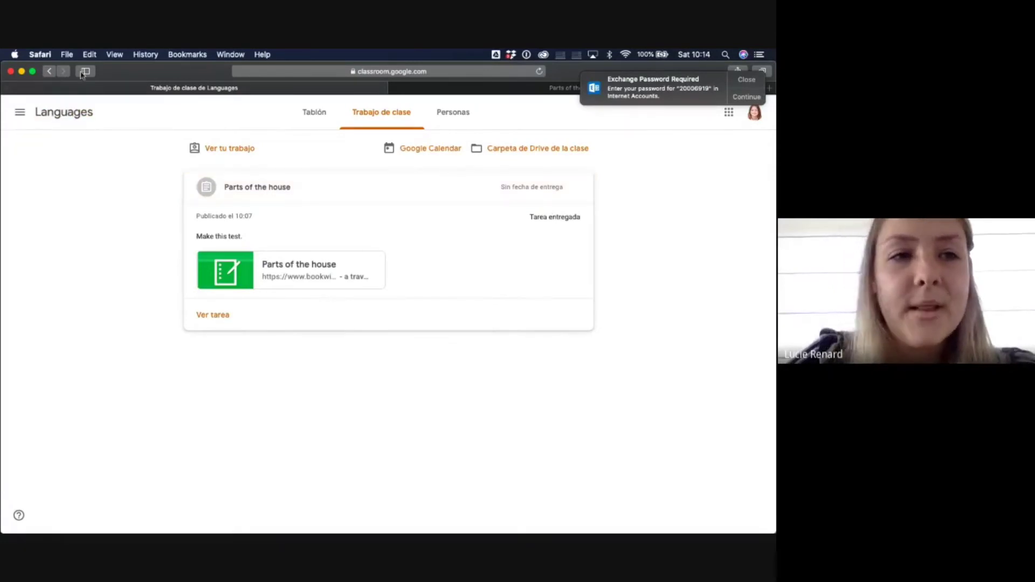
pyautogui.click(539, 72)
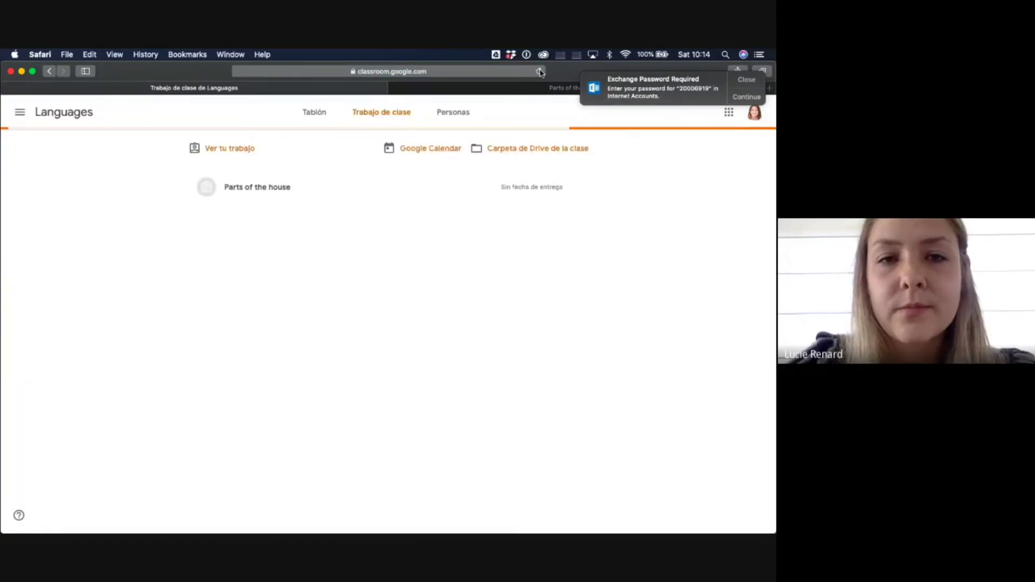
pyautogui.click(268, 189)
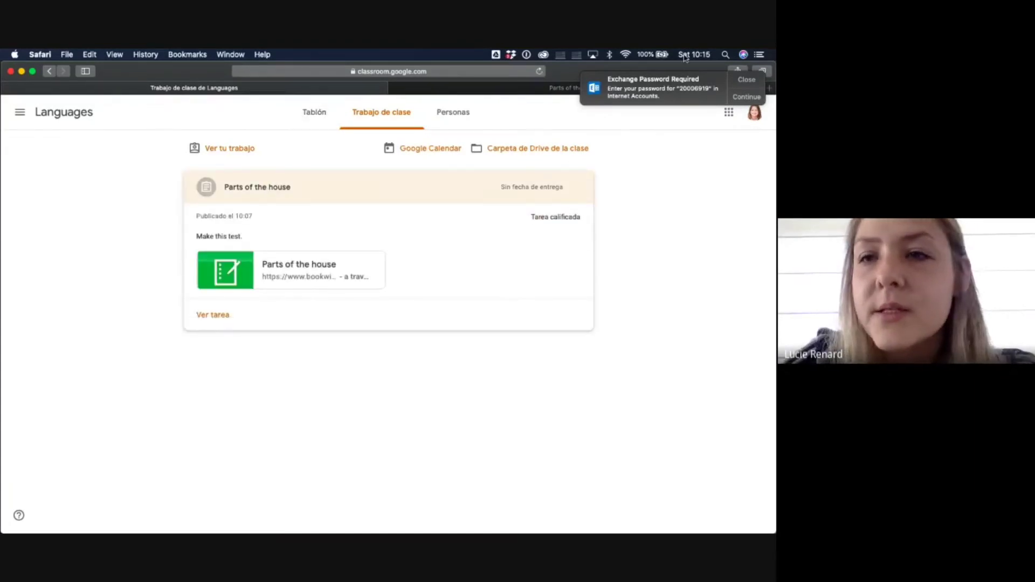
pyautogui.click(747, 79)
pyautogui.click(760, 113)
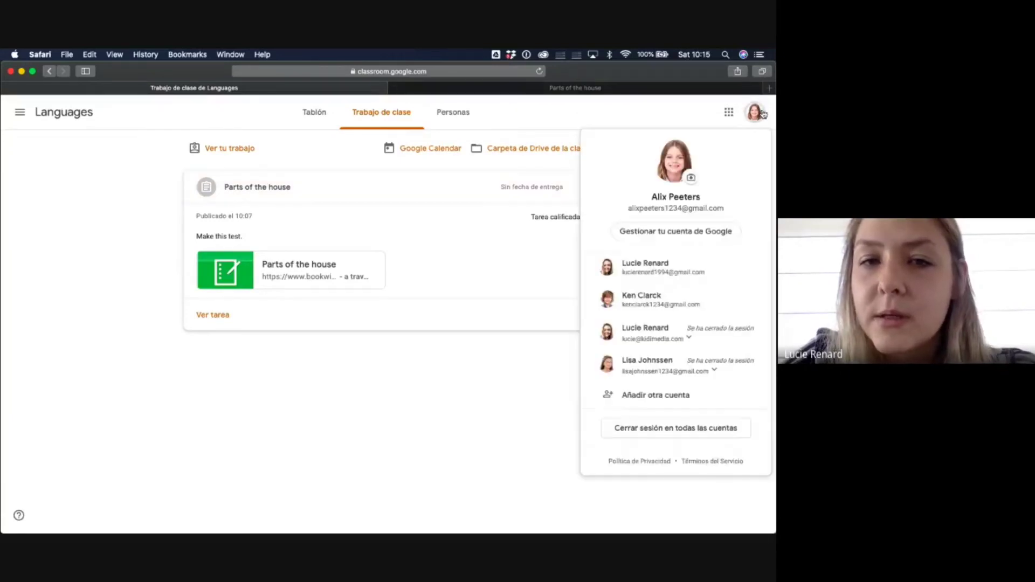
pyautogui.click(402, 499)
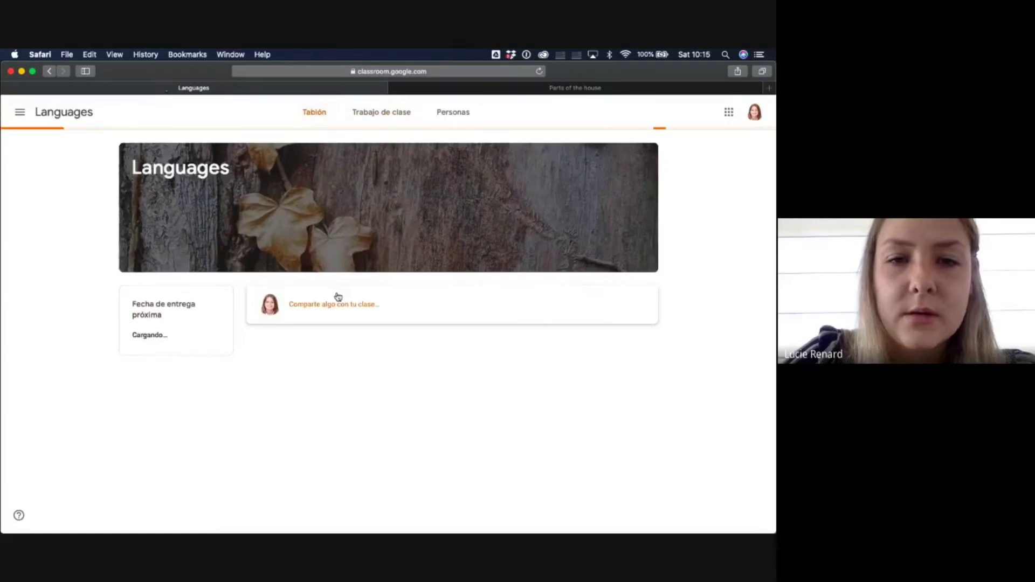
pyautogui.click(342, 355)
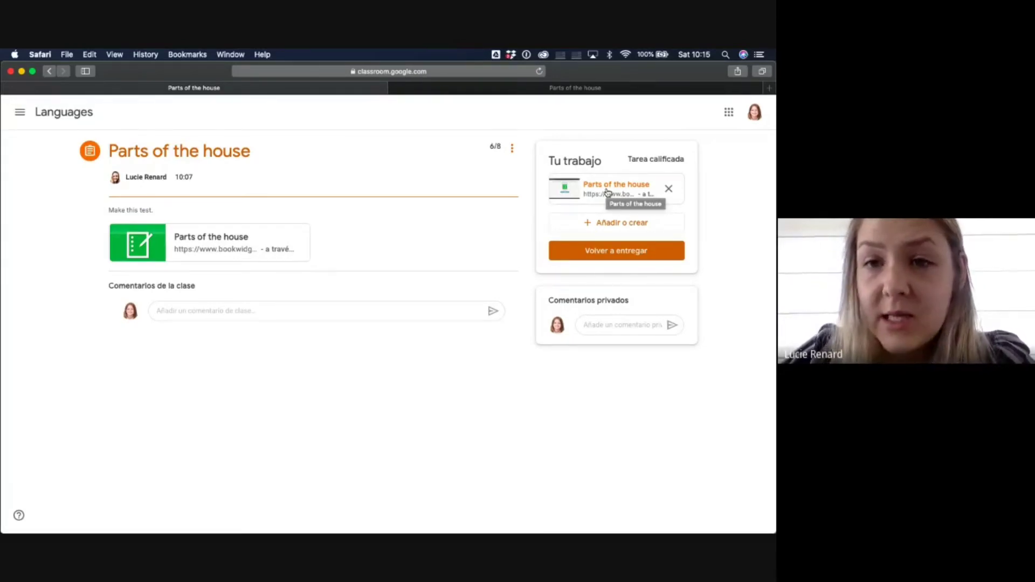
pyautogui.click(607, 192)
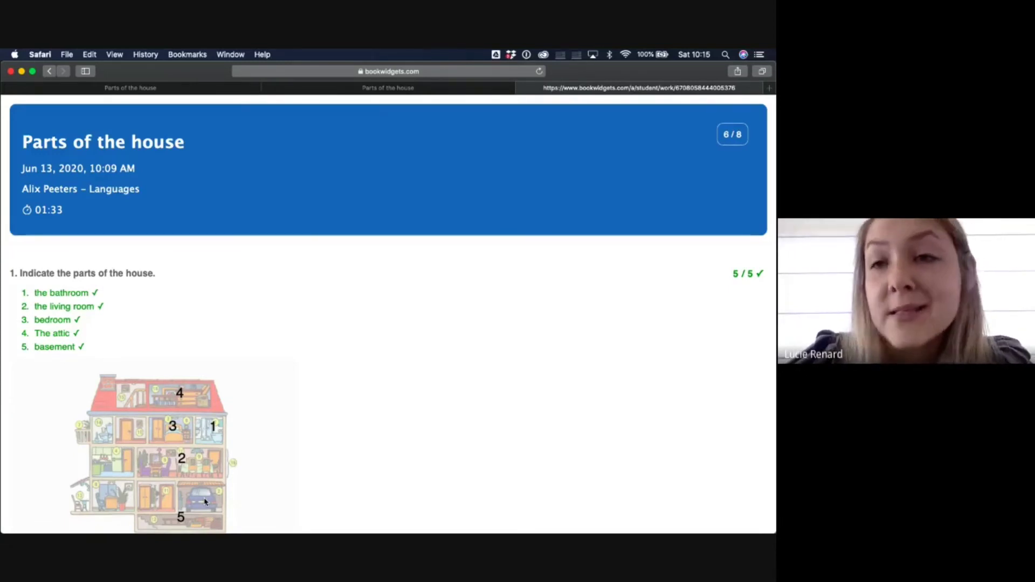
# - Scroll through the student's returned result: Question 1 at 5/5 with 'Well done!', Question 2 at 1/3
pyautogui.scroll(-3, 204, 502)
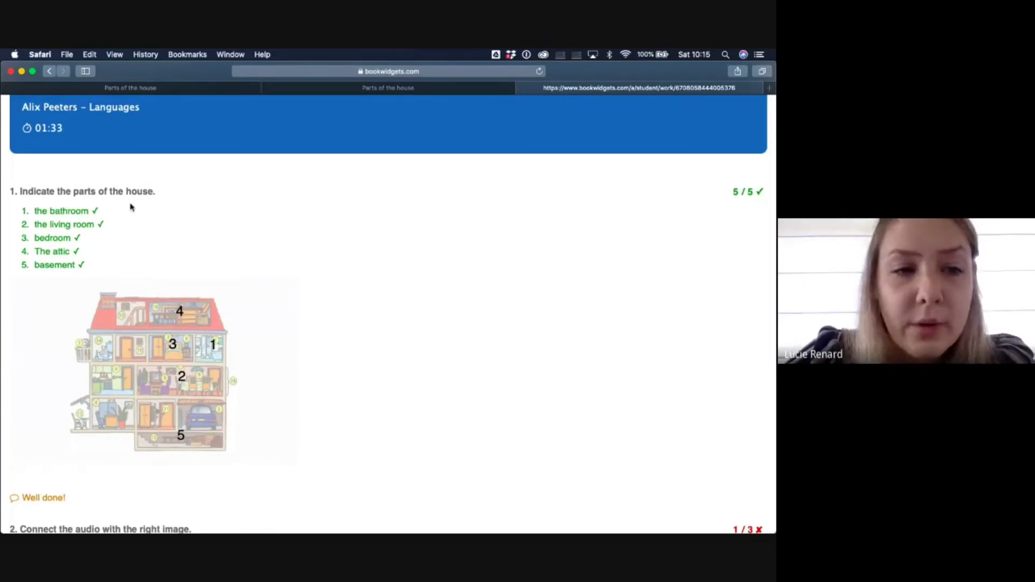
pyautogui.scroll(-10, 65, 312)
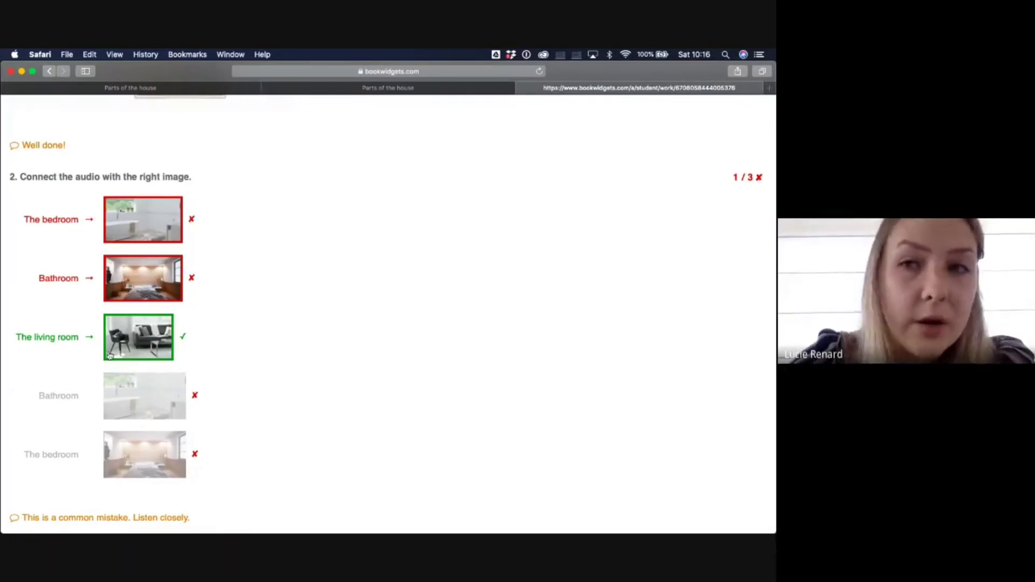
pyautogui.scroll(10, 110, 356)
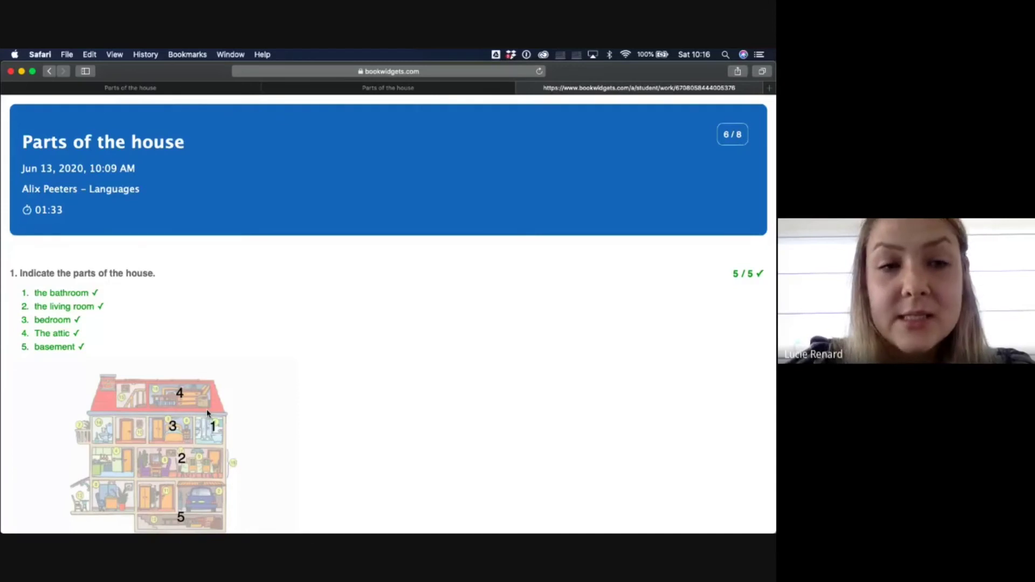
pyautogui.scroll(-3, 234, 460)
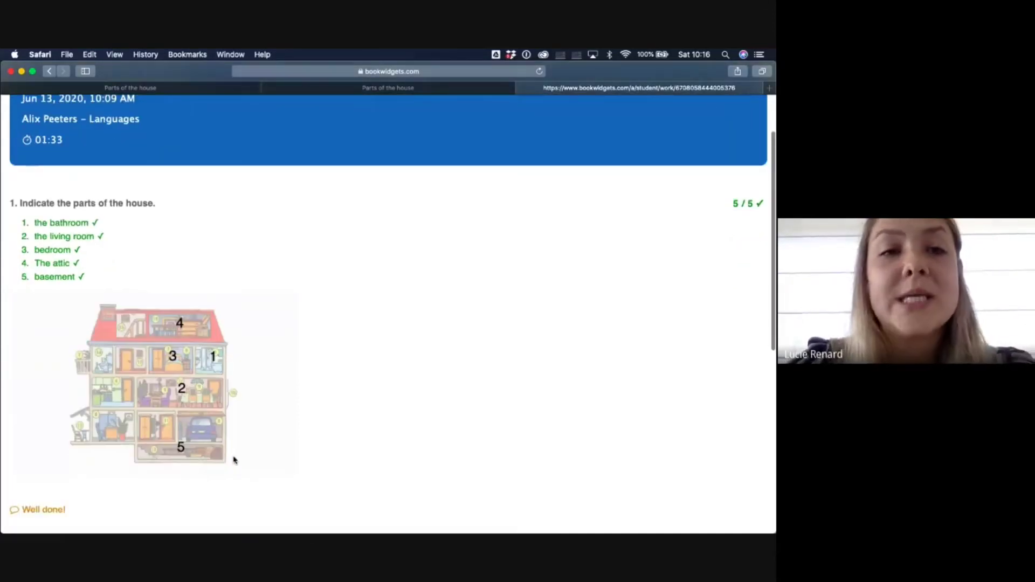
pyautogui.scroll(-2, 233, 460)
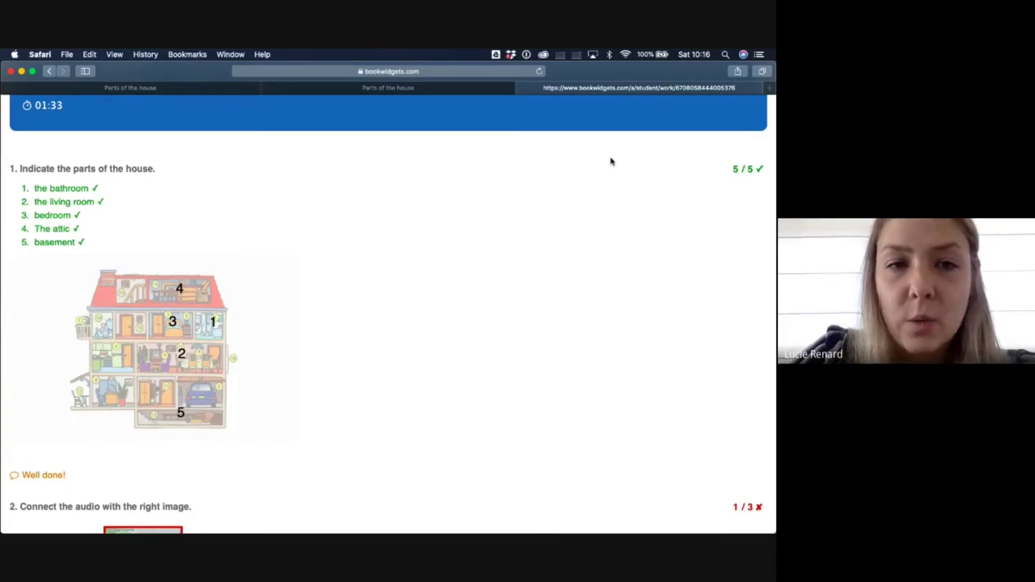
pyautogui.hotkey('ctrl', 'Up')
# - Go to the Google Classroom overview listing all classes
pyautogui.click(285, 291)
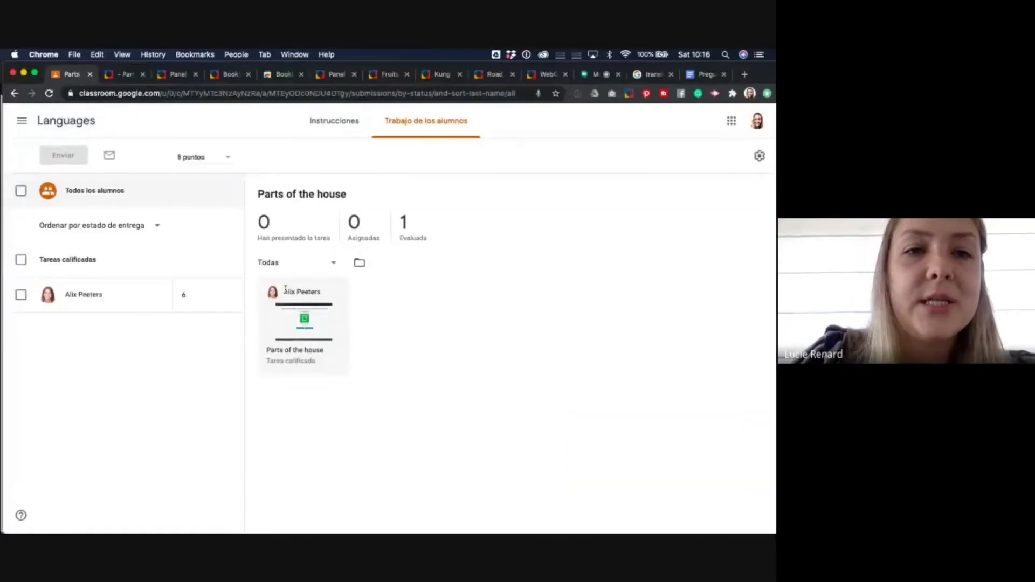
pyautogui.click(28, 121)
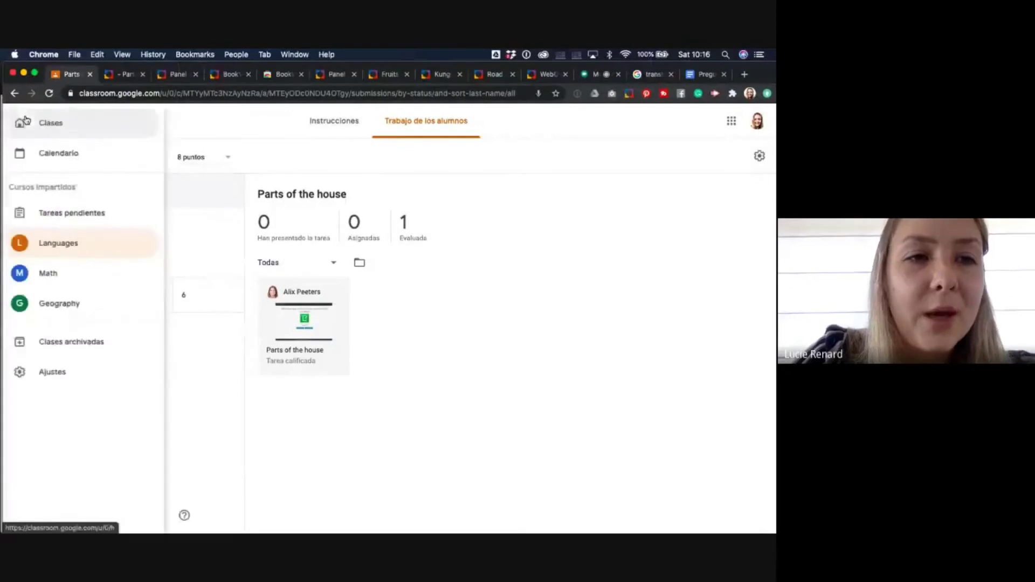
pyautogui.click(25, 121)
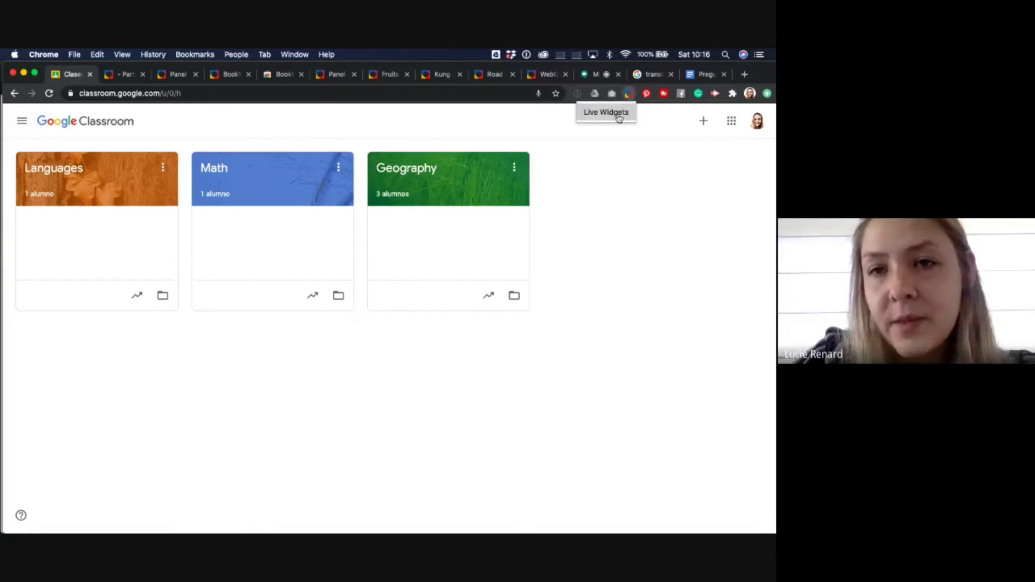
# - Check Parts of the house live results in the Live Widgets extension, viewing a student's answers
pyautogui.click(629, 94)
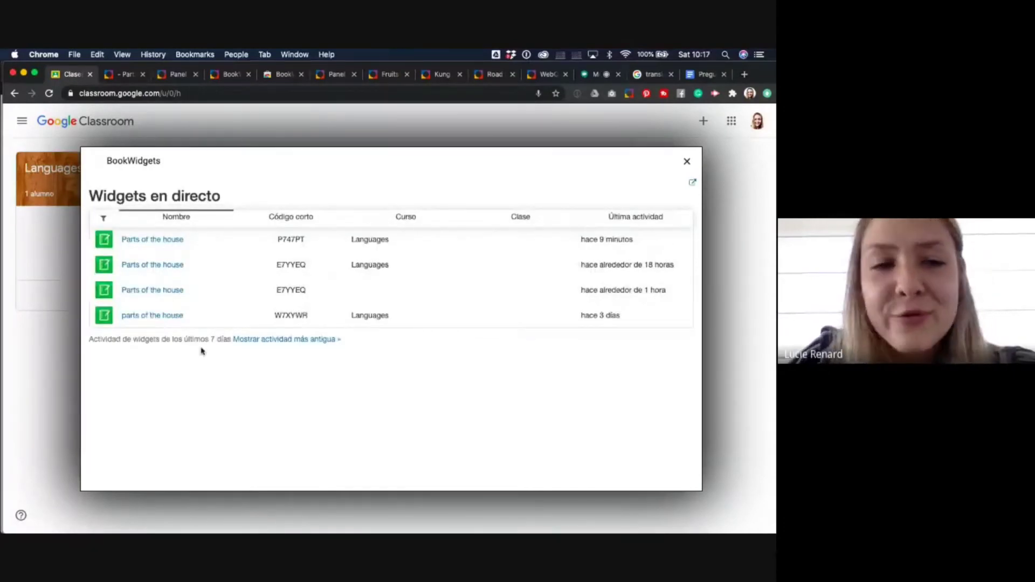
pyautogui.click(156, 240)
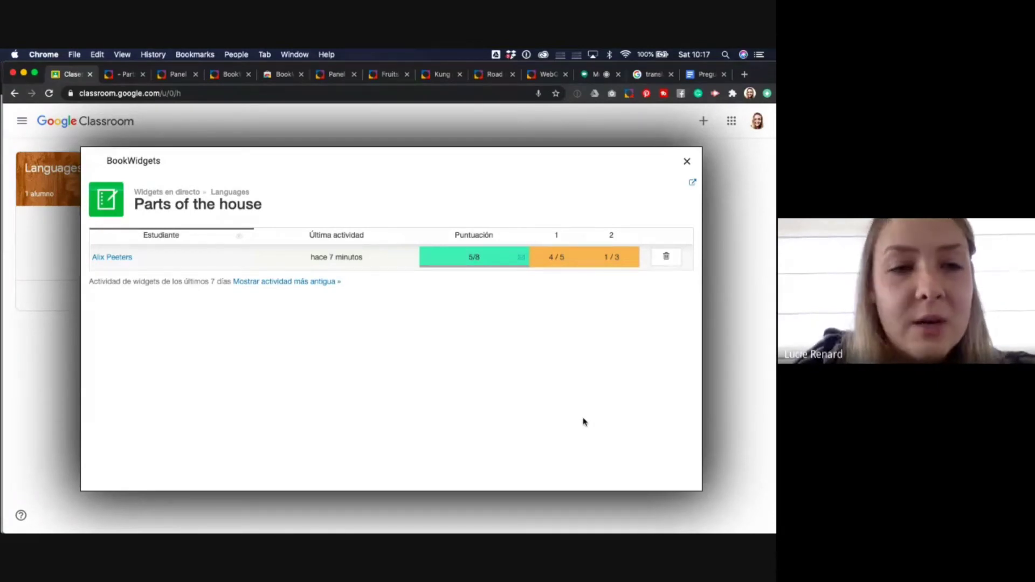
pyautogui.click(126, 259)
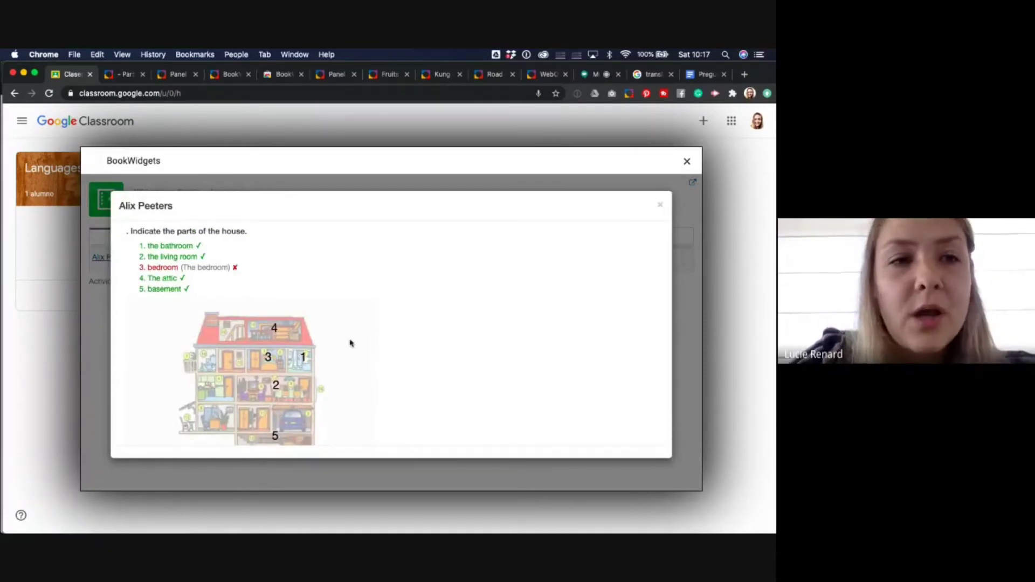
pyautogui.click(687, 161)
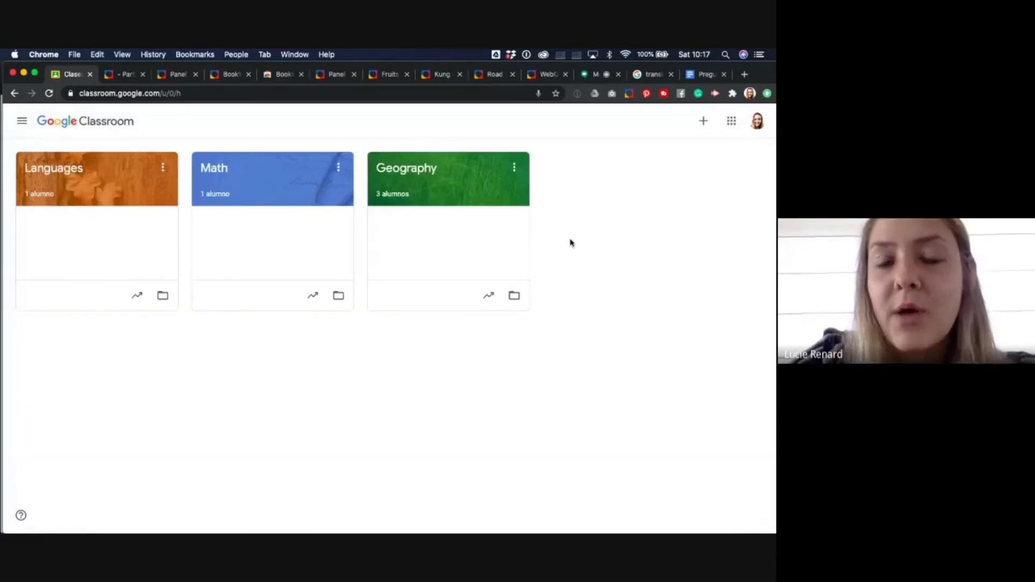
# - Post the widget link from Notes in the Google Meet chat, then return to BookWidgets
pyautogui.hotkey('ctrl', 'Up')
pyautogui.click(658, 428)
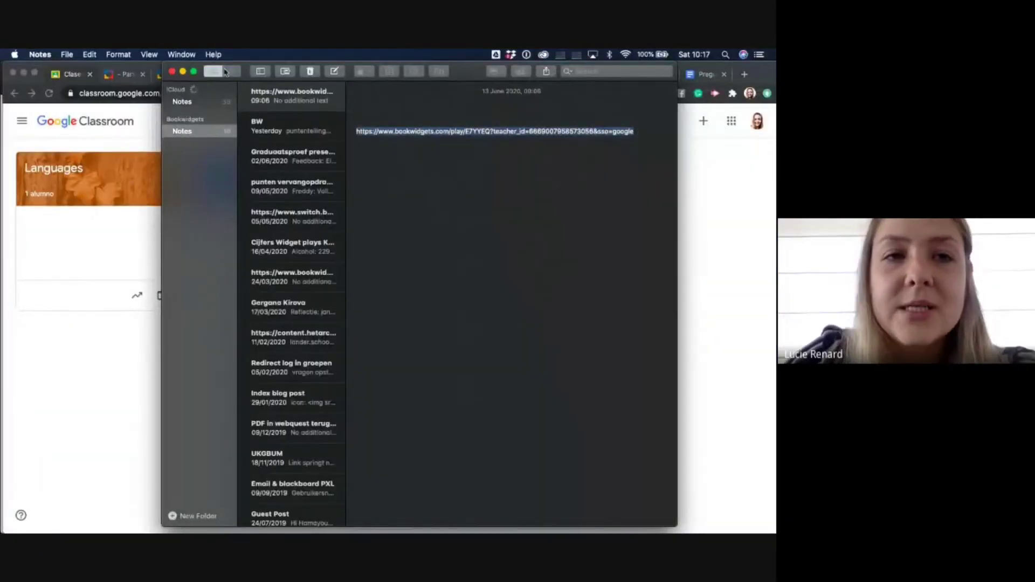
pyautogui.click(183, 71)
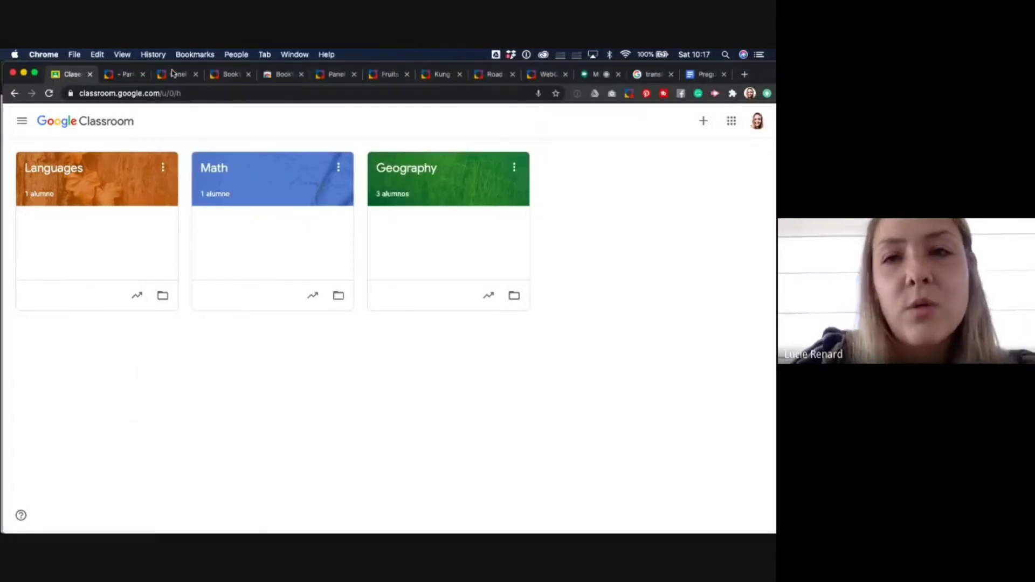
pyautogui.click(586, 77)
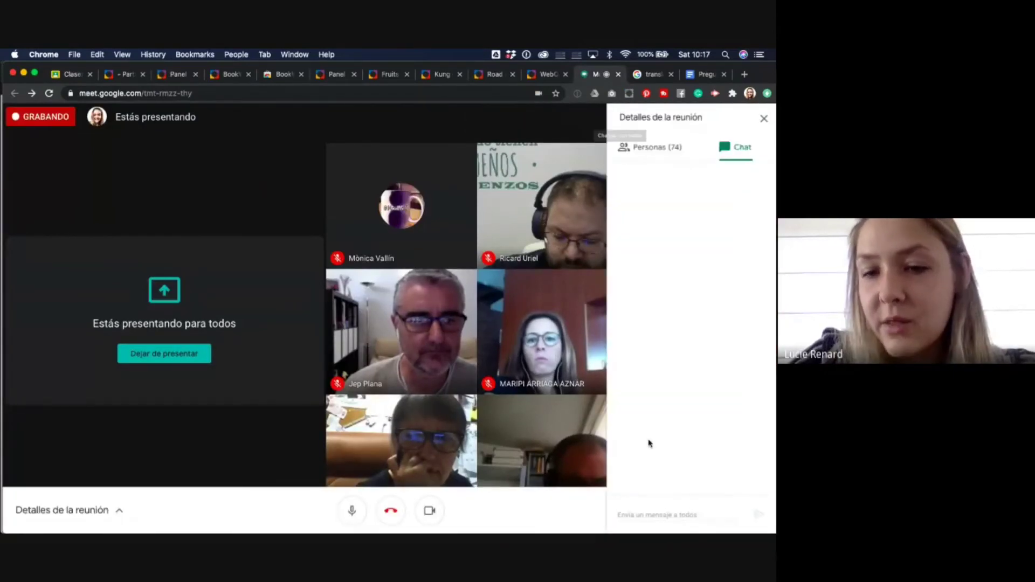
pyautogui.click(637, 516)
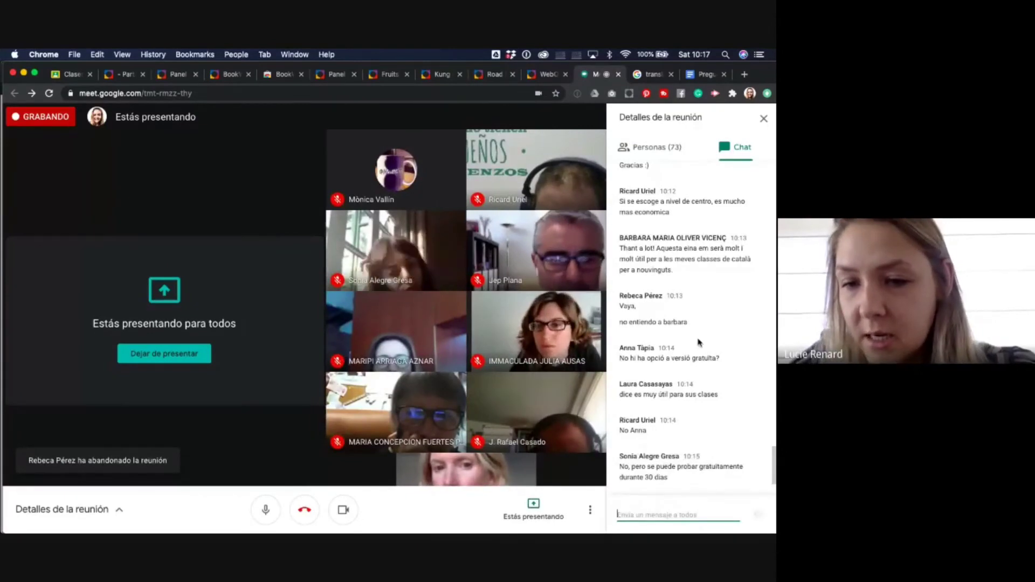
pyautogui.press('super+v')
pyautogui.press('Return')
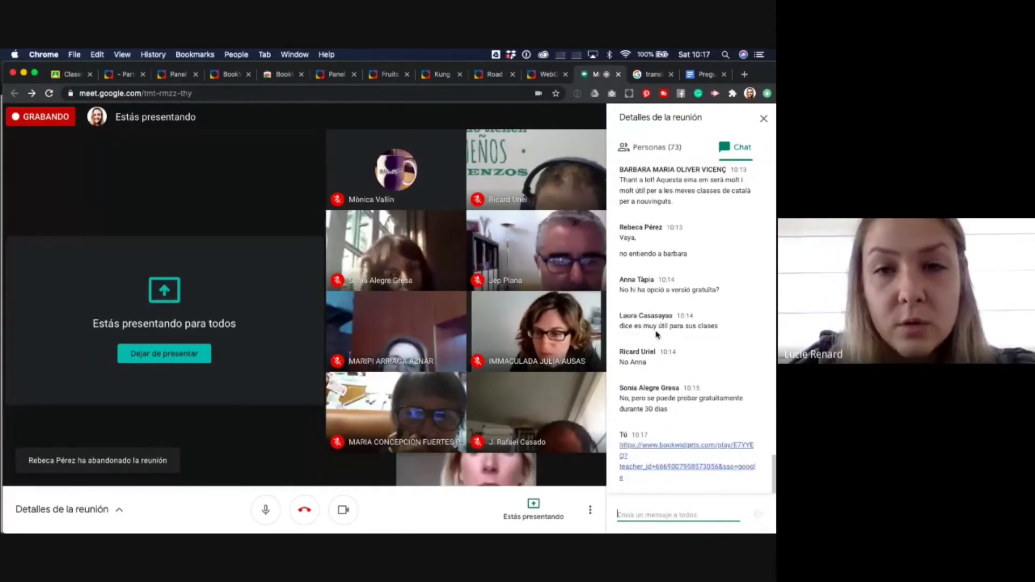
pyautogui.click(119, 76)
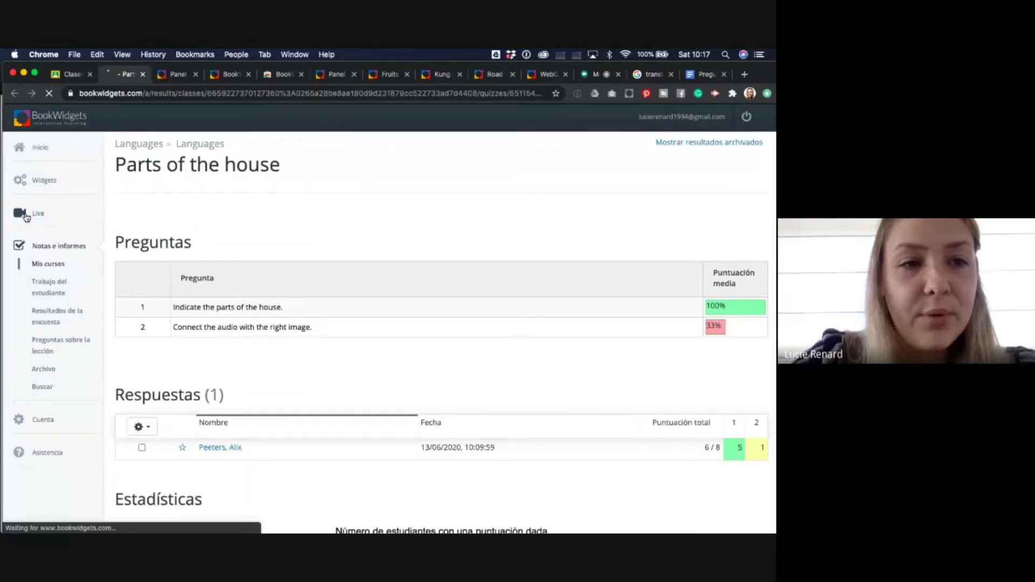
# - Open 'Parts of the house - Live test' from the Live widgets list
pyautogui.click(25, 216)
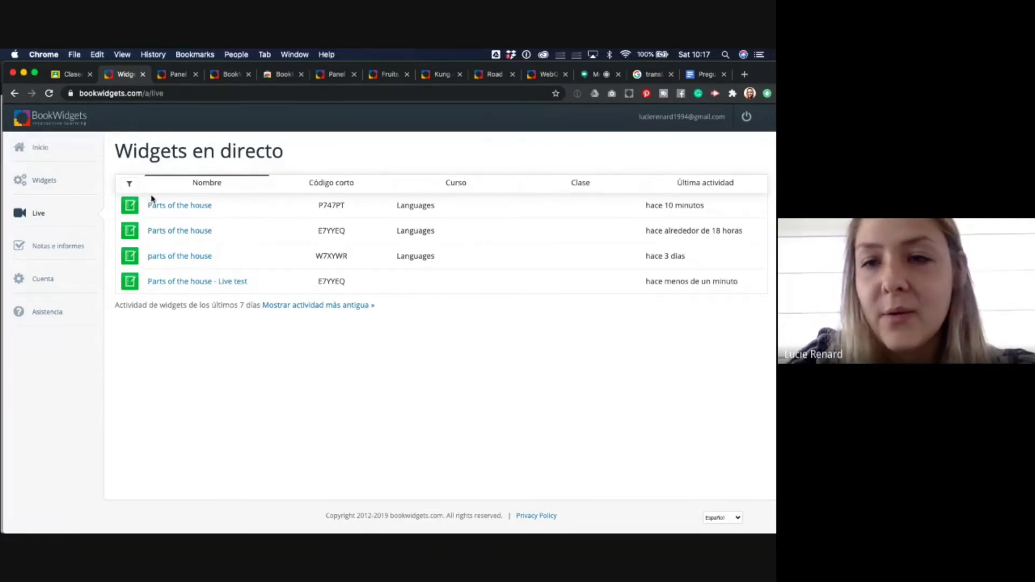
pyautogui.click(180, 284)
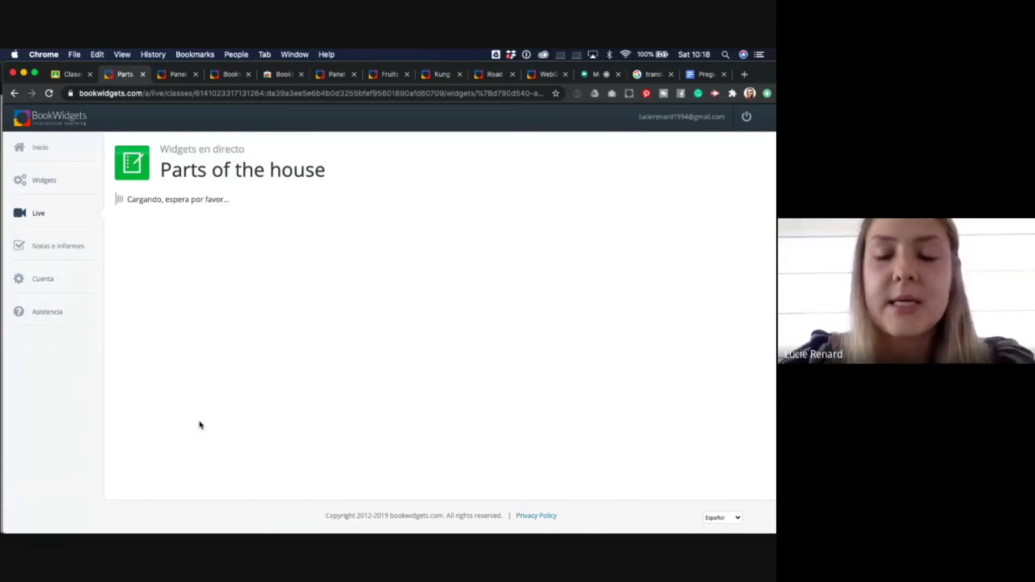
# - Browse individual students' answers with the next/previous arrows, then close the answers view
pyautogui.scroll(-1, 269, 329)
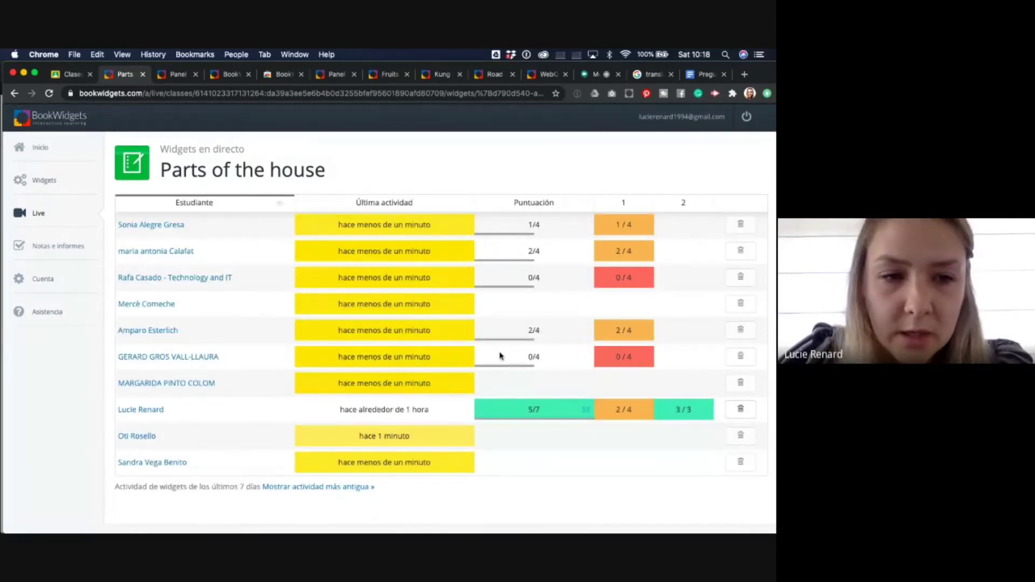
pyautogui.click(193, 356)
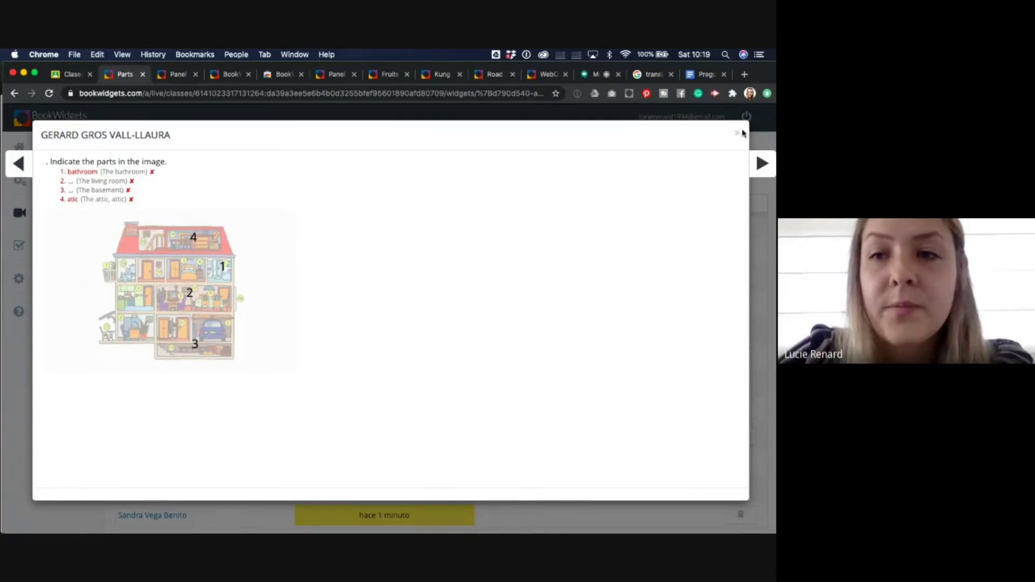
pyautogui.click(762, 164)
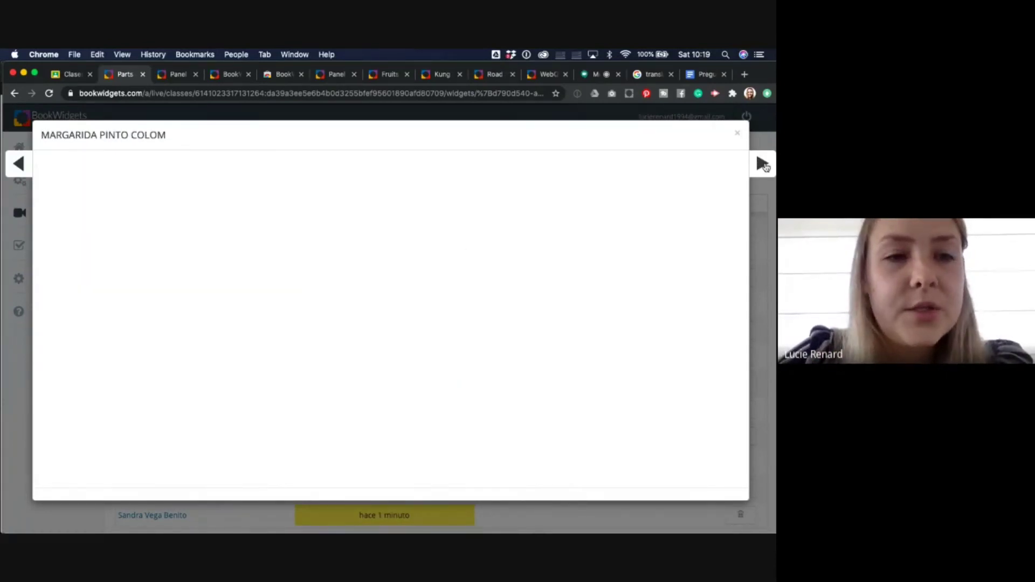
pyautogui.click(762, 164)
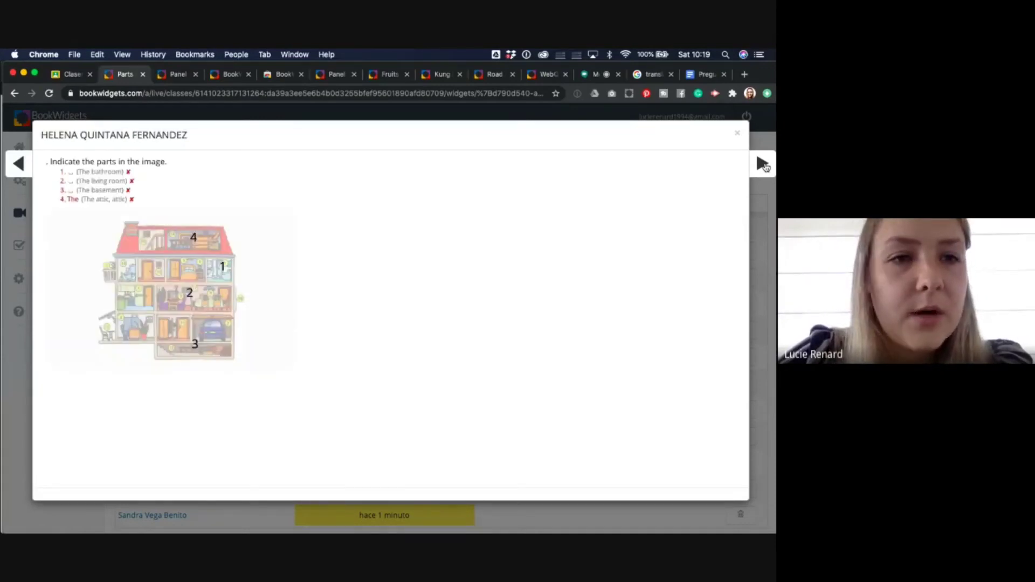
pyautogui.click(765, 167)
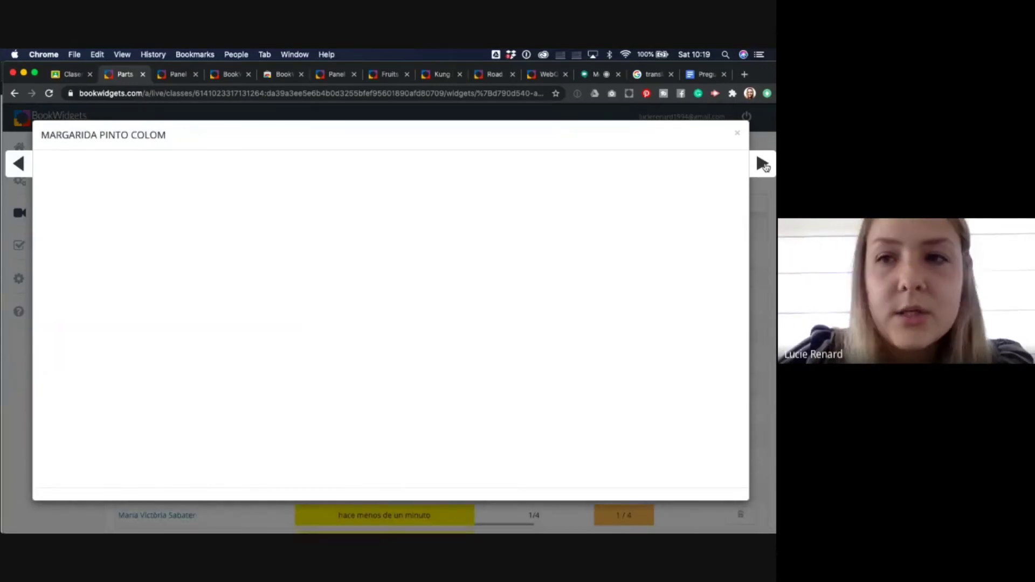
pyautogui.click(739, 137)
pyautogui.scroll(-3, 529, 412)
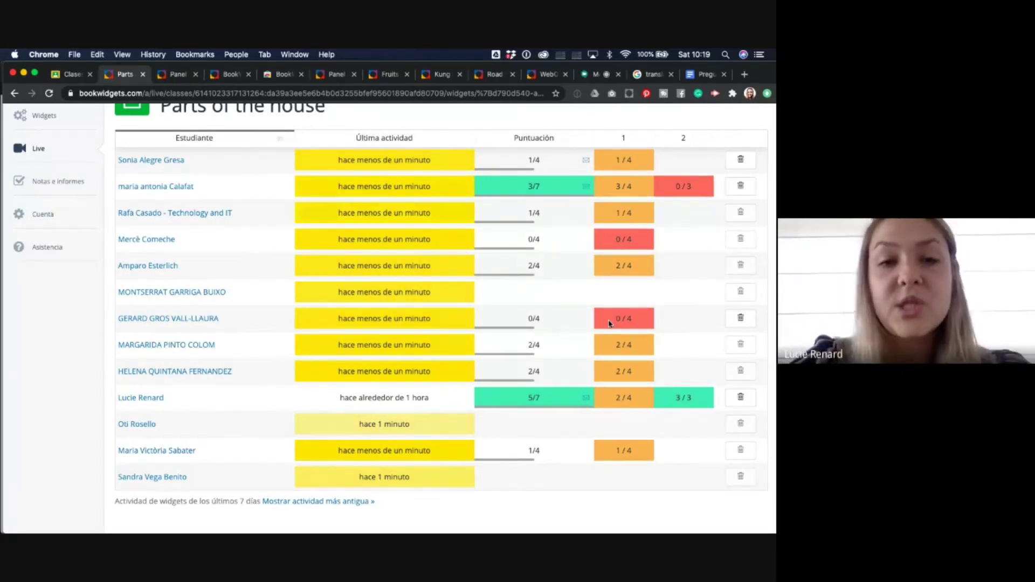
# - Reload the live dashboard and scroll through the student table to check the updated question 2 scores
pyautogui.press('super+r')
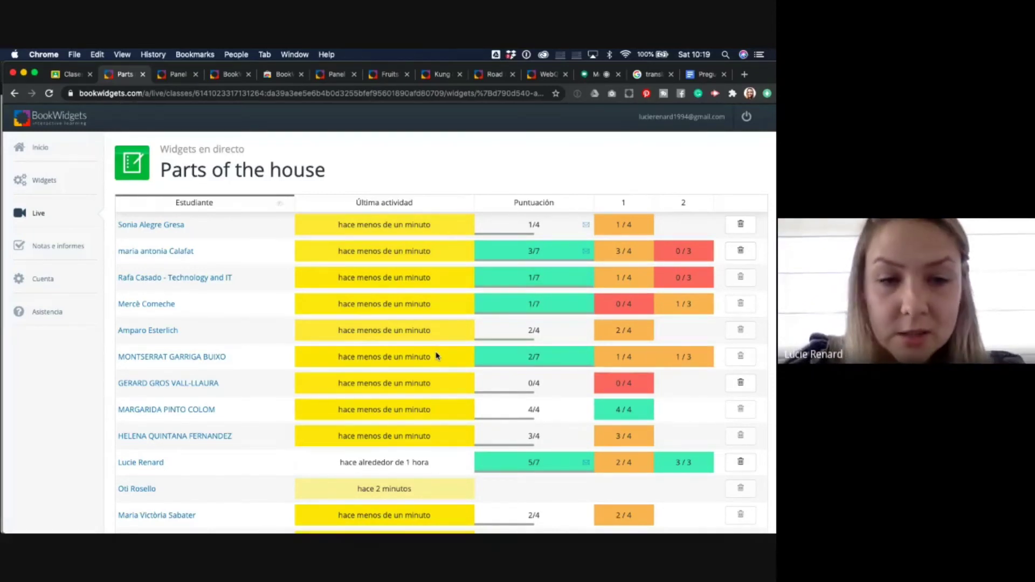
pyautogui.scroll(-3, 443, 404)
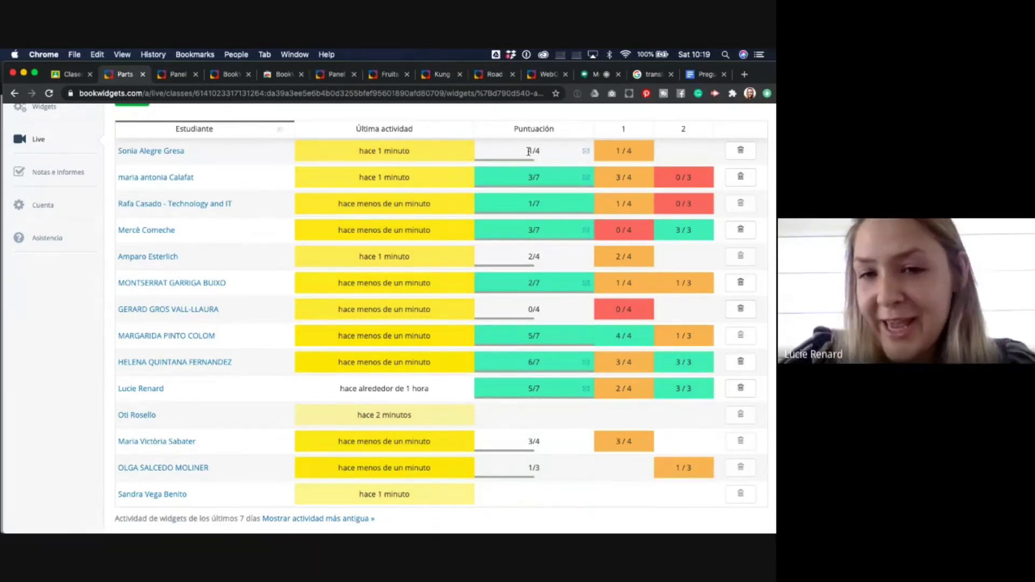
pyautogui.scroll(-2, 546, 320)
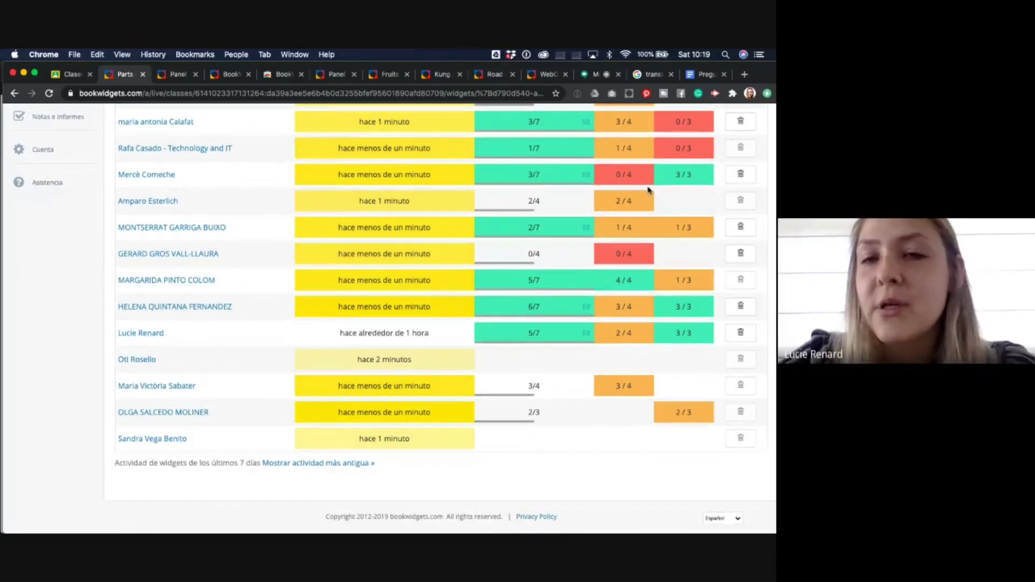
pyautogui.scroll(1, 669, 167)
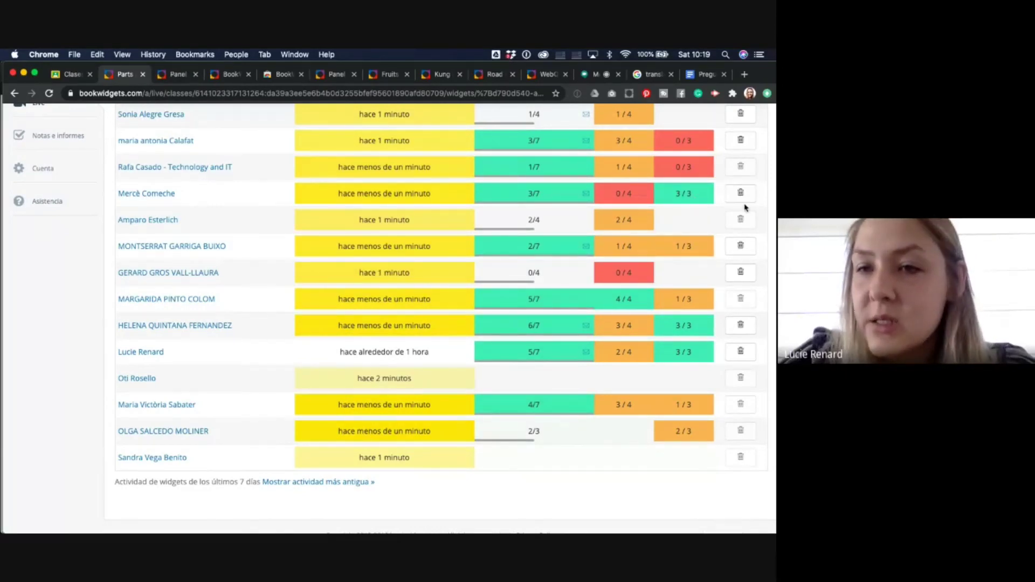
pyautogui.scroll(2, 744, 183)
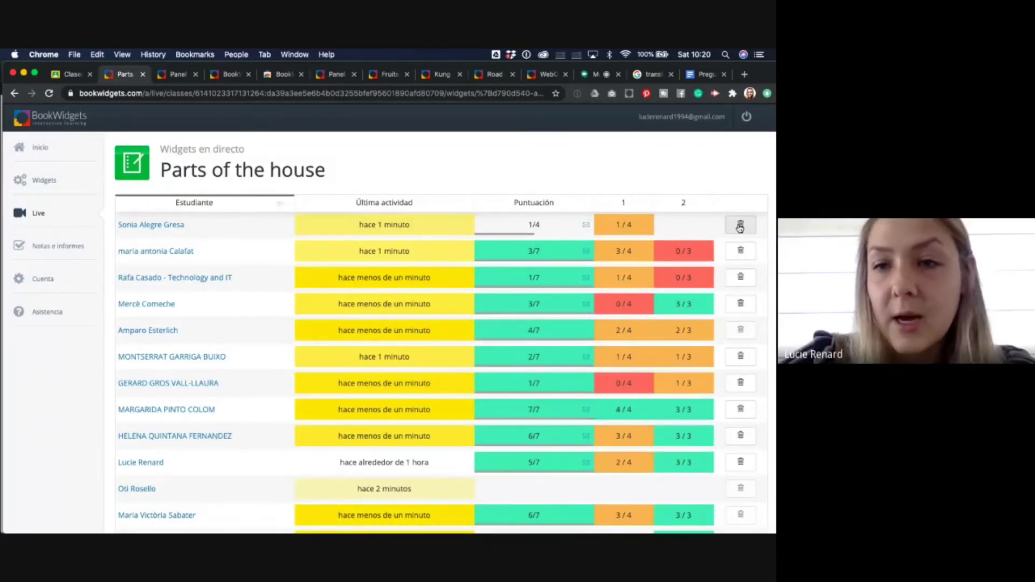
# - Reset the first student's Parts of the house widget results, confirming with 'Sí, restablecer el widget'
pyautogui.click(740, 225)
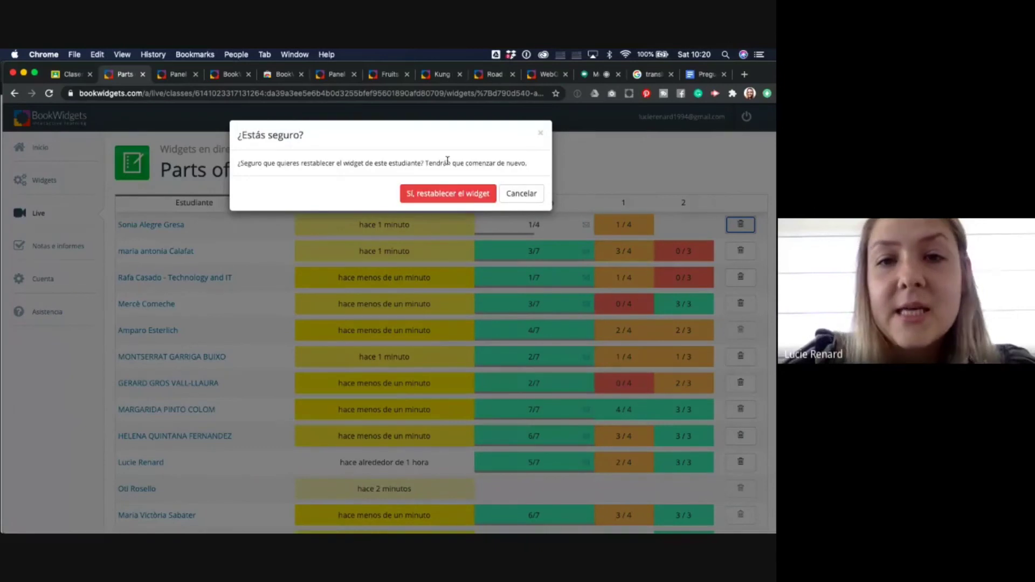
pyautogui.click(447, 195)
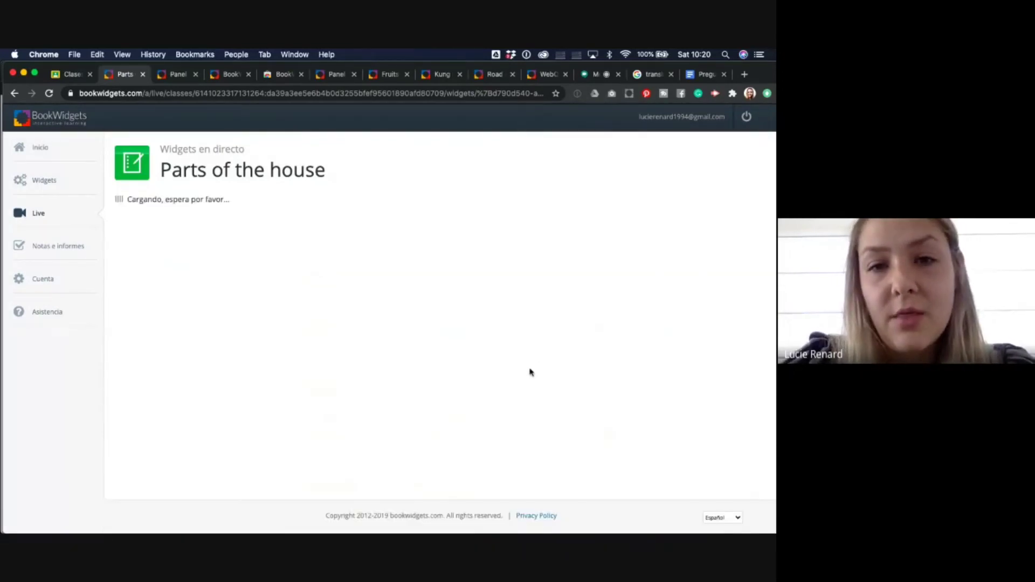
pyautogui.scroll(-5, 531, 372)
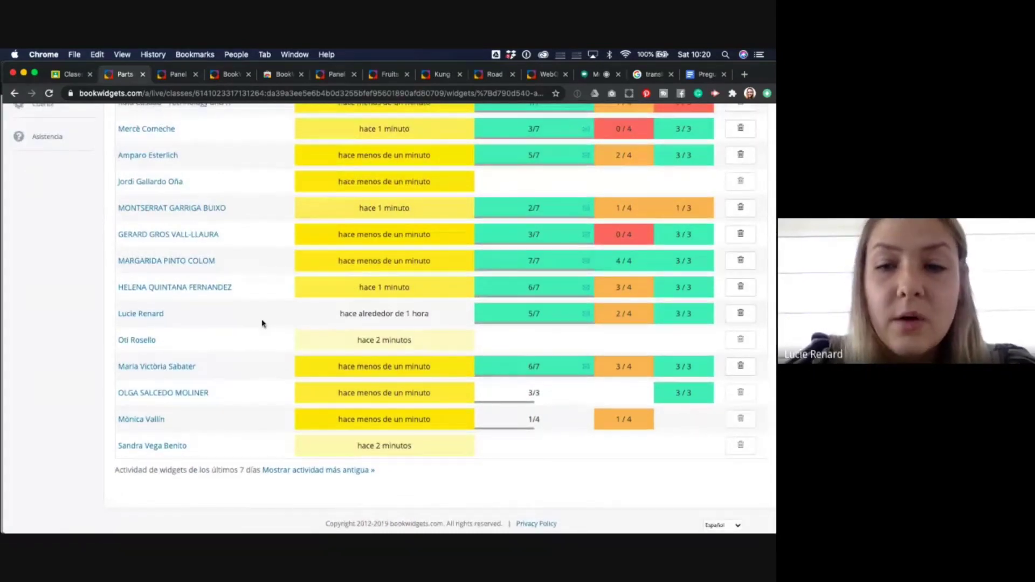
# - Review one student's submitted answers, then return to the top of the live results table
pyautogui.click(163, 367)
pyautogui.scroll(-2, 165, 369)
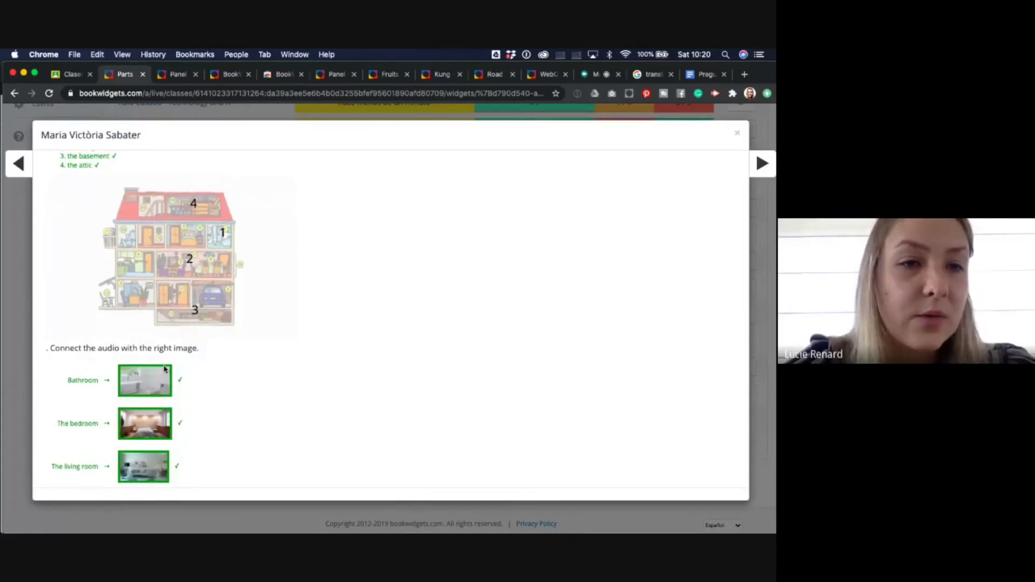
pyautogui.scroll(2, 164, 369)
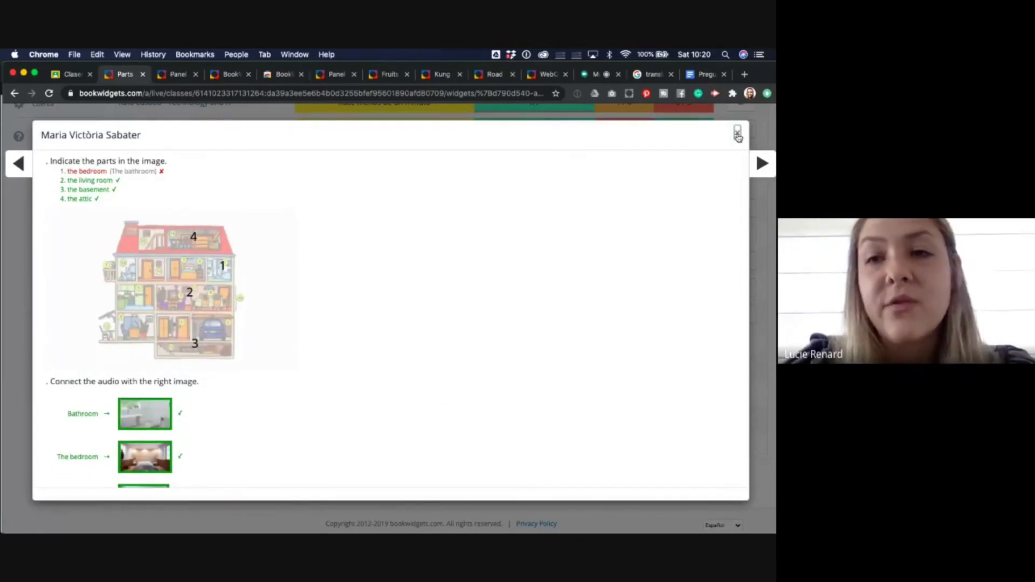
pyautogui.click(738, 133)
pyautogui.scroll(3, 652, 245)
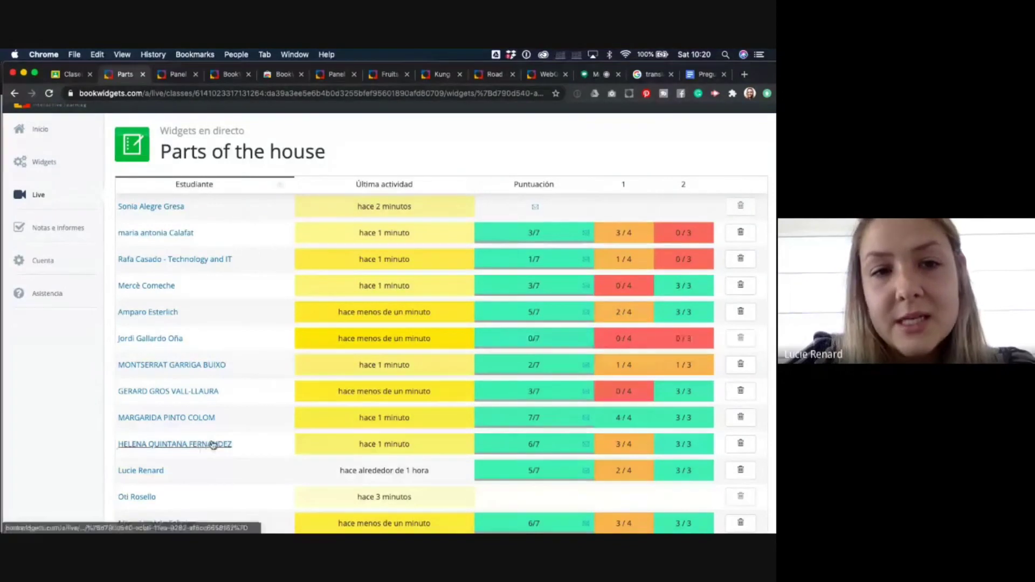
pyautogui.click(281, 187)
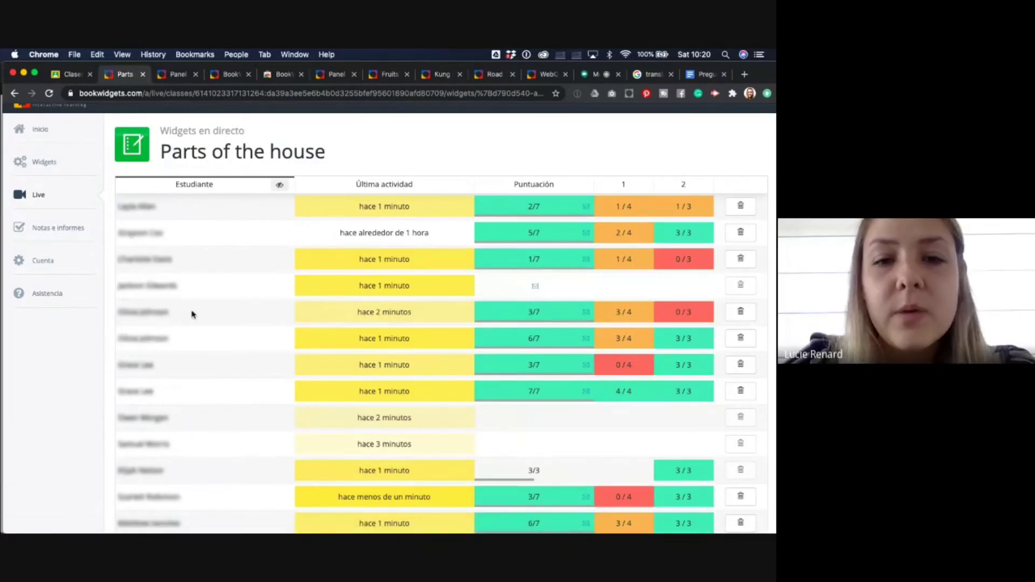
pyautogui.click(140, 235)
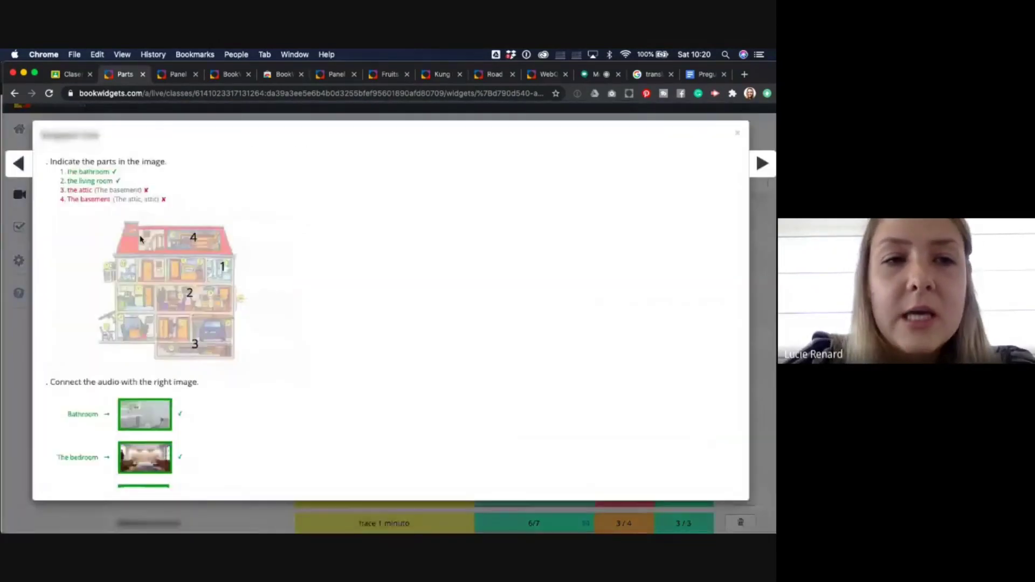
pyautogui.scroll(-1, 148, 401)
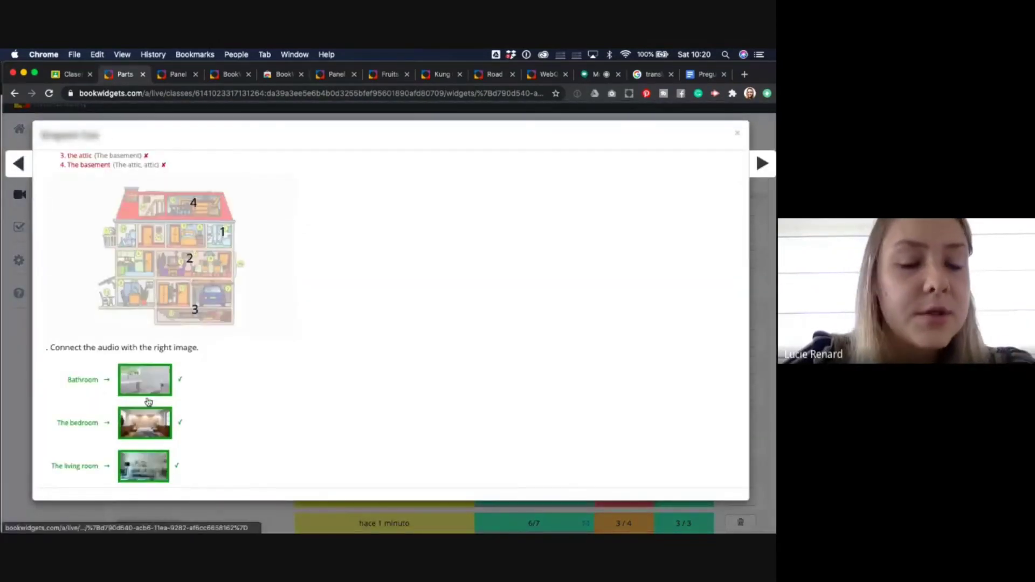
pyautogui.scroll(1, 148, 401)
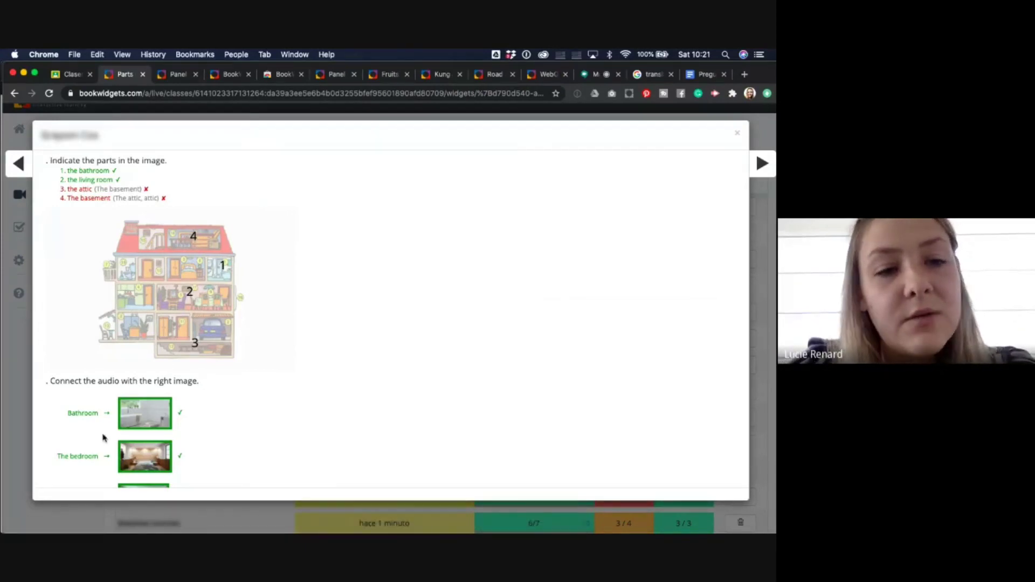
pyautogui.scroll(-1, 103, 438)
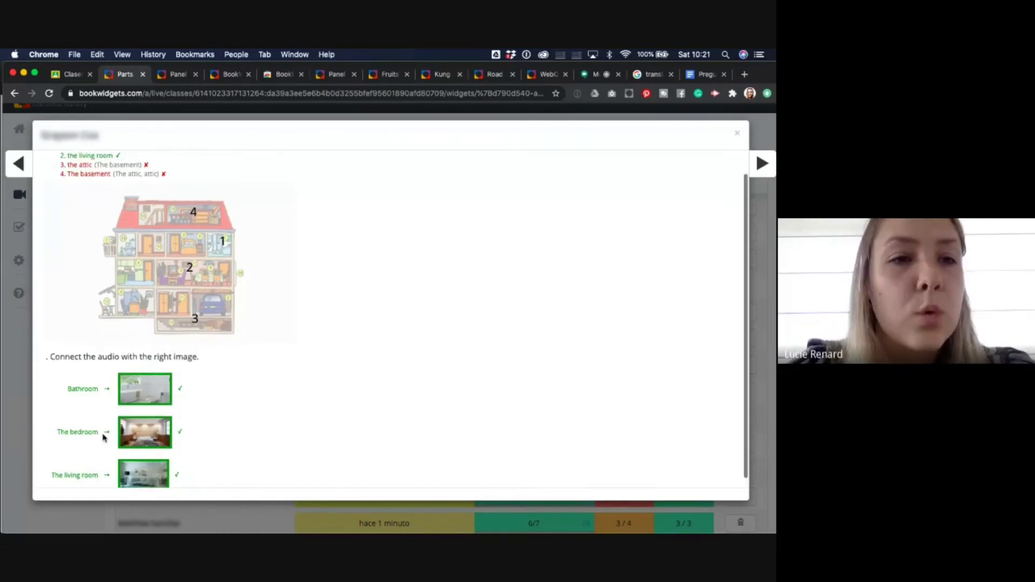
pyautogui.scroll(1, 103, 438)
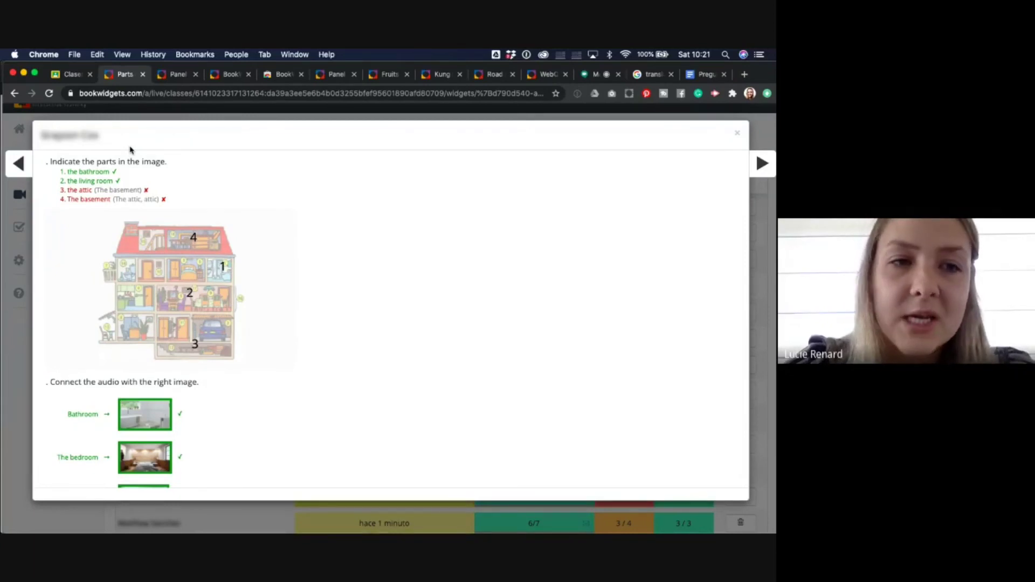
pyautogui.click(736, 136)
pyautogui.scroll(-3, 526, 446)
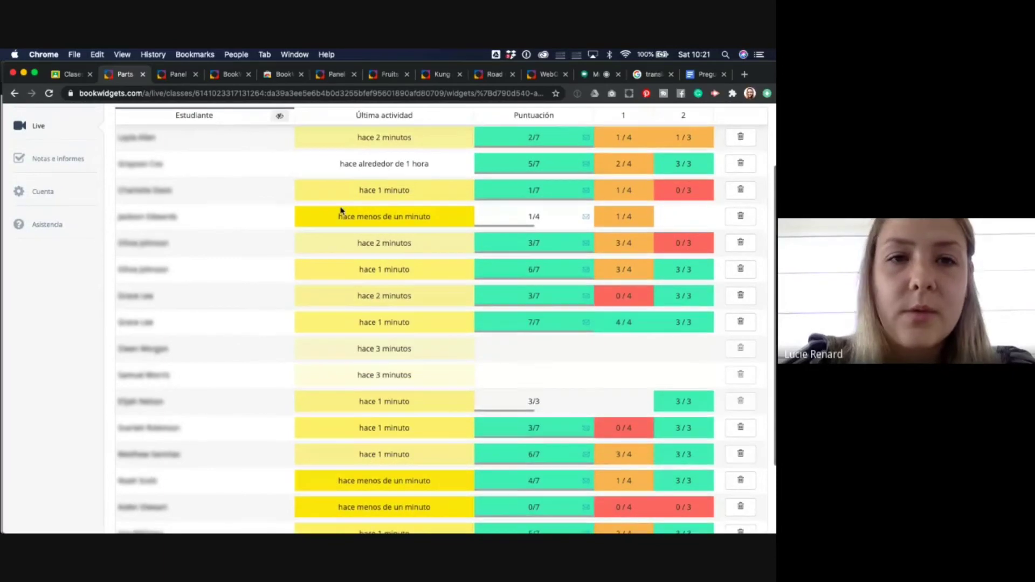
pyautogui.scroll(2, 340, 210)
pyautogui.click(280, 159)
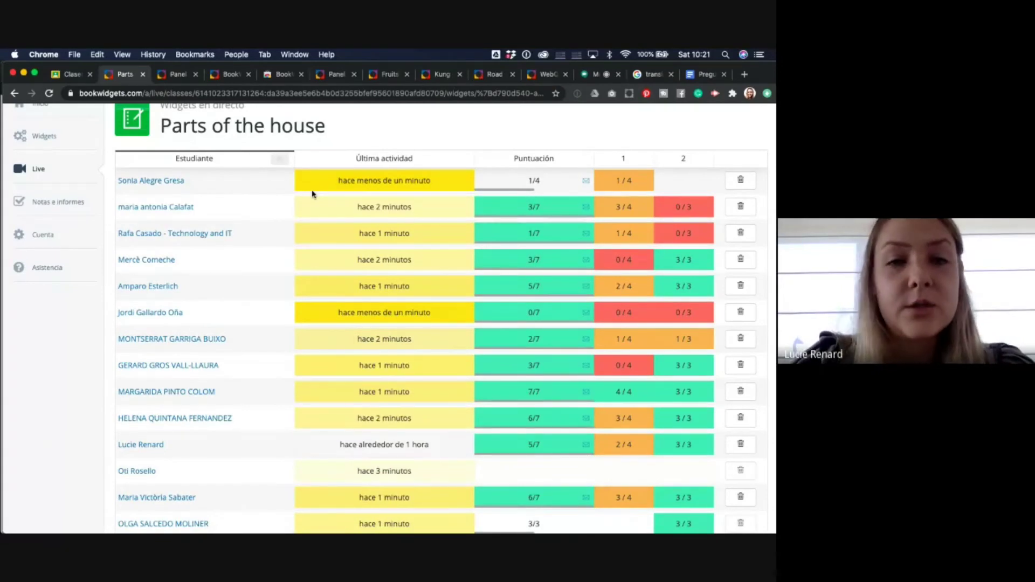
pyautogui.moveTo(406, 255)
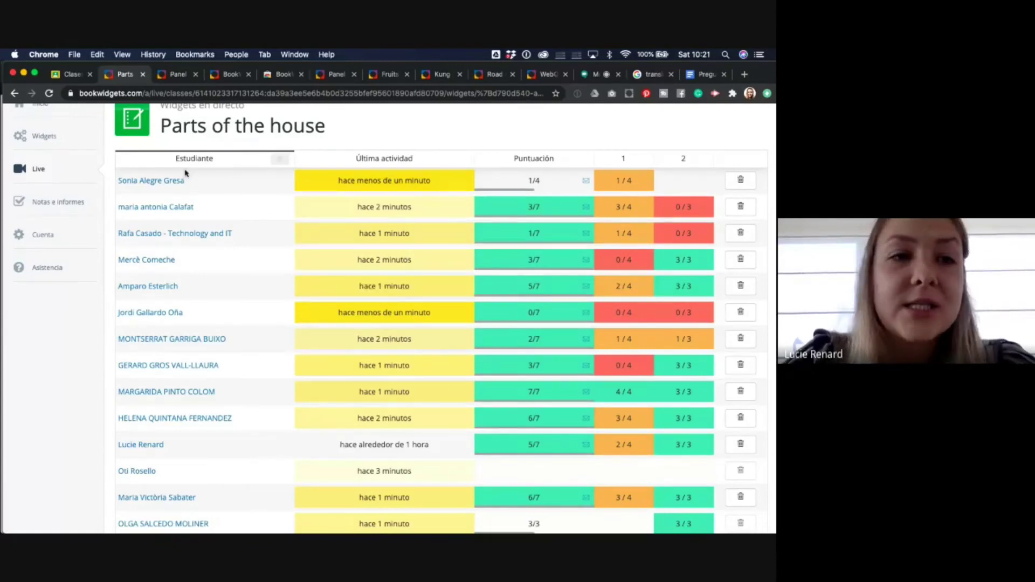
# - In Google Classroom, create new classwork from BookWidgets on the Languages class's Trabajo de clase page
pyautogui.scroll(1, 108, 134)
pyautogui.click(70, 74)
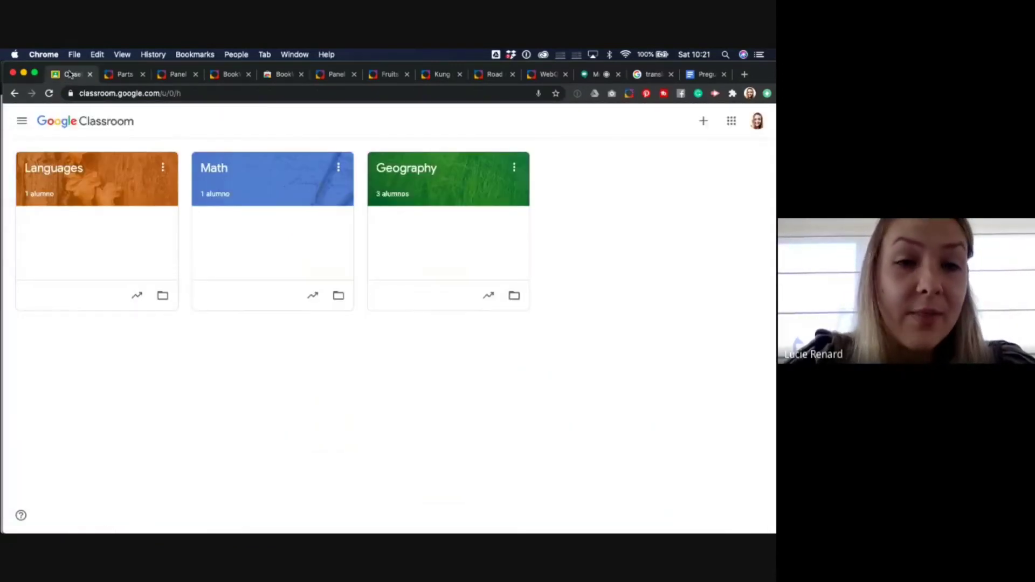
pyautogui.click(64, 171)
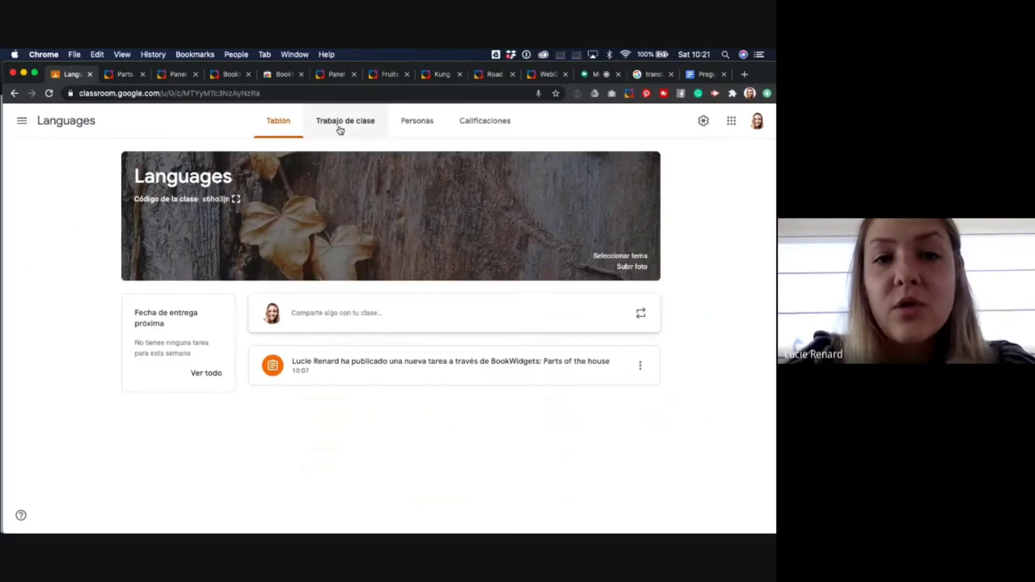
pyautogui.click(343, 128)
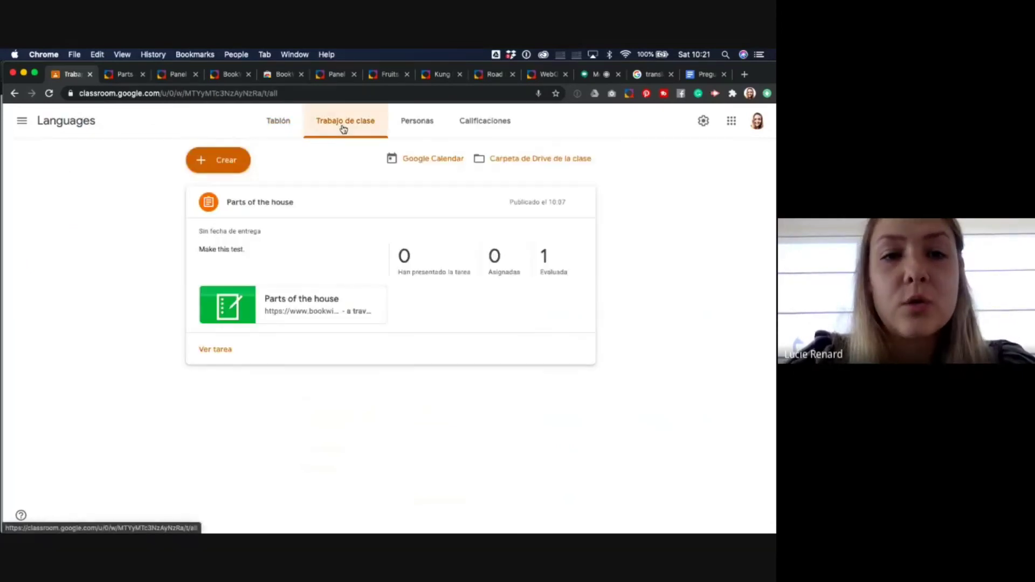
pyautogui.click(230, 165)
pyautogui.click(242, 303)
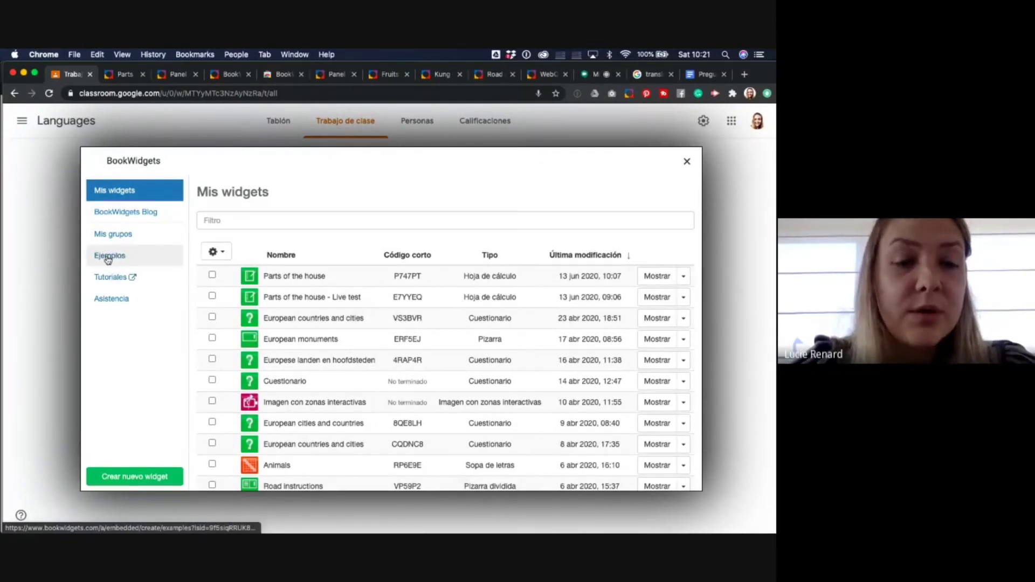
# - Open the Road instructions example from the Pizarra dividida list in the Ejemplos gallery
pyautogui.click(108, 258)
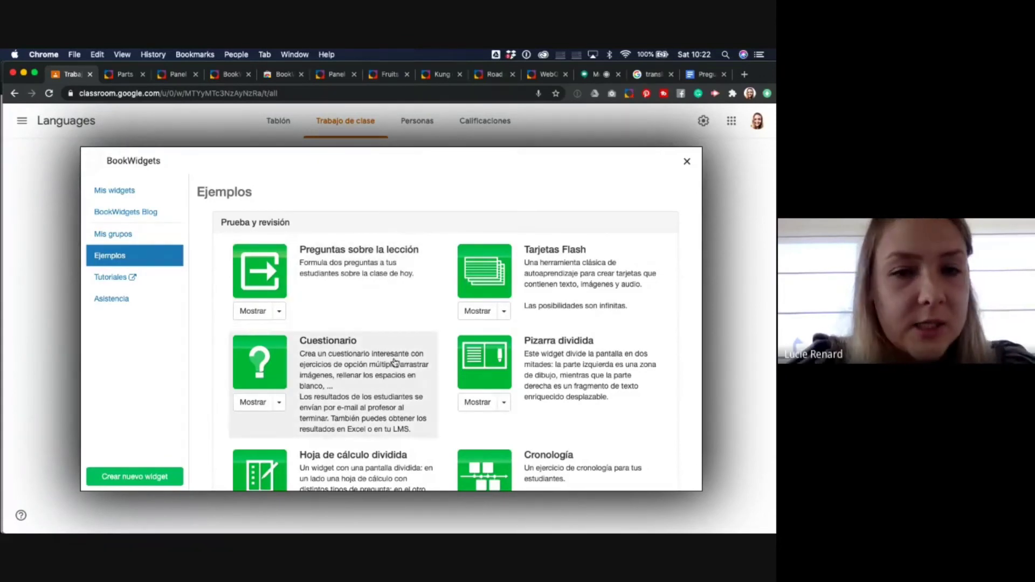
pyautogui.click(505, 403)
pyautogui.scroll(-1, 490, 412)
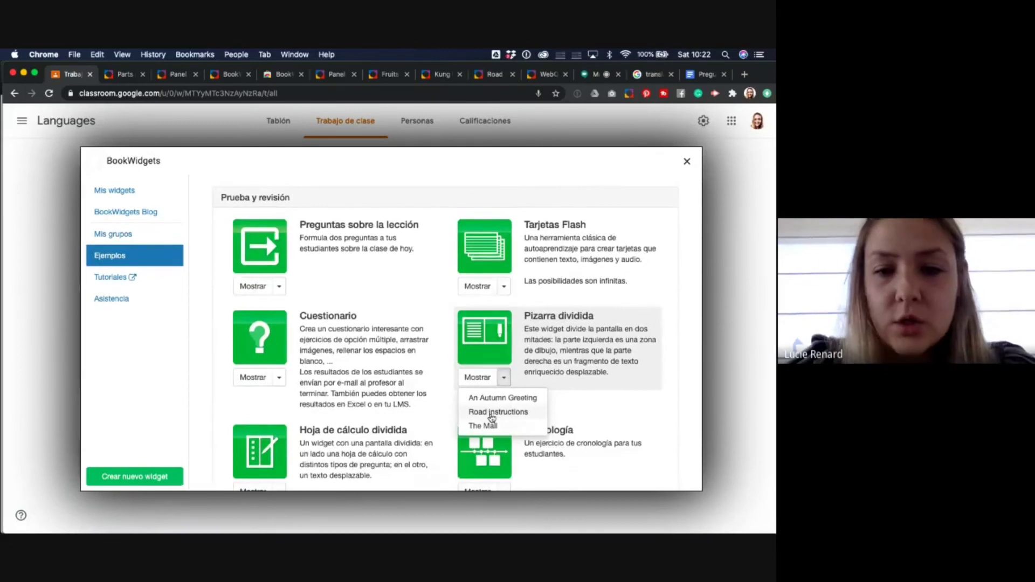
pyautogui.click(491, 412)
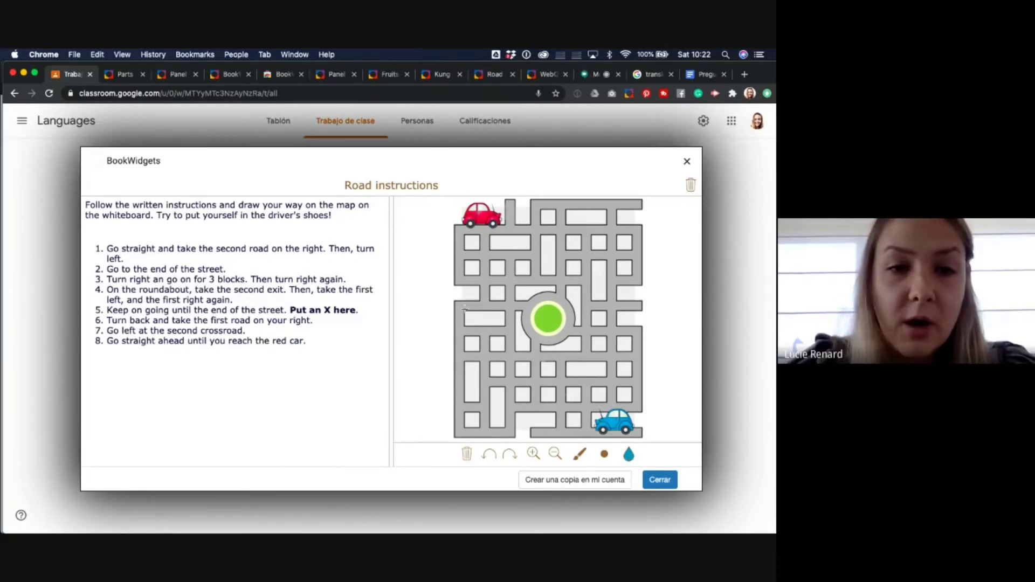
# - Trace a green route along the Road instructions map's roads, then close the example
pyautogui.click(628, 455)
pyautogui.click(611, 428)
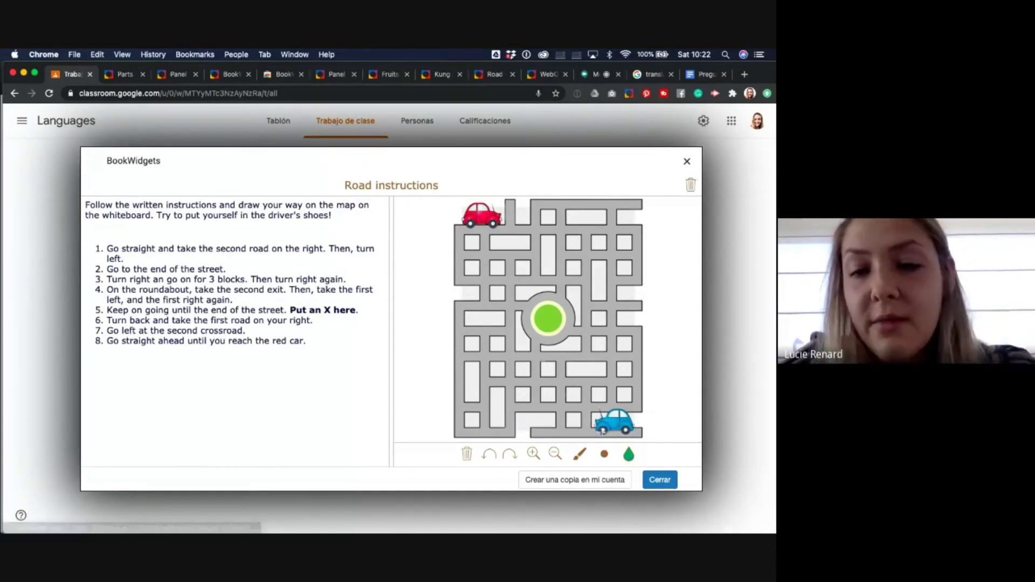
pyautogui.moveTo(603, 433)
pyautogui.mouseDown()
pyautogui.moveTo(582, 435)
pyautogui.moveTo(561, 411)
pyautogui.moveTo(511, 405)
pyautogui.moveTo(509, 326)
pyautogui.moveTo(525, 304)
pyautogui.moveTo(549, 345)
pyautogui.moveTo(568, 332)
pyautogui.moveTo(642, 338)
pyautogui.mouseUp()
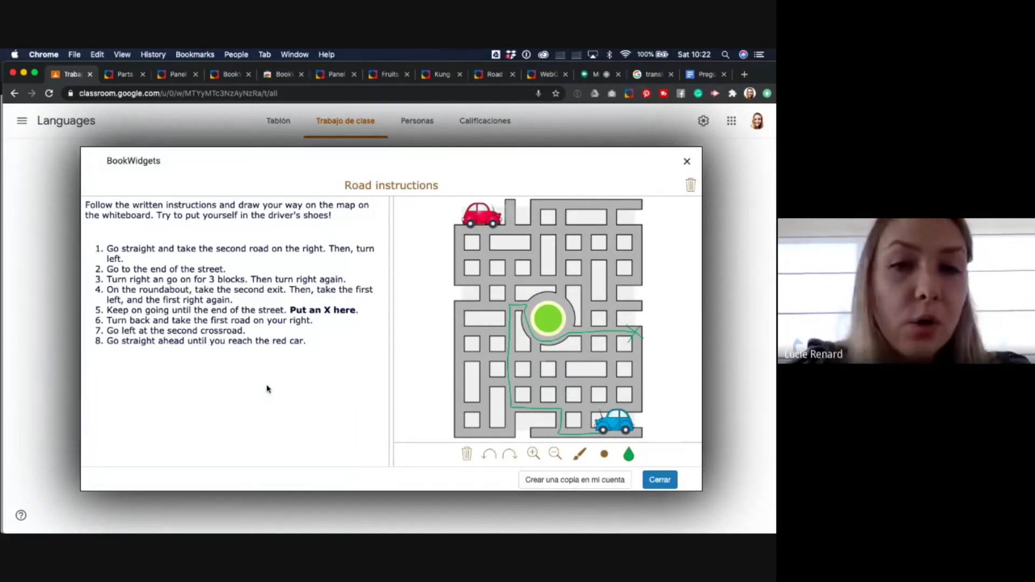
pyautogui.click(687, 162)
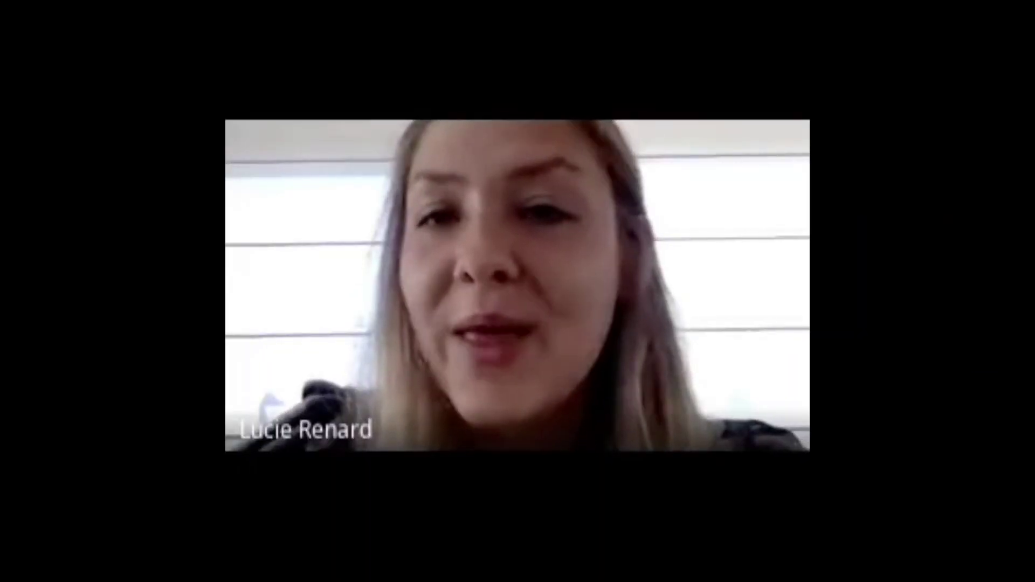
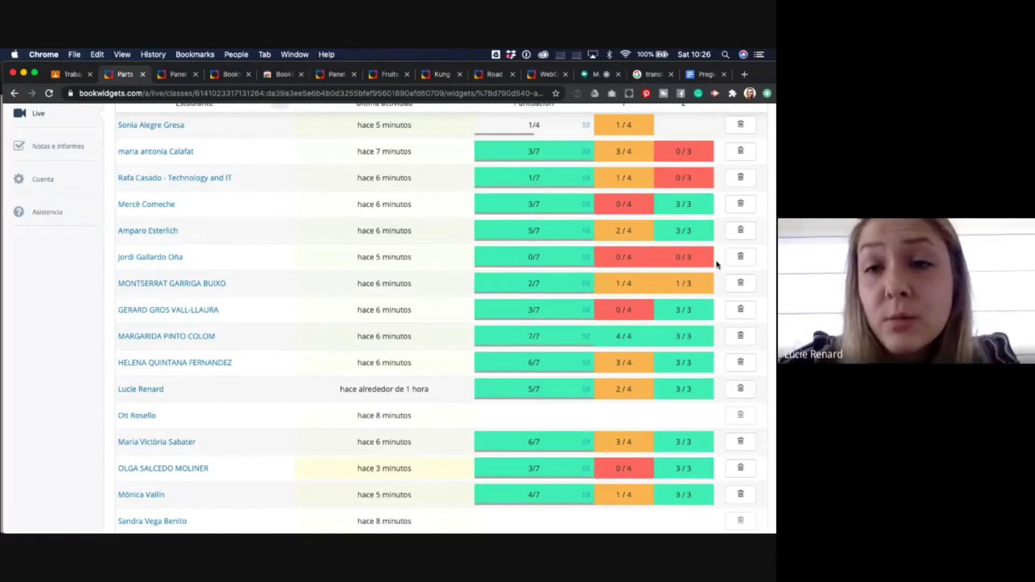
# - Reset one student's live test attempt so their score is cleared from the results table
pyautogui.click(745, 262)
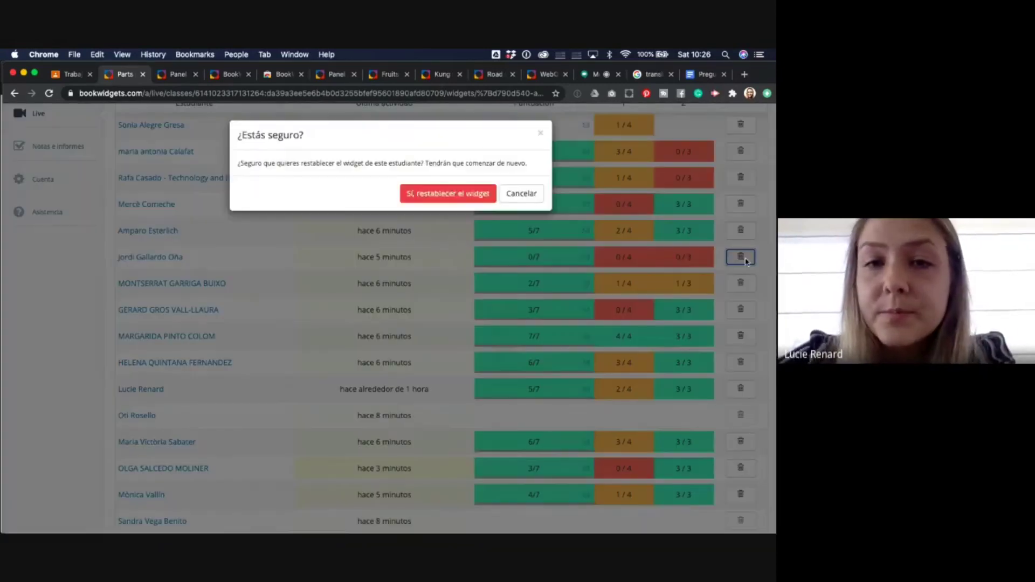
pyautogui.click(437, 193)
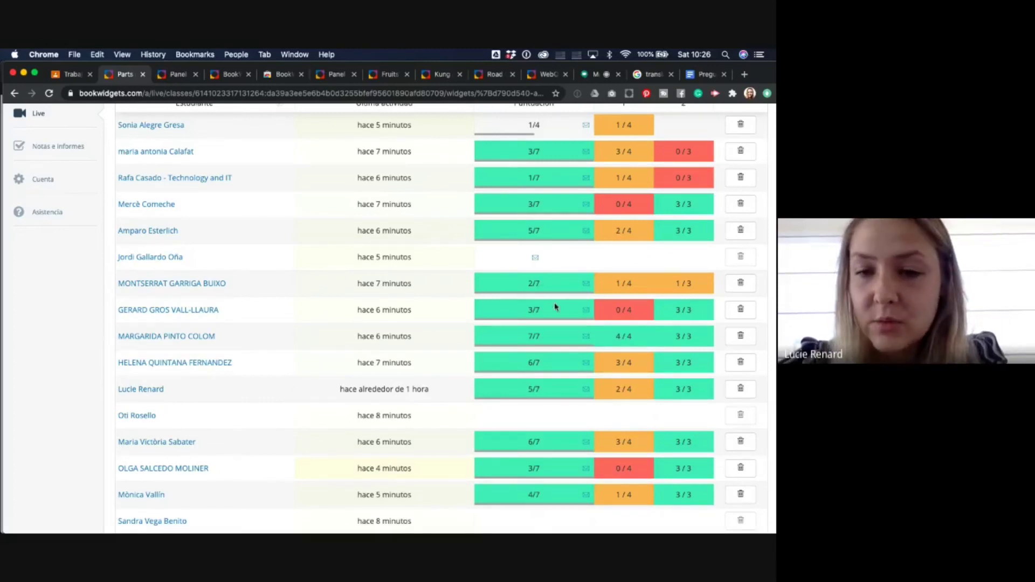
pyautogui.scroll(2, 555, 307)
pyautogui.scroll(-1, 554, 307)
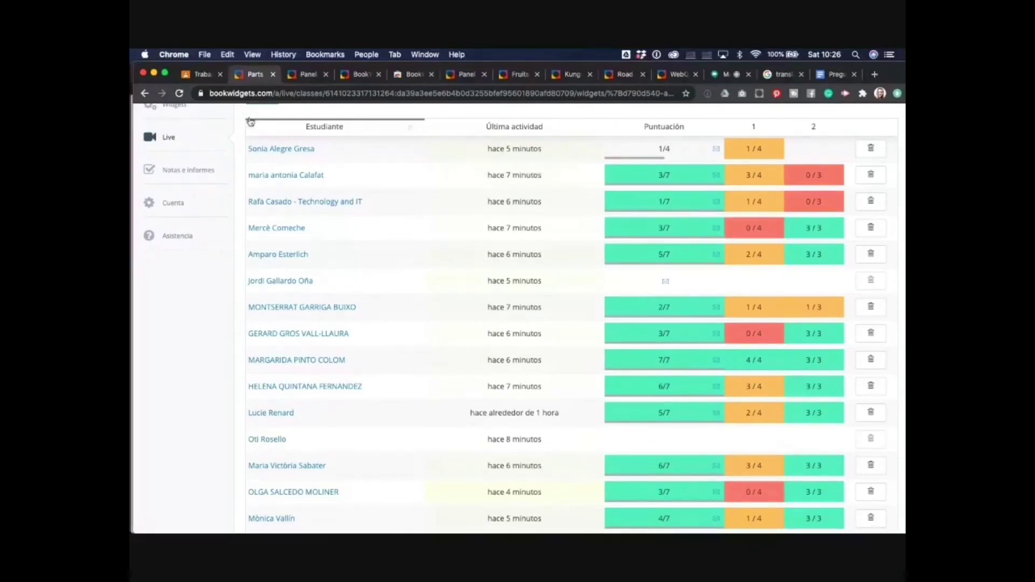
# - Switch to the student's browser window and show the Parts of the house assignment, graded 6/8
pyautogui.click(194, 75)
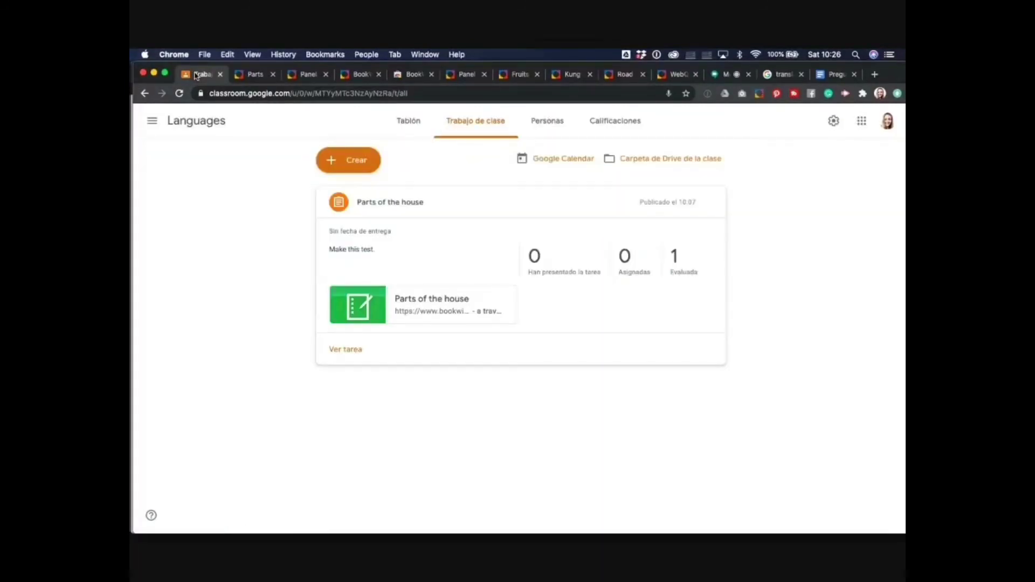
pyautogui.hotkey('ctrl', 'Up')
pyautogui.click(649, 345)
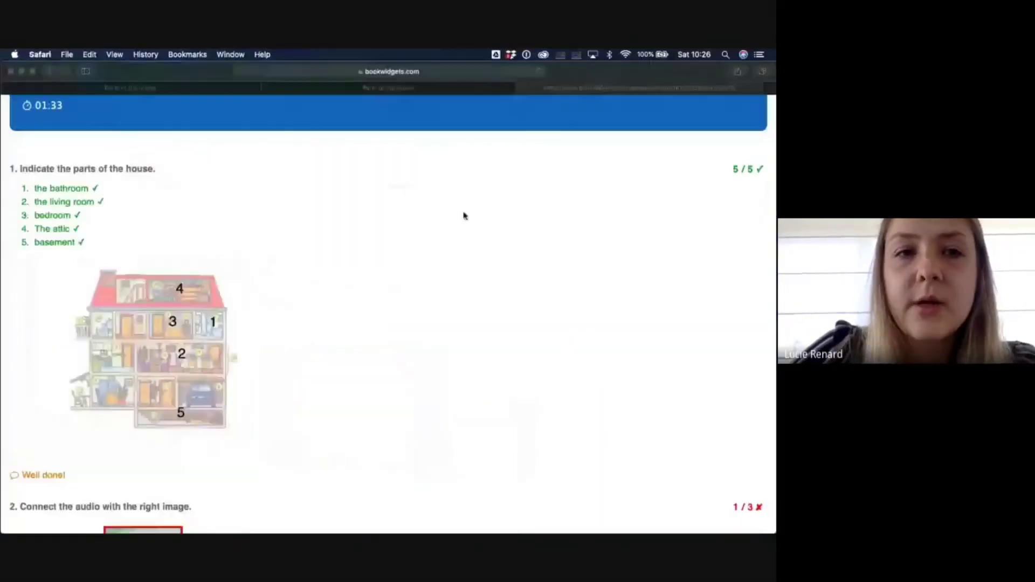
pyautogui.click(186, 90)
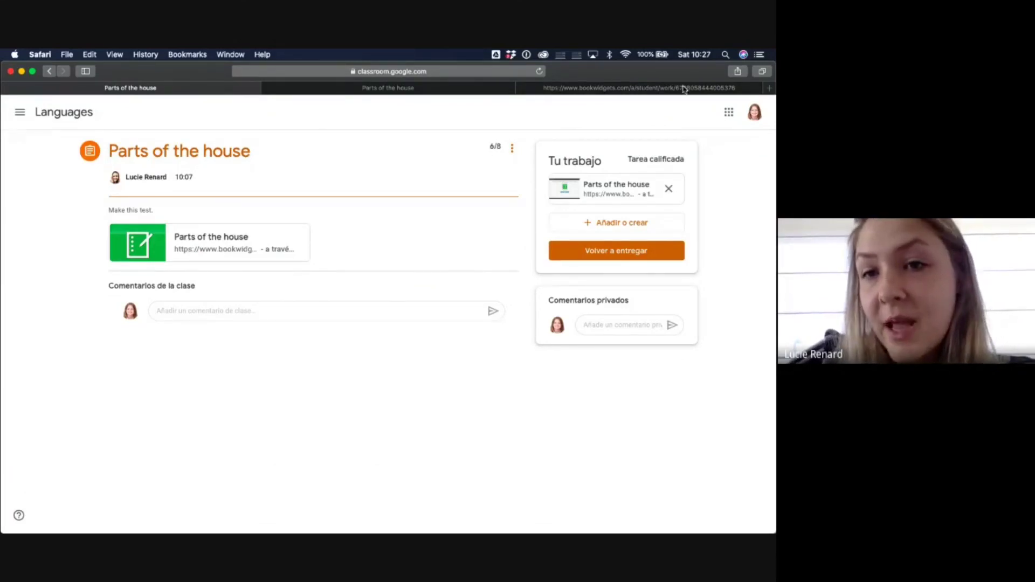
# - Open the attached Parts of the house results and review the 6/8 graded answers, question 1 at 5/5
pyautogui.click(607, 186)
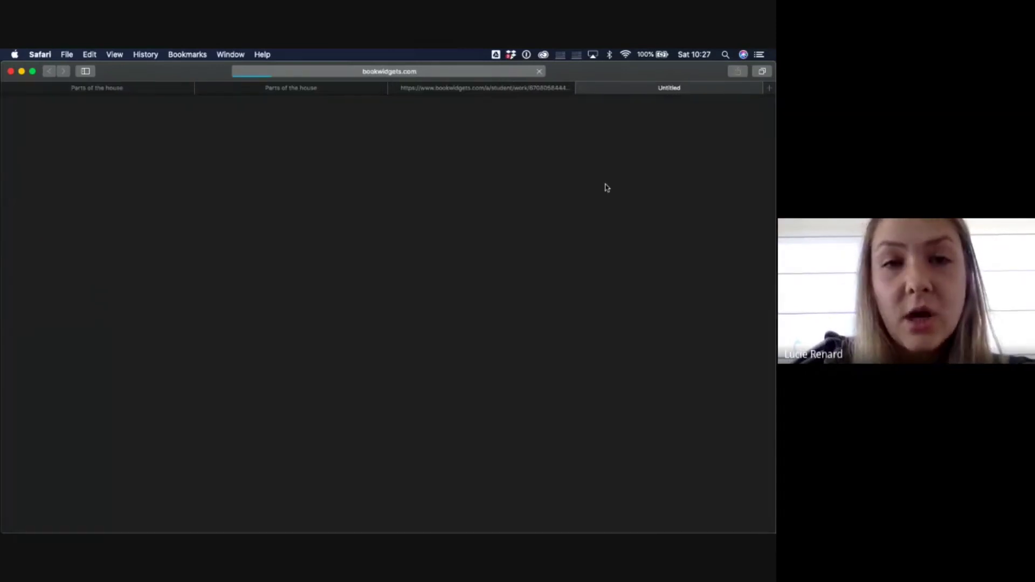
pyautogui.scroll(-3, 378, 377)
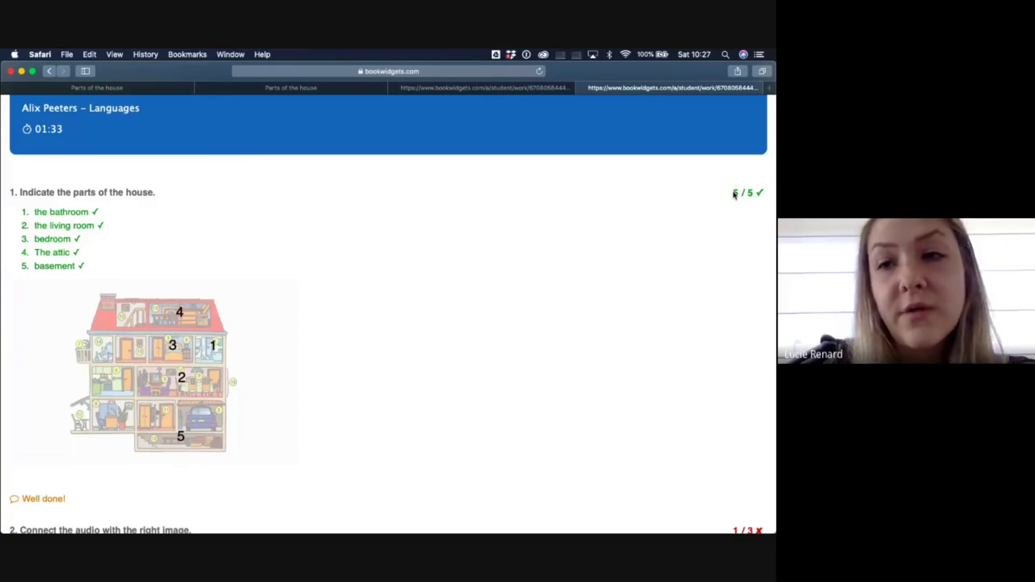
pyautogui.scroll(-5, 603, 364)
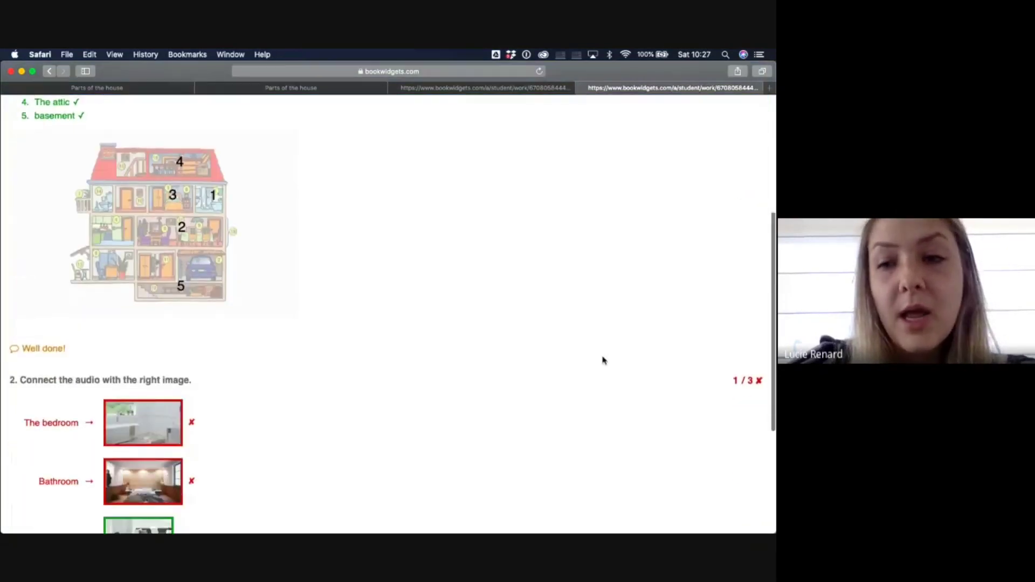
pyautogui.scroll(-3, 527, 486)
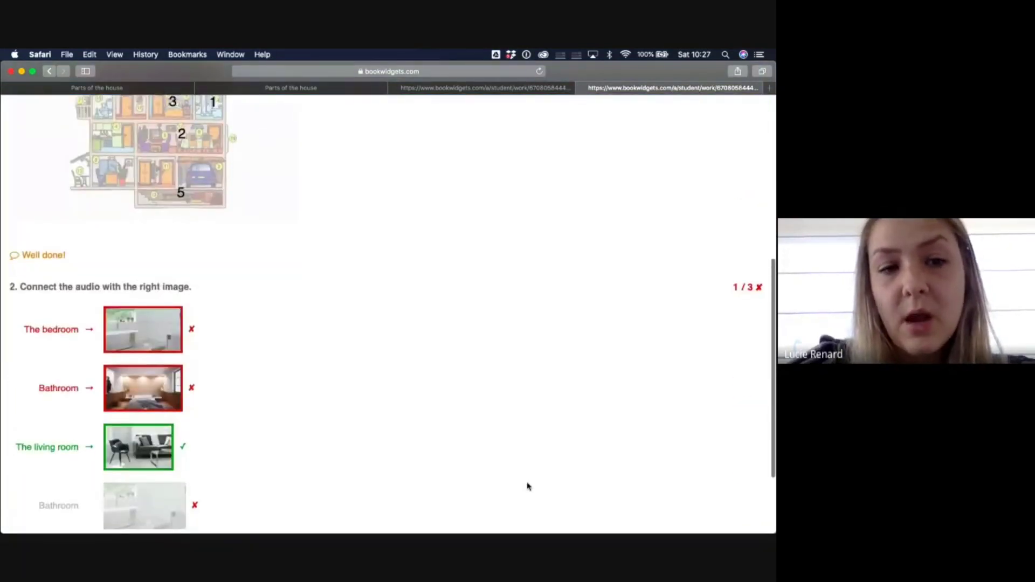
pyautogui.scroll(-3, 527, 487)
pyautogui.scroll(10, 528, 486)
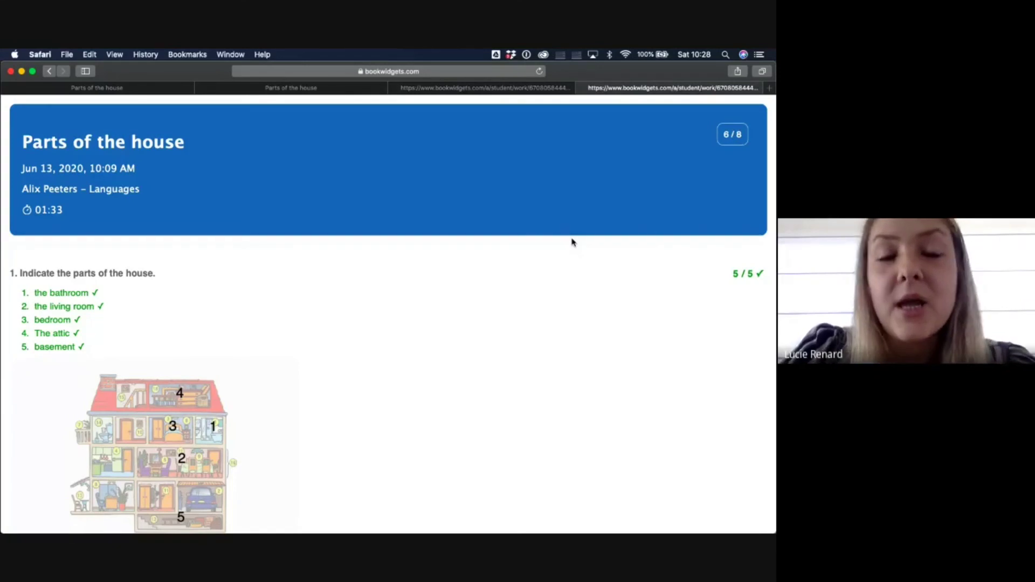
# - From the teacher's Classroom window, open the BookWidgets widget 'Parts of the house - Live test' for editing
pyautogui.hotkey('ctrl', 'Up')
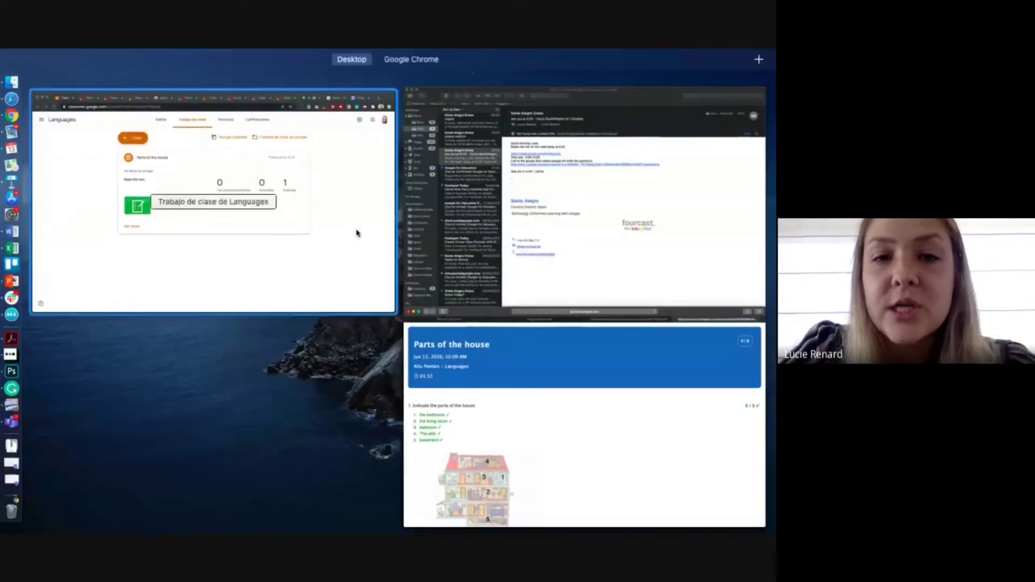
pyautogui.click(322, 225)
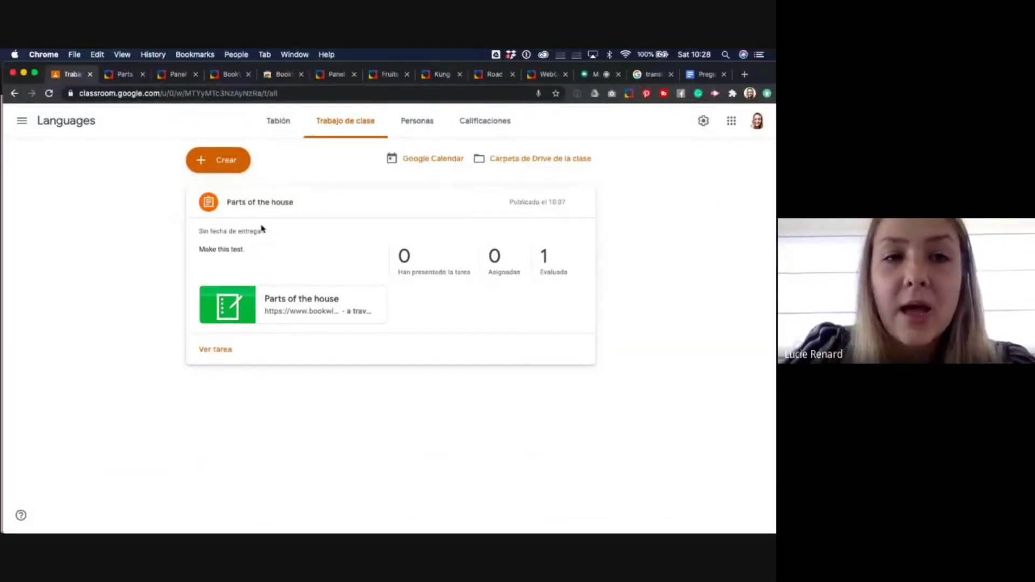
pyautogui.click(218, 160)
pyautogui.click(229, 302)
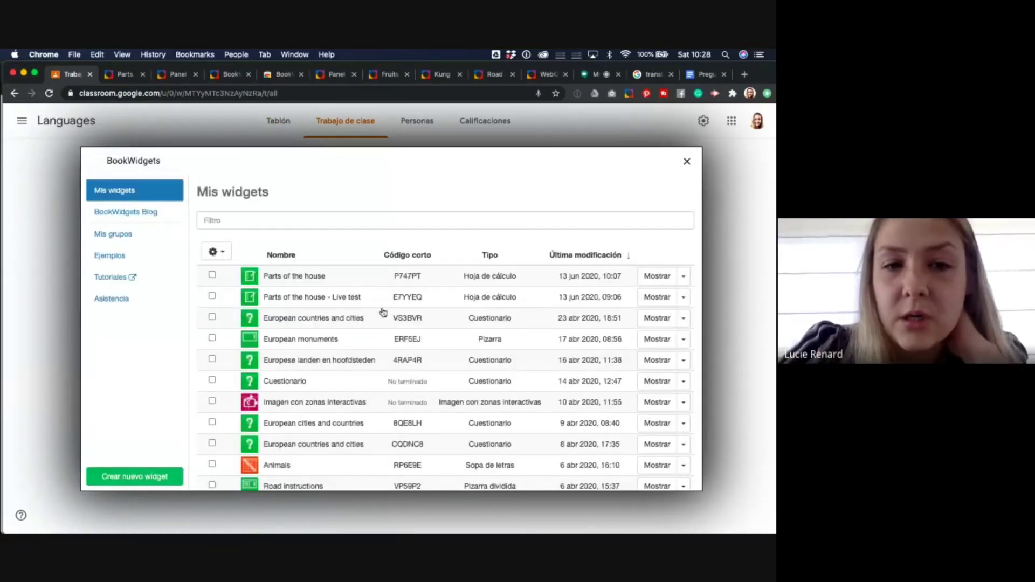
pyautogui.click(684, 298)
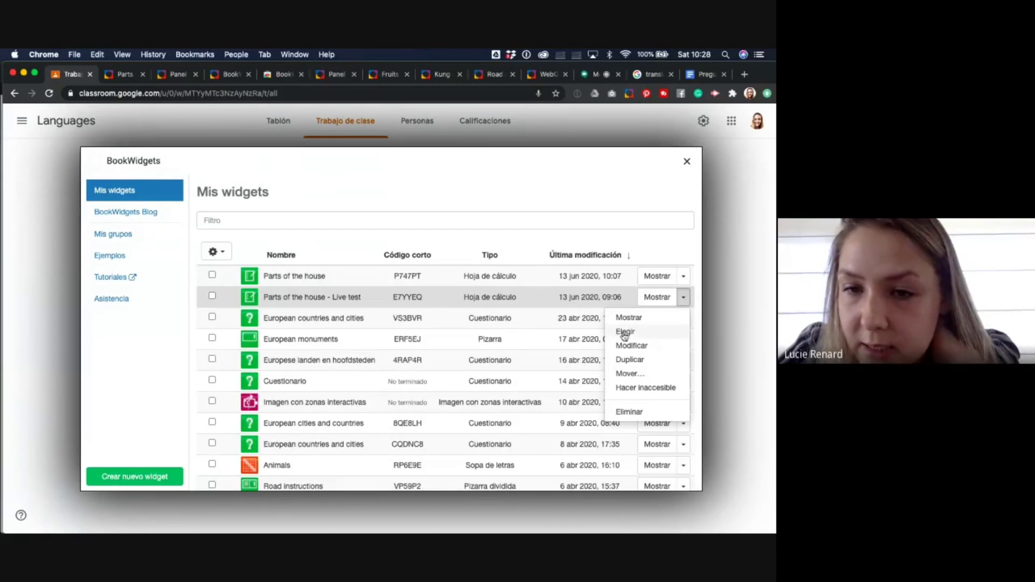
pyautogui.click(631, 347)
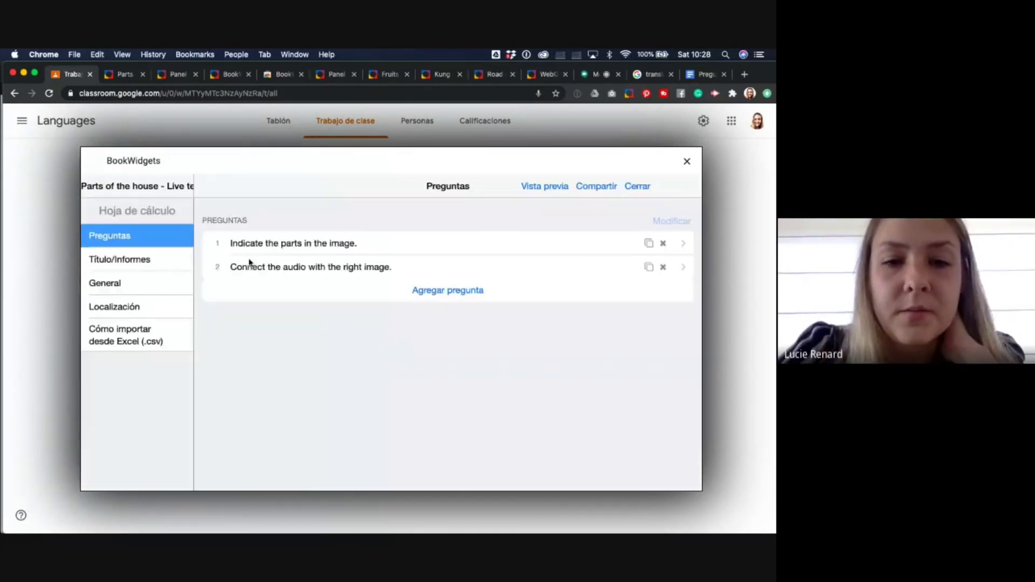
# - Enable Mostrar respuestas correctas in the General correction options and update the shared copy
pyautogui.click(130, 288)
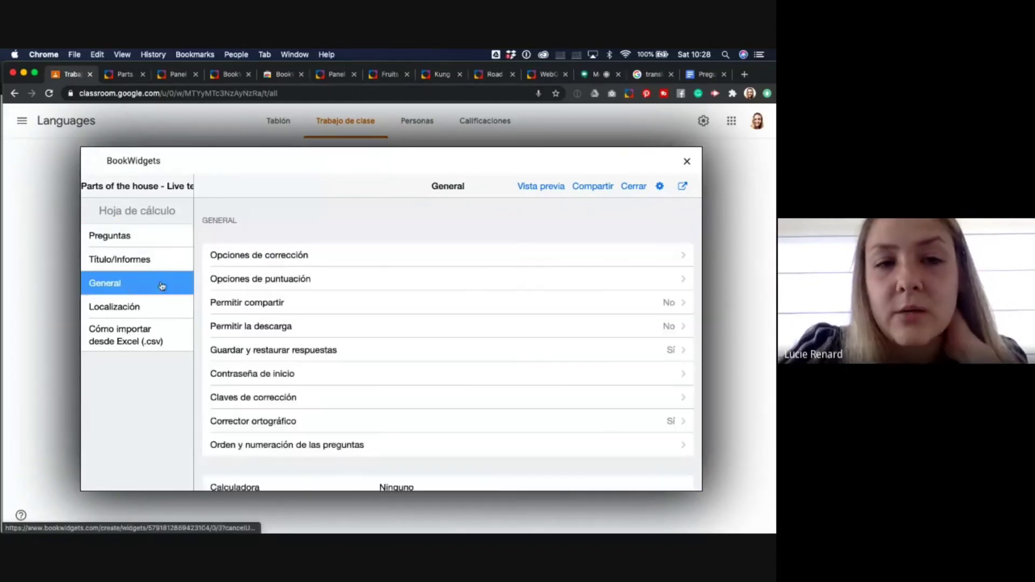
pyautogui.click(287, 256)
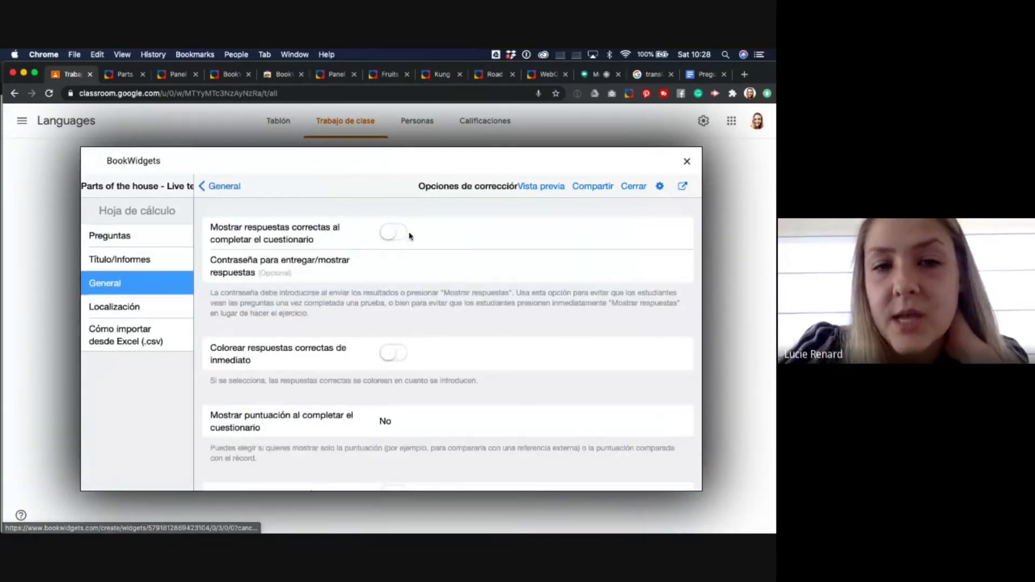
pyautogui.click(391, 234)
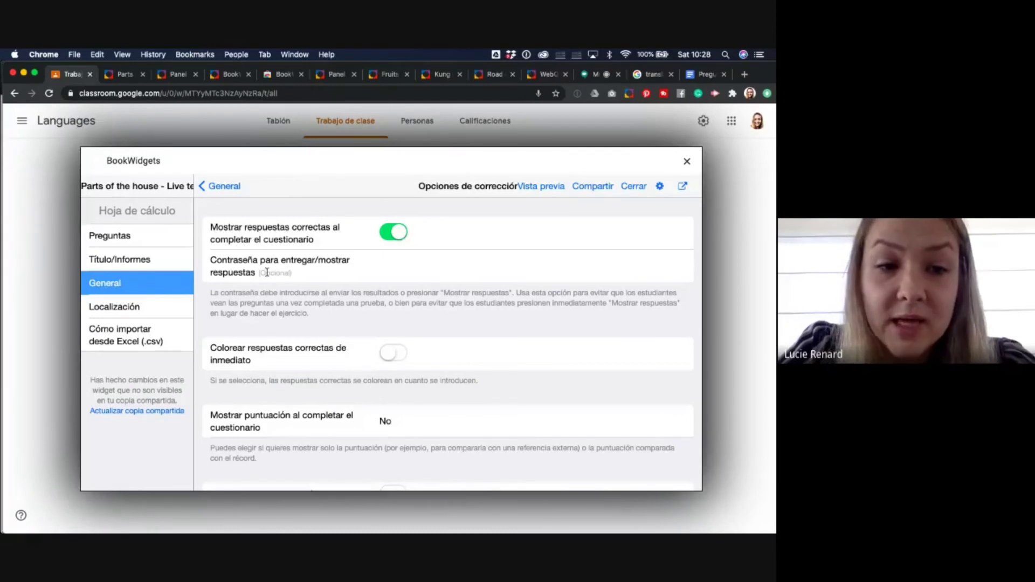
pyautogui.click(160, 411)
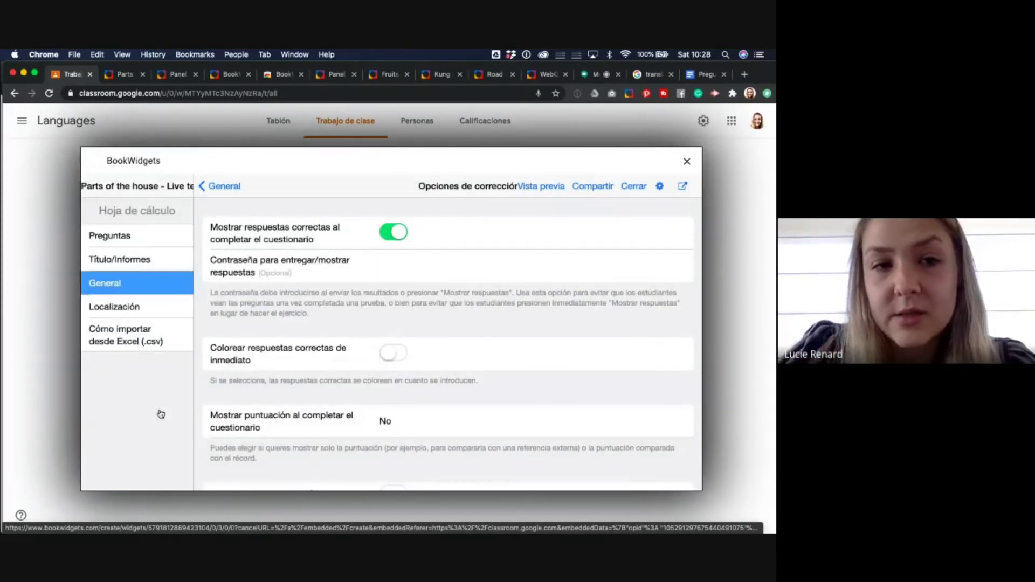
# - Disable Activar la entrega in Título/Informes, update the shared copy, and close the editor
pyautogui.click(119, 259)
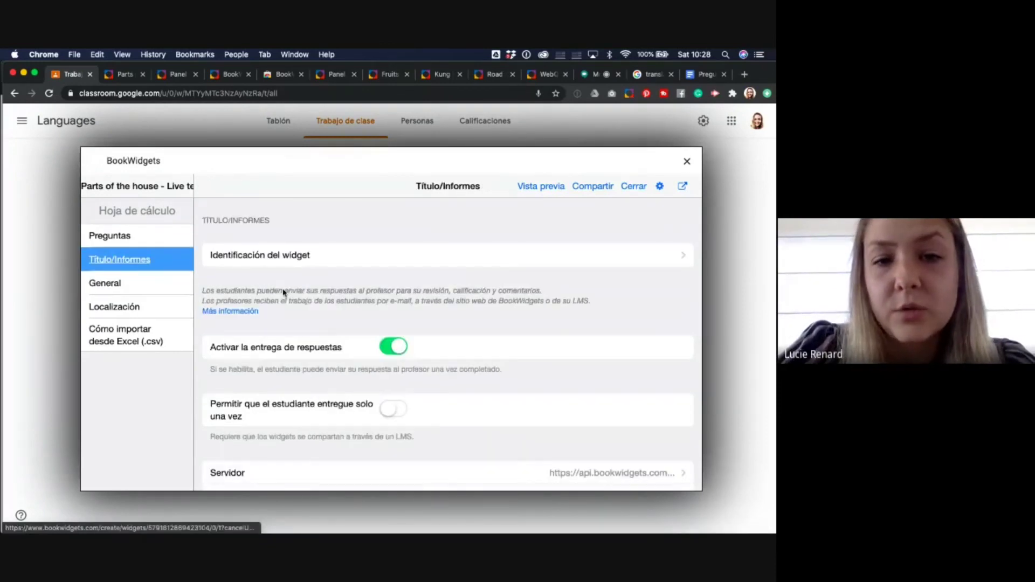
pyautogui.click(393, 346)
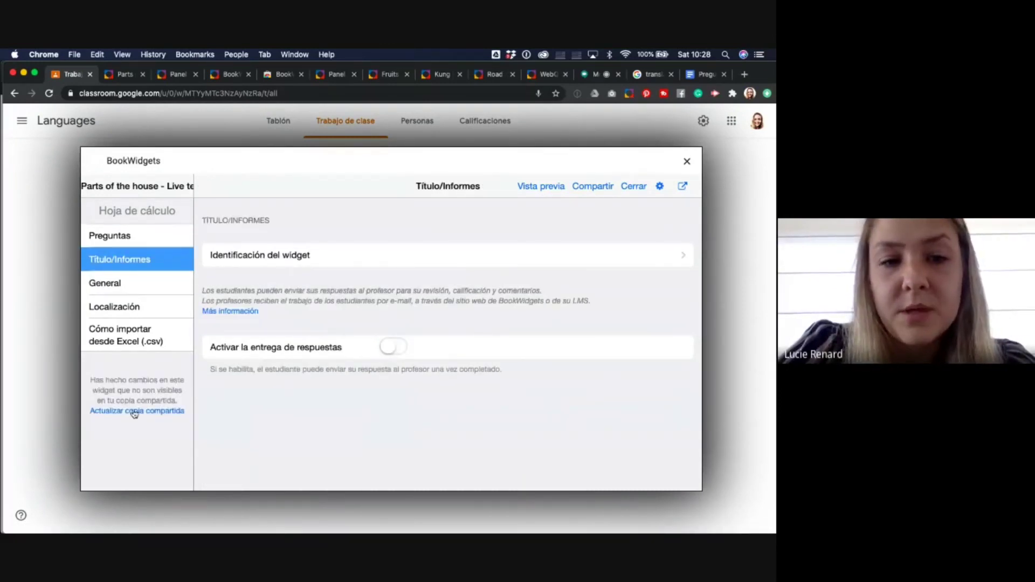
pyautogui.click(134, 411)
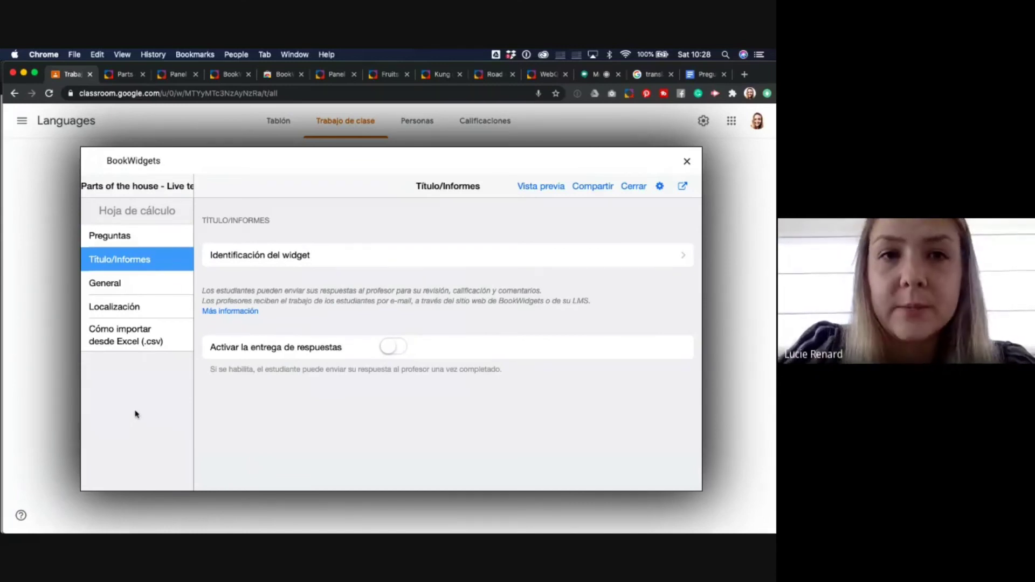
pyautogui.click(686, 162)
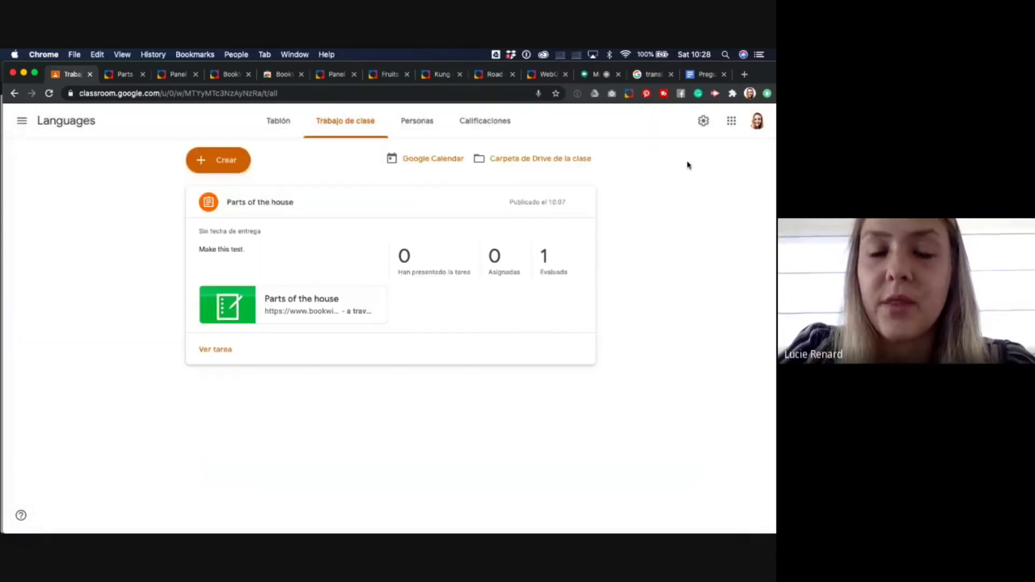